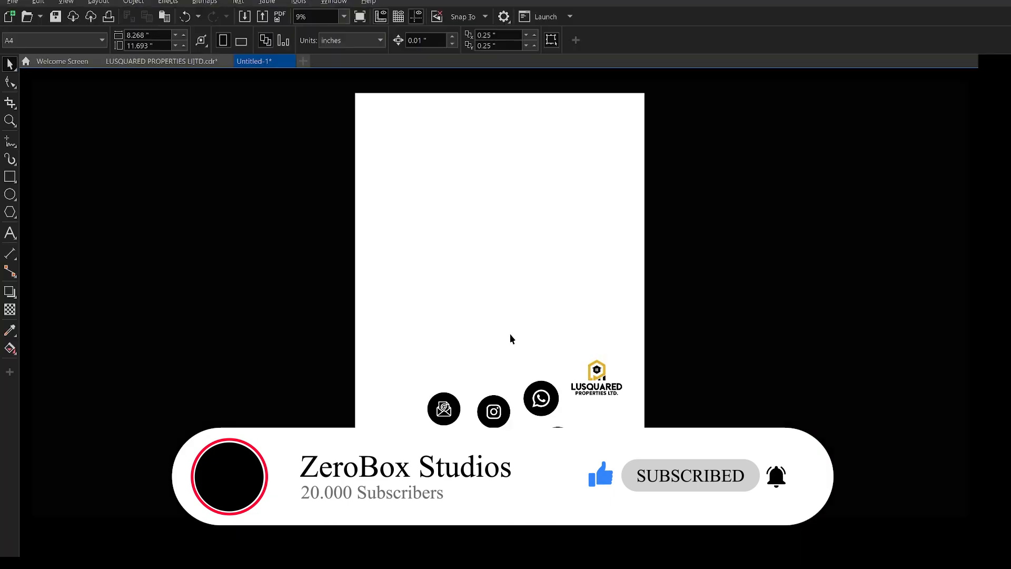
# - Look over the contact icons and the LUSQUARED Properties logo placed on the A4 page
pyautogui.scroll(3, 560, 398)
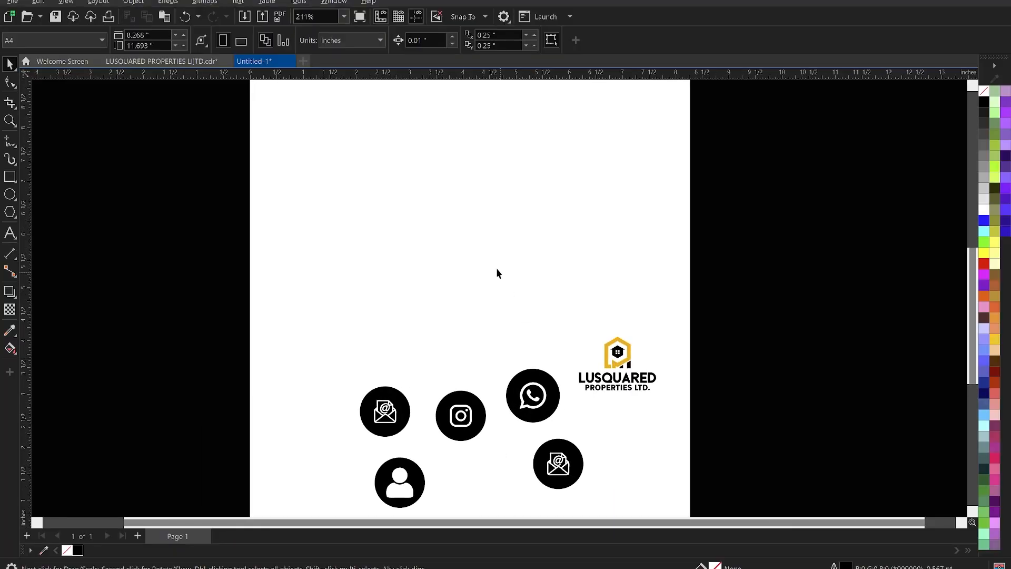
pyautogui.scroll(-5, 485, 224)
pyautogui.scroll(10, 474, 368)
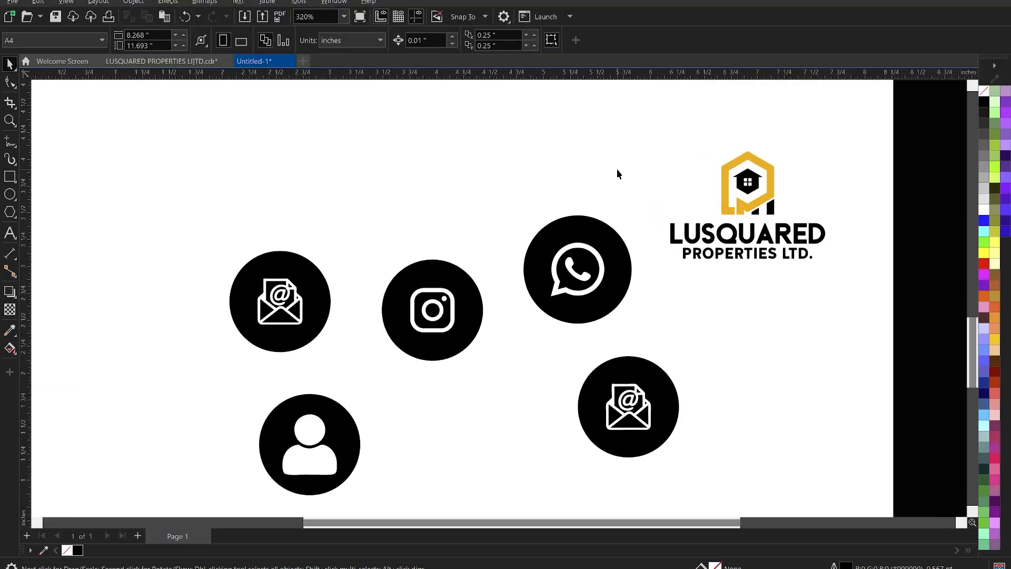
pyautogui.scroll(-3, 448, 209)
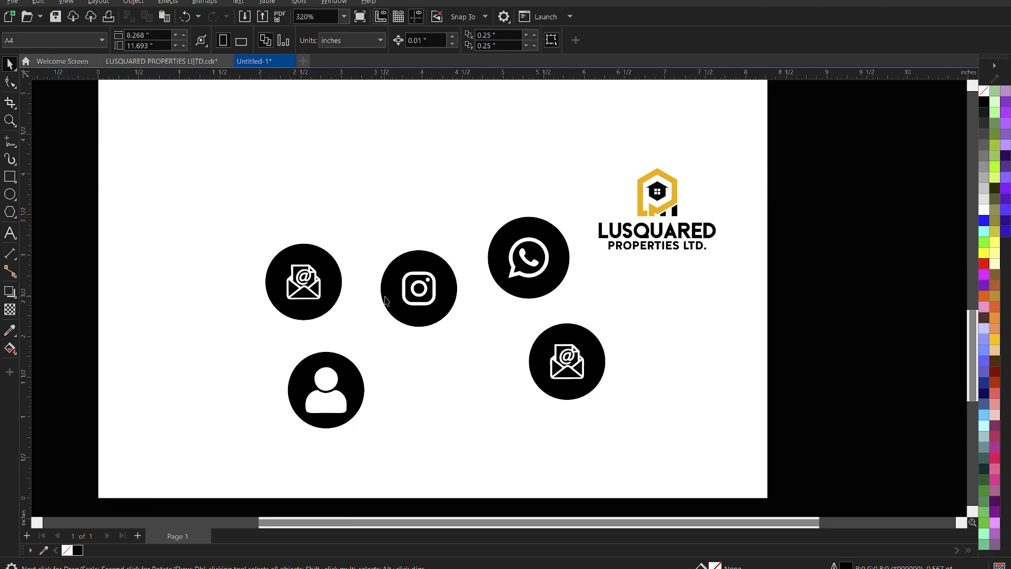
pyautogui.click(406, 293)
pyautogui.click(397, 241)
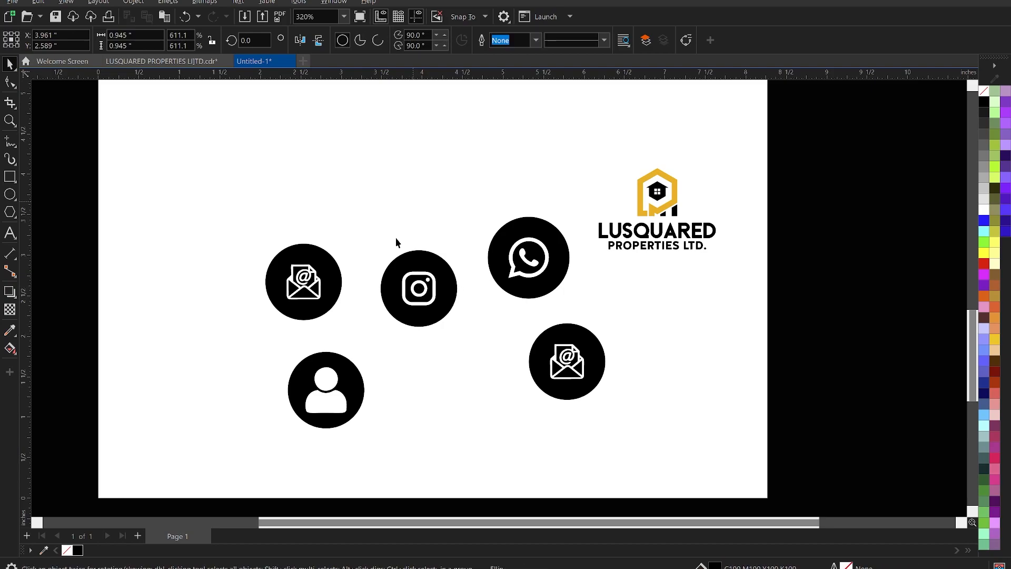
pyautogui.scroll(1, 315, 266)
pyautogui.scroll(8, 311, 273)
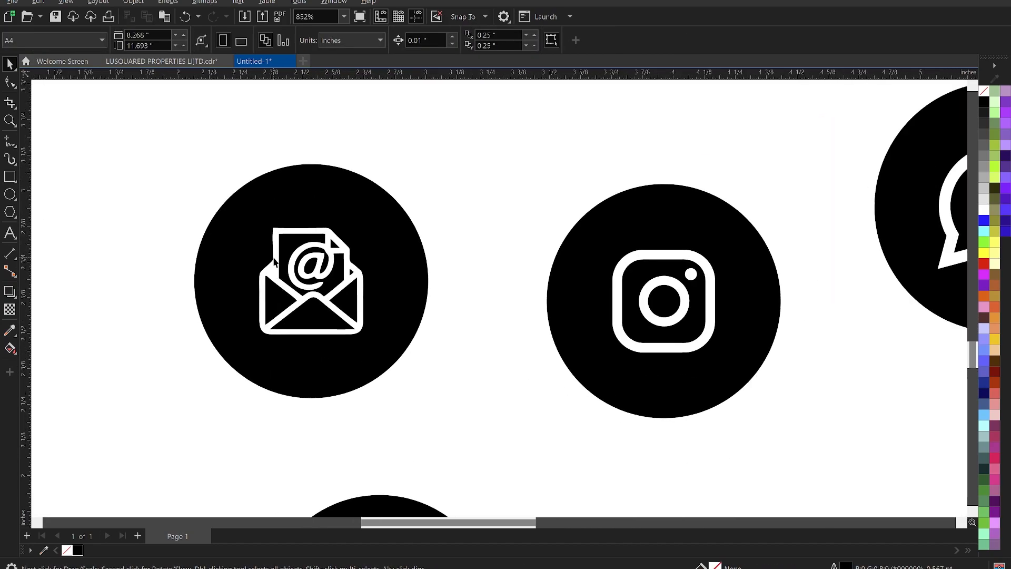
pyautogui.scroll(-8, 325, 269)
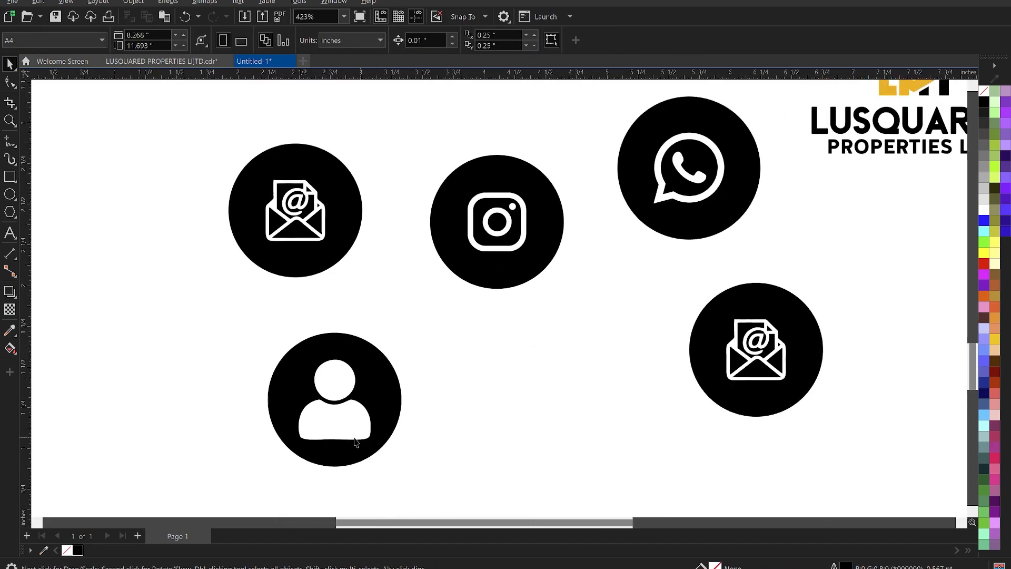
pyautogui.scroll(2, 575, 150)
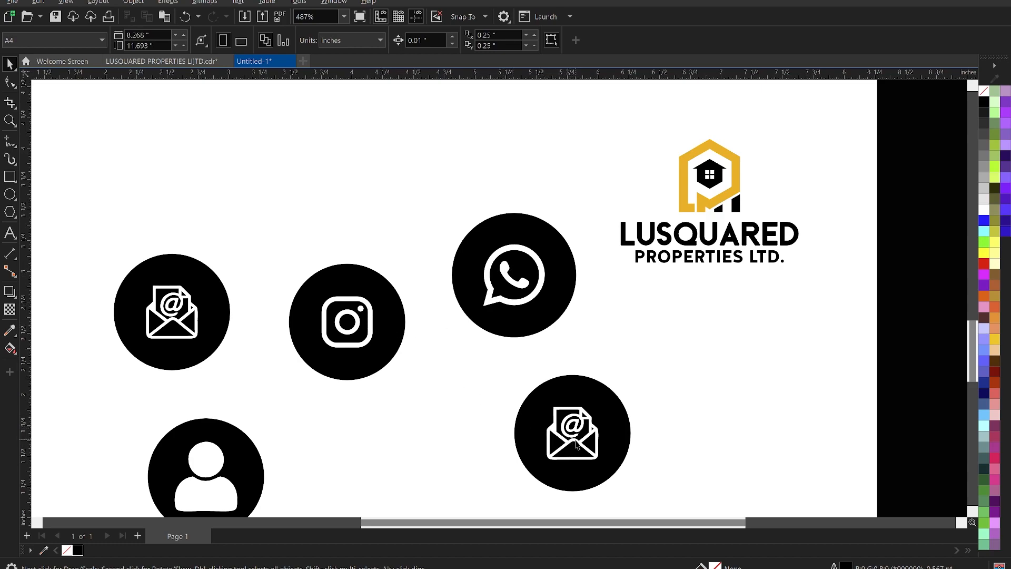
pyautogui.scroll(-4, 496, 318)
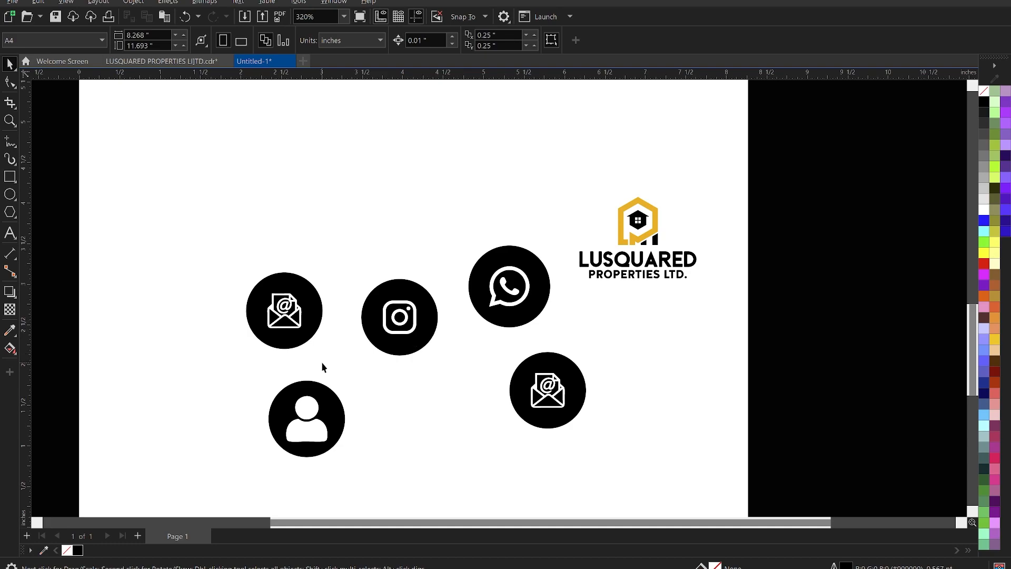
pyautogui.scroll(1, 346, 356)
pyautogui.scroll(2, 442, 324)
pyautogui.scroll(-5, 528, 339)
pyautogui.scroll(-2, 529, 369)
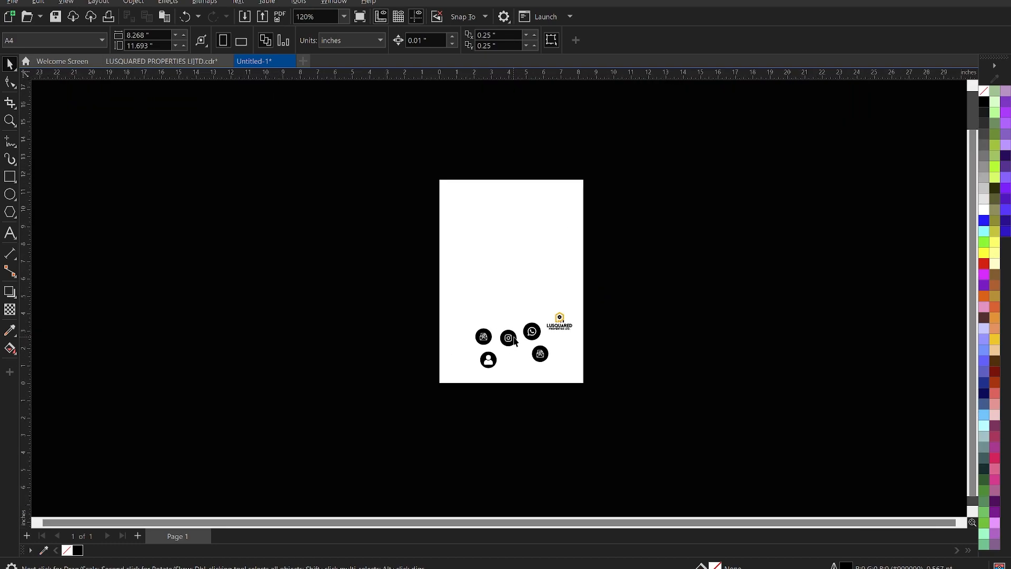
pyautogui.scroll(3, 523, 222)
pyautogui.scroll(2, 343, 119)
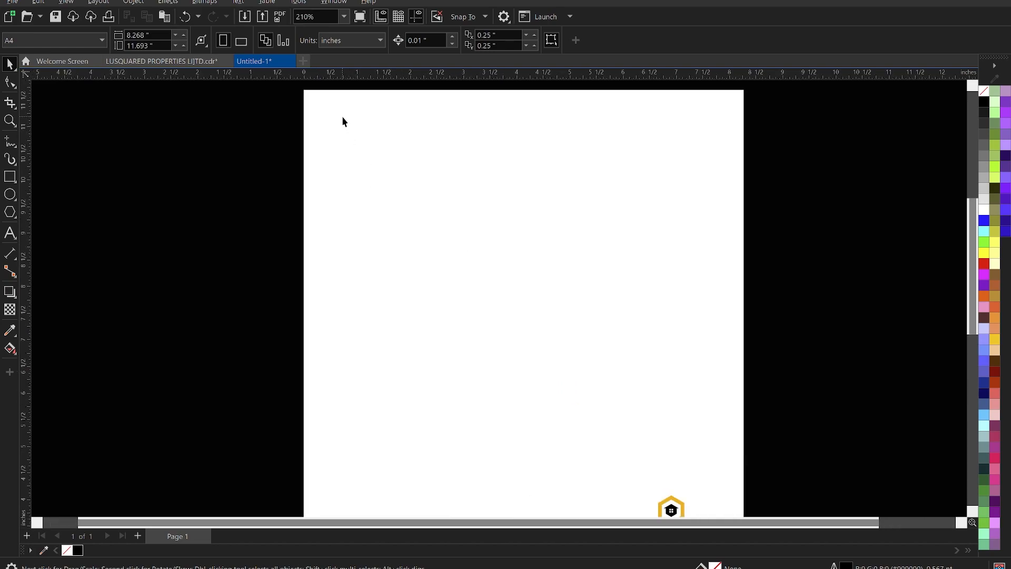
# - Move the logo and all contact icons together a little higher on the page
pyautogui.scroll(-4, 369, 221)
pyautogui.scroll(-1, 382, 240)
pyautogui.moveTo(223, 294); pyautogui.dragTo(568, 433)
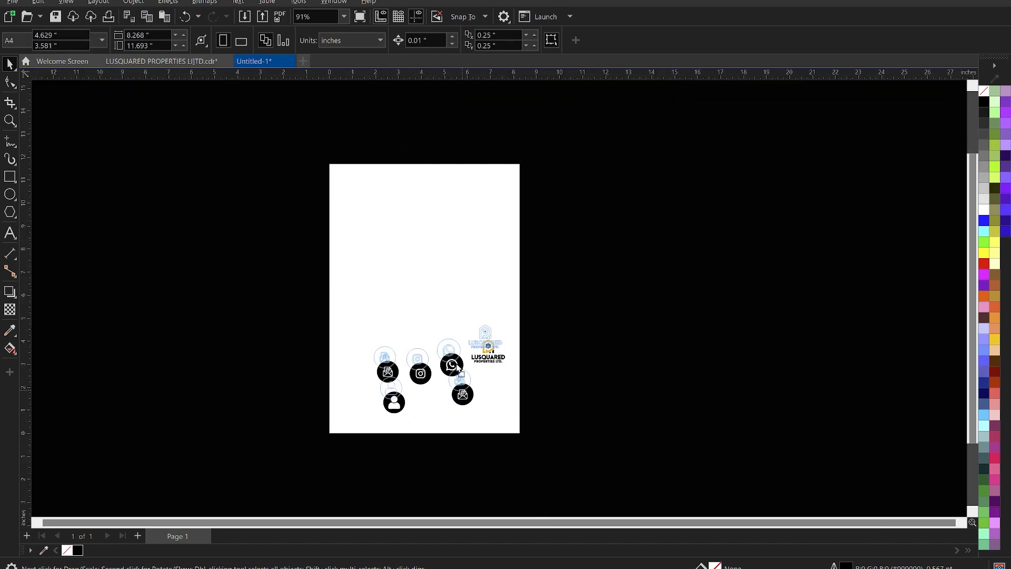
pyautogui.scroll(2, 375, 201)
pyautogui.scroll(1, 378, 210)
pyautogui.click(166, 192)
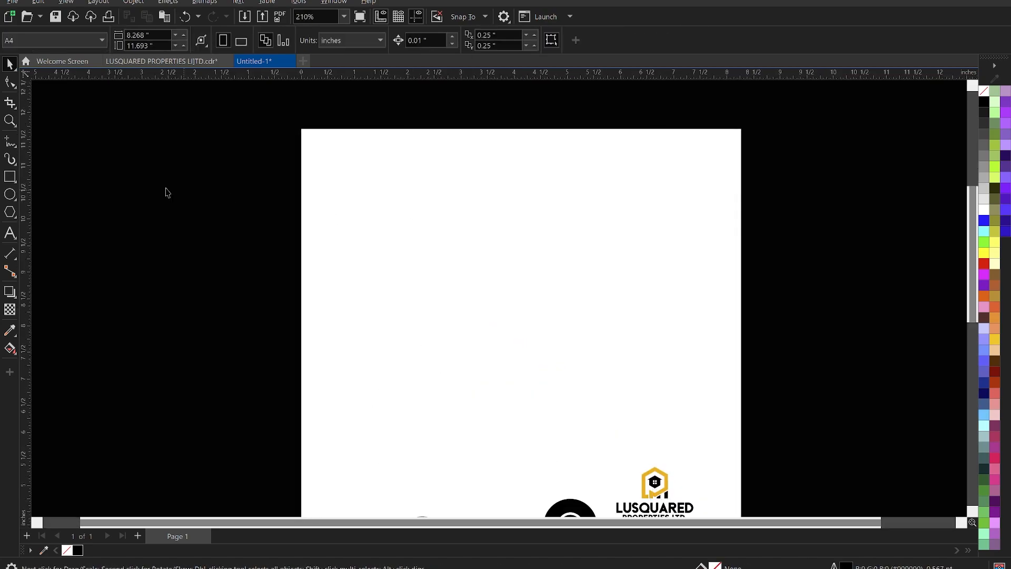
# - Draw a rectangle about 3.5 by 2.2 inches in the empty upper area of the page
pyautogui.click(9, 177)
pyautogui.moveTo(353, 186); pyautogui.dragTo(541, 305)
pyautogui.press('space')
pyautogui.click(607, 253)
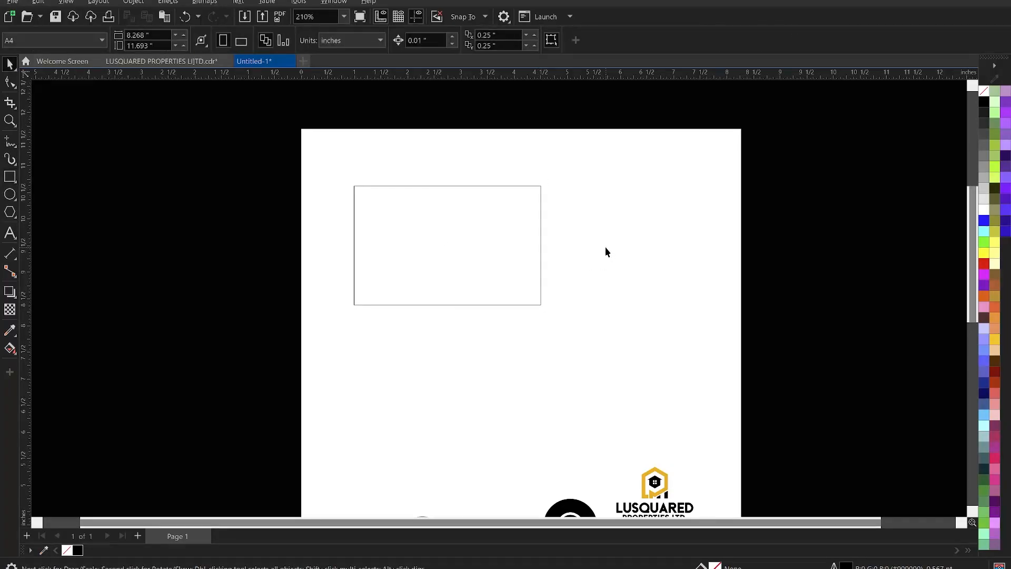
# - Set the rectangle's size to 3.4 inches wide and 2.2 inches high
pyautogui.click(421, 244)
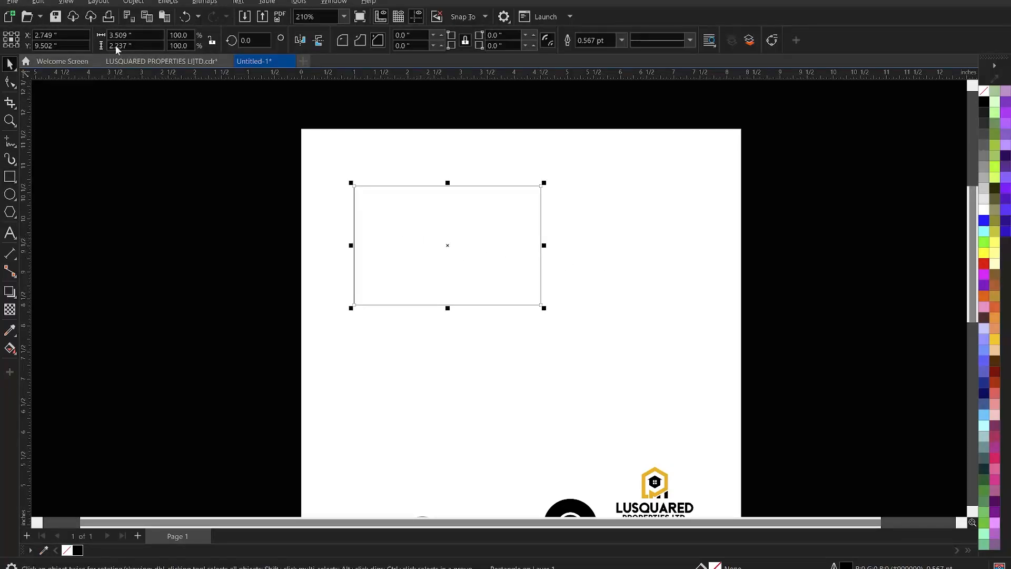
pyautogui.moveTo(144, 34); pyautogui.dragTo(110, 35)
pyautogui.write('3.4')
pyautogui.press('Tab')
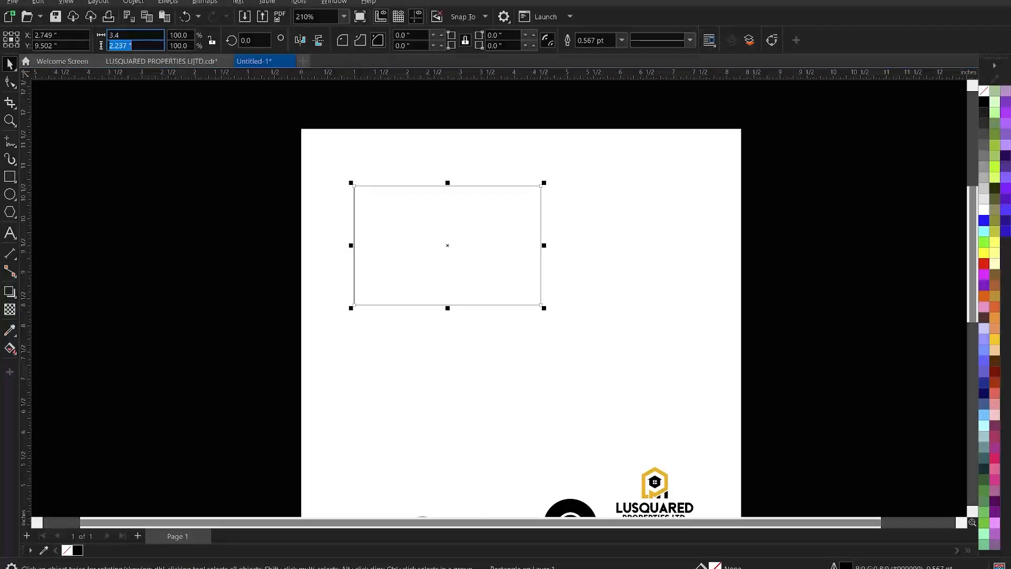
pyautogui.write('2.2')
pyautogui.press('Return')
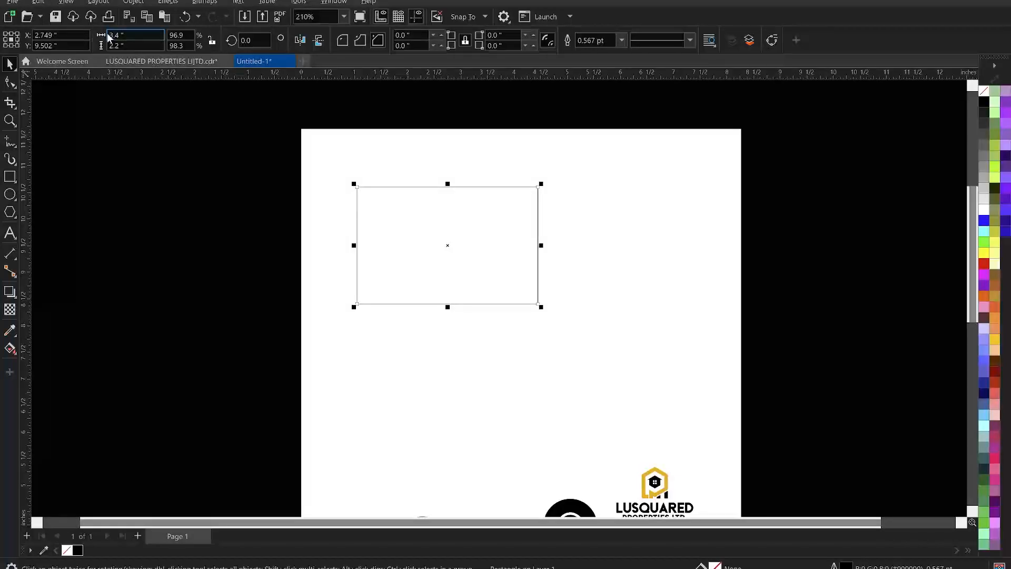
# - Fill the card rectangle with white and remove its outline
pyautogui.scroll(2, 519, 243)
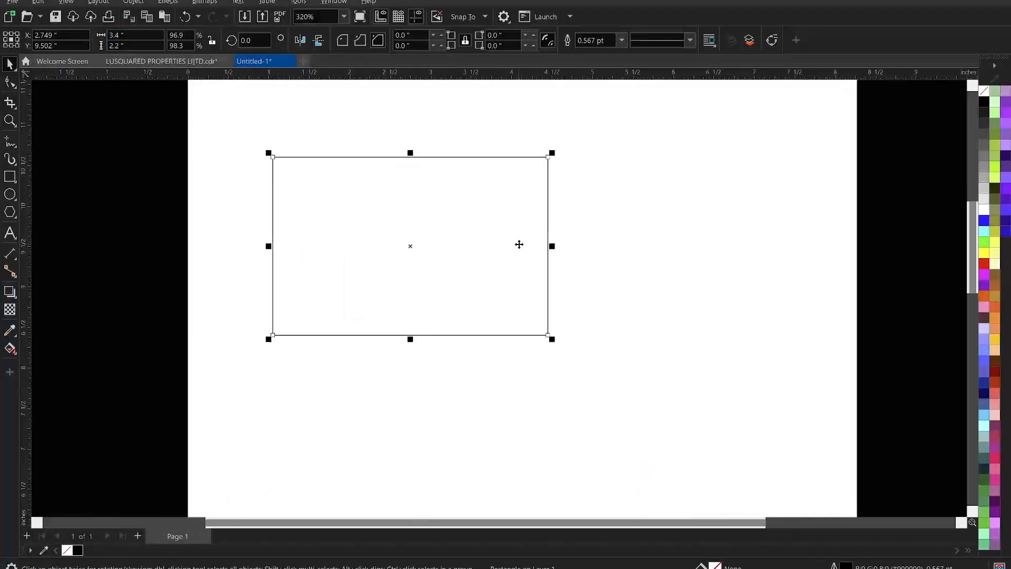
pyautogui.click(359, 186)
pyautogui.scroll(1, 352, 189)
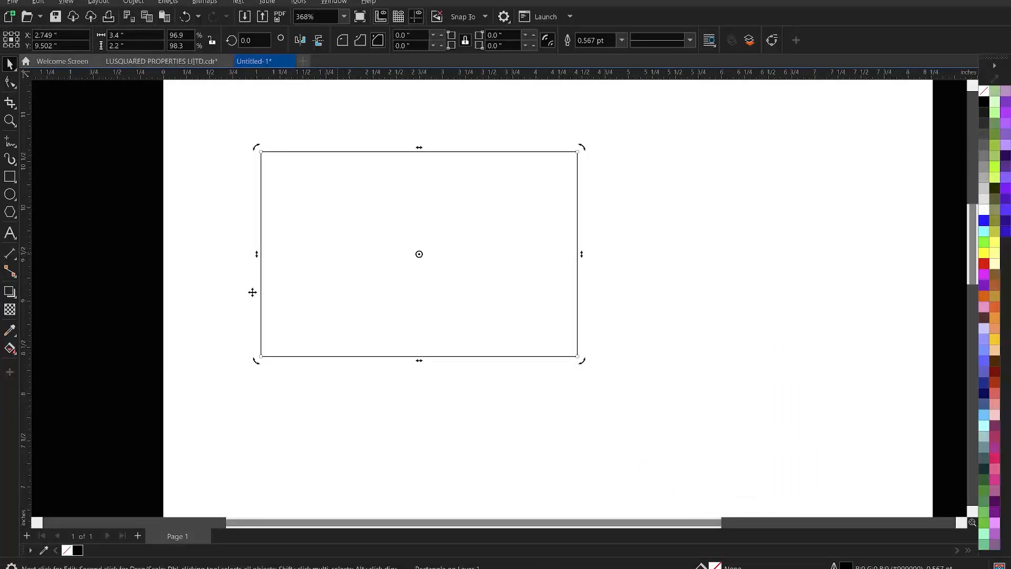
pyautogui.click(984, 210)
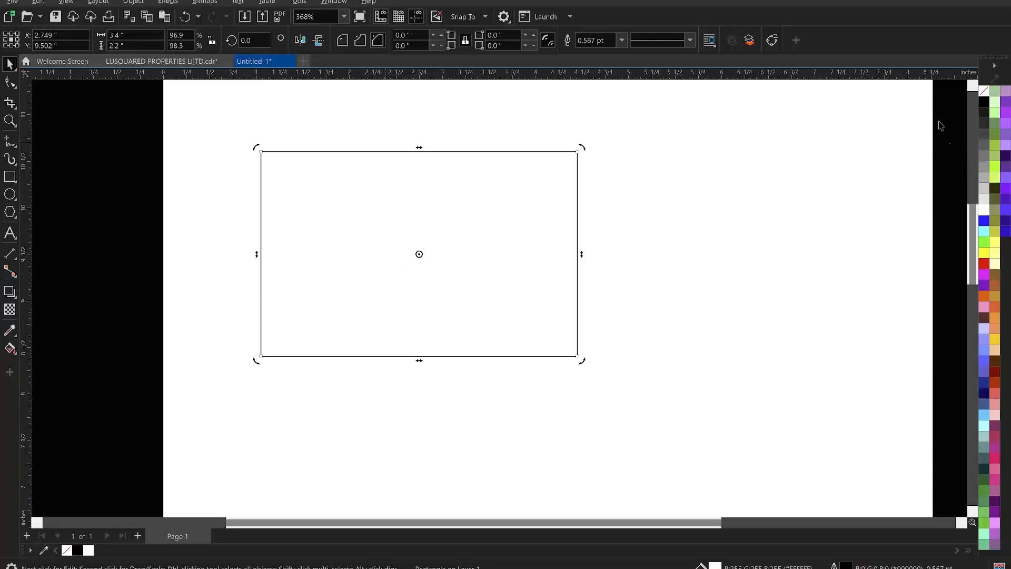
pyautogui.rightClick(983, 91)
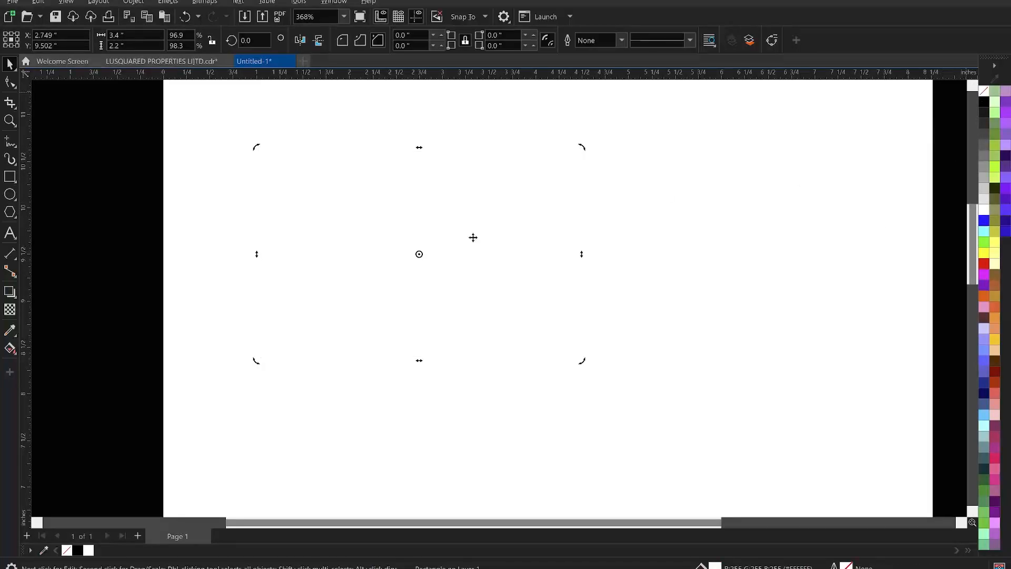
# - Add a black drop shadow around the white rectangle with opacity 50 and feathering 15
pyautogui.click(9, 292)
pyautogui.moveTo(261, 254); pyautogui.dragTo(379, 220)
pyautogui.moveTo(572, 208); pyautogui.dragTo(578, 254)
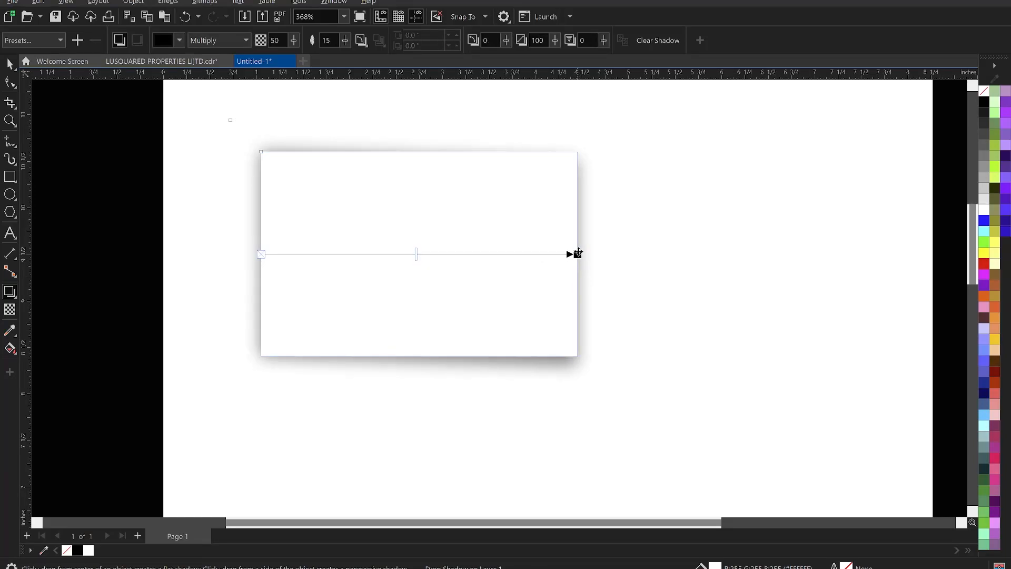
pyautogui.press('space')
pyautogui.scroll(-2, 505, 244)
pyautogui.click(630, 240)
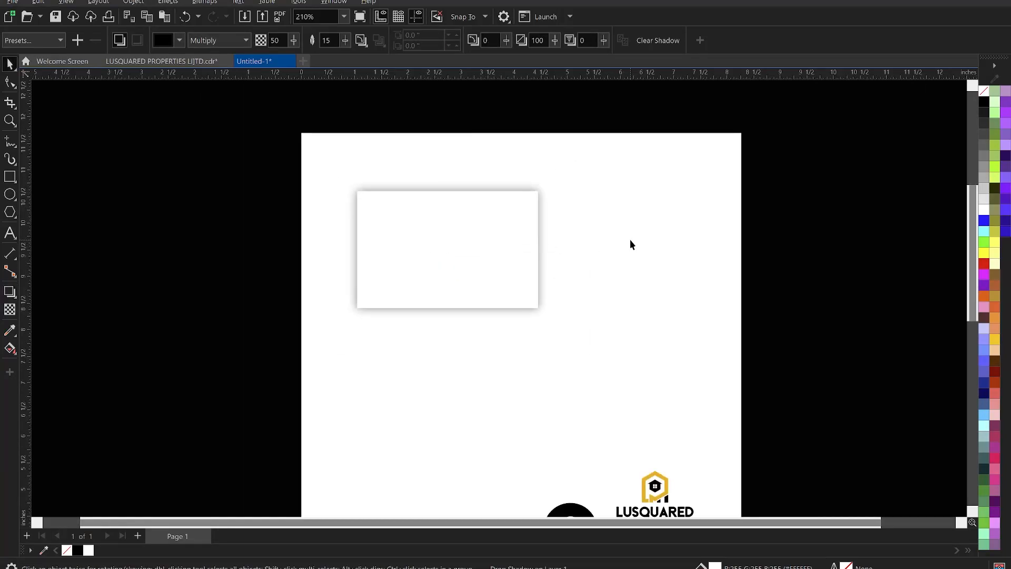
# - Break the drop shadow apart from the rectangle, checking the separation with a trial move that is undone
pyautogui.scroll(2, 541, 219)
pyautogui.click(549, 211)
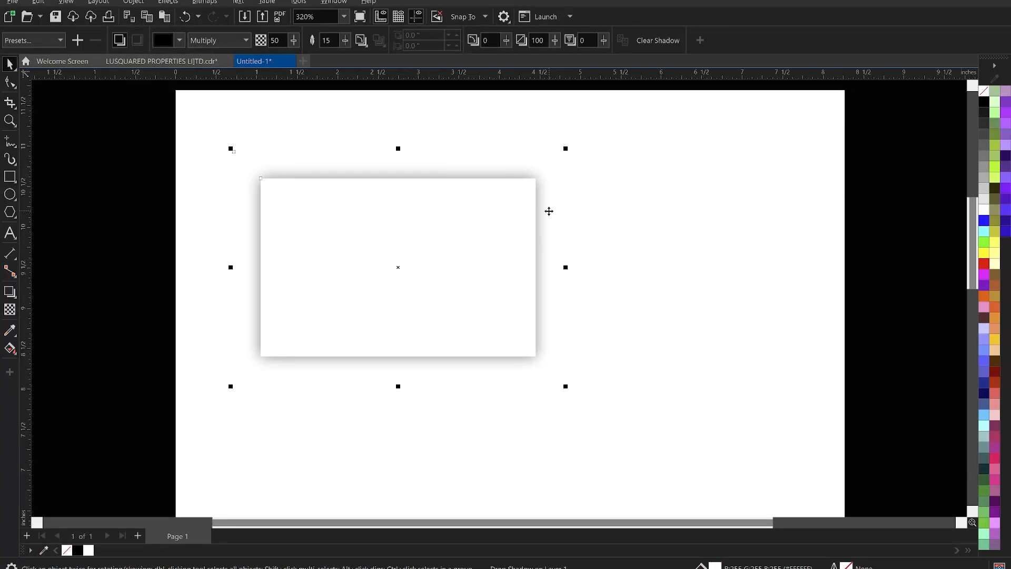
pyautogui.hotkey('ctrl', 'k')
pyautogui.click(627, 233)
pyautogui.click(451, 253)
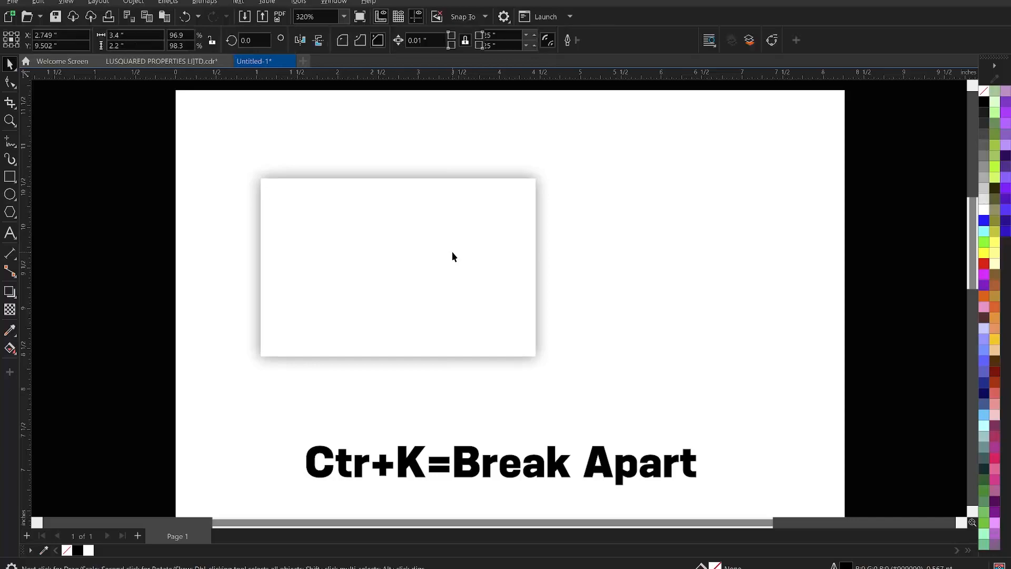
pyautogui.moveTo(477, 232); pyautogui.dragTo(387, 241)
pyautogui.hotkey('ctrl', 'z')
# - Move the rectangle with its shadow up and to the left on the page, and place a duplicate beside it on the right
pyautogui.keyDown('shift'); pyautogui.click(551, 185); pyautogui.keyUp('shift')
pyautogui.scroll(-1, 542, 195)
pyautogui.moveTo(487, 242); pyautogui.dragTo(458, 217)
pyautogui.moveTo(326, 210); pyautogui.dragTo(568, 187)
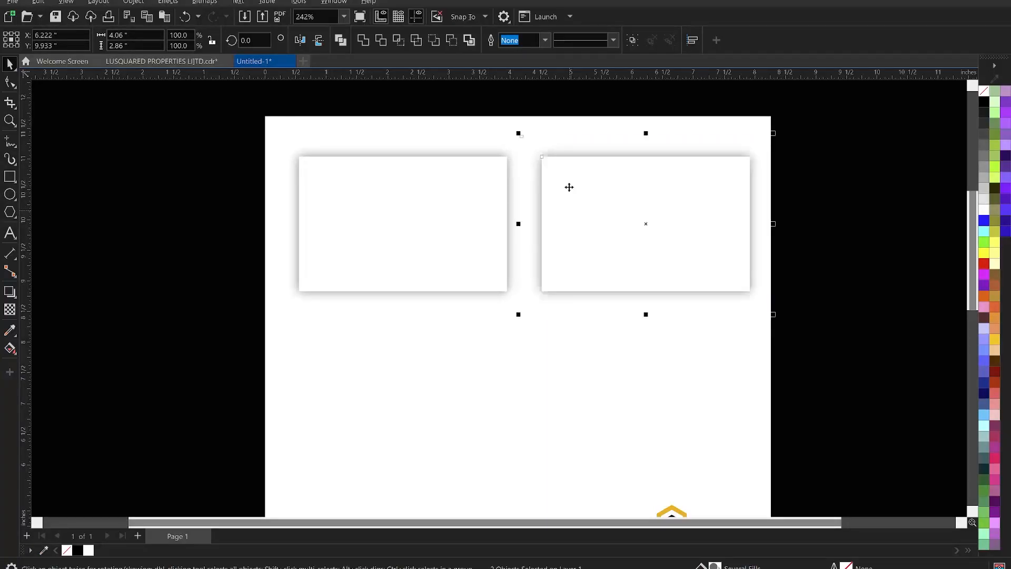
pyautogui.click(844, 224)
# - Inspect the two shadowed card blanks side by side as the front and back of the business card
pyautogui.scroll(-3, 738, 284)
pyautogui.press('z')
pyautogui.moveTo(378, 153); pyautogui.dragTo(817, 323)
pyautogui.press('space')
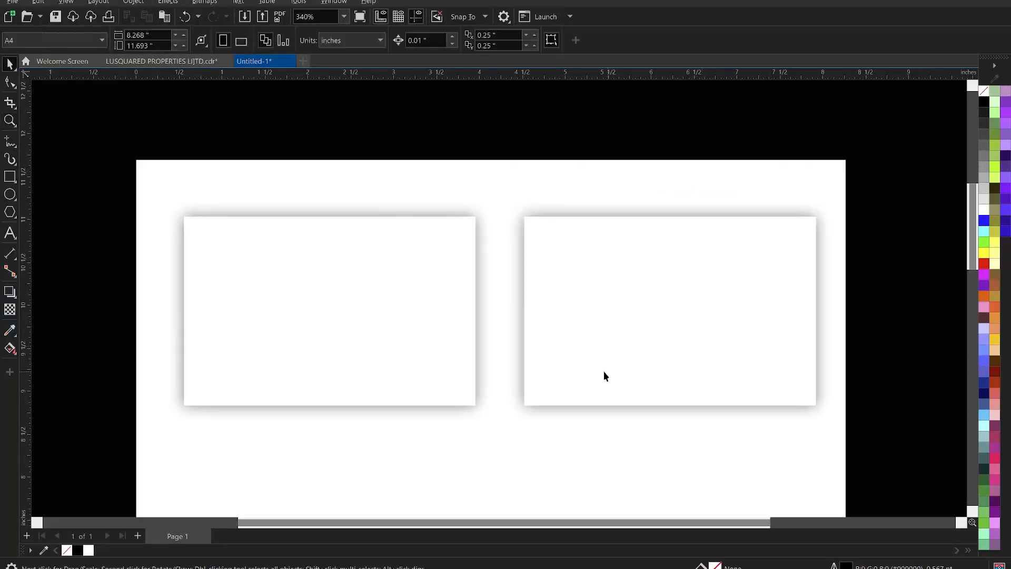
pyautogui.click(272, 314)
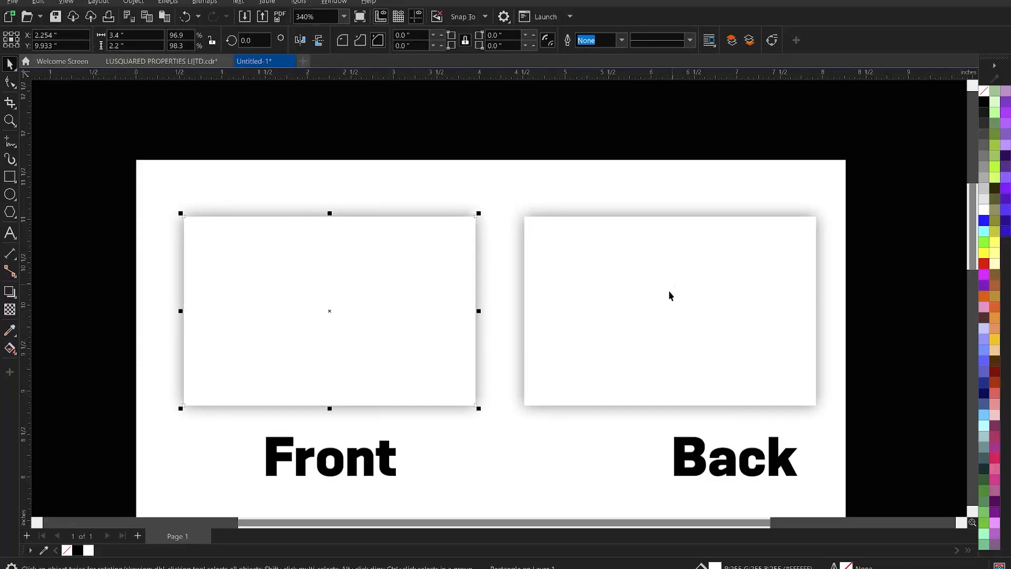
pyautogui.scroll(-2, 739, 282)
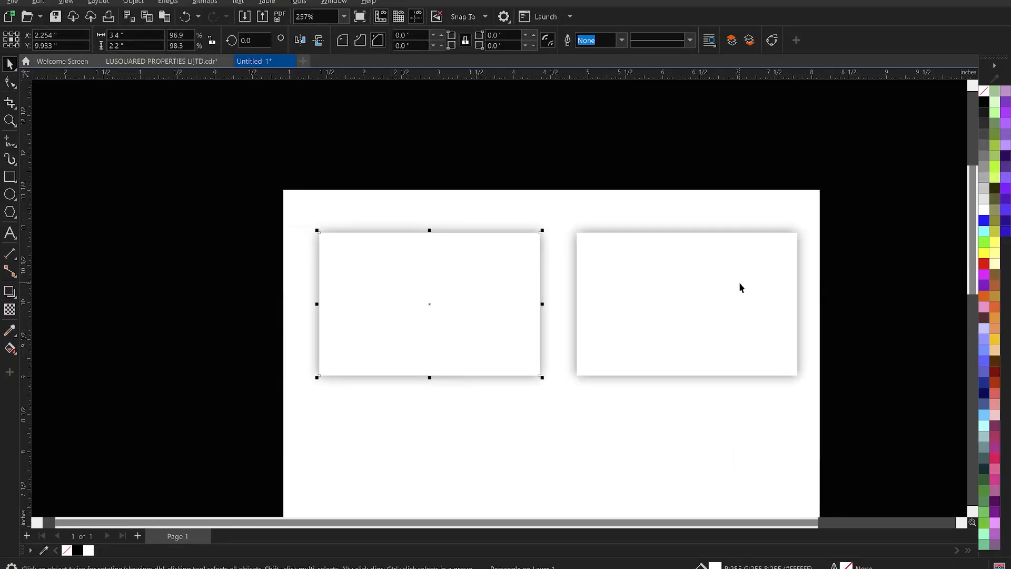
pyautogui.scroll(4, 402, 302)
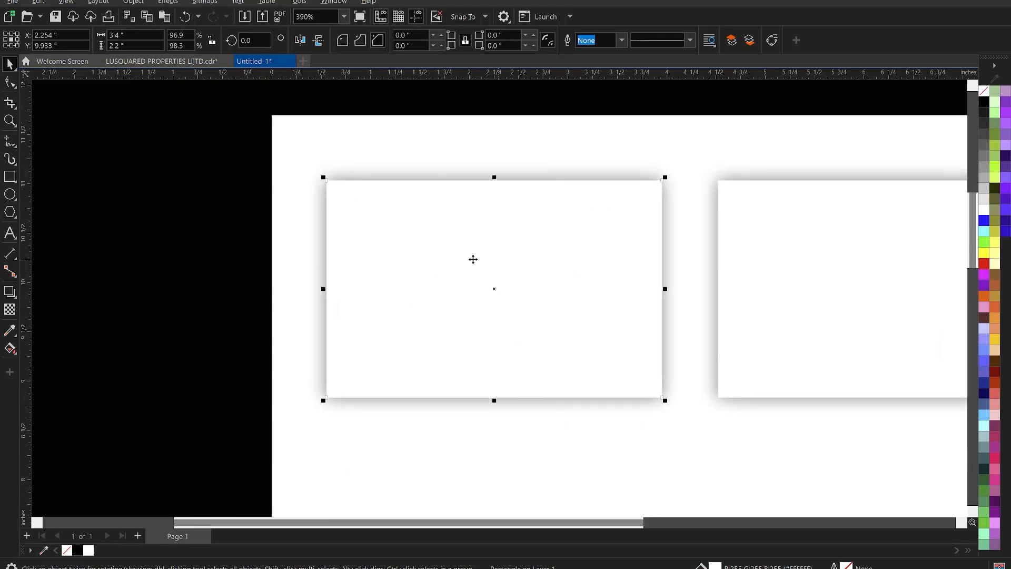
pyautogui.scroll(1, 495, 358)
pyautogui.click(263, 282)
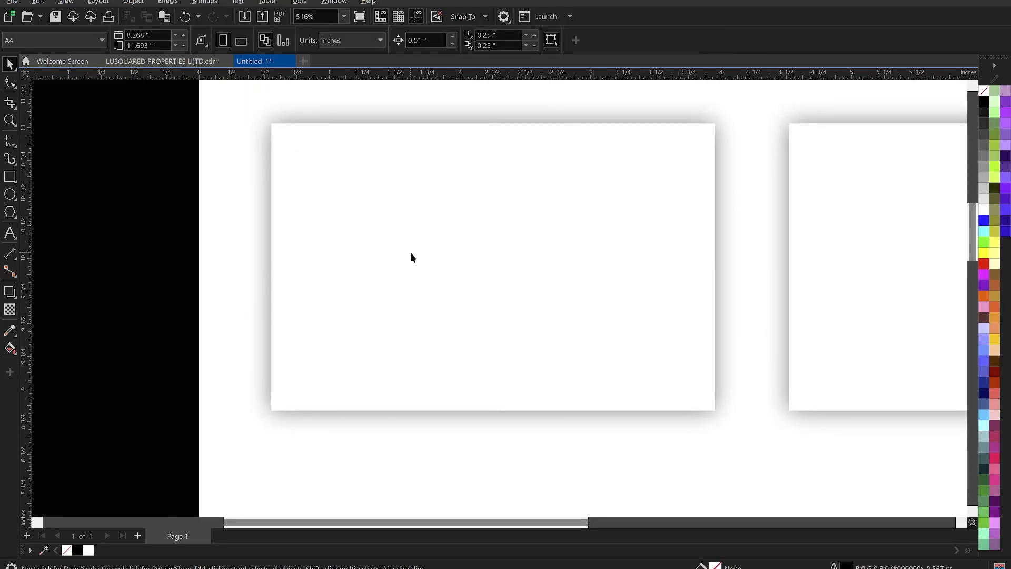
# - Move the LUSQUARED Properties logo onto the left card
pyautogui.scroll(-4, 443, 253)
pyautogui.scroll(2, 552, 422)
pyautogui.moveTo(644, 424); pyautogui.dragTo(452, 200)
pyautogui.scroll(2, 423, 198)
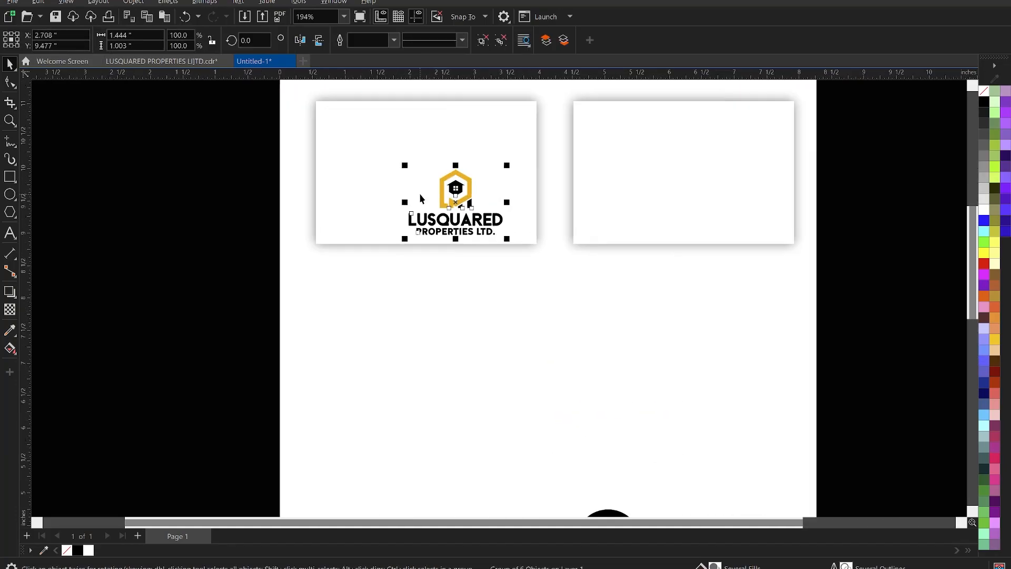
# - Scale the logo down to 73.6%, about 1.06 inches wide, and place it near the middle of the left card
pyautogui.scroll(-3, 450, 184)
pyautogui.press('z')
pyautogui.moveTo(319, 112); pyautogui.dragTo(537, 246)
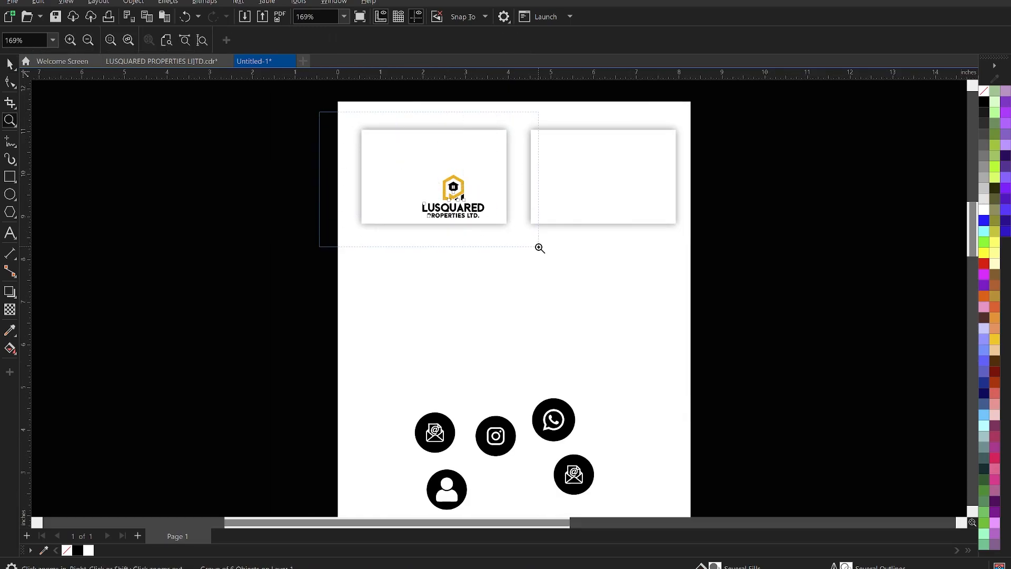
pyautogui.press('space')
pyautogui.moveTo(623, 388); pyautogui.dragTo(520, 316)
pyautogui.moveTo(606, 374); pyautogui.dragTo(571, 366)
# - Center the logo horizontally and vertically on the left card's rectangle, leaving only the logo selected
pyautogui.keyDown('shift'); pyautogui.click(619, 344); pyautogui.keyUp('shift')
pyautogui.press('c')
pyautogui.press('e')
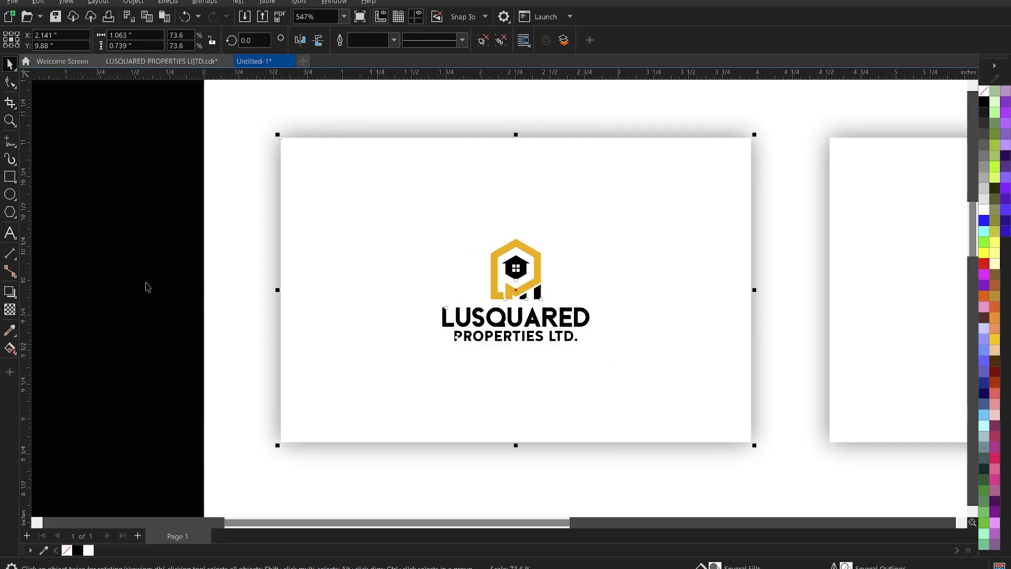
pyautogui.press('Escape')
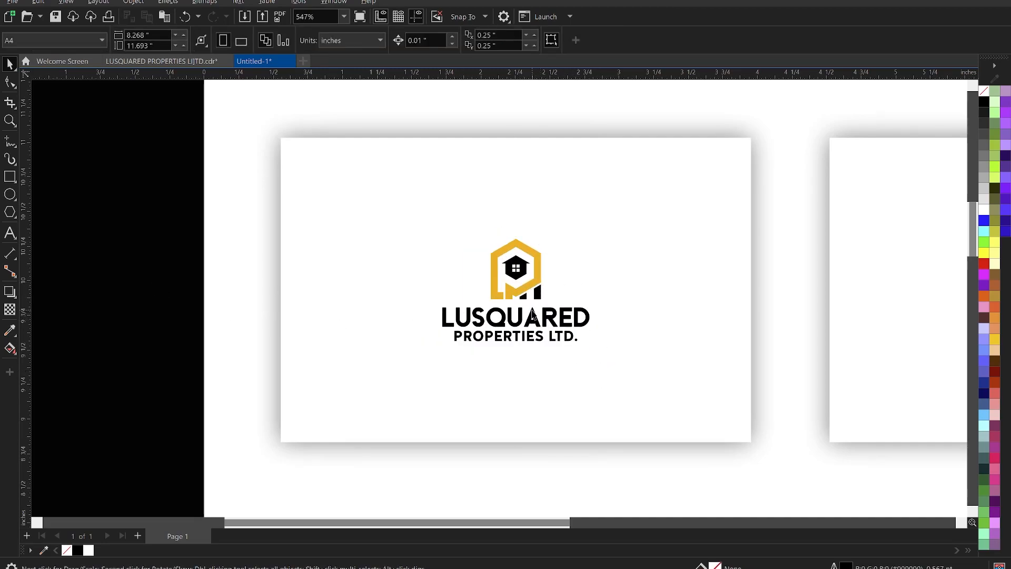
pyautogui.click(546, 320)
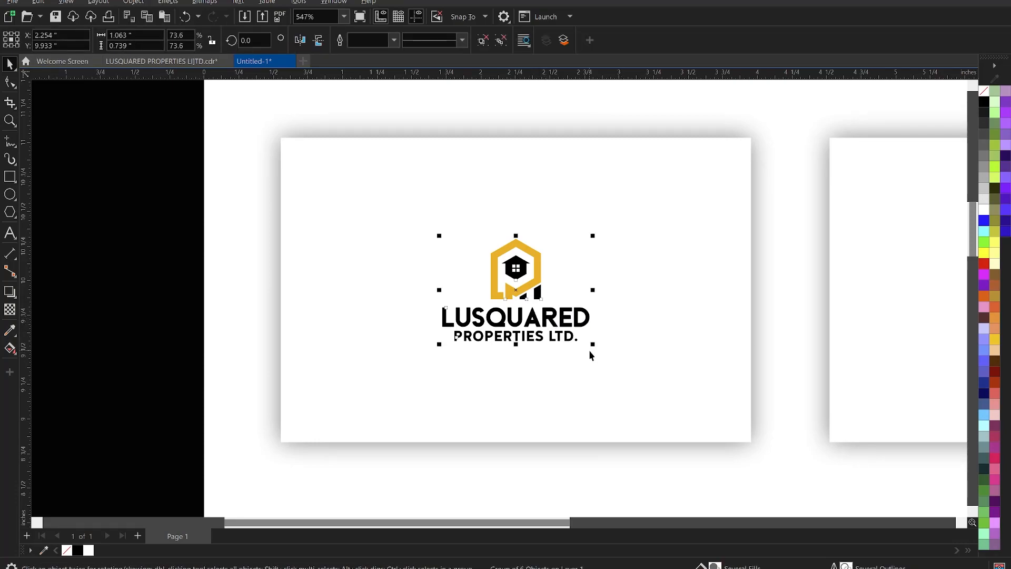
# - Enlarge the logo to 79.8%, about 1.15 inches wide, and fill the left card's rectangle with black
pyautogui.moveTo(595, 345); pyautogui.dragTo(605, 356)
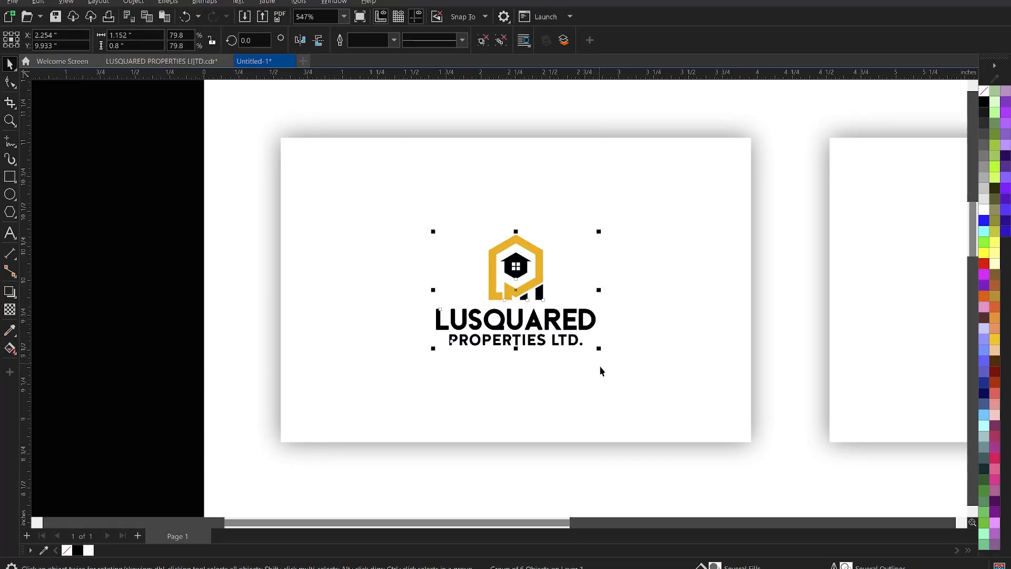
pyautogui.click(630, 316)
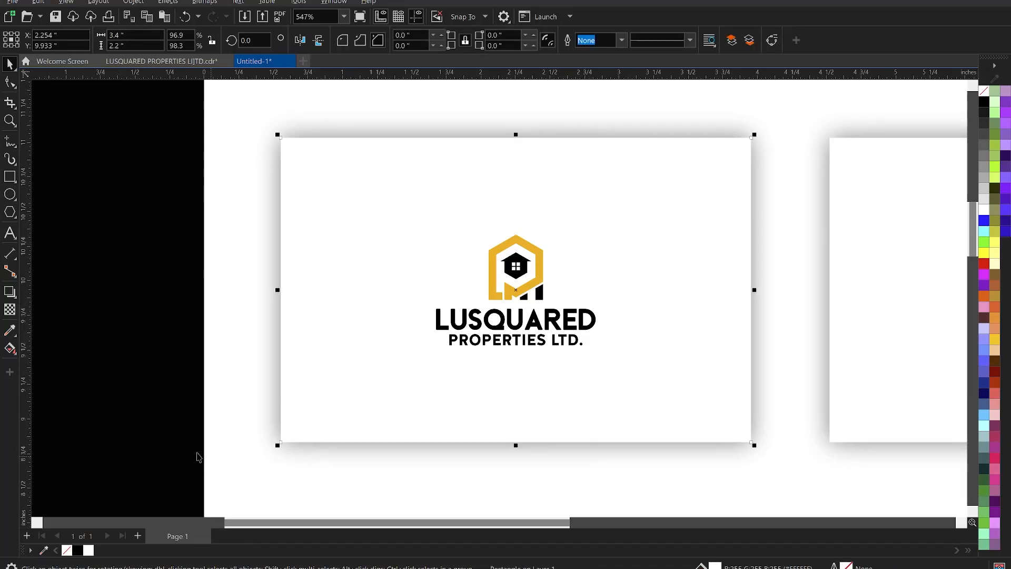
pyautogui.click(78, 550)
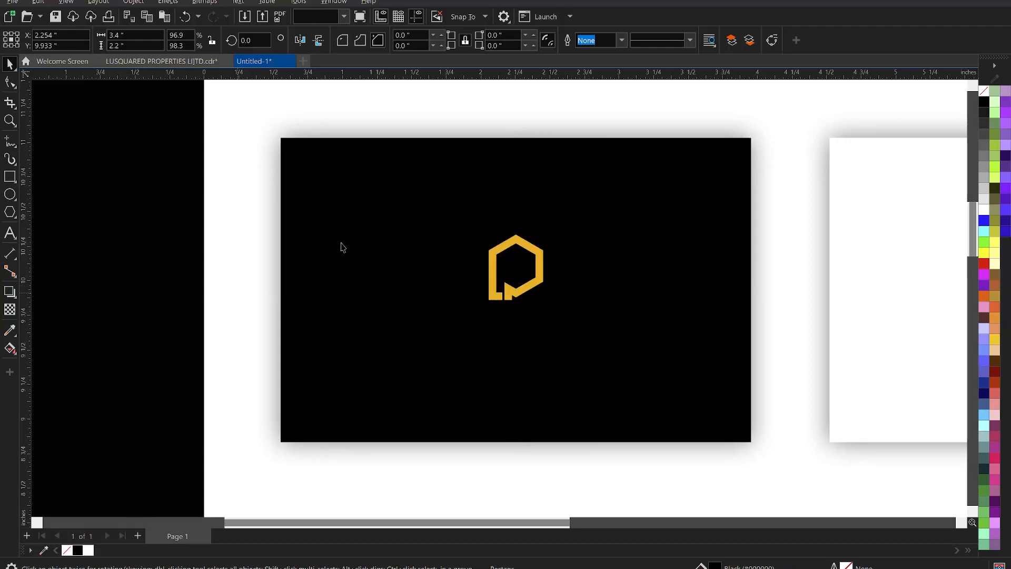
# - Ungroup the logo and recolor all its parts except the gold hexagonal emblem to white
pyautogui.click(521, 275)
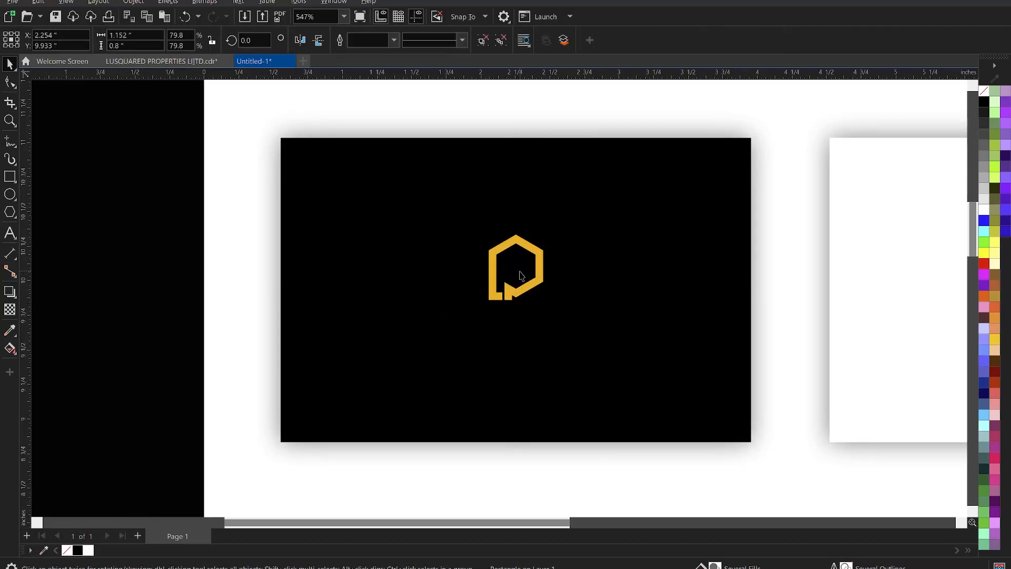
pyautogui.scroll(2, 517, 337)
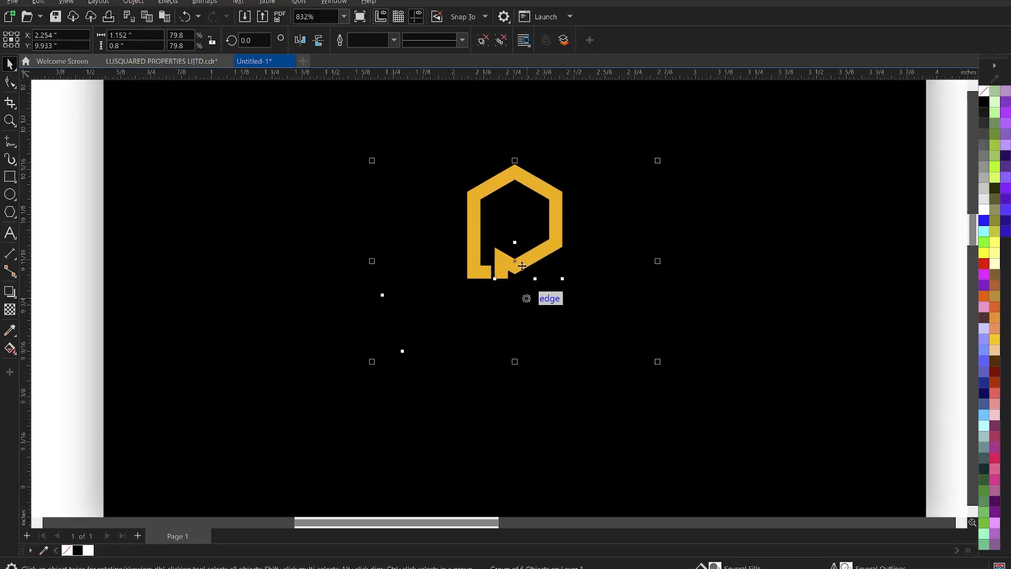
pyautogui.click(483, 41)
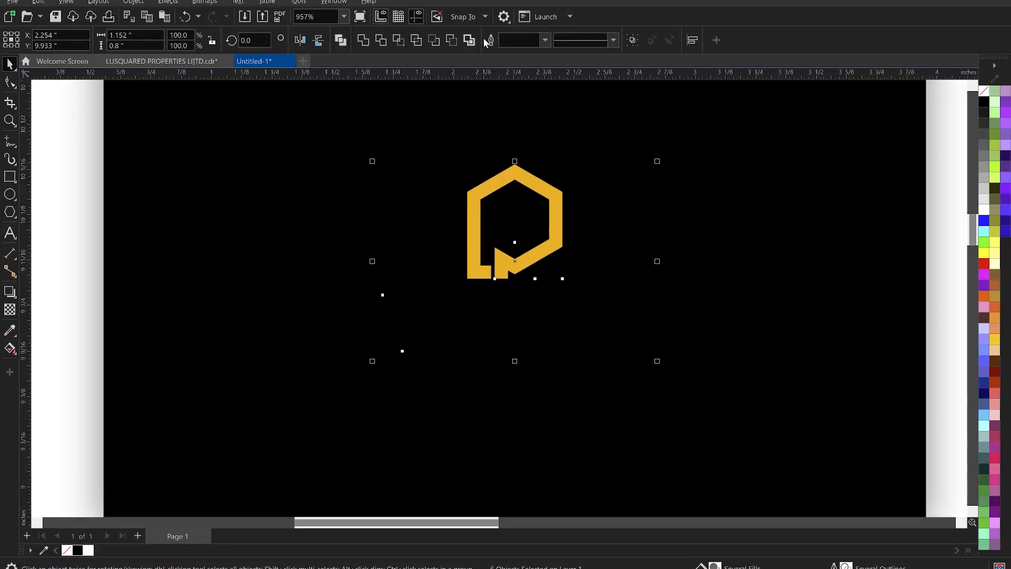
pyautogui.scroll(1, 522, 227)
pyautogui.scroll(1, 492, 276)
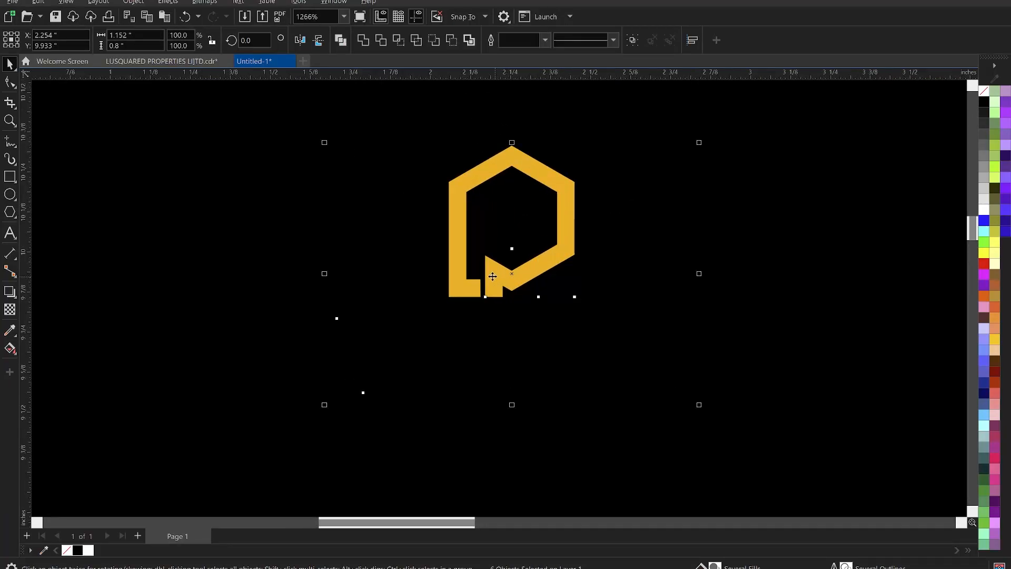
pyautogui.keyDown('shift'); pyautogui.click(492, 276); pyautogui.keyUp('shift')
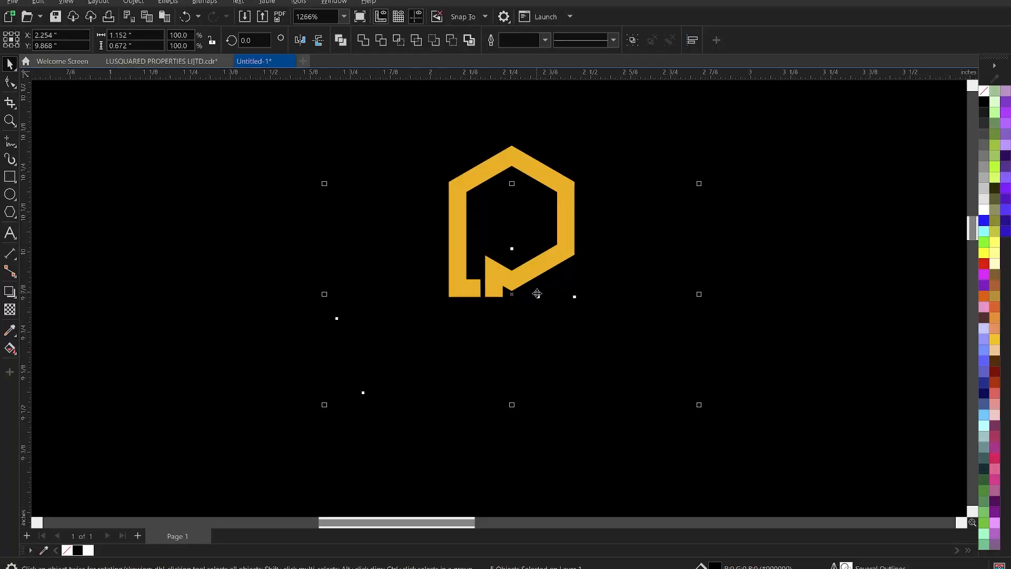
pyautogui.moveTo(505, 300); pyautogui.dragTo(371, 279)
pyautogui.hotkey('ctrl', 'z')
pyautogui.click(88, 549)
pyautogui.scroll(-4, 642, 246)
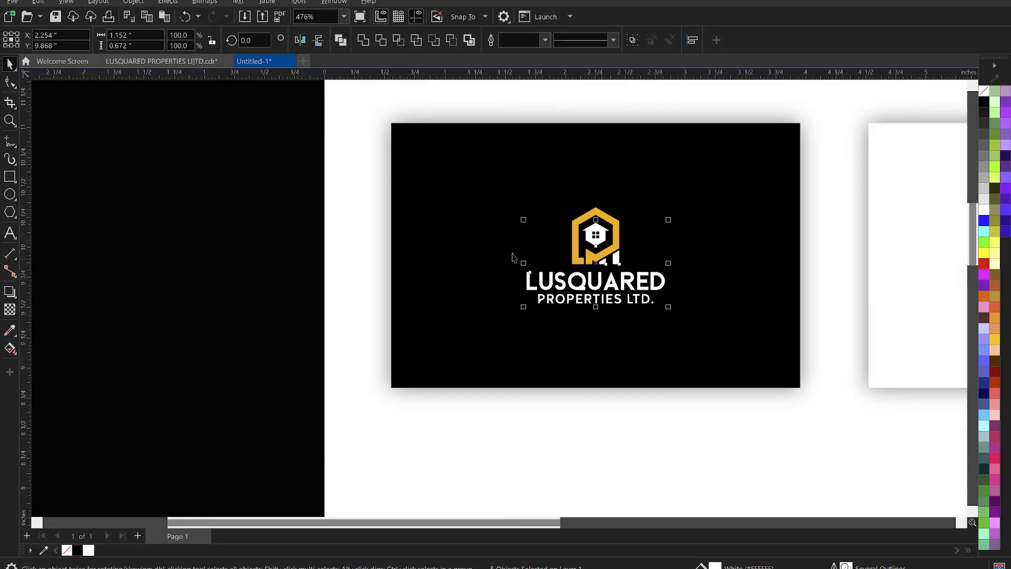
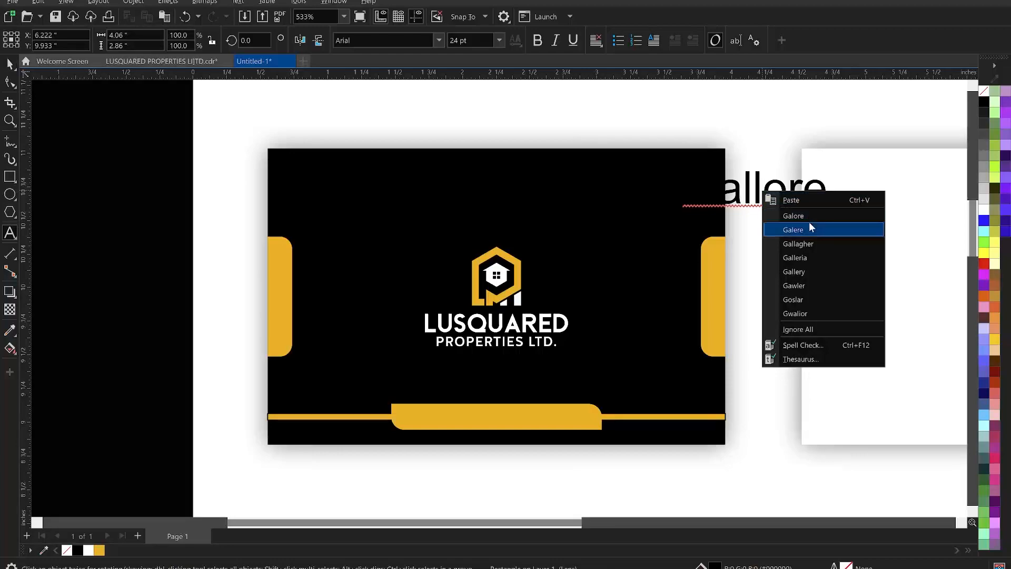
# - Correct the tagline's last word to "Galore" and shrink the text to about 10.7 pt, placing it over the gold tab
pyautogui.click(810, 217)
pyautogui.hotkey('ctrl', 'space')
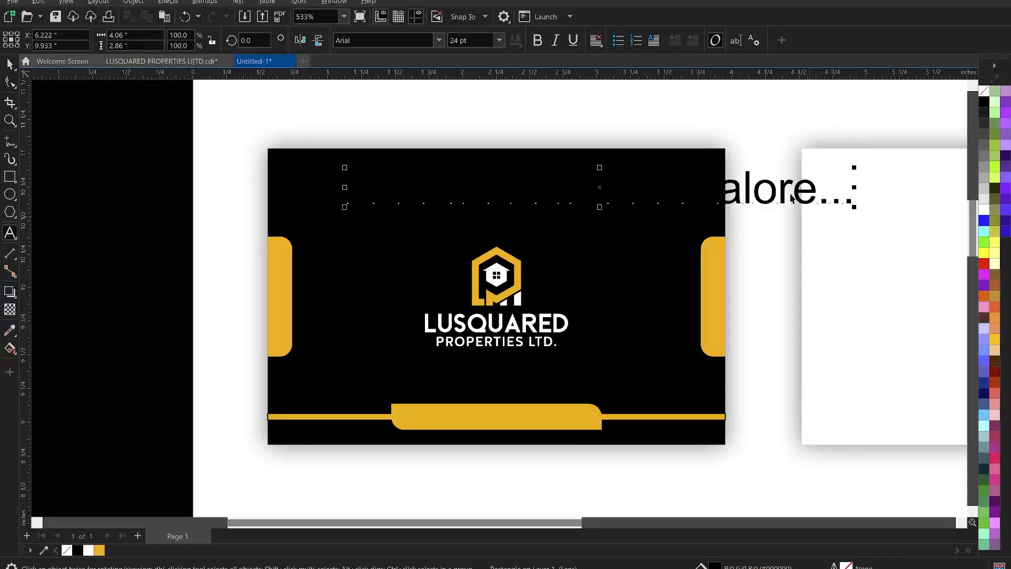
pyautogui.moveTo(783, 190); pyautogui.dragTo(701, 390)
pyautogui.moveTo(776, 415); pyautogui.dragTo(574, 421)
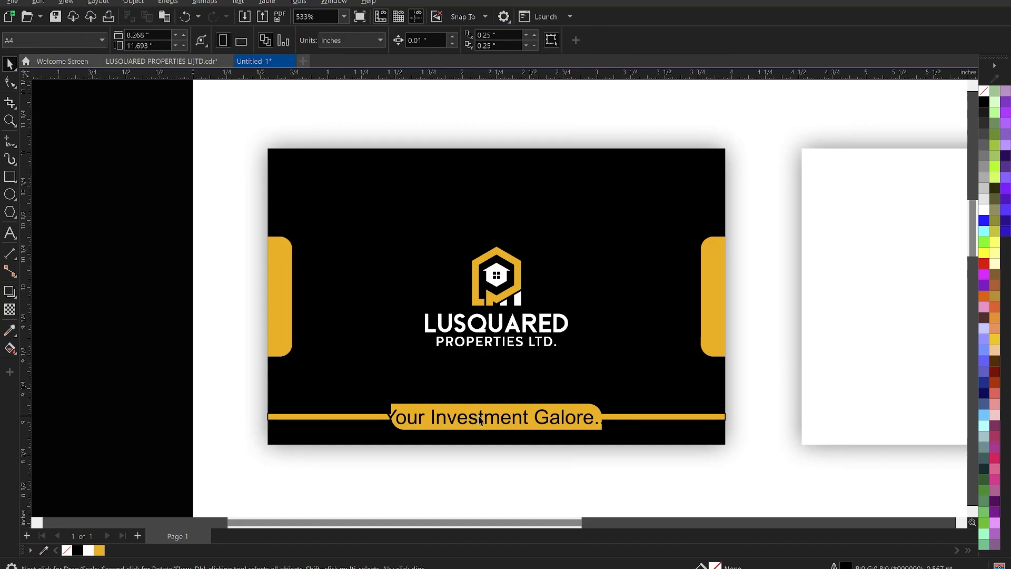
# - Scale the tagline to 79.6%, change its font to KonsensBold, and shift it slightly left within the gold tab
pyautogui.scroll(1, 495, 436)
pyautogui.scroll(1, 679, 422)
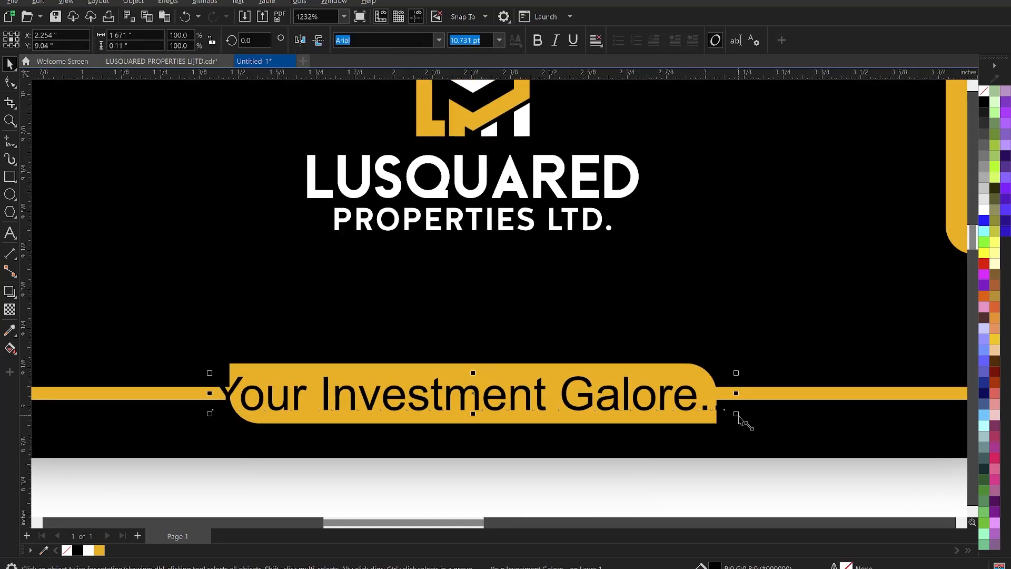
pyautogui.moveTo(738, 416); pyautogui.dragTo(685, 420)
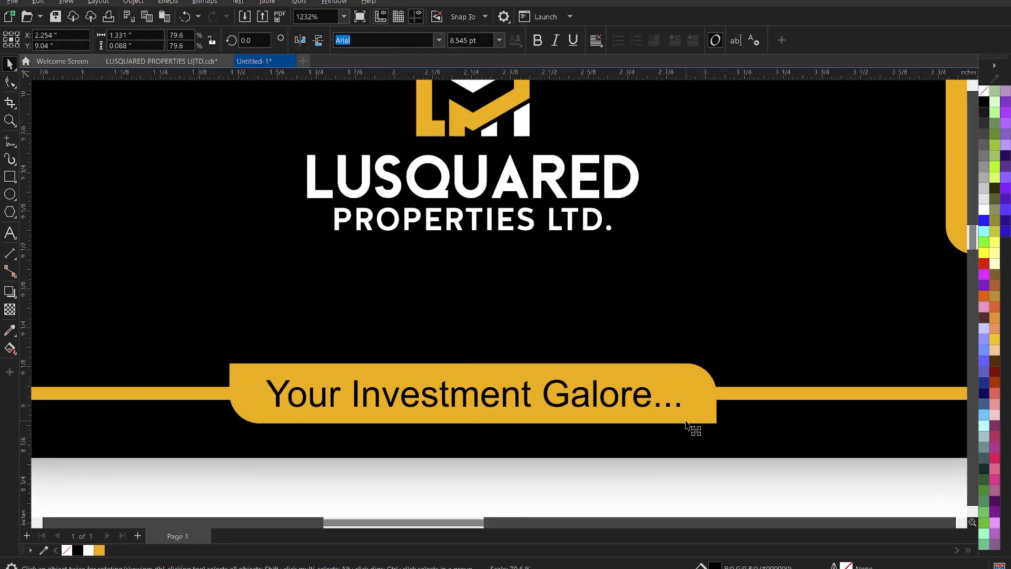
pyautogui.click(440, 41)
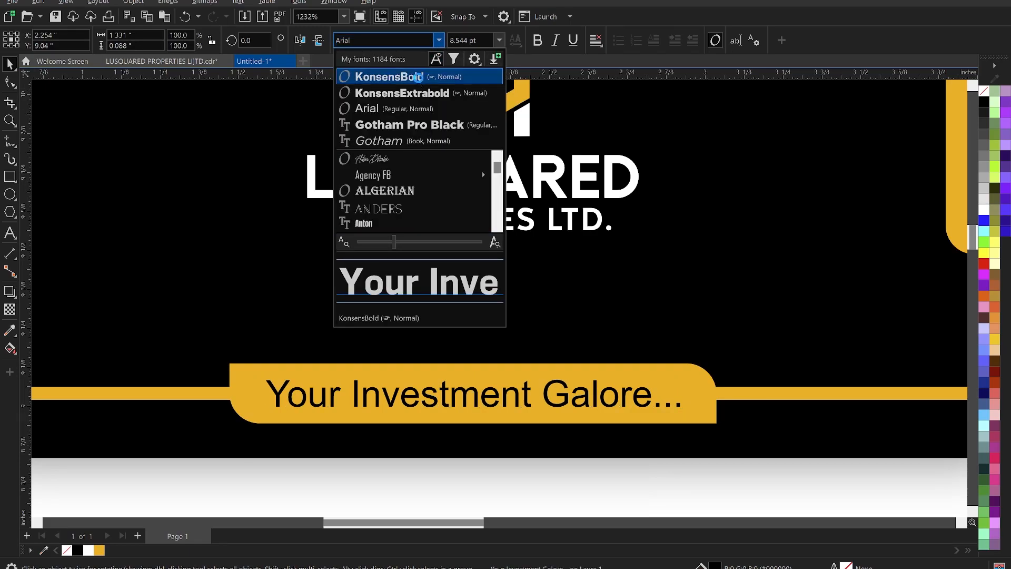
pyautogui.click(420, 80)
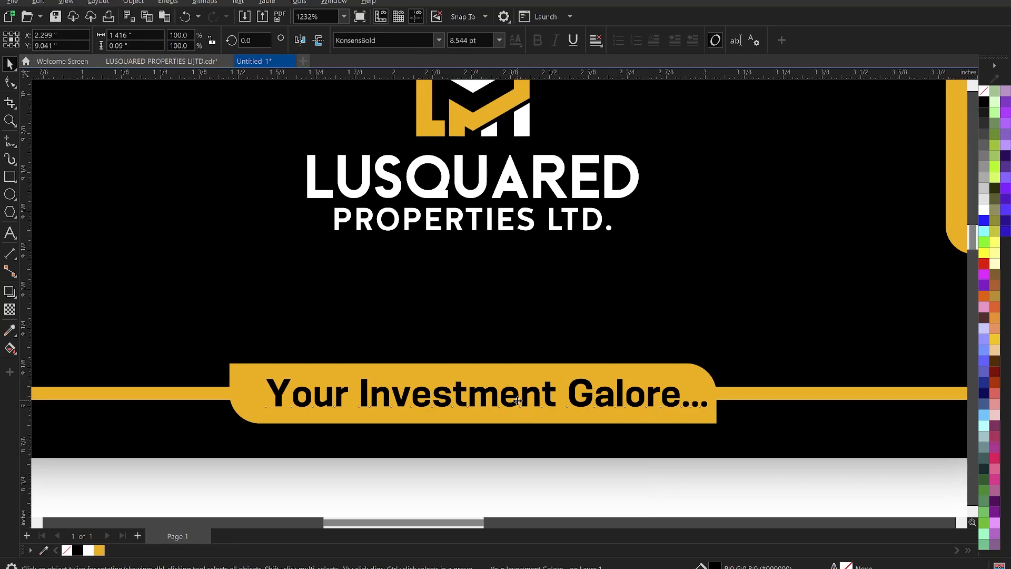
pyautogui.moveTo(517, 400); pyautogui.dragTo(509, 400)
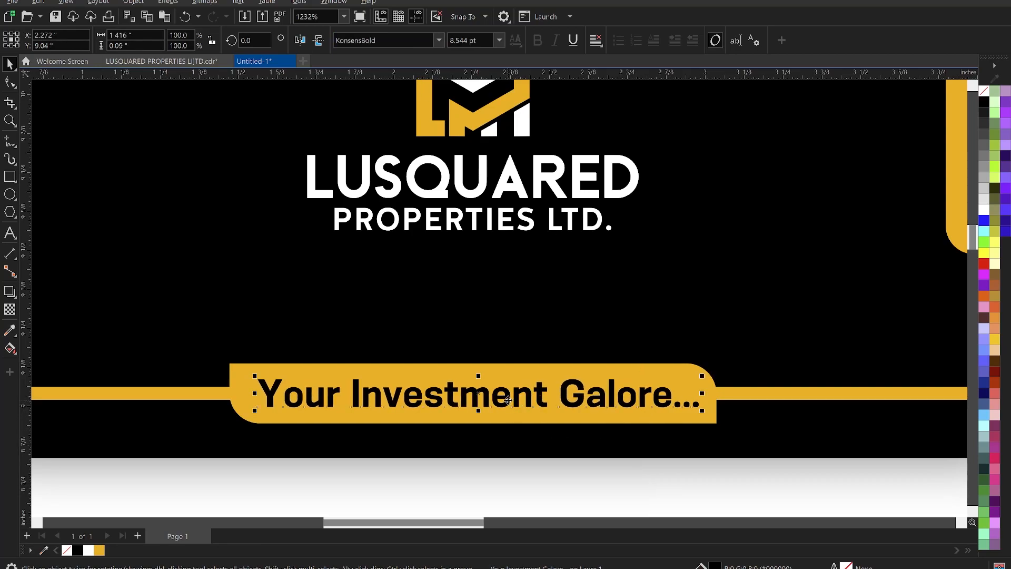
# - Convert the whole tagline "Your Investment Galore..." to lowercase
pyautogui.doubleClick(508, 400)
pyautogui.hotkey('ctrl', 'a')
pyautogui.rightClick(508, 400)
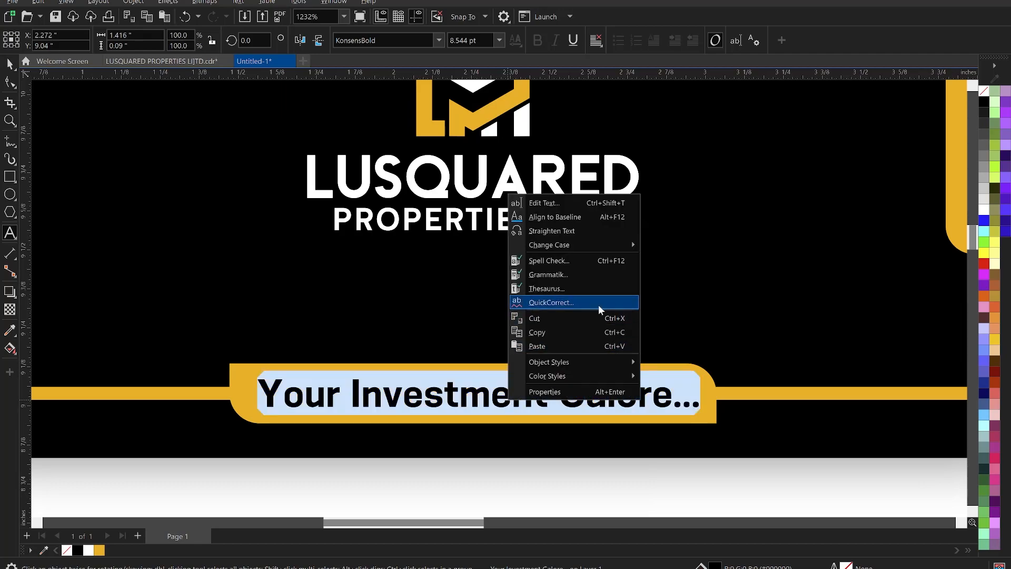
pyautogui.moveTo(587, 246)
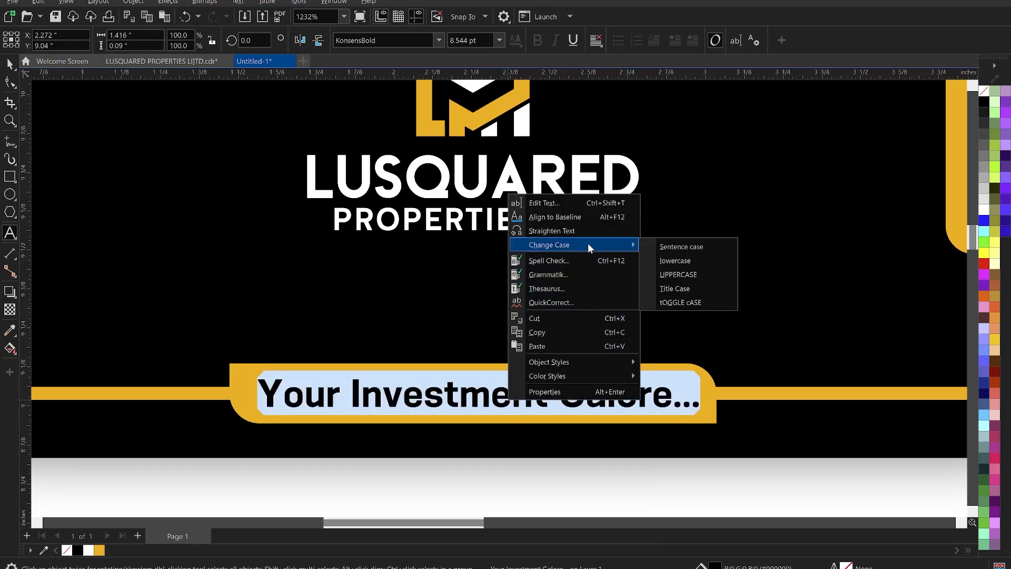
pyautogui.click(696, 260)
pyautogui.hotkey('ctrl', 'space')
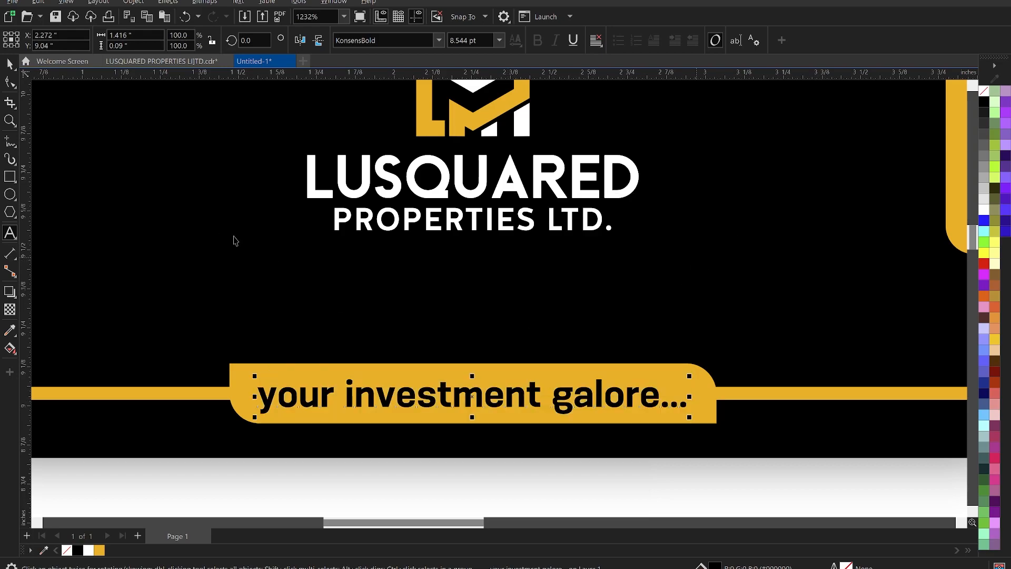
# - Center the tagline horizontally and vertically on the gold tab
pyautogui.keyDown('shift'); pyautogui.click(707, 397); pyautogui.keyUp('shift')
pyautogui.press('c')
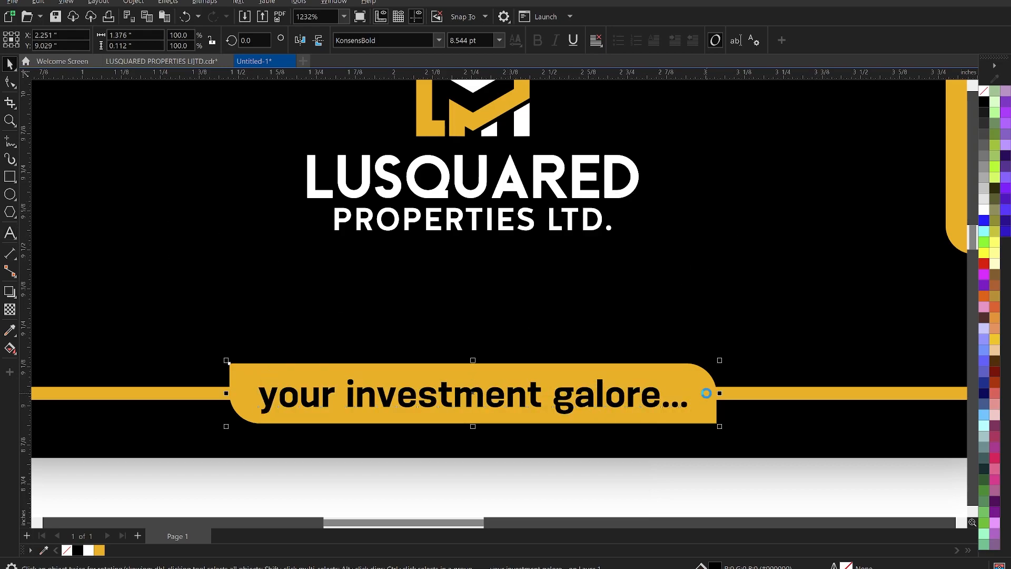
pyautogui.press('e')
# - Scale the tagline down to about 6.87 pt and the gold tab behind it to 85.7%, about 1.34 by 0.165 inches
pyautogui.scroll(-5, 570, 390)
pyautogui.keyDown('shift'); pyautogui.click(547, 403); pyautogui.keyUp('shift')
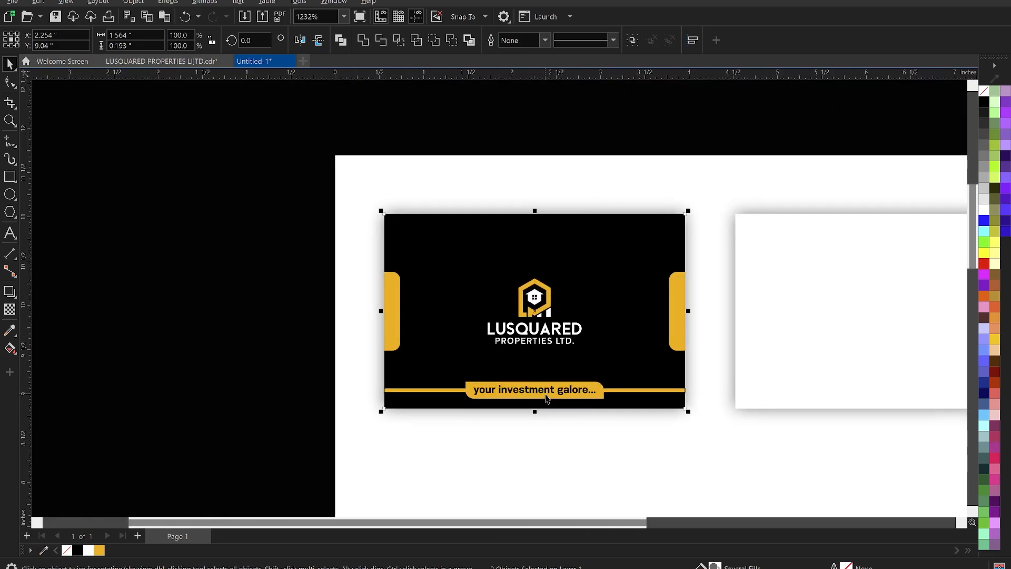
pyautogui.click(545, 396)
pyautogui.click(561, 392)
pyautogui.scroll(2, 563, 392)
pyautogui.scroll(3, 656, 409)
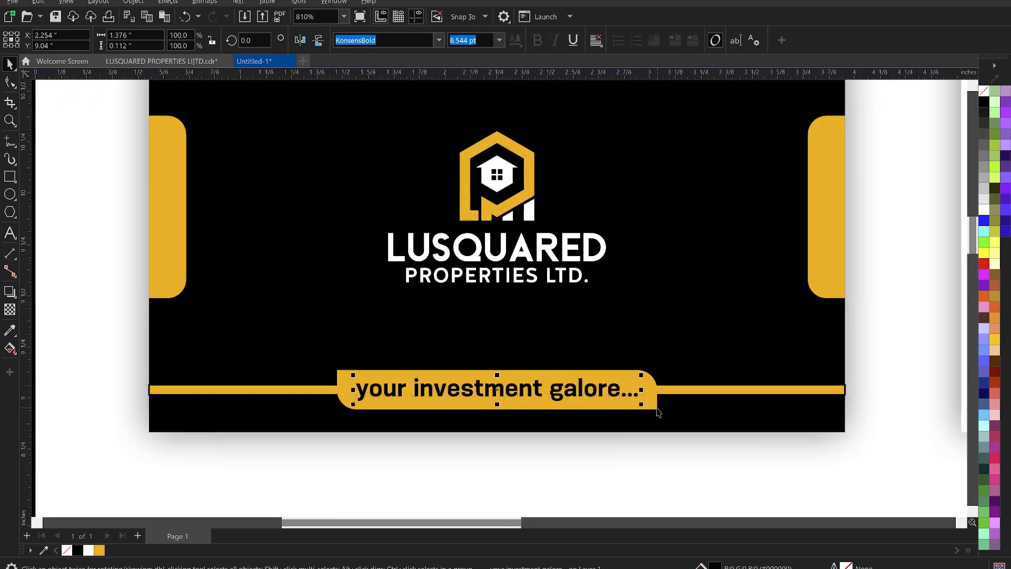
pyautogui.moveTo(644, 405)
pyautogui.mouseDown()
pyautogui.moveTo(618, 405)
pyautogui.moveTo(639, 422)
pyautogui.mouseUp()
pyautogui.click(629, 405)
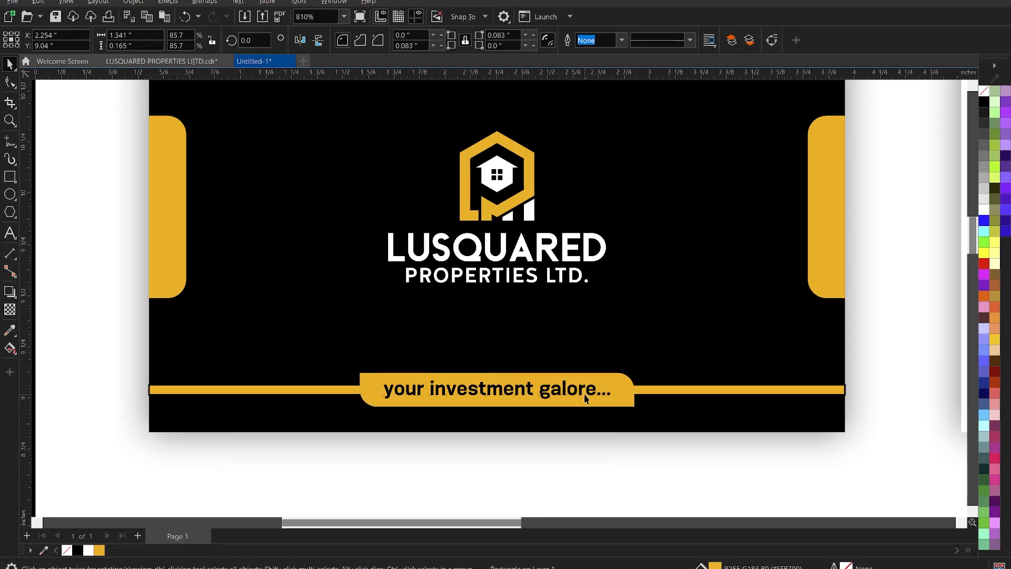
# - Skew the tagline slightly to the right to give it an italic slant
pyautogui.click(584, 394)
pyautogui.click(580, 391)
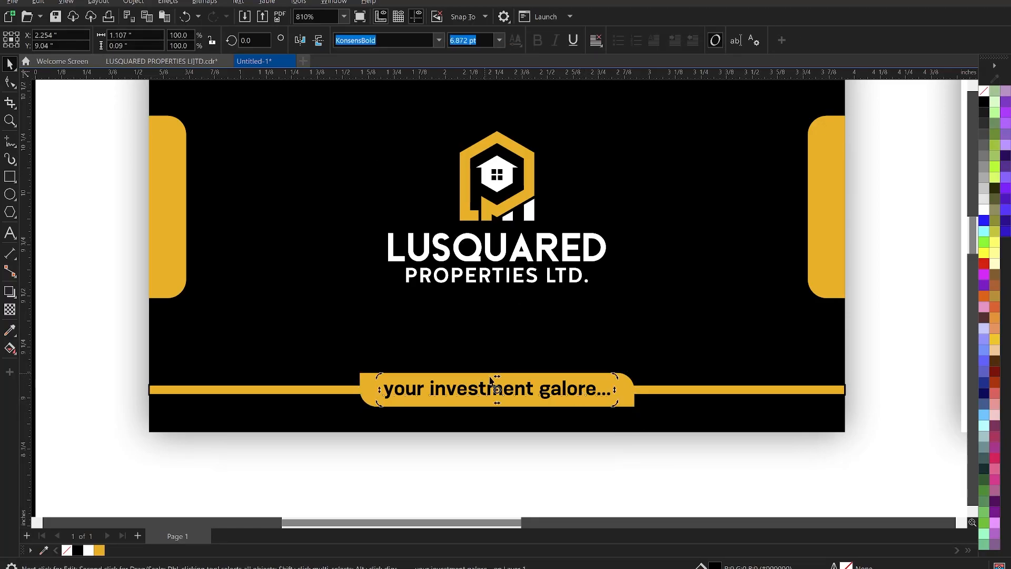
pyautogui.moveTo(496, 378); pyautogui.dragTo(501, 379)
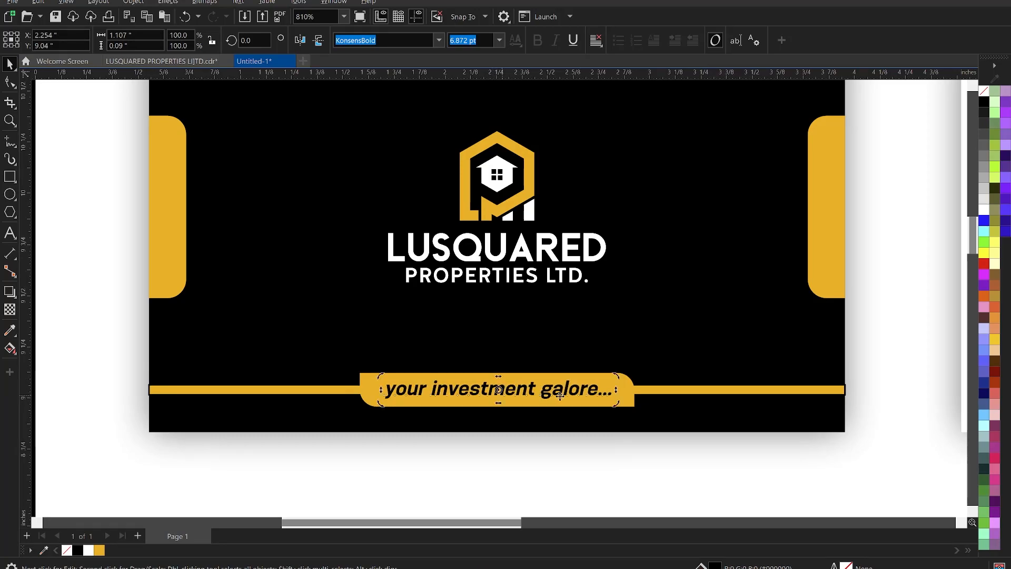
# - Examine the front card beside the blank back card, and inspect the front layout up close
pyautogui.scroll(-2, 565, 398)
pyautogui.click(225, 337)
pyautogui.scroll(-2, 208, 284)
pyautogui.press('z')
pyautogui.scroll(-1, 269, 253)
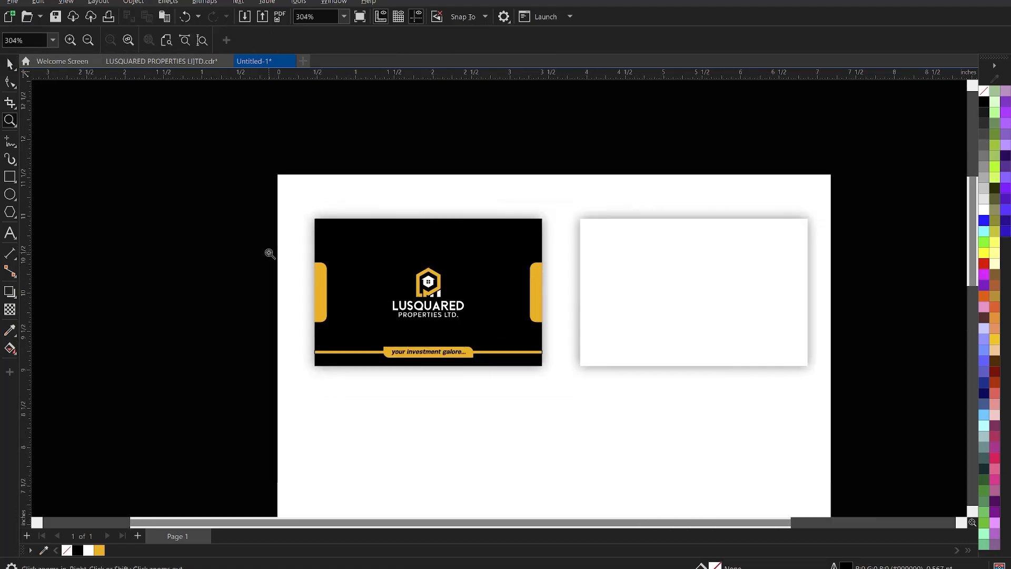
pyautogui.moveTo(290, 230); pyautogui.dragTo(903, 406)
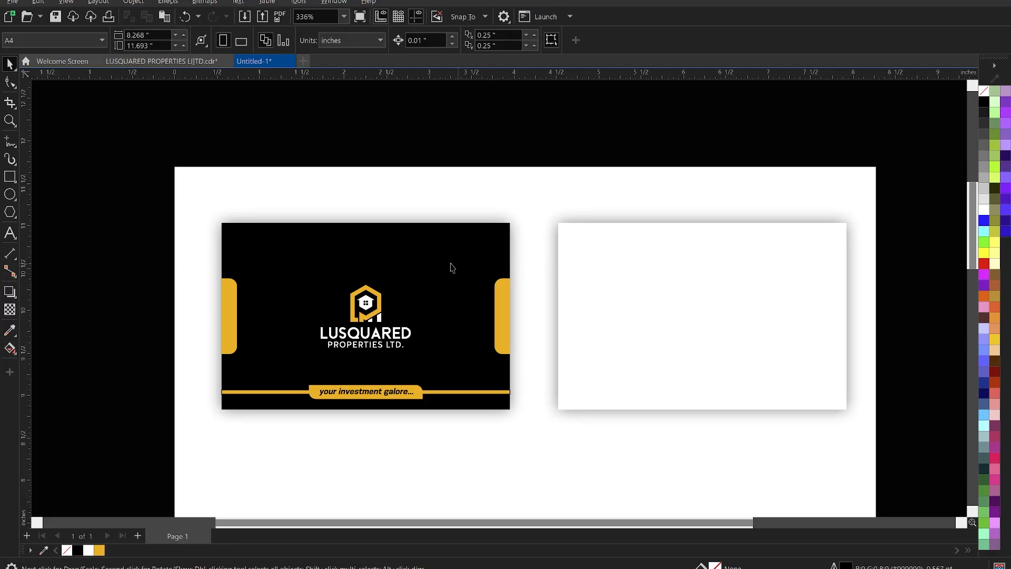
pyautogui.press('z')
pyautogui.moveTo(139, 162); pyautogui.dragTo(597, 454)
pyautogui.moveTo(264, 149); pyautogui.dragTo(753, 482)
pyautogui.press('space')
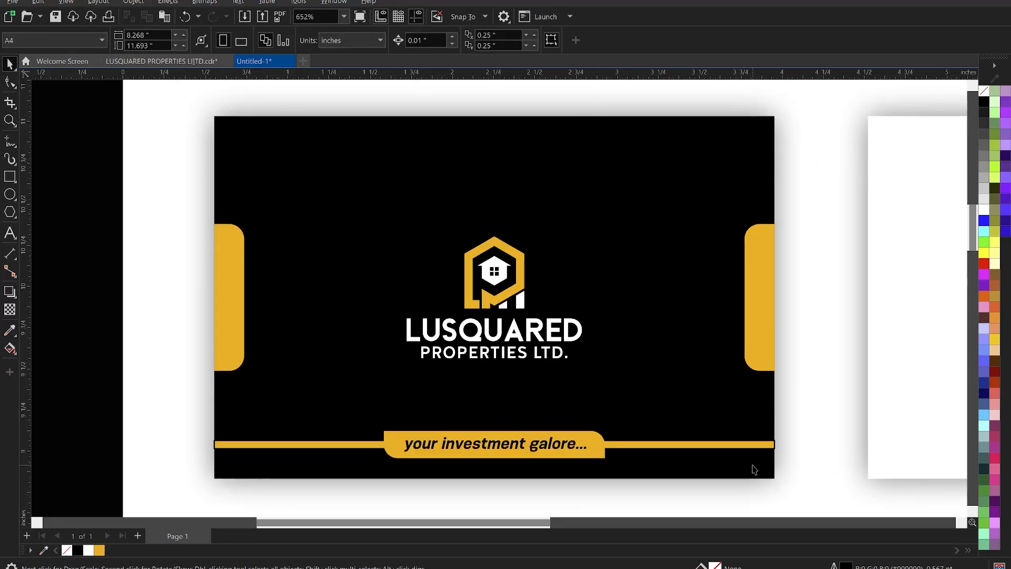
# - Remove the outline from the thin gold line across the lower part of the front card
pyautogui.click(739, 446)
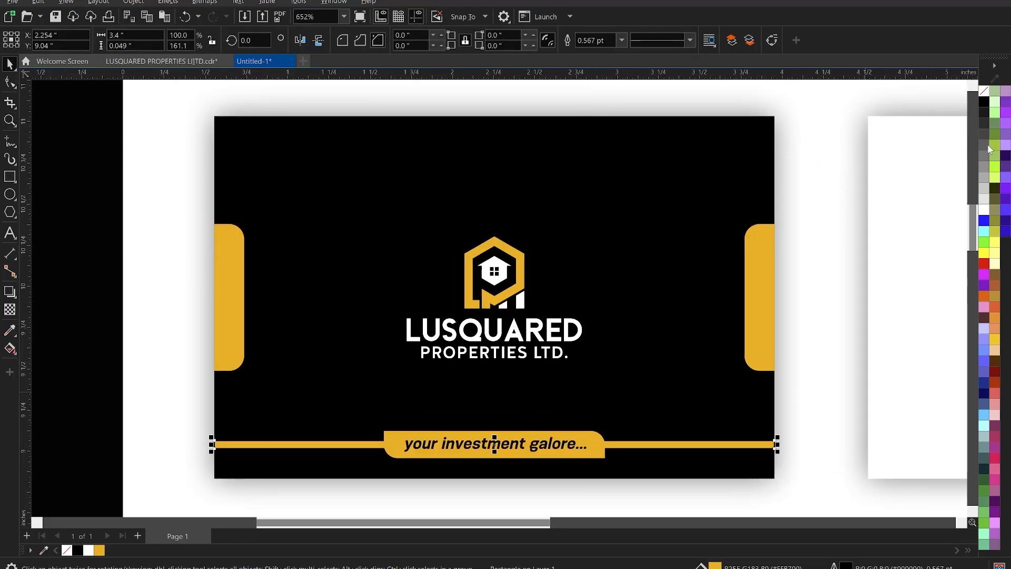
pyautogui.rightClick(983, 92)
pyautogui.click(897, 203)
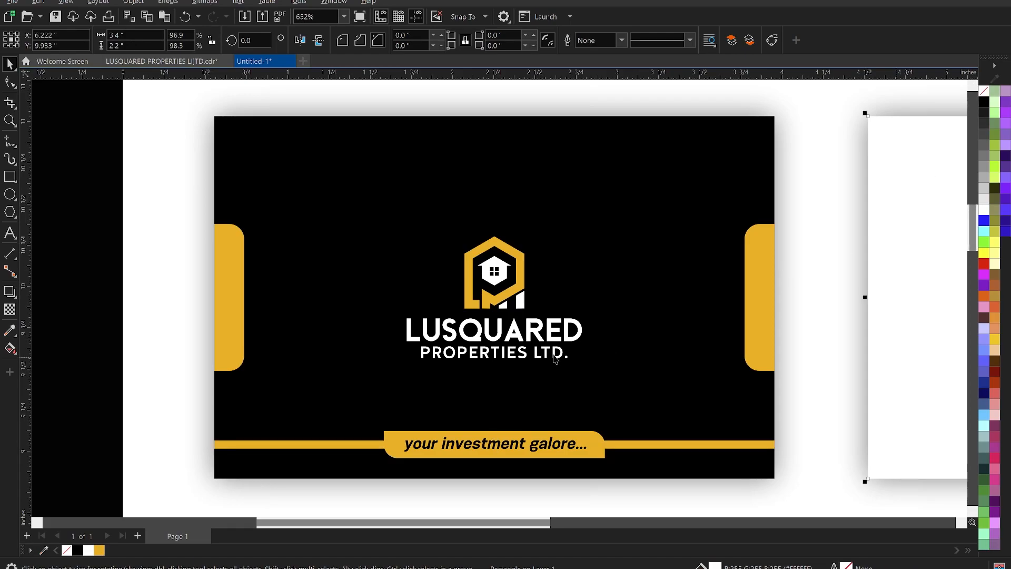
# - Draw a full-height rectangle over the left portion of the blank back card and align it to the card's left edge
pyautogui.scroll(-2, 441, 298)
pyautogui.press('space')
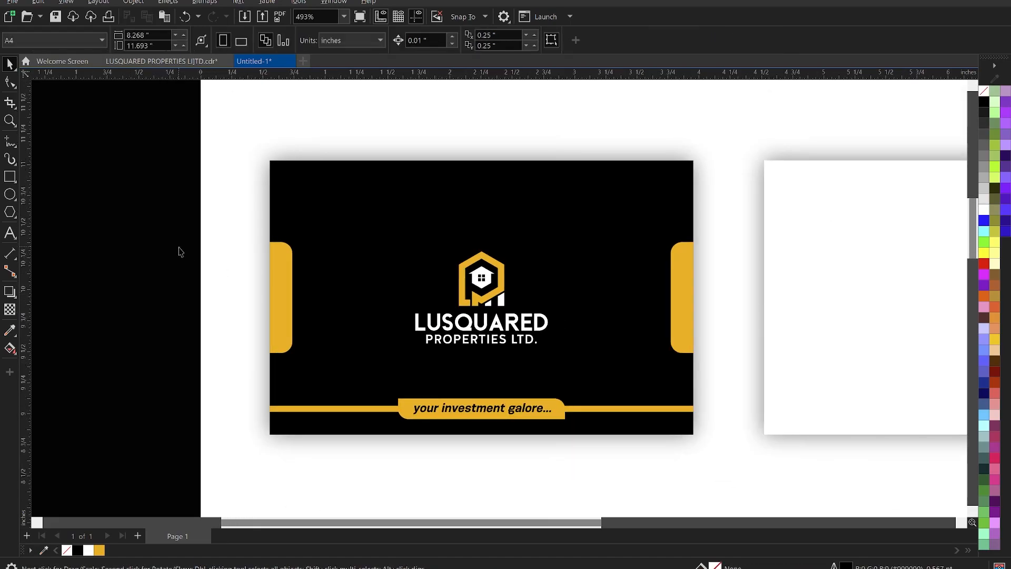
pyautogui.scroll(-1, 180, 251)
pyautogui.scroll(-1, 426, 219)
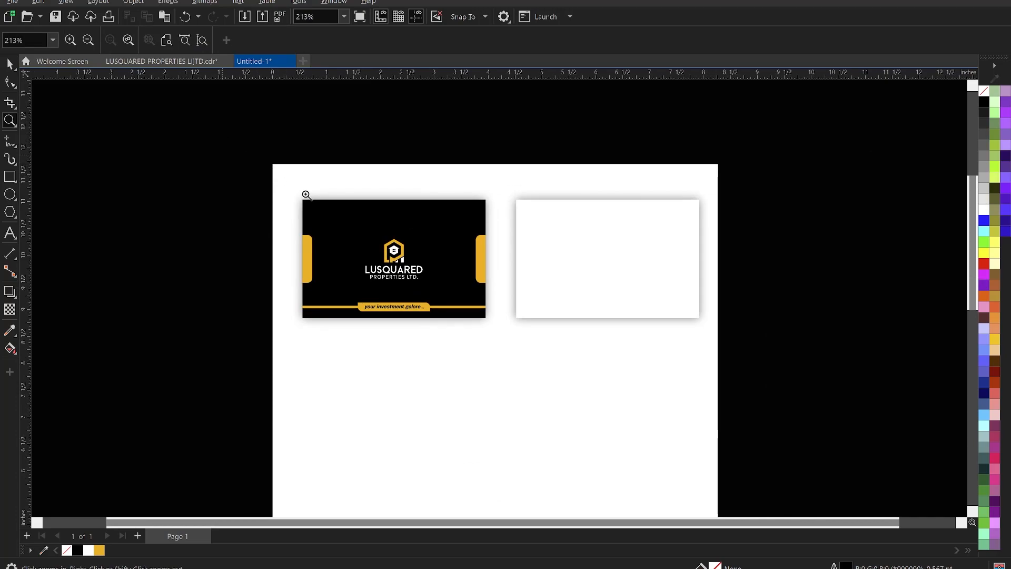
pyautogui.moveTo(221, 141); pyautogui.dragTo(837, 358)
pyautogui.press('space')
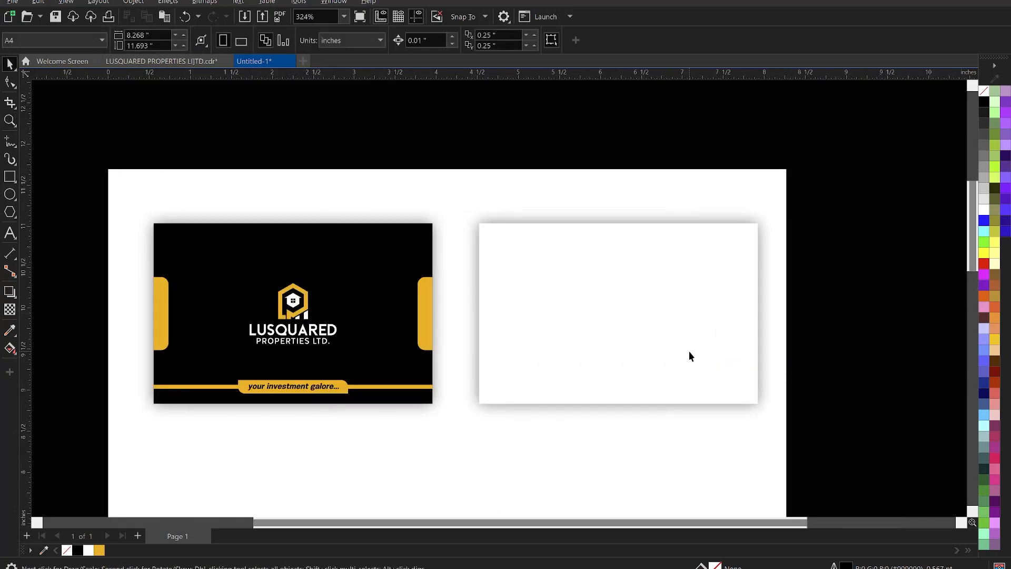
pyautogui.click(10, 177)
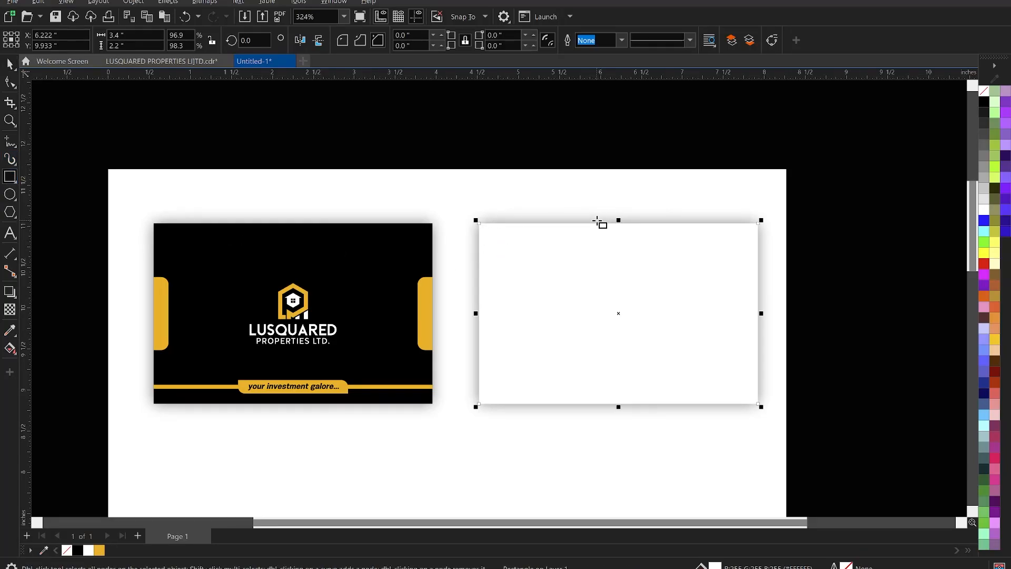
pyautogui.moveTo(597, 223); pyautogui.dragTo(479, 404)
pyautogui.scroll(1, 611, 335)
pyautogui.press('space')
pyautogui.keyDown('shift'); pyautogui.click(615, 330); pyautogui.keyUp('shift')
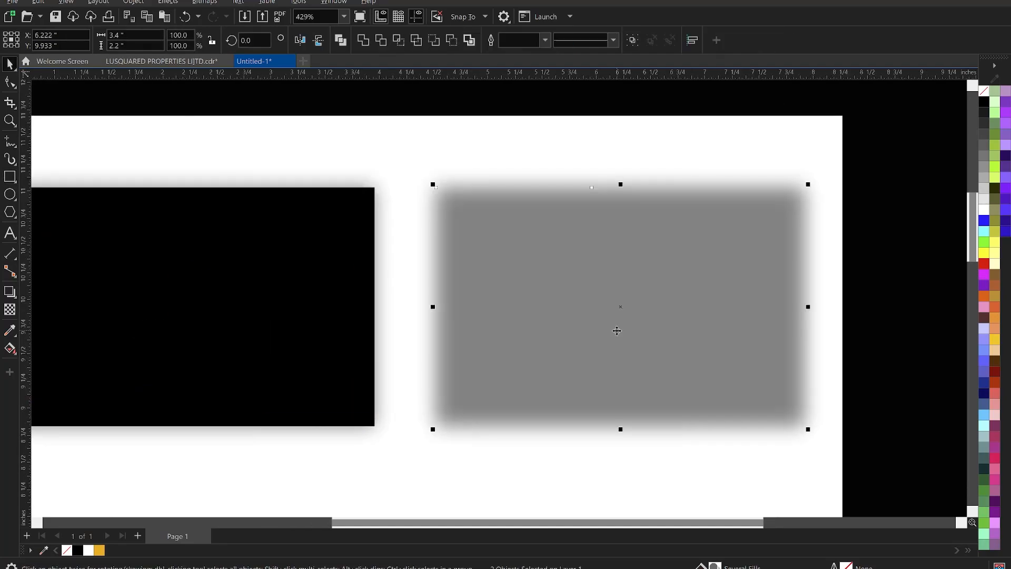
# - Widen the new rectangle on the back card to about 1.664 inches, fill it black and remove its outline
pyautogui.click(877, 355)
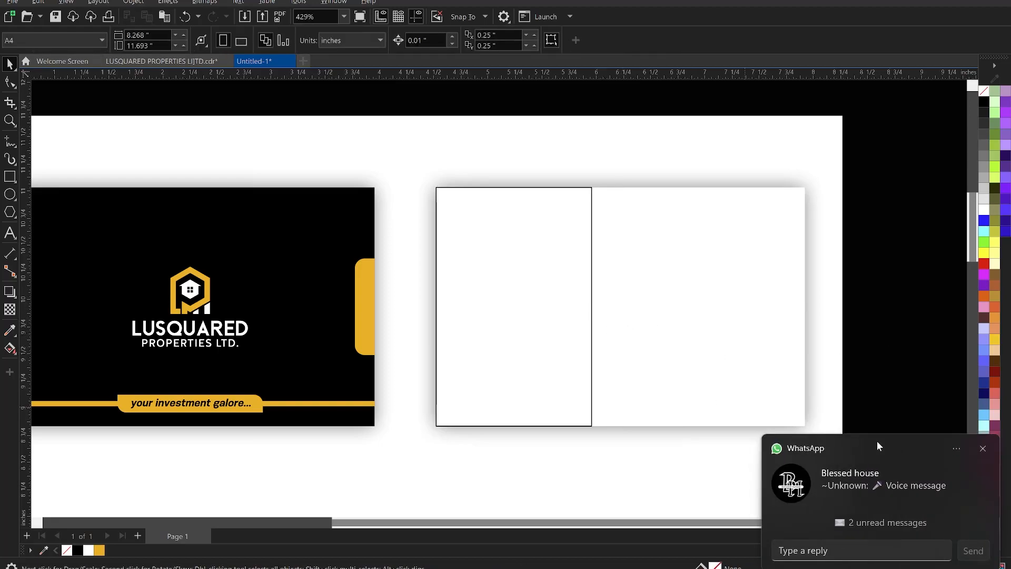
pyautogui.click(982, 448)
pyautogui.click(591, 307)
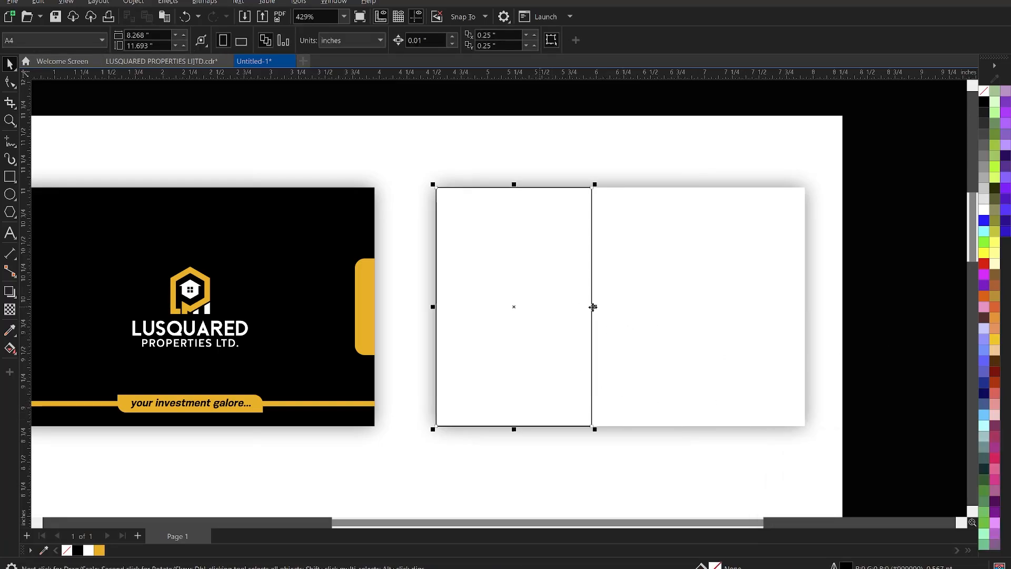
pyautogui.moveTo(594, 307); pyautogui.dragTo(619, 308)
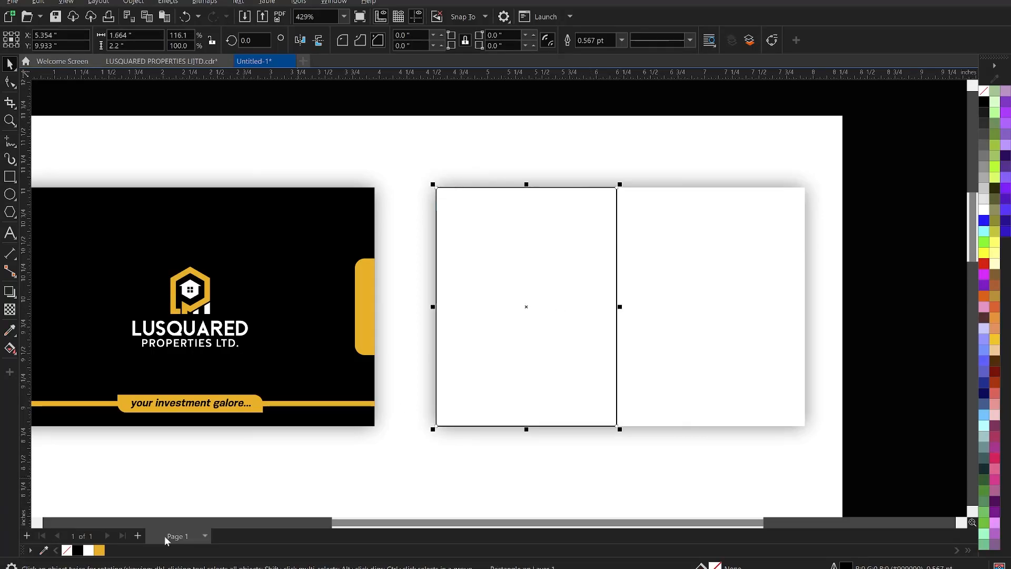
pyautogui.click(78, 550)
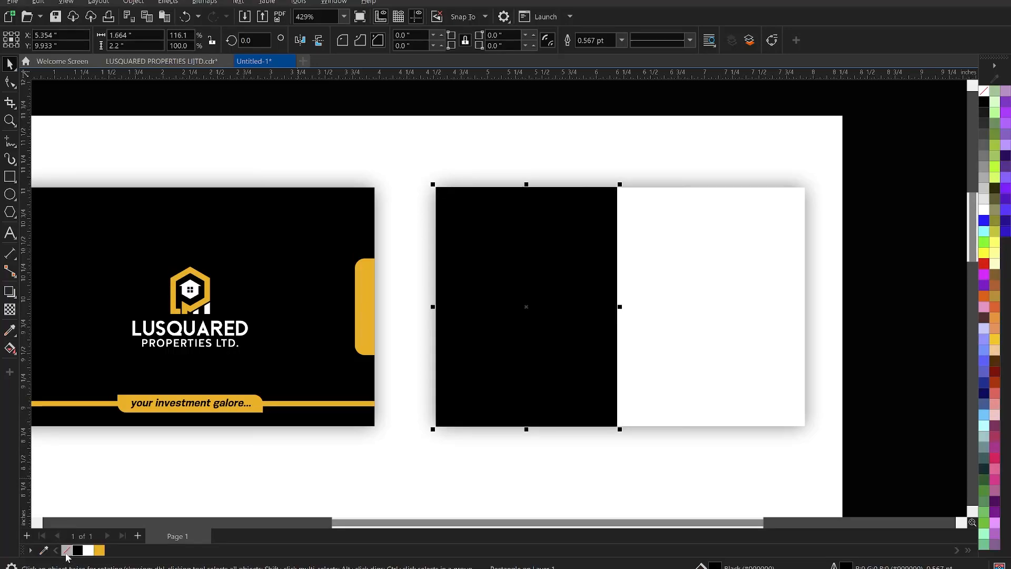
pyautogui.rightClick(67, 550)
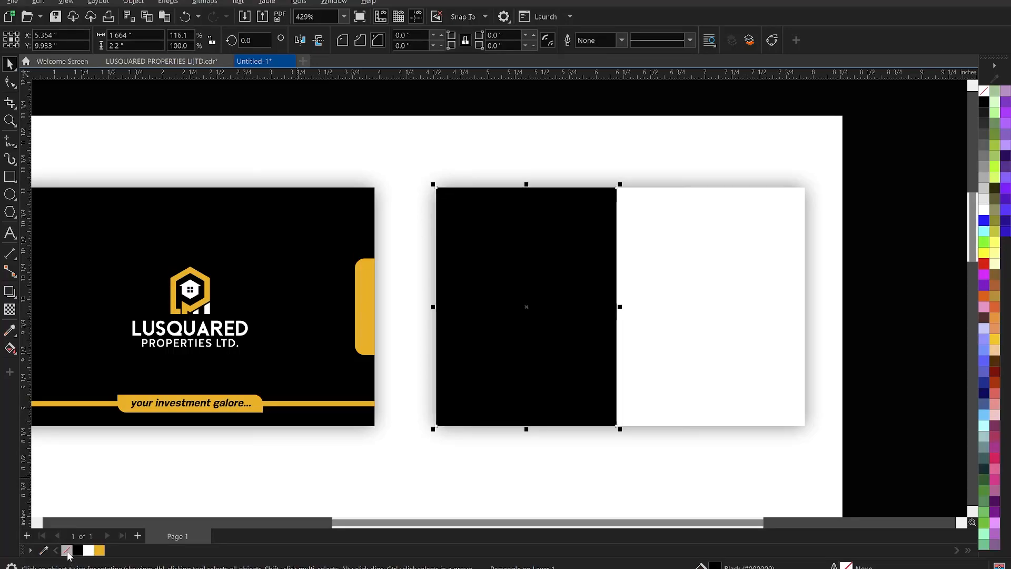
pyautogui.click(890, 258)
# - Create a gold full-height strip about 0.078 inches wide along the black panel's right edge from a mirrored copy of the panel
pyautogui.click(548, 332)
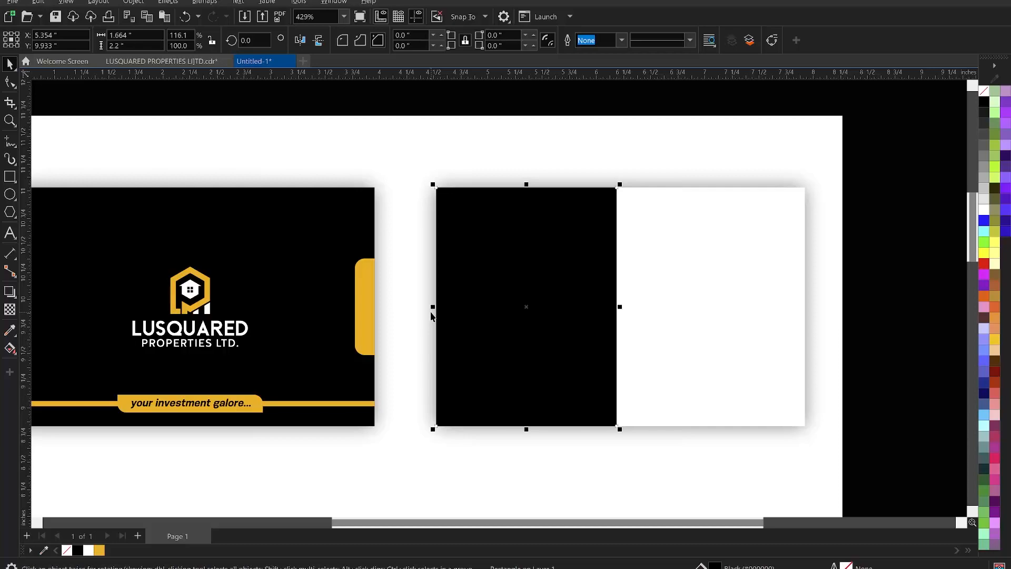
pyautogui.moveTo(433, 312); pyautogui.dragTo(621, 322)
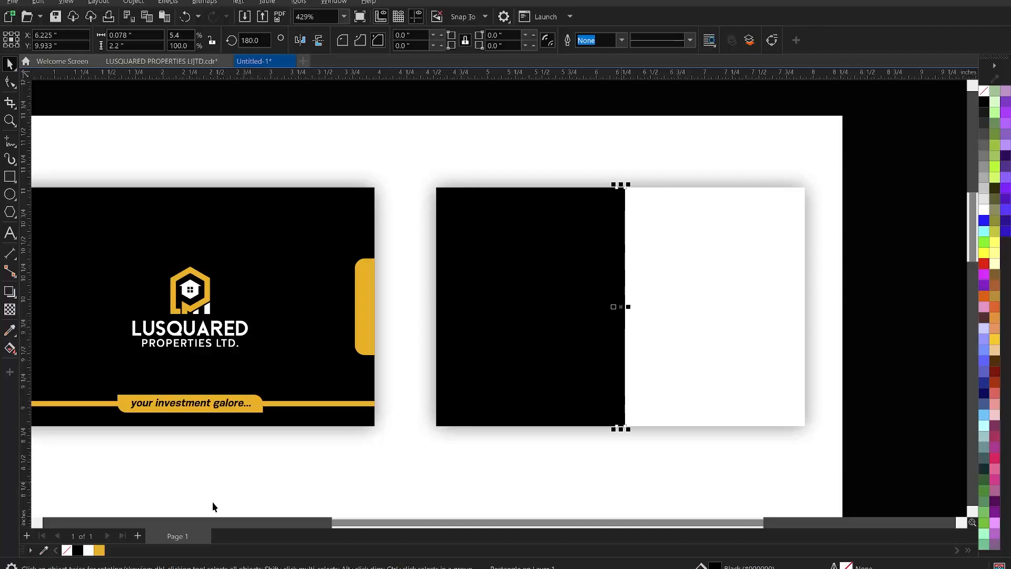
pyautogui.click(99, 550)
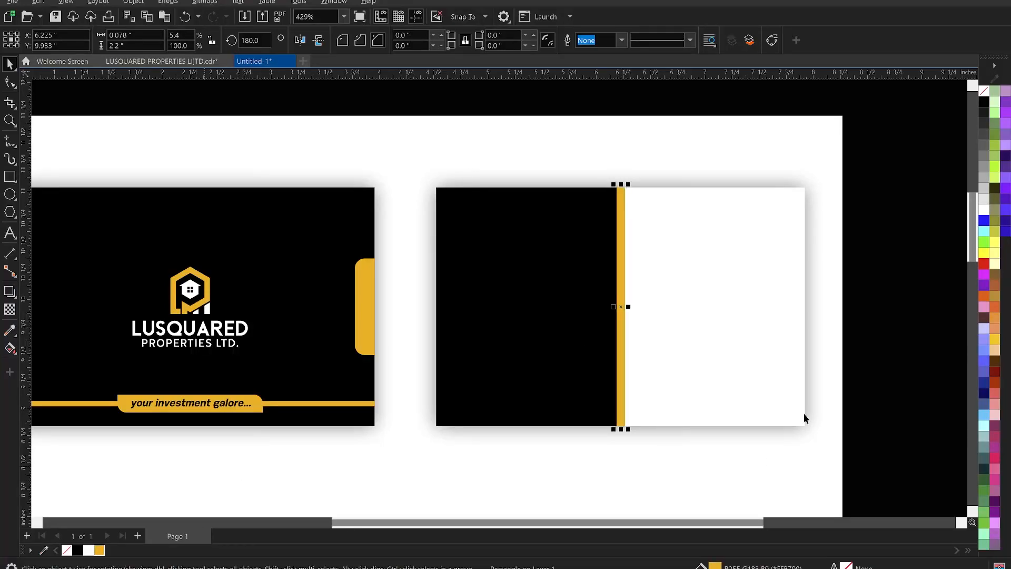
pyautogui.click(889, 297)
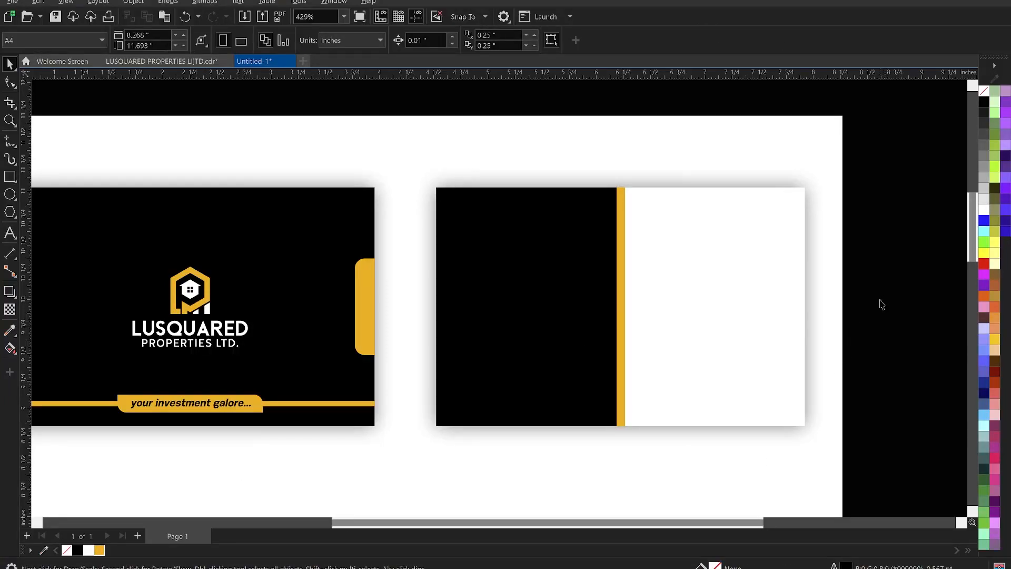
# - Copy the front card's logo onto the black panel of the back card
pyautogui.scroll(-1, 781, 311)
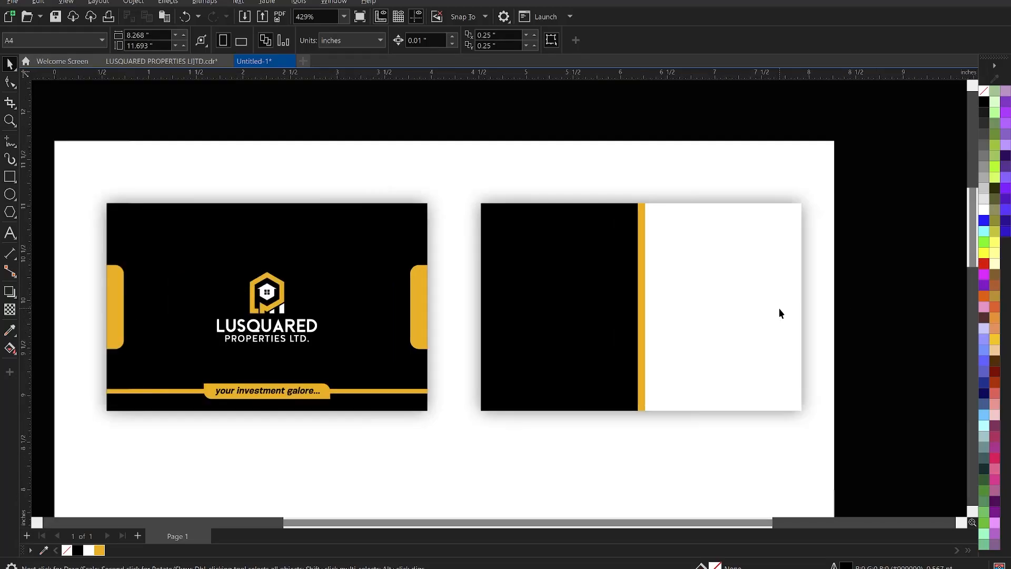
pyautogui.click(251, 304)
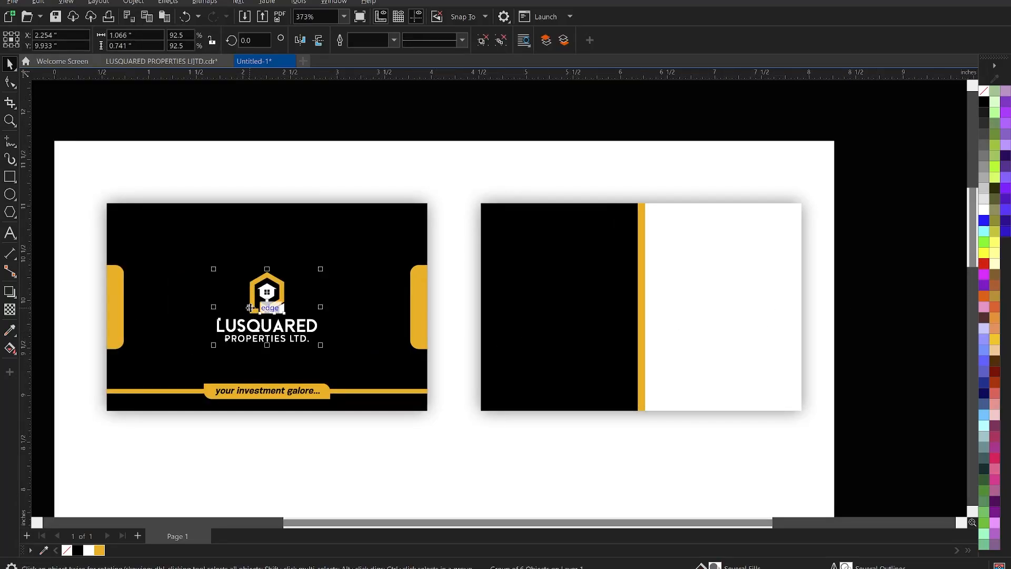
pyautogui.moveTo(250, 305); pyautogui.dragTo(551, 305)
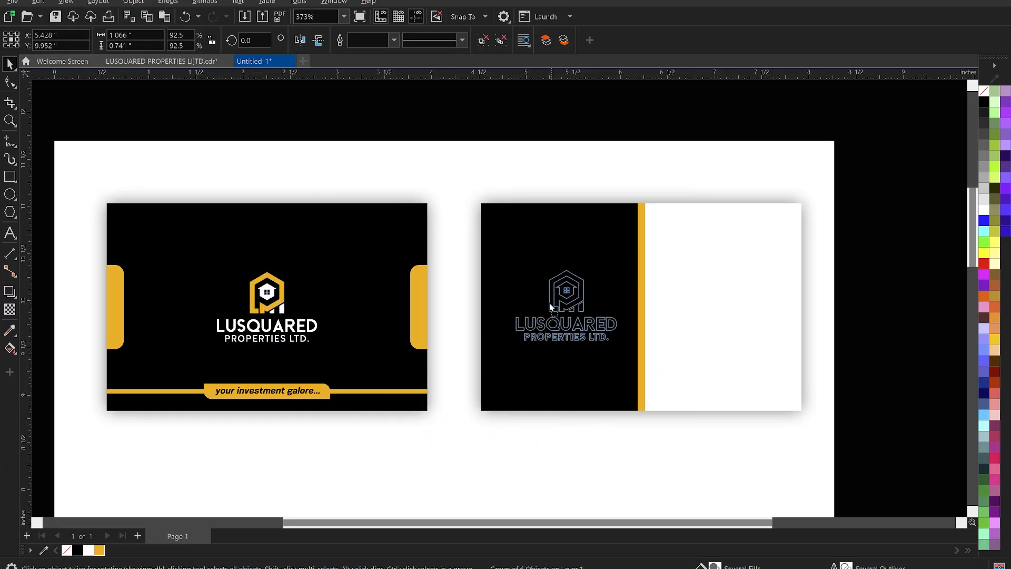
pyautogui.click(608, 323)
pyautogui.scroll(1, 589, 345)
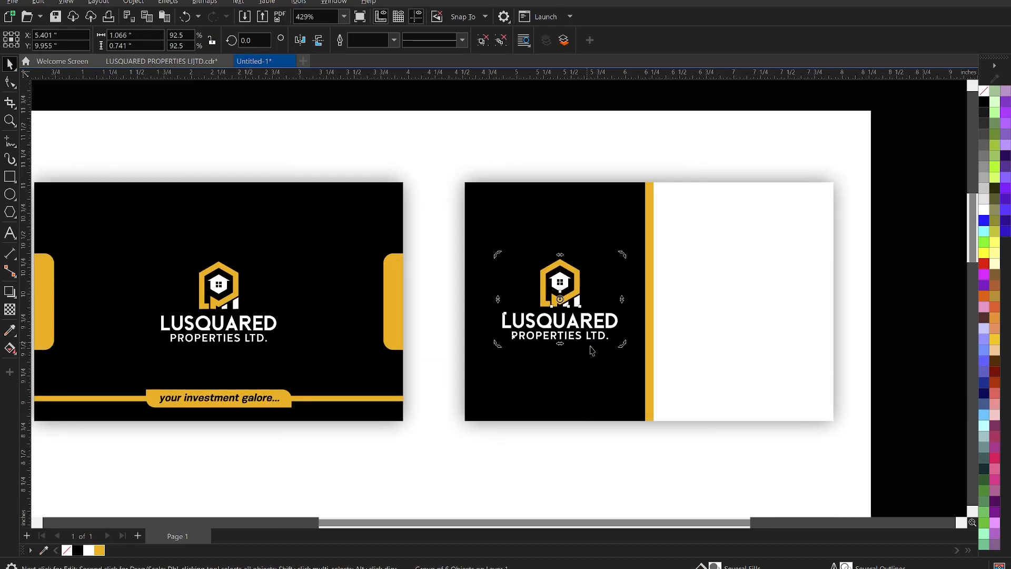
# - Scale the back card's logo down to 72.5%, about 0.835 by 0.581 inches, and shift it slightly left on the panel
pyautogui.click(597, 324)
pyautogui.scroll(3, 597, 324)
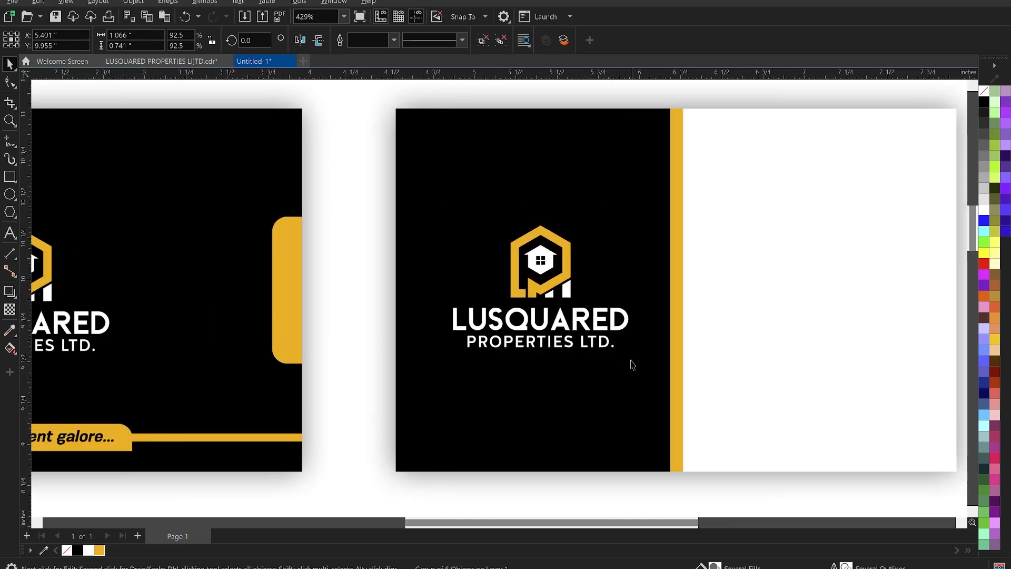
pyautogui.moveTo(634, 358); pyautogui.dragTo(615, 344)
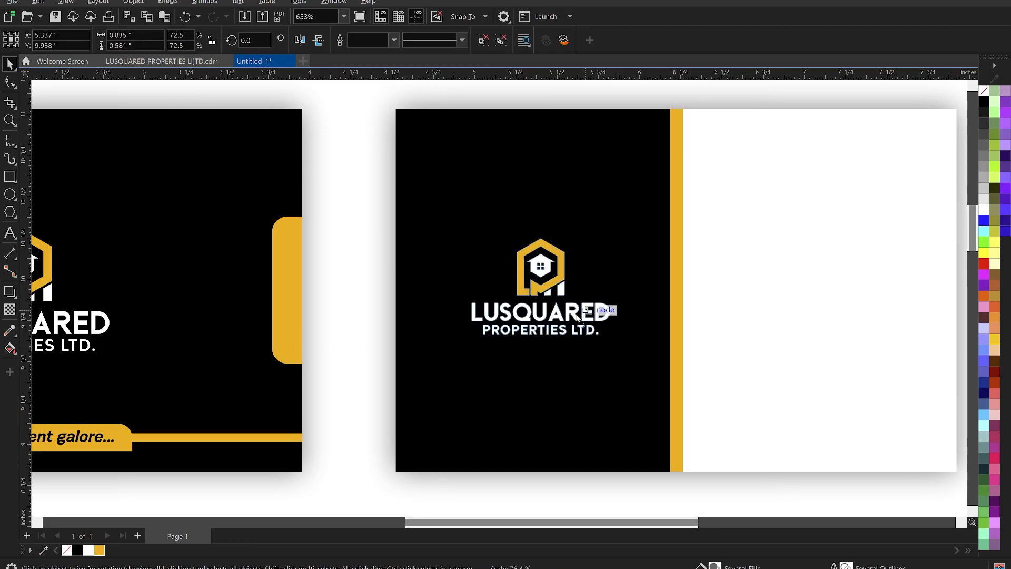
pyautogui.moveTo(586, 310); pyautogui.dragTo(576, 313)
# - Narrow the back card's black panel to about 1.56 inches and move the gold strip against its new edge, aligned to the card
pyautogui.click(661, 323)
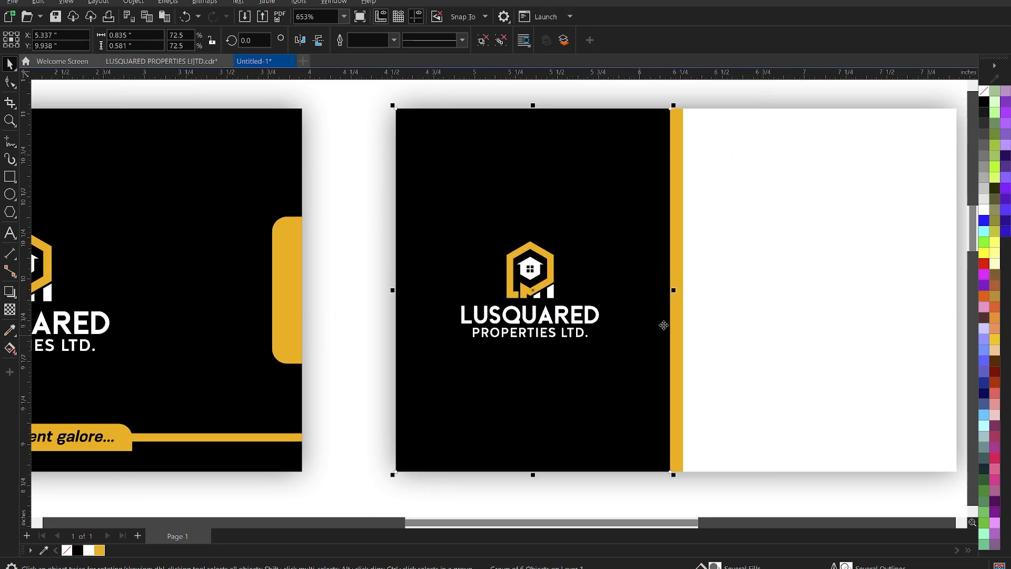
pyautogui.moveTo(672, 291)
pyautogui.mouseDown()
pyautogui.moveTo(627, 300)
pyautogui.moveTo(668, 291)
pyautogui.moveTo(655, 287)
pyautogui.mouseUp()
pyautogui.click(679, 288)
pyautogui.click(623, 295)
pyautogui.press('Left')
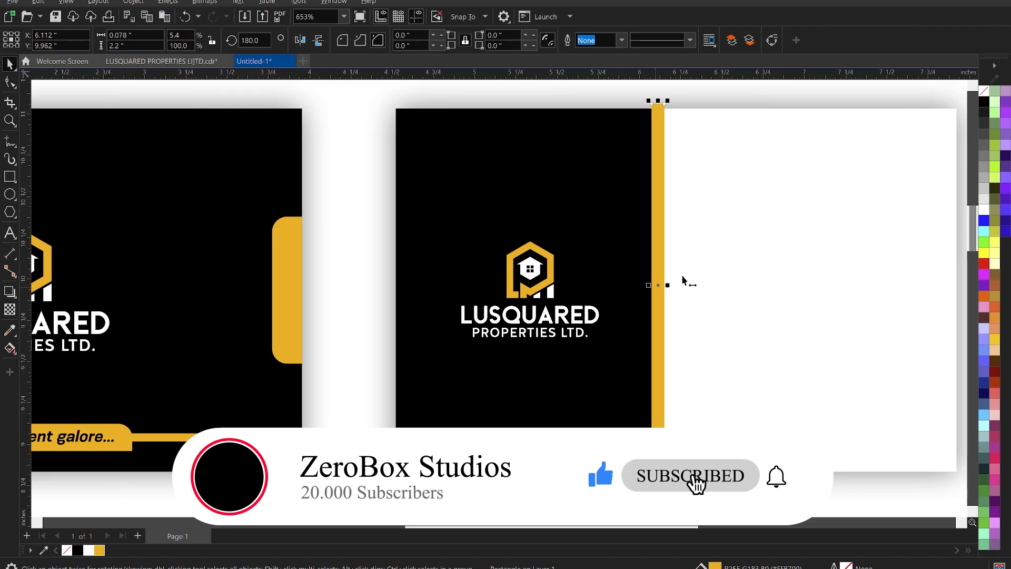
pyautogui.keyDown('shift'); pyautogui.click(716, 250); pyautogui.keyUp('shift')
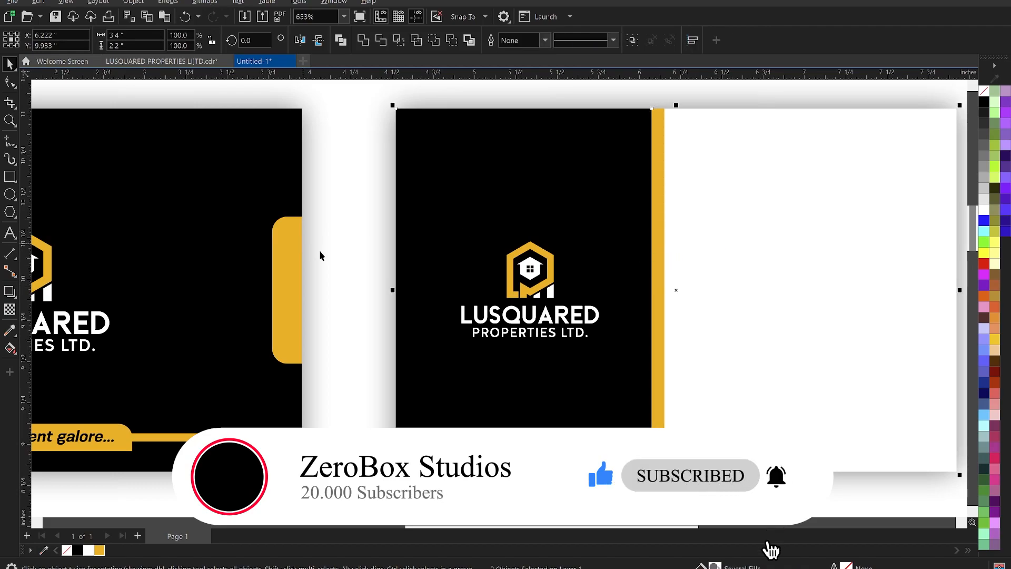
# - Check the logo's placement on the back panel beside the front card, and read the client's contact details in the Notepad file
pyautogui.click(548, 300)
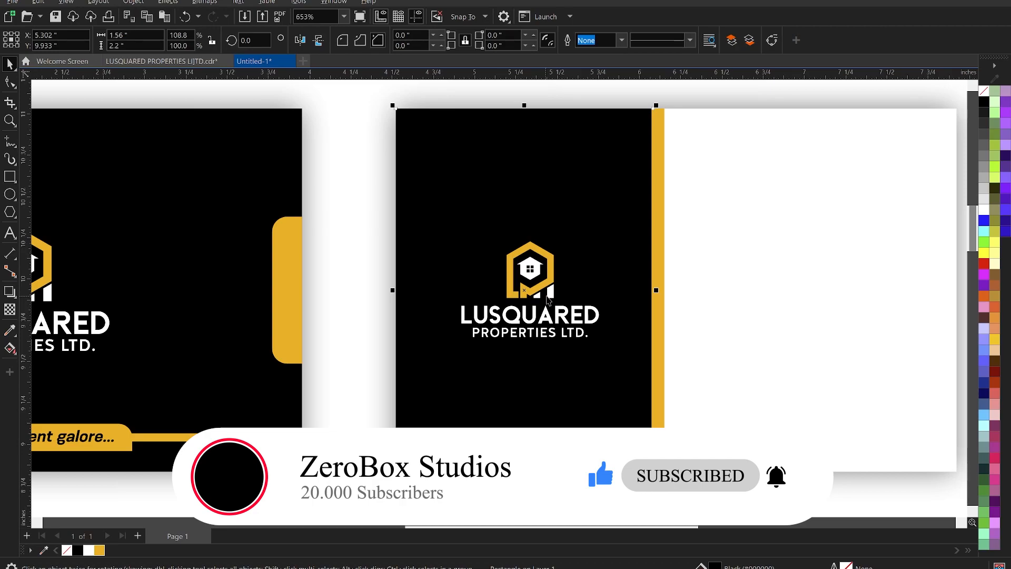
pyautogui.click(550, 283)
pyautogui.scroll(-2, 548, 279)
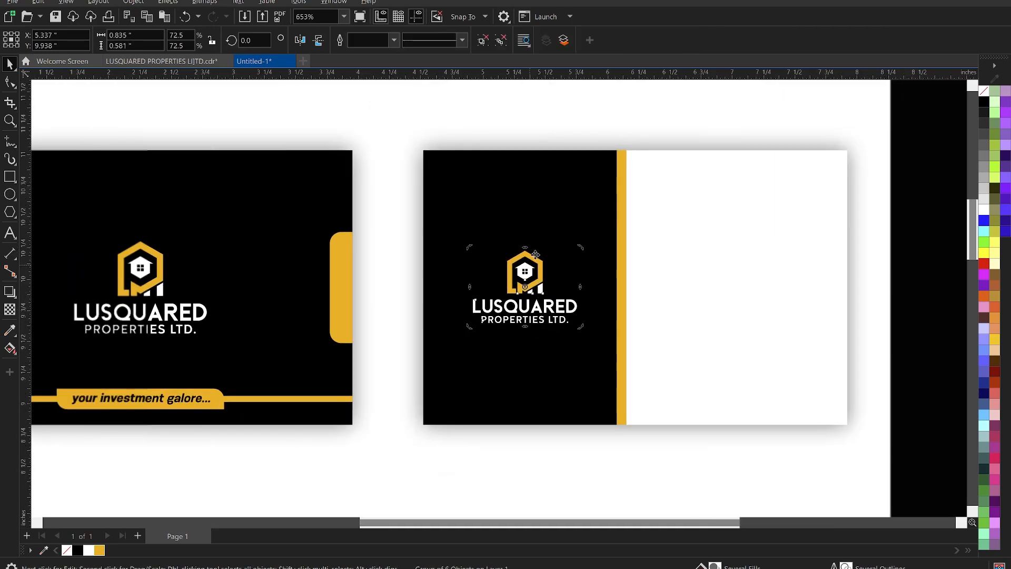
pyautogui.click(543, 245)
pyautogui.scroll(-6, 605, 237)
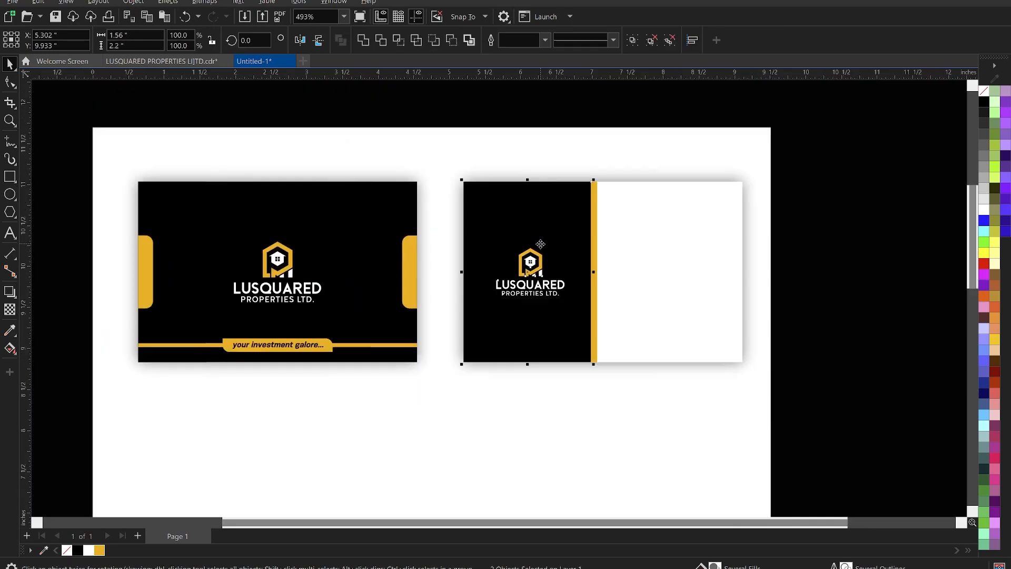
pyautogui.click(469, 269)
pyautogui.press('z')
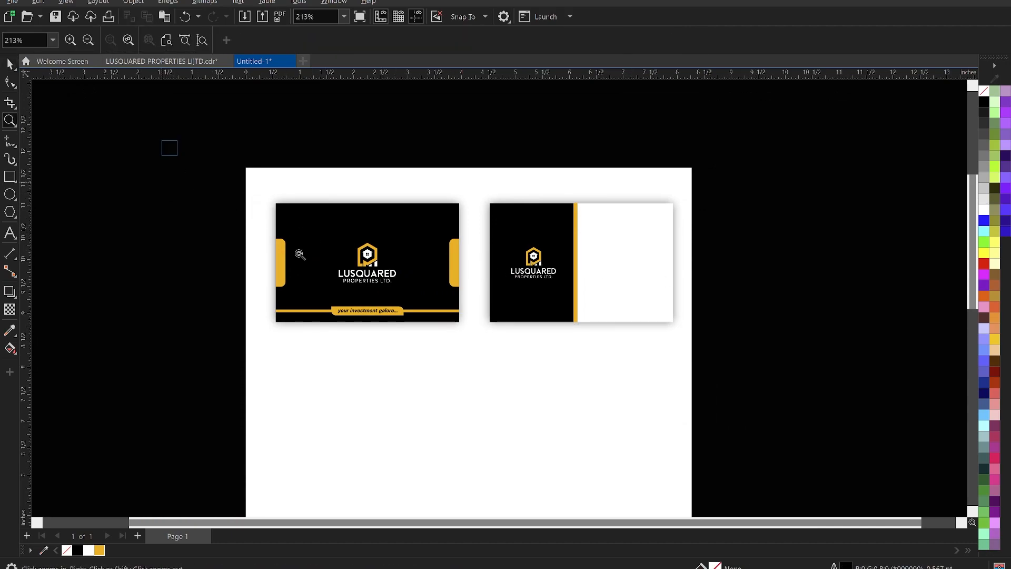
pyautogui.moveTo(300, 255); pyautogui.dragTo(869, 381)
pyautogui.press('space')
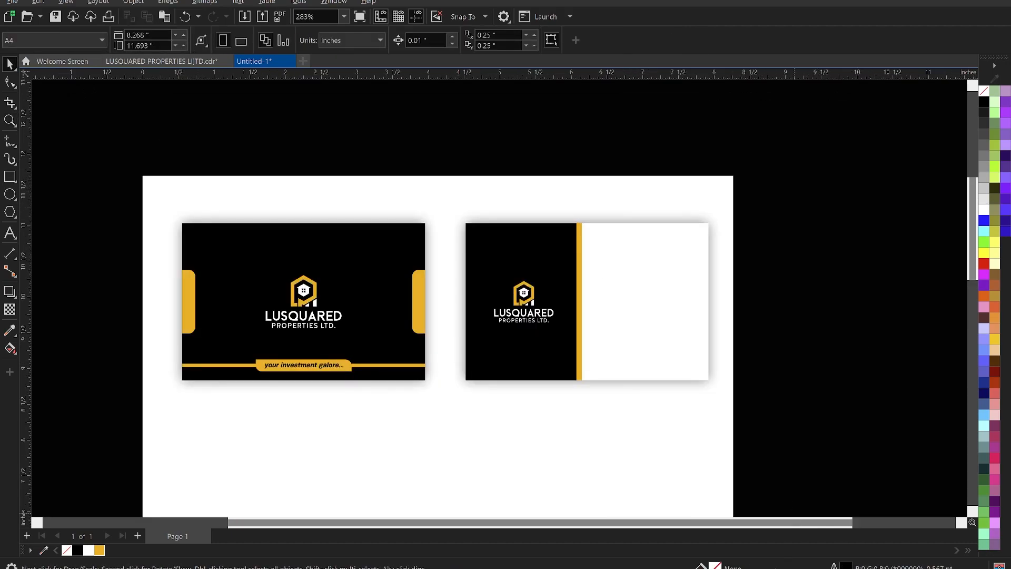
pyautogui.click(754, 567)
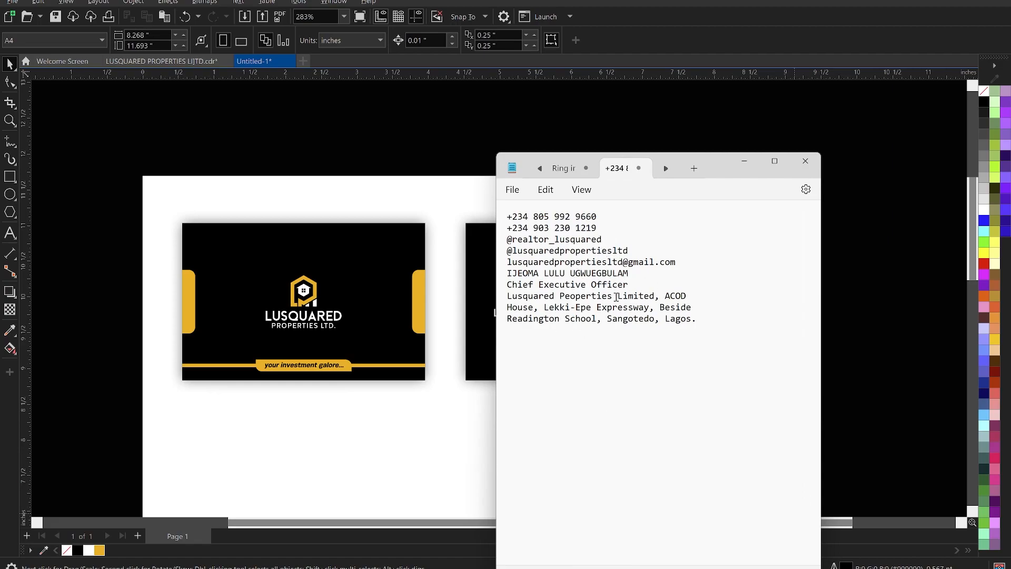
pyautogui.click(880, 261)
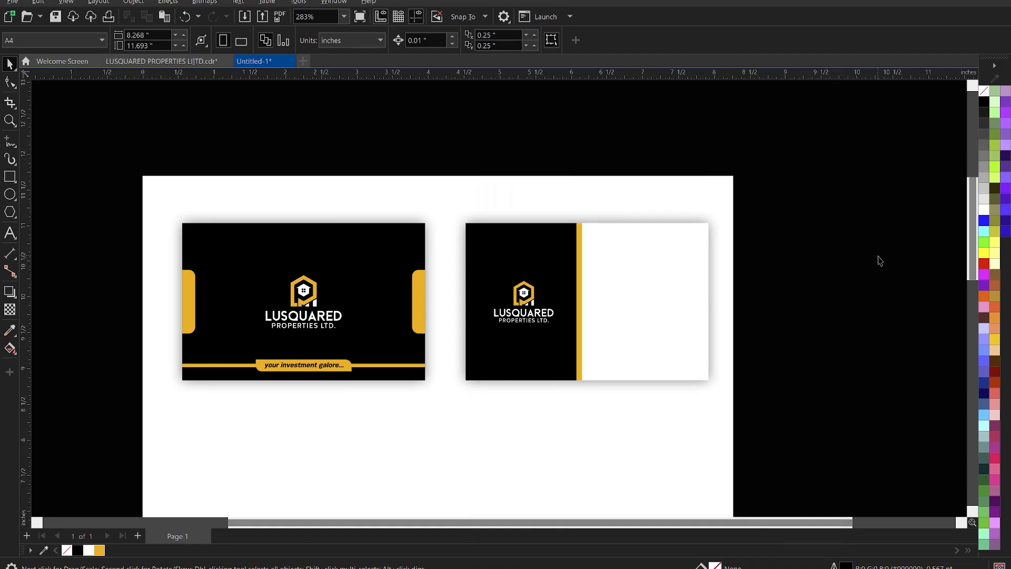
# - Copy the gold tagline tab from the front card onto the back card's white area and rotate the copy 90 degrees
pyautogui.scroll(3, 602, 289)
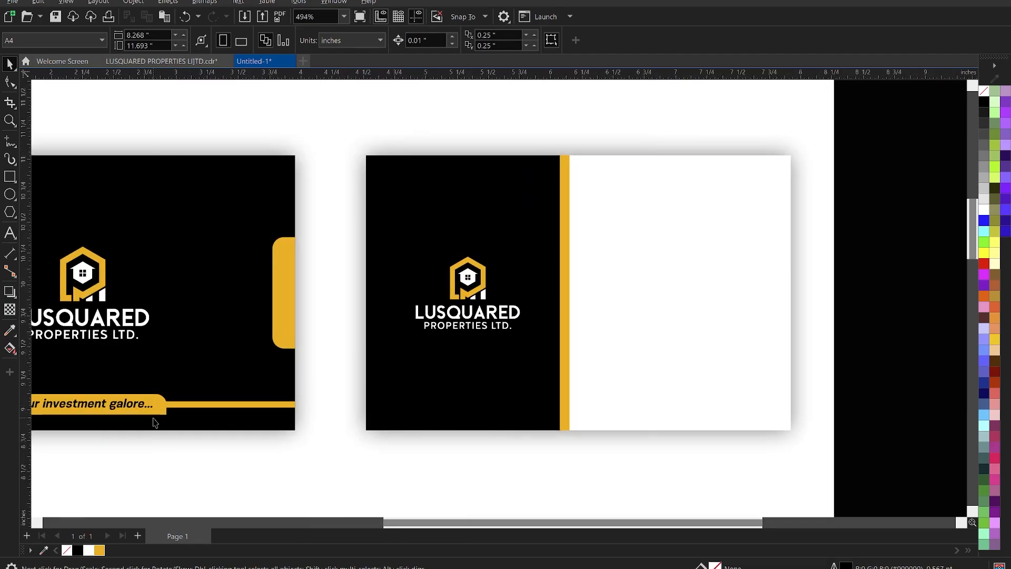
pyautogui.moveTo(162, 403); pyautogui.dragTo(749, 277)
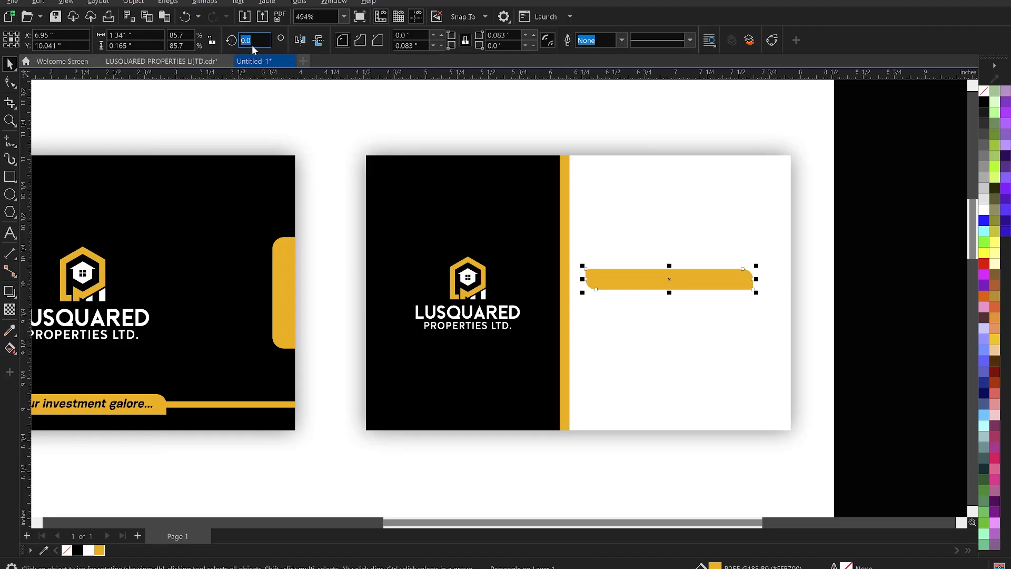
pyautogui.write('90')
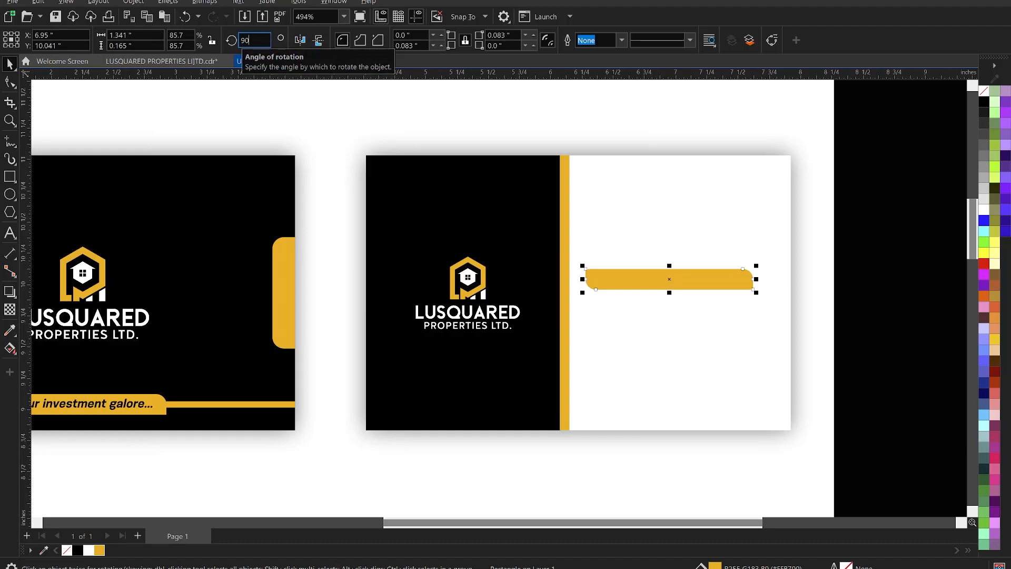
pyautogui.press('Return')
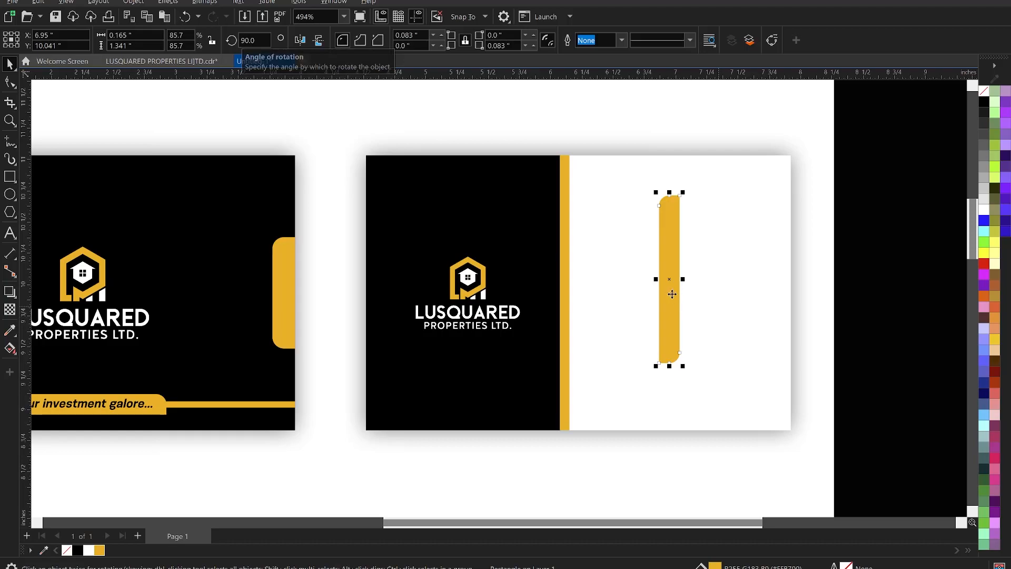
# - Place the rotated tab over the back card's vertical gold strip and resize it to about 0.207 by 1.011 inches
pyautogui.moveTo(672, 289); pyautogui.dragTo(582, 291)
pyautogui.scroll(2, 574, 302)
pyautogui.moveTo(561, 178); pyautogui.dragTo(566, 209)
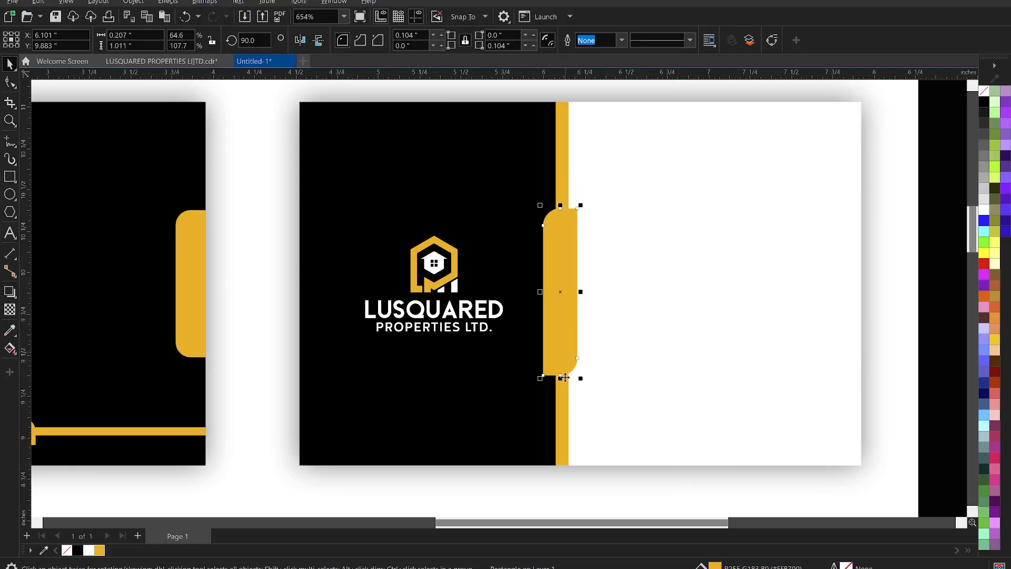
# - Stretch the gold tab on the back card's divider vertically to about 1.258 inches tall, keeping it centred
pyautogui.moveTo(560, 382); pyautogui.dragTo(560, 403)
pyautogui.scroll(-1, 575, 299)
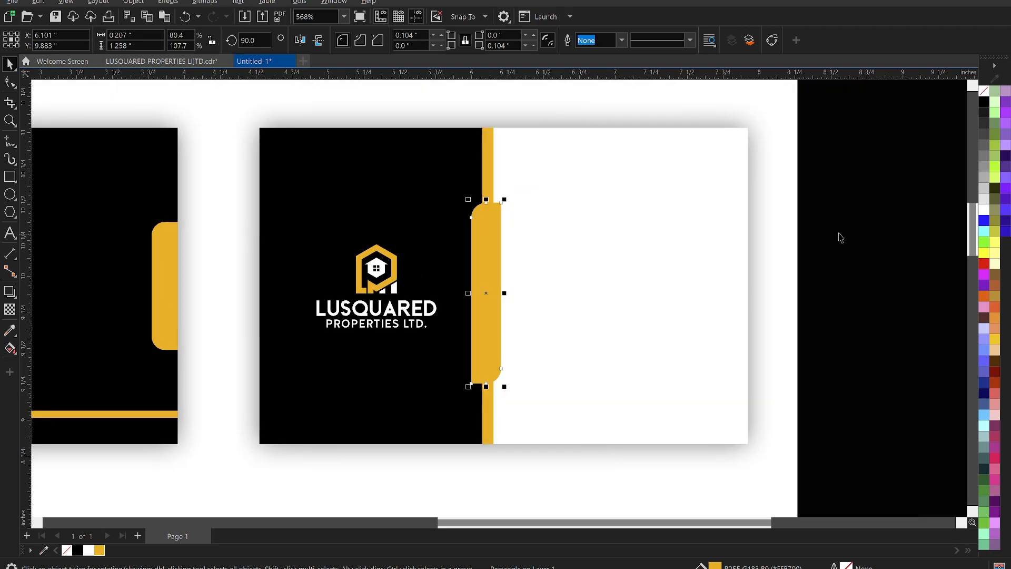
pyautogui.click(839, 234)
pyautogui.scroll(-13, 494, 257)
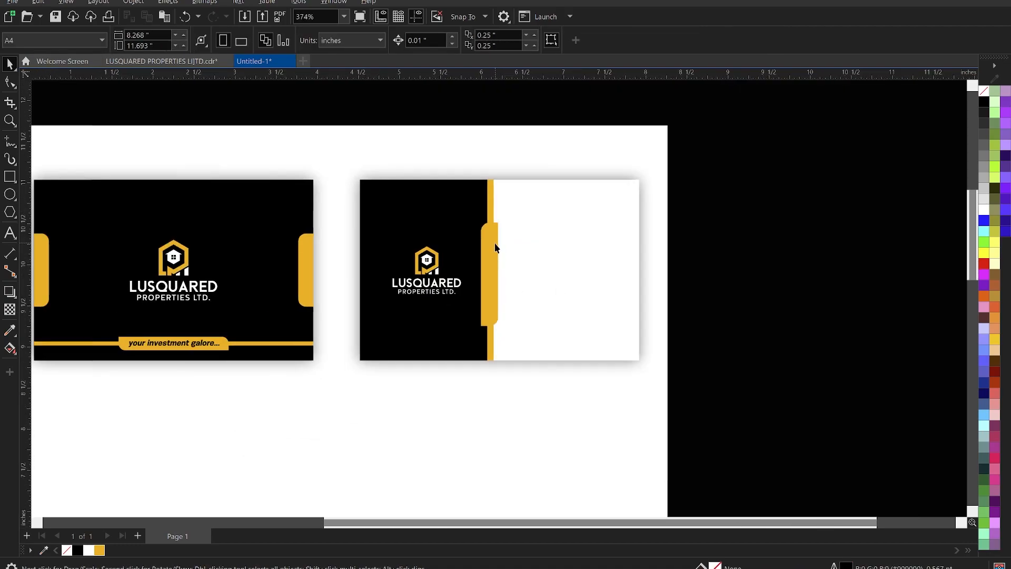
pyautogui.scroll(6, 445, 408)
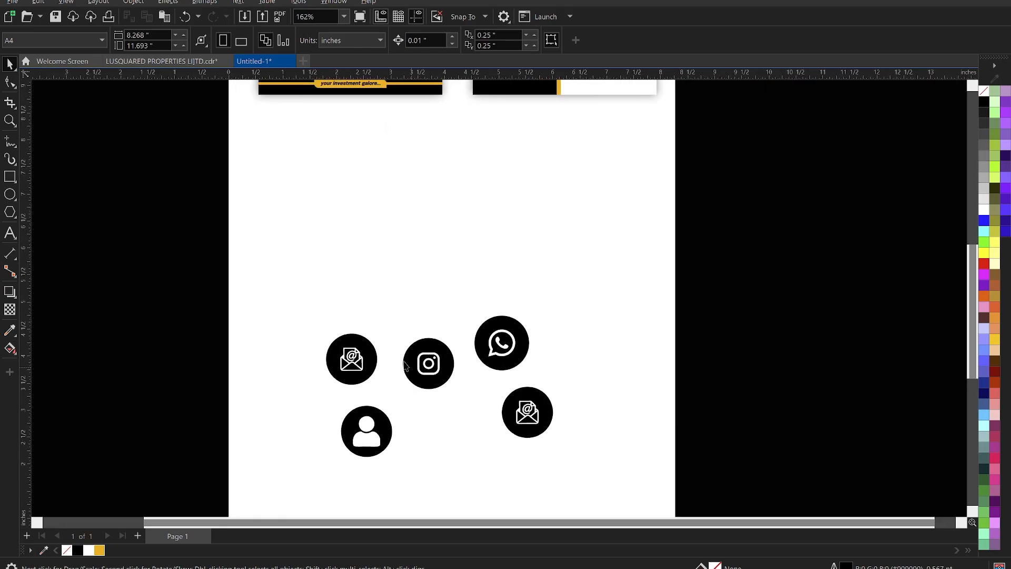
# - Shrink all five contact icons together to about 2.298 by 1.43 inches and place them just below the back card
pyautogui.moveTo(302, 304); pyautogui.dragTo(531, 454)
pyautogui.moveTo(625, 499); pyautogui.dragTo(626, 499)
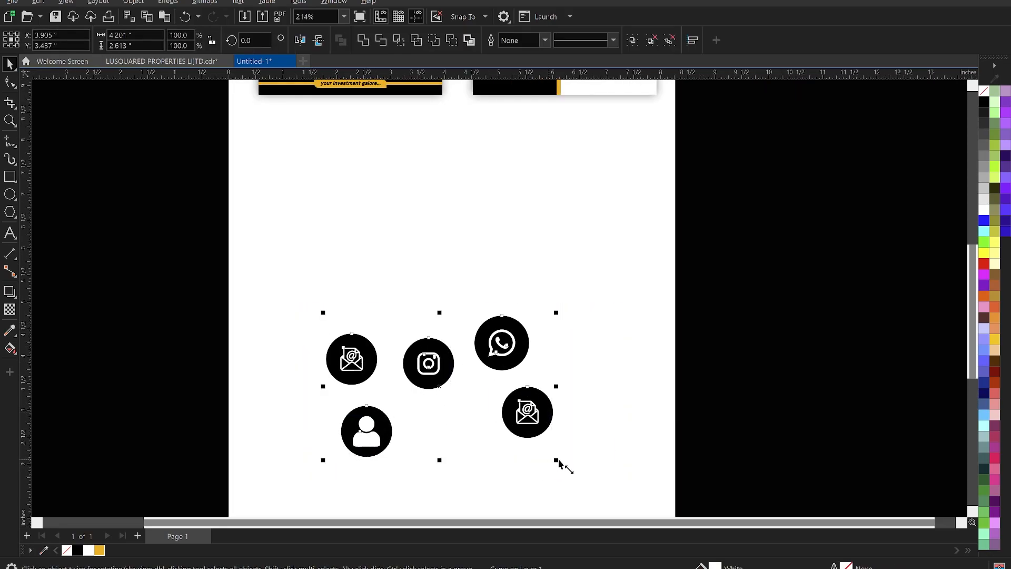
pyautogui.moveTo(557, 460); pyautogui.dragTo(452, 396)
pyautogui.scroll(-3, 414, 340)
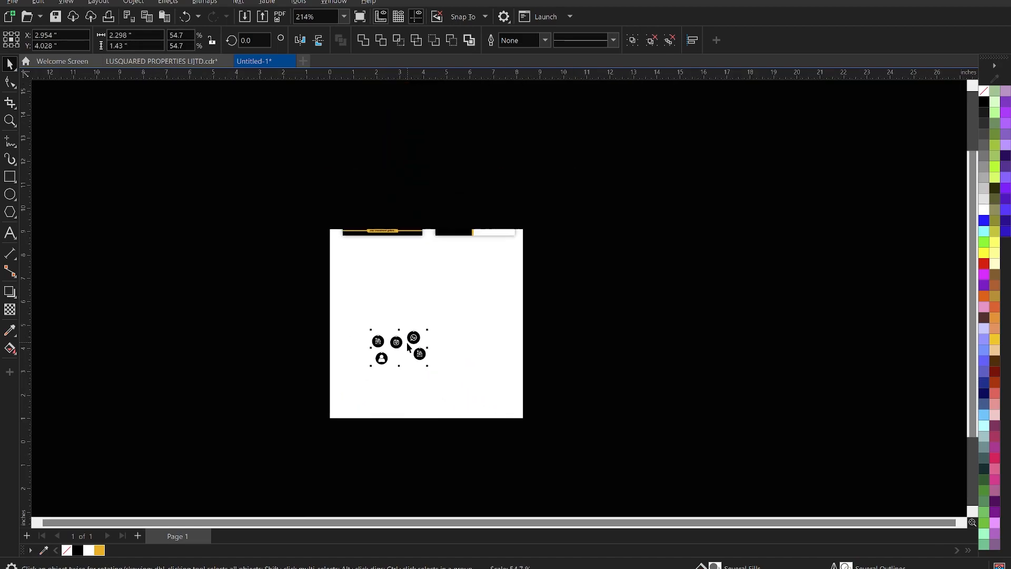
pyautogui.moveTo(415, 337); pyautogui.dragTo(489, 252)
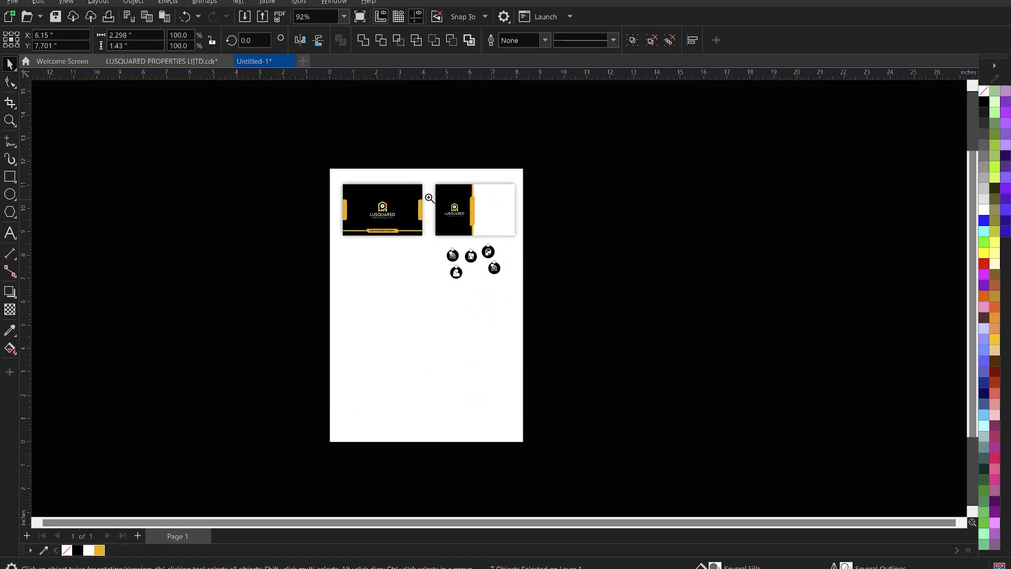
# - Scale the contact icons down to about 1.311 by 0.816 inches and position them over the lower part of the back card's white area
pyautogui.press('z')
pyautogui.moveTo(392, 156); pyautogui.dragTo(533, 305)
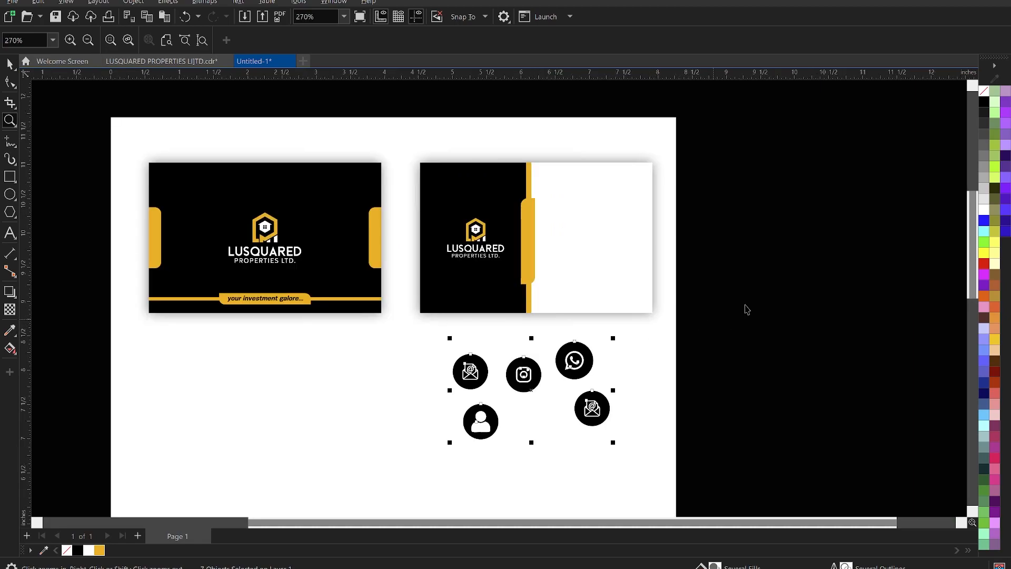
pyautogui.press('space')
pyautogui.moveTo(613, 446); pyautogui.dragTo(652, 304)
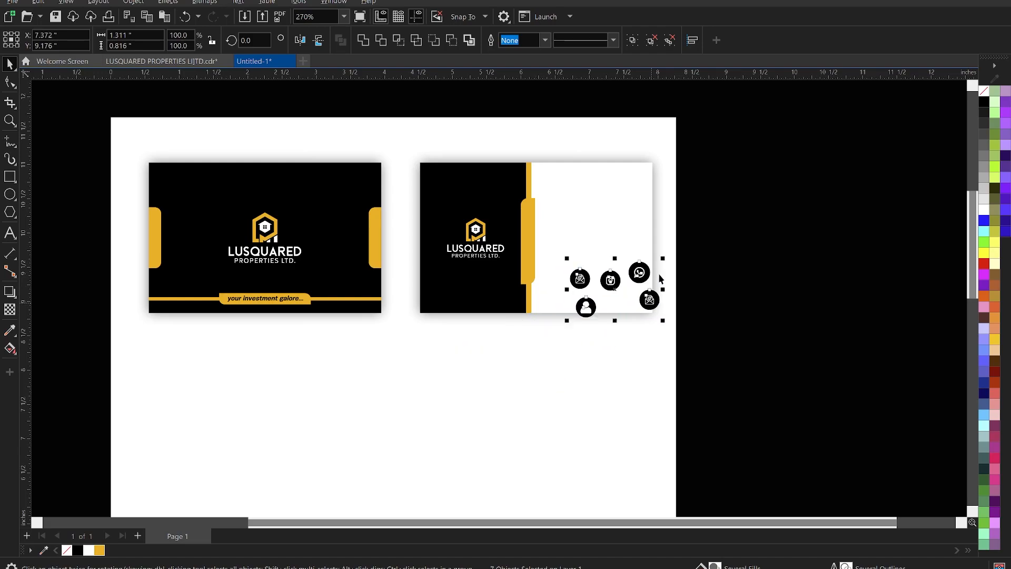
pyautogui.scroll(2, 637, 255)
pyautogui.scroll(1, 598, 267)
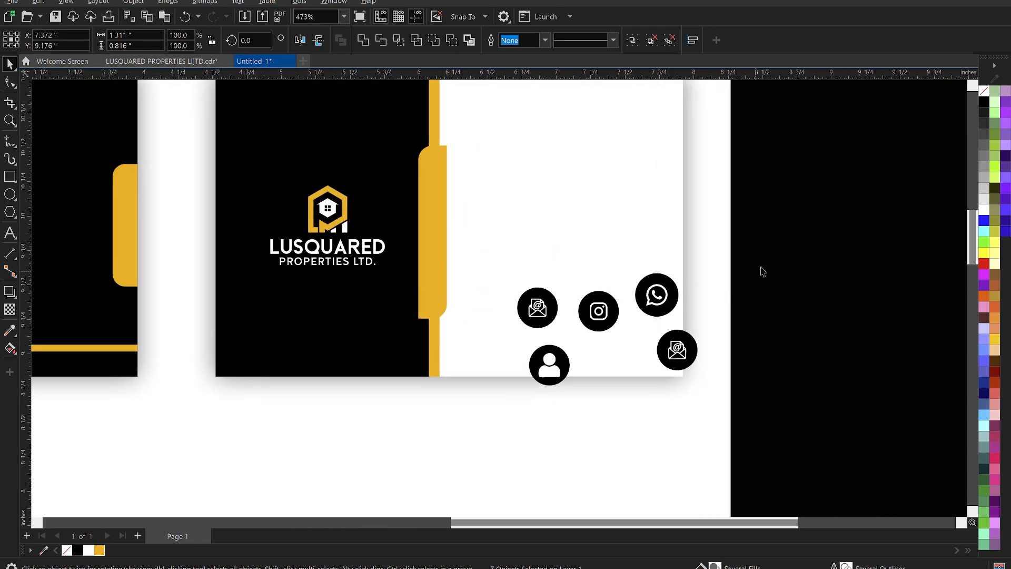
pyautogui.click(595, 377)
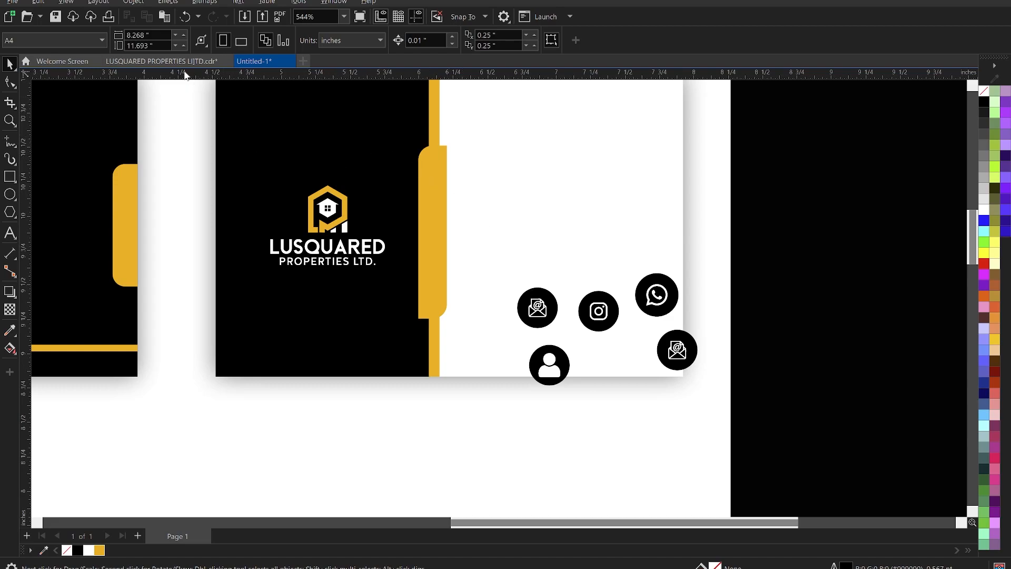
# - Check the reference card in the LUSQUARED PROPERTIES document, and move the person icon onto the upper end of the gold tab
pyautogui.click(164, 59)
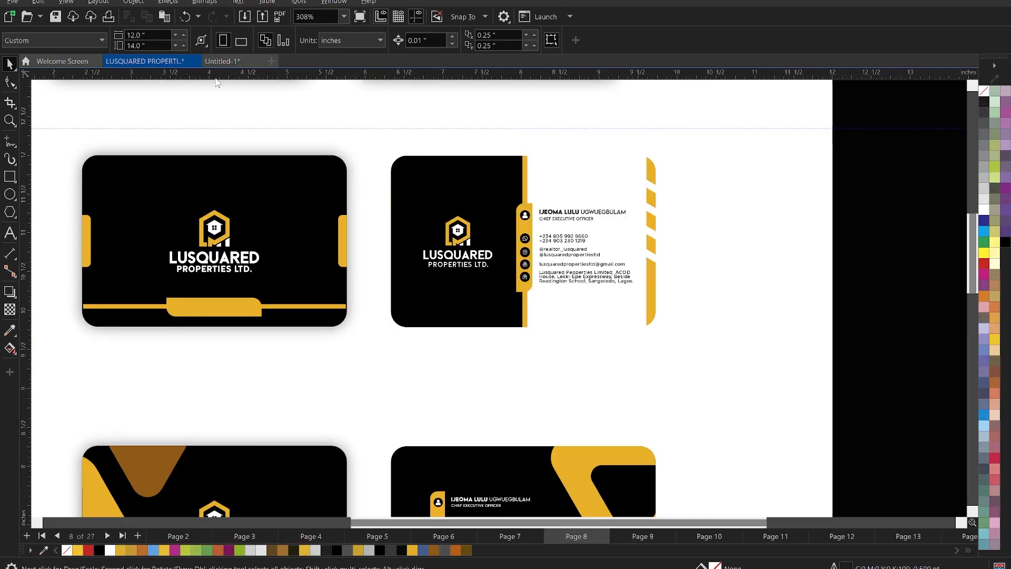
pyautogui.click(229, 62)
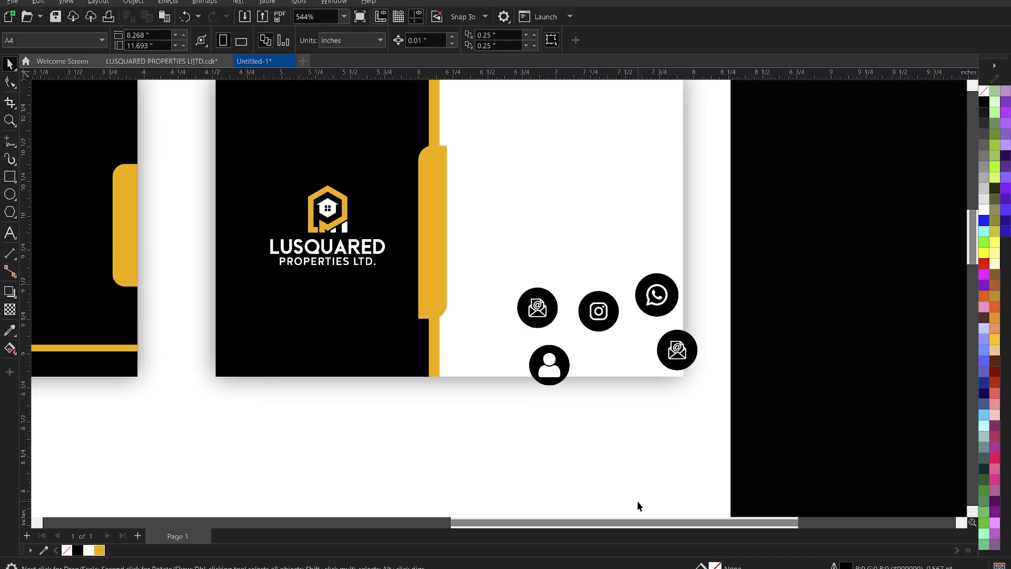
pyautogui.moveTo(515, 337); pyautogui.dragTo(506, 328)
pyautogui.scroll(-1, 554, 372)
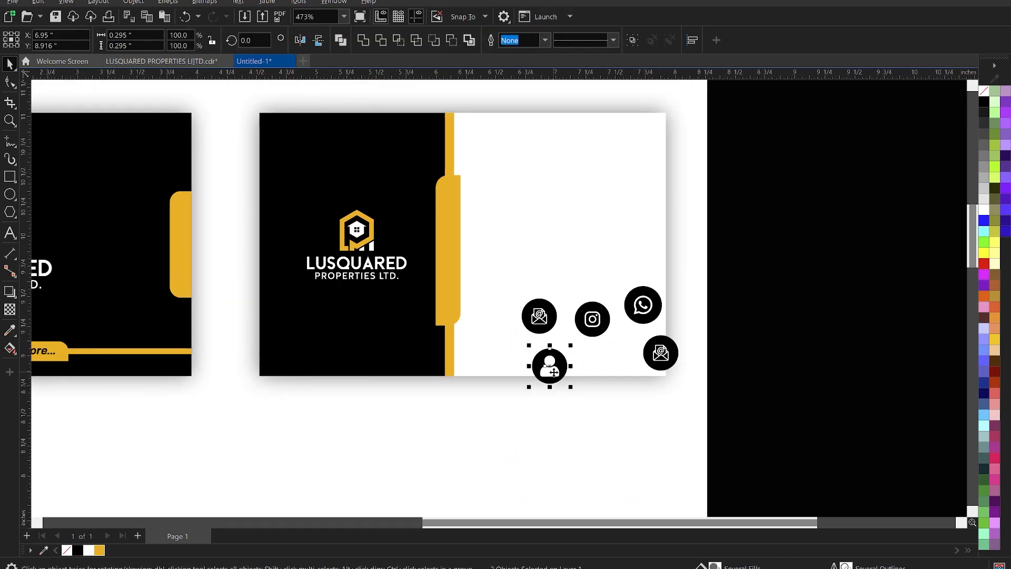
pyautogui.moveTo(554, 371); pyautogui.dragTo(451, 197)
pyautogui.scroll(3, 454, 176)
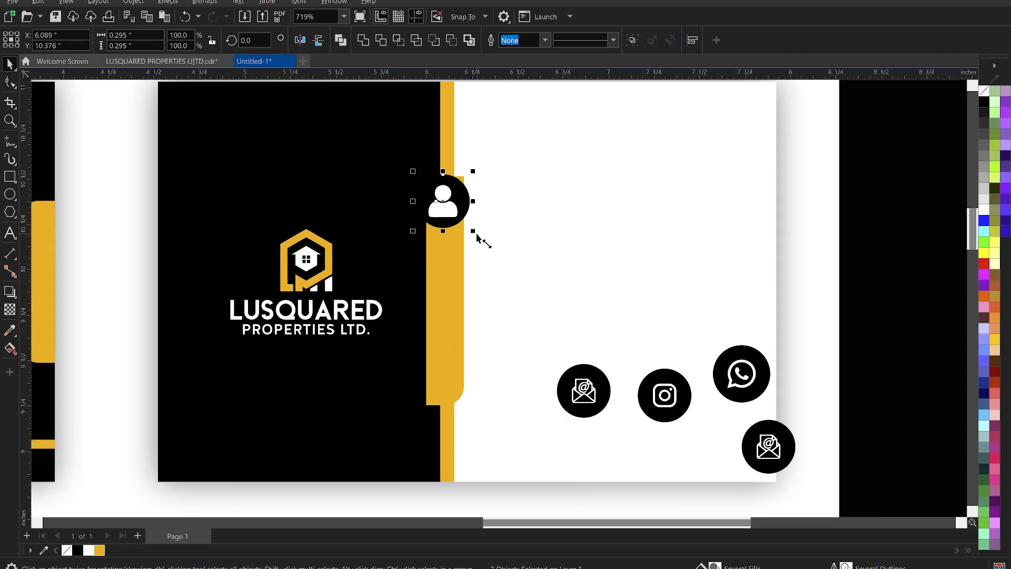
# - Shrink the person icon to about 0.124 inches, centre it across the gold tab, group it, and enlarge it to about 0.136 inches
pyautogui.moveTo(482, 237); pyautogui.dragTo(457, 220)
pyautogui.scroll(5, 441, 198)
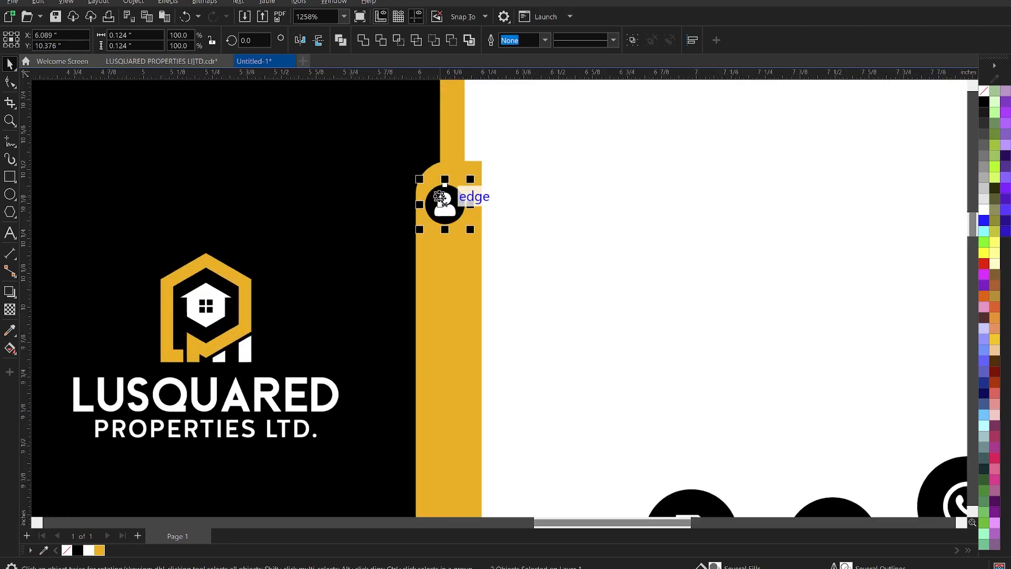
pyautogui.scroll(1, 469, 253)
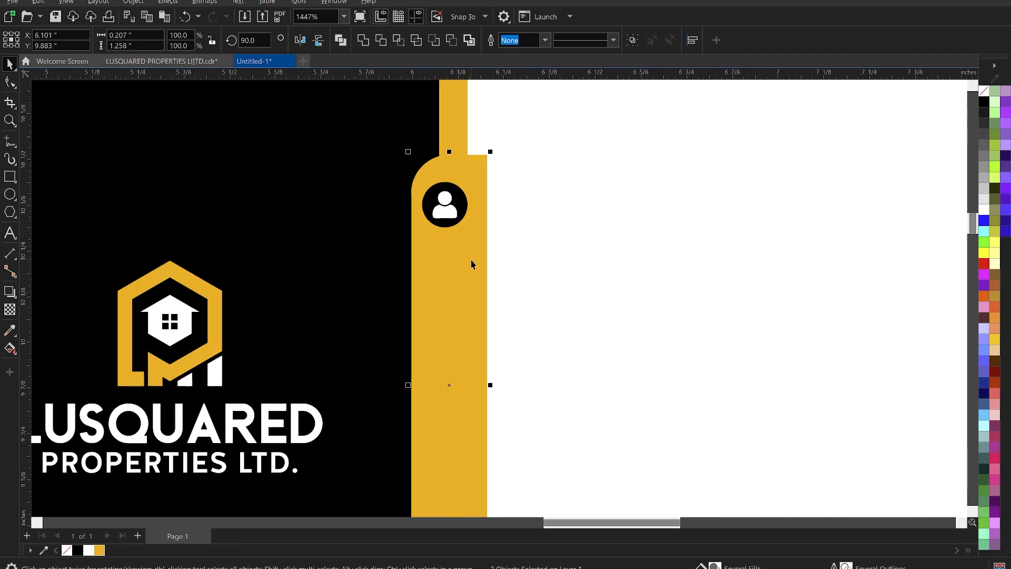
pyautogui.press('Right')
pyautogui.scroll(2, 463, 211)
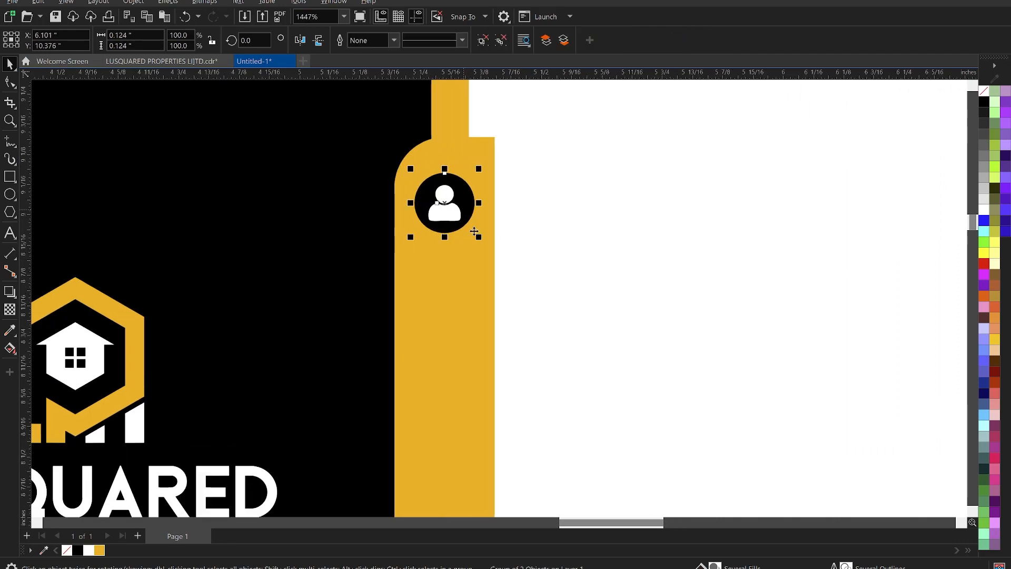
pyautogui.moveTo(476, 235); pyautogui.dragTo(485, 244)
pyautogui.scroll(-3, 485, 243)
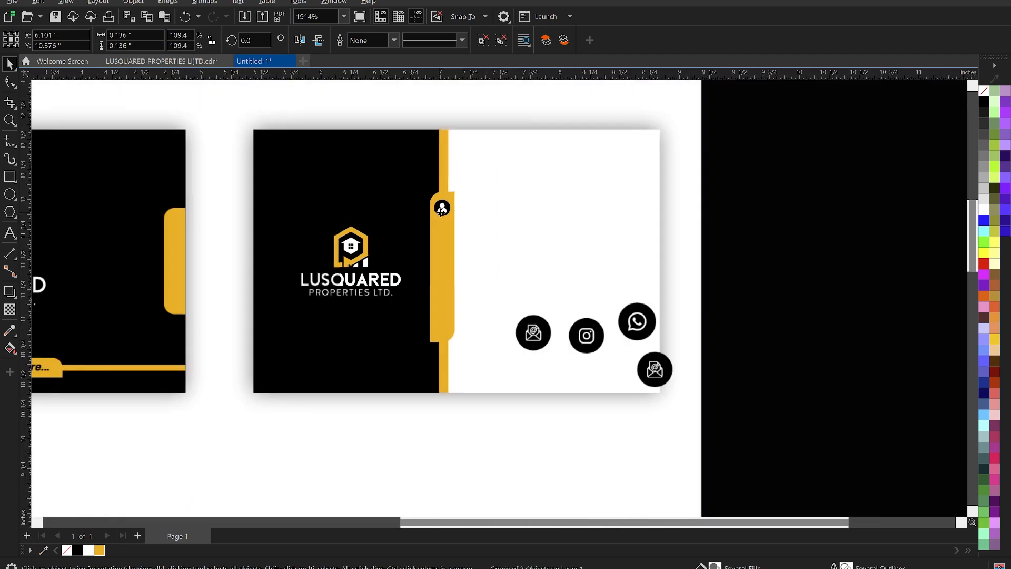
pyautogui.press('Escape')
pyautogui.scroll(2, 458, 216)
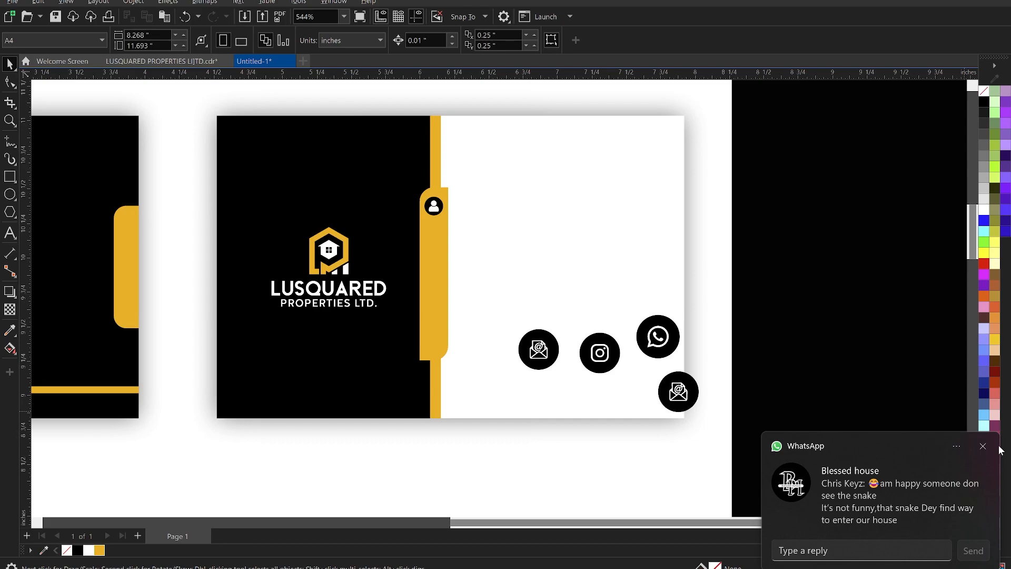
pyautogui.click(984, 446)
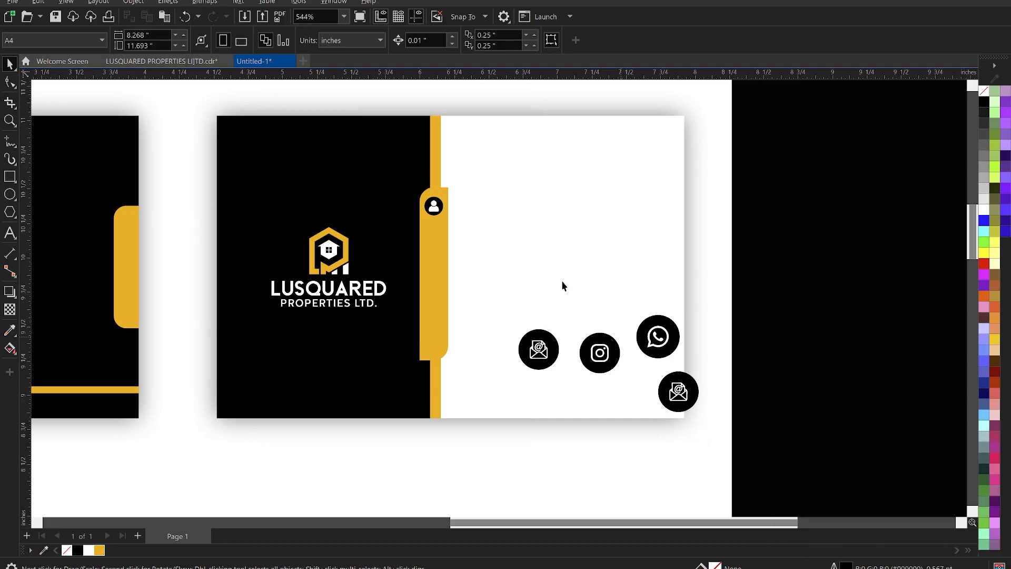
pyautogui.scroll(2, 463, 199)
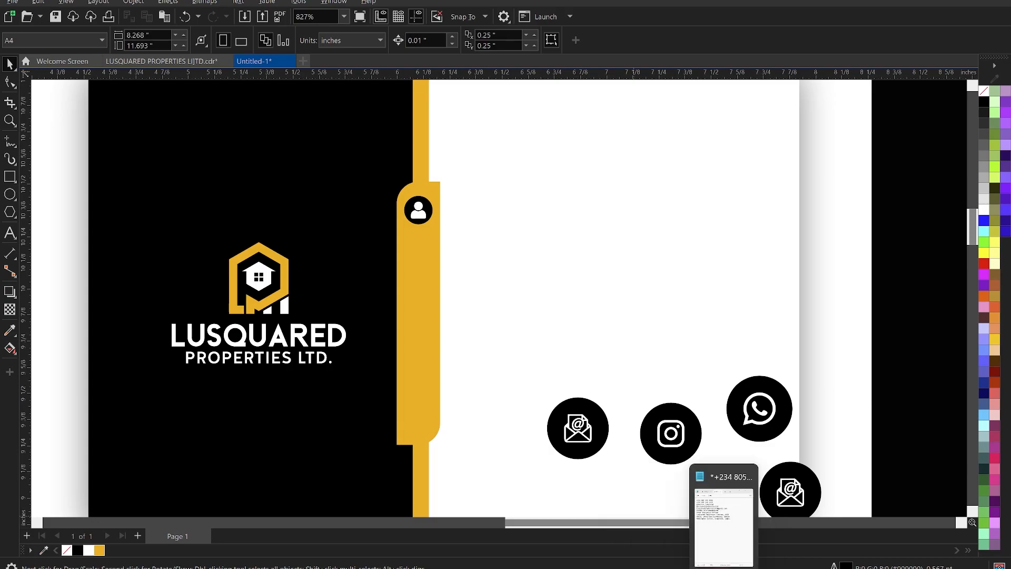
# - Switch to the Notepad contact details and cut the client's name and the Chief Executive Officer line
pyautogui.click(724, 568)
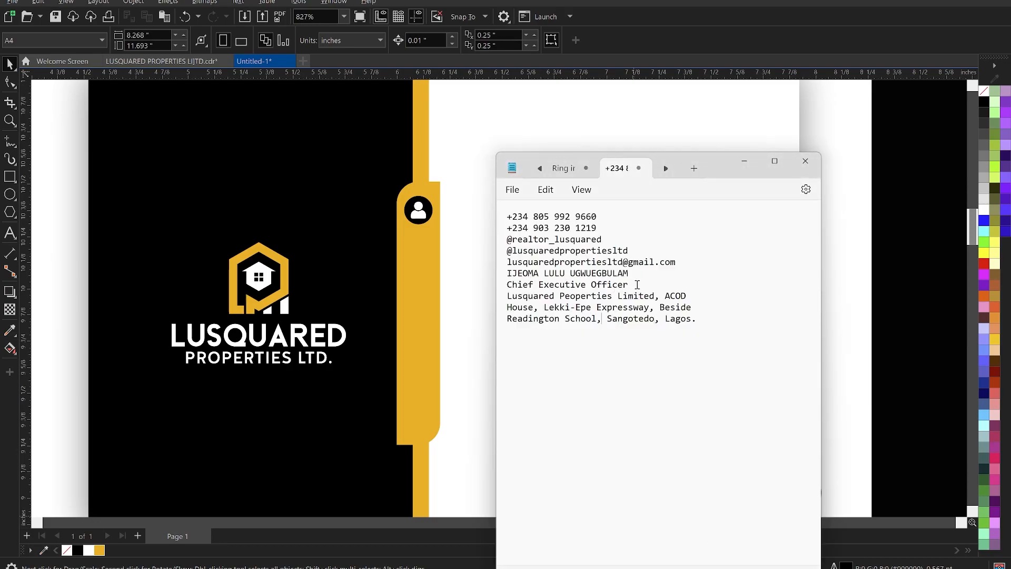
pyautogui.moveTo(637, 284); pyautogui.dragTo(523, 276)
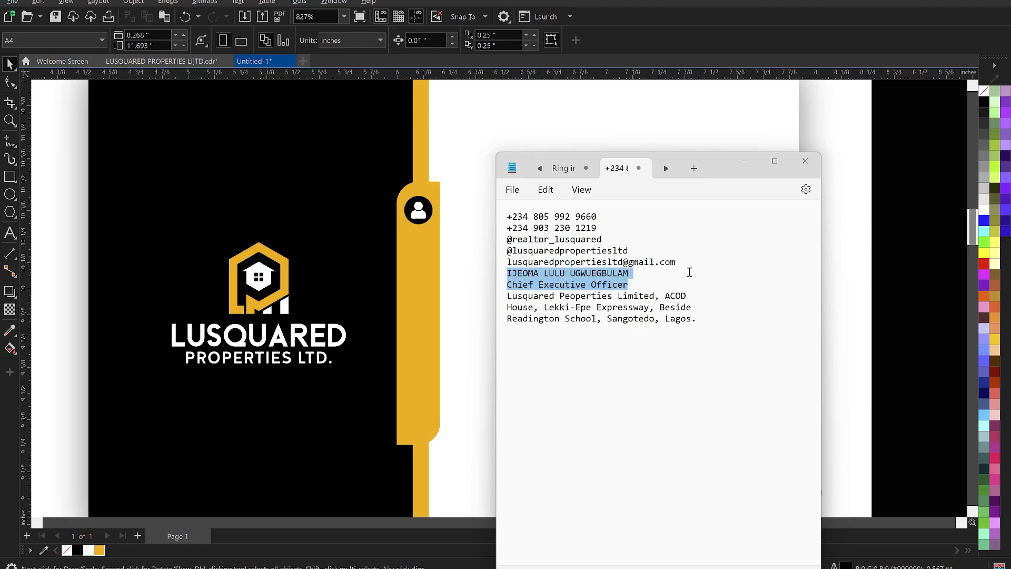
pyautogui.hotkey('ctrl', 'x')
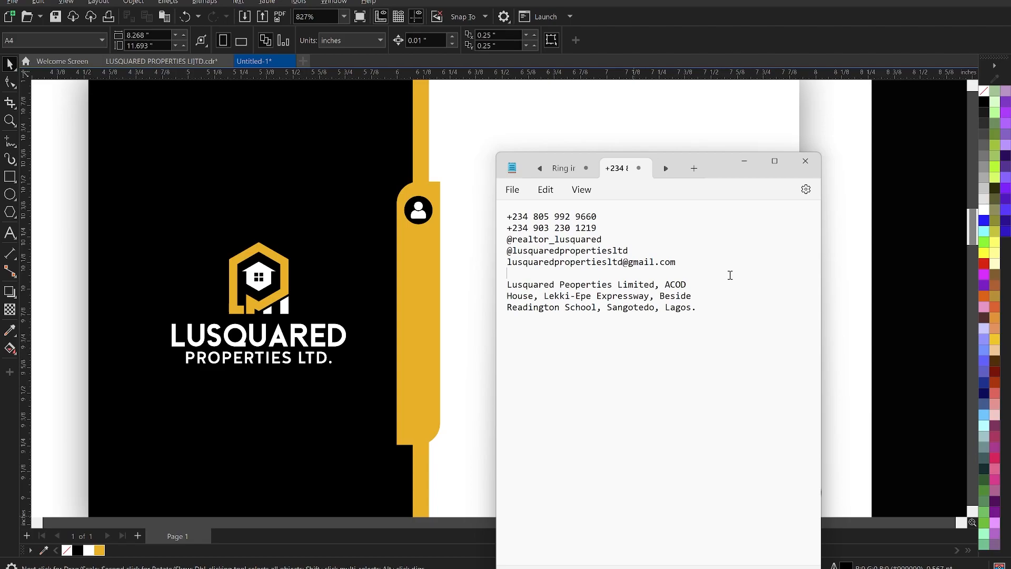
pyautogui.click(750, 162)
# - Paste the client's name and job title as a text object on the back card's white area, beside the person icon
pyautogui.click(495, 194)
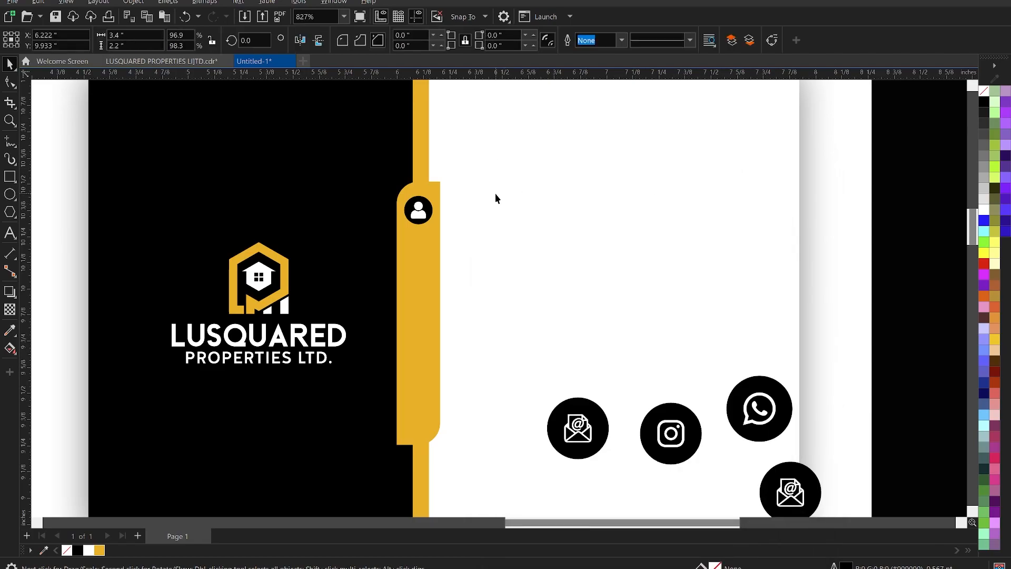
pyautogui.press('z')
pyautogui.press('space')
pyautogui.click(14, 237)
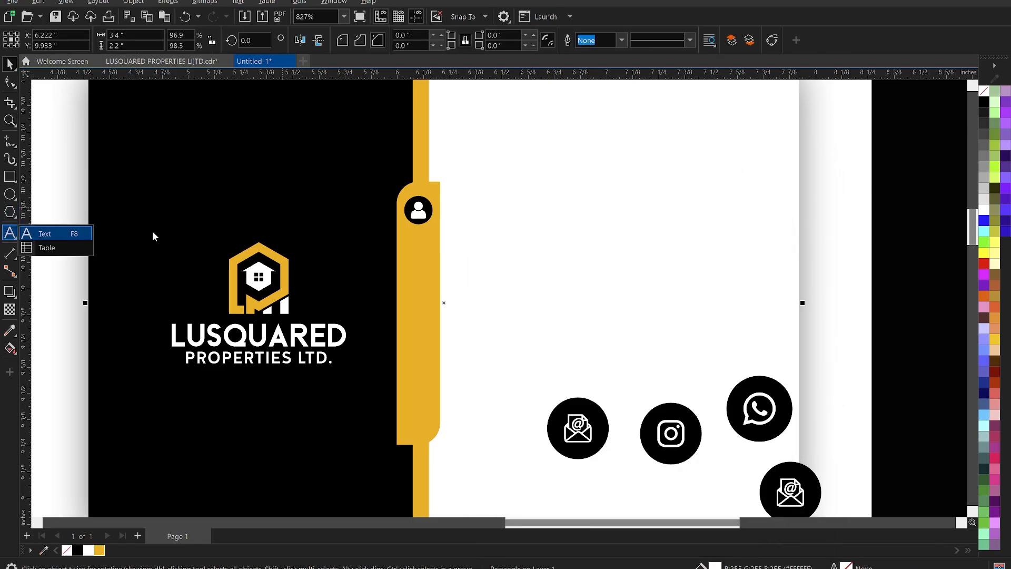
pyautogui.click(55, 240)
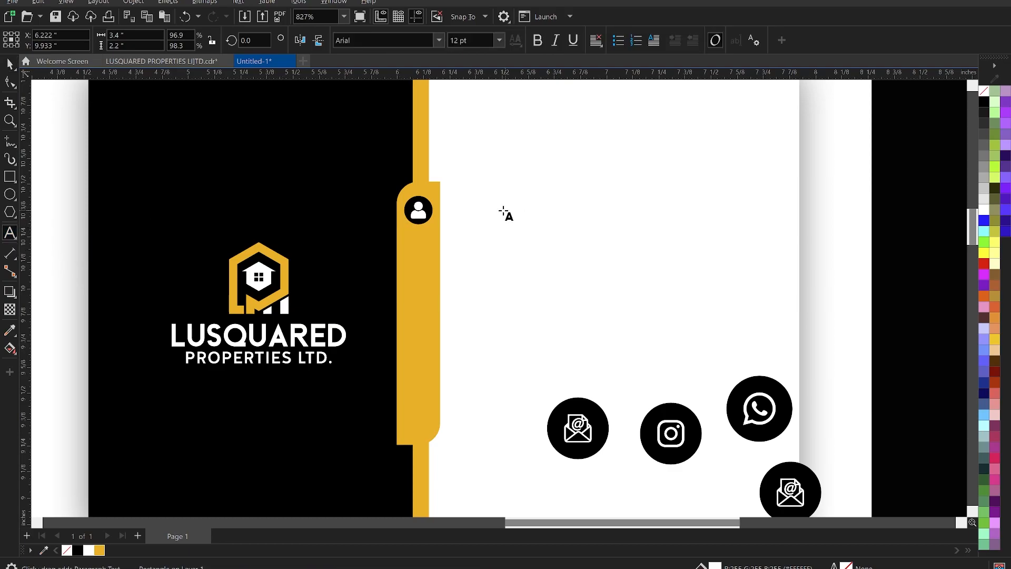
pyautogui.click(474, 215)
pyautogui.hotkey('ctrl', 'v')
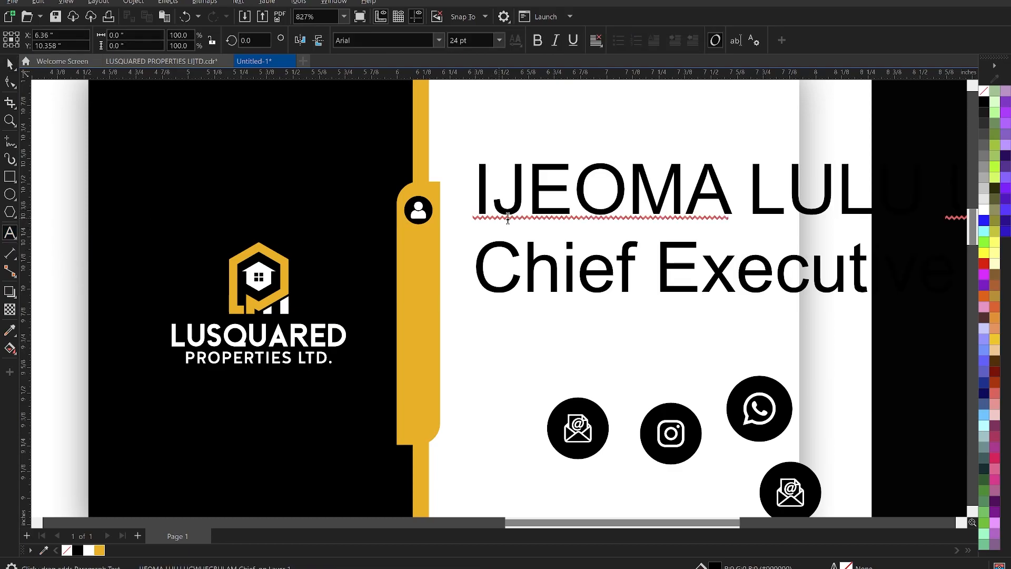
pyautogui.hotkey('ctrl', 'space')
# - Reduce the name and job title text to 9 pt and further down to 4 pt
pyautogui.scroll(-2, 509, 213)
pyautogui.scroll(-1, 778, 253)
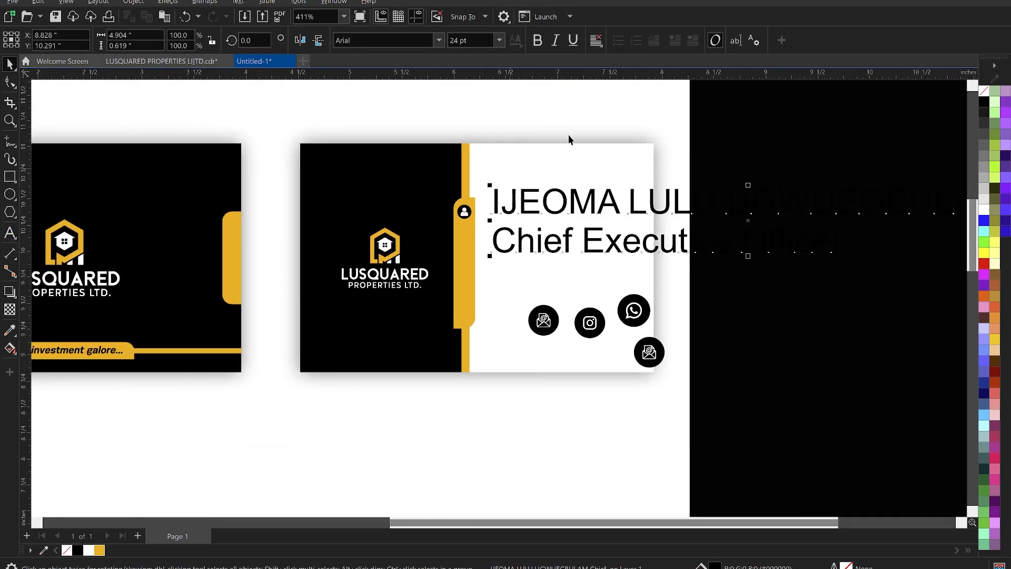
pyautogui.click(476, 40)
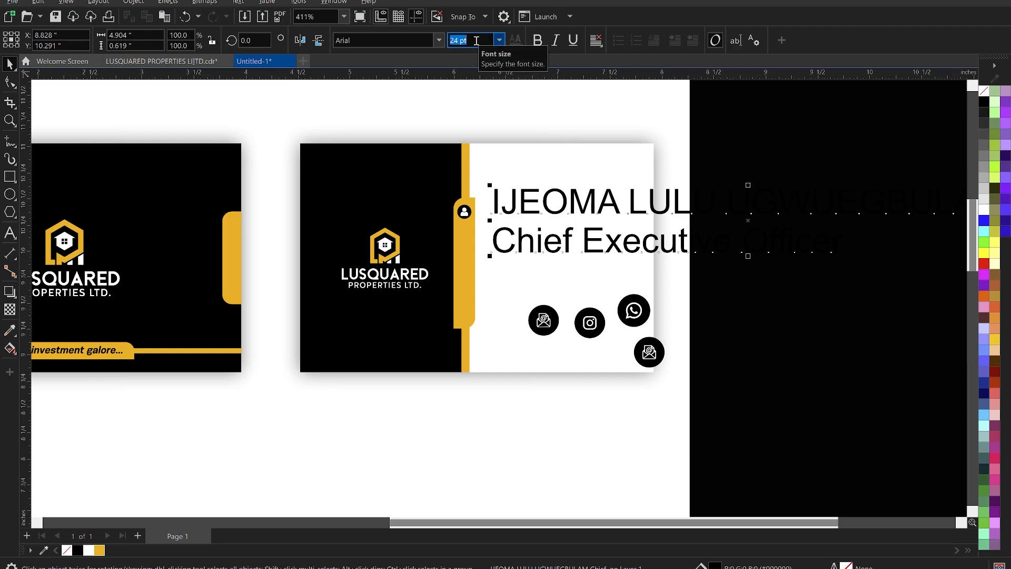
pyautogui.write('9')
pyautogui.press('Return')
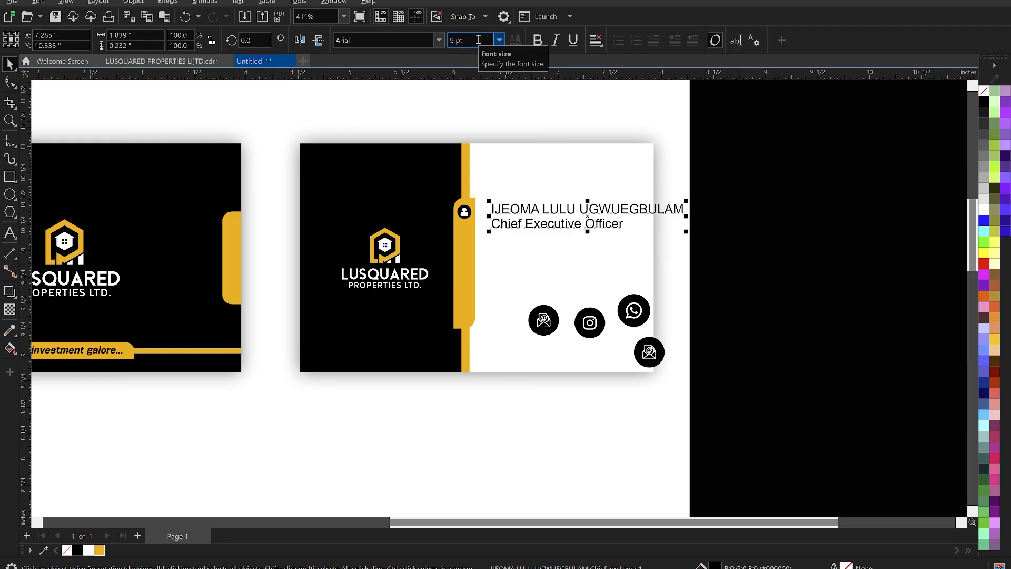
pyautogui.scroll(2, 514, 191)
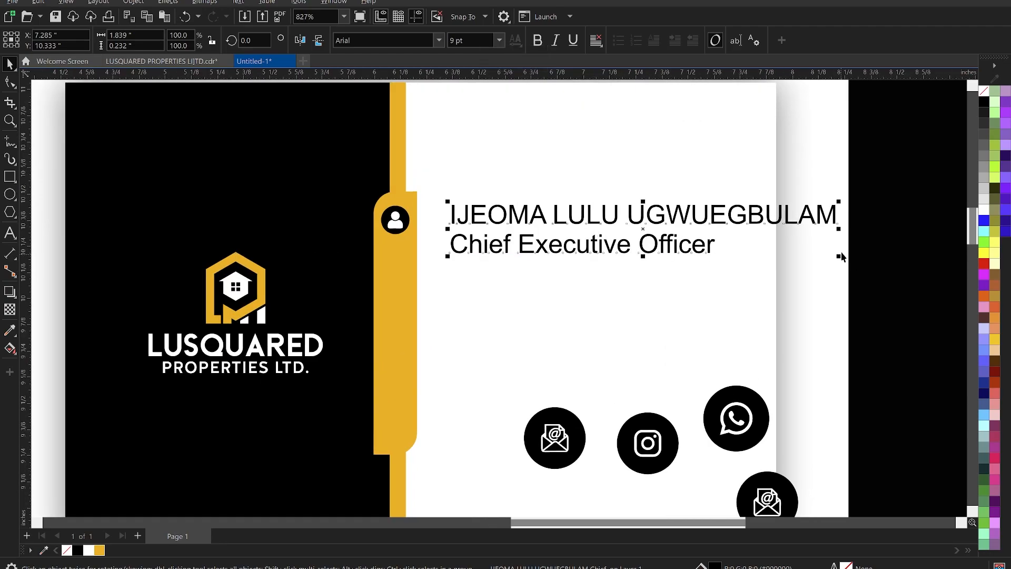
pyautogui.click(474, 41)
pyautogui.write('4')
pyautogui.press('Return')
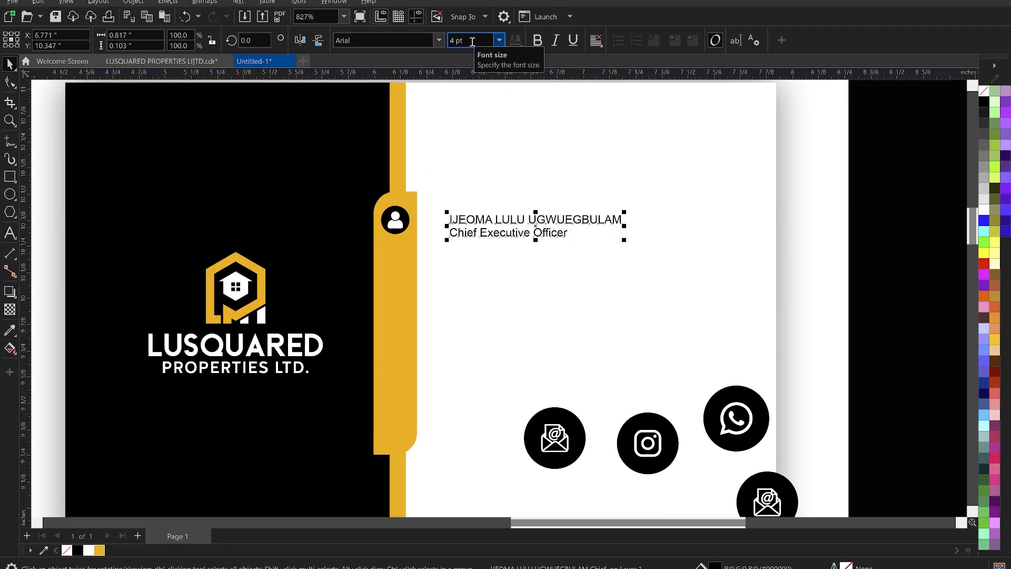
# - Move the name and job title text closer to the person icon and enlarge it to about 5.178 pt
pyautogui.scroll(1, 435, 169)
pyautogui.moveTo(468, 232); pyautogui.dragTo(447, 231)
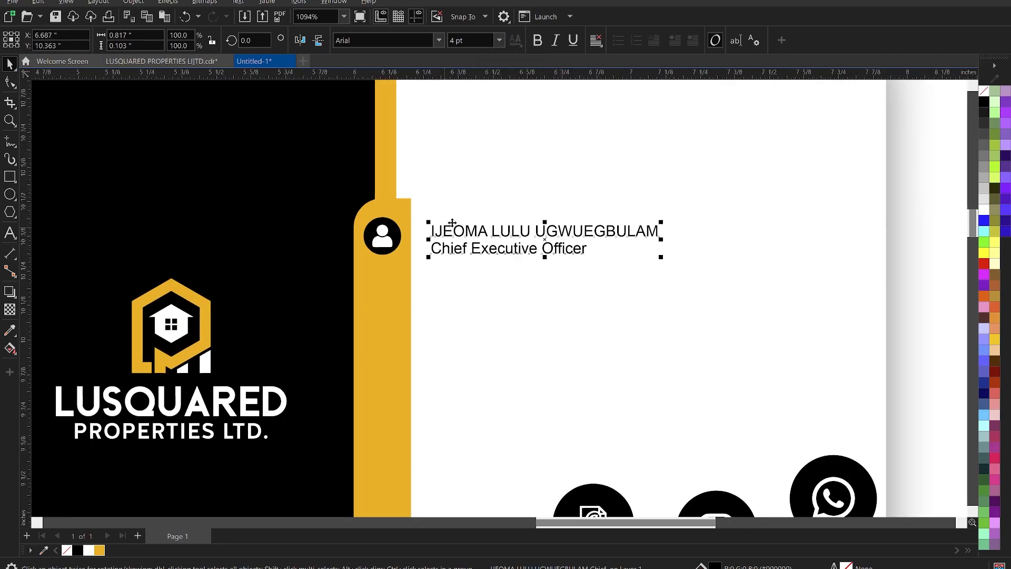
pyautogui.scroll(-2, 526, 226)
pyautogui.moveTo(566, 231); pyautogui.dragTo(597, 246)
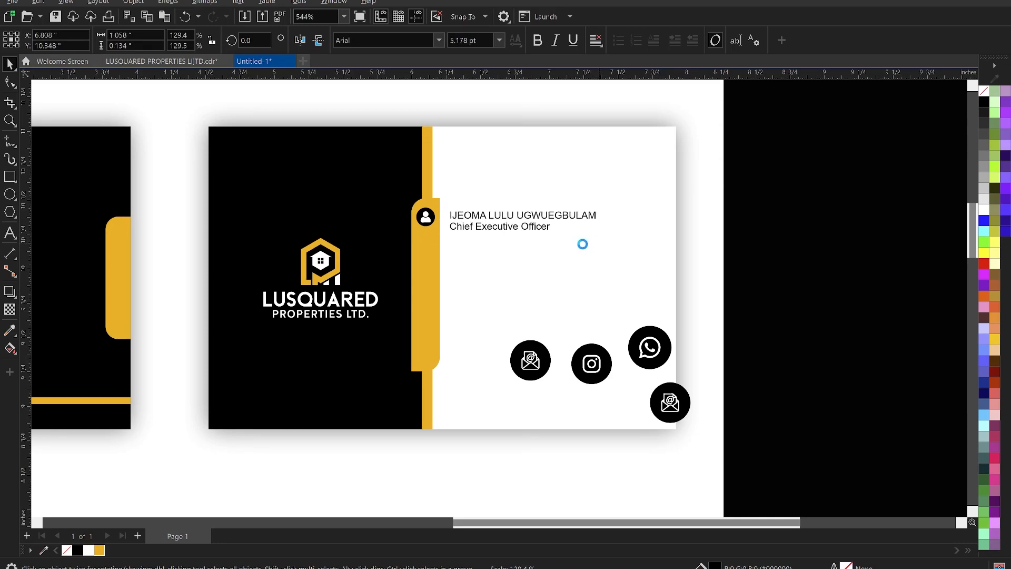
# - Centre the name and job title text vertically on the person icon and break it into two separate lines
pyautogui.keyDown('shift'); pyautogui.click(428, 215); pyautogui.keyUp('shift')
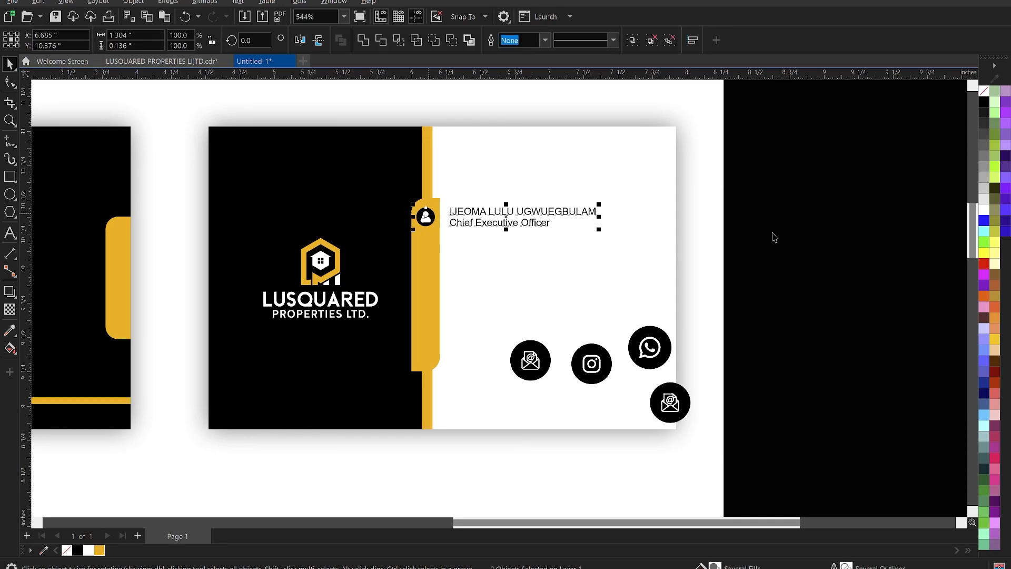
pyautogui.click(539, 215)
pyautogui.scroll(1, 538, 215)
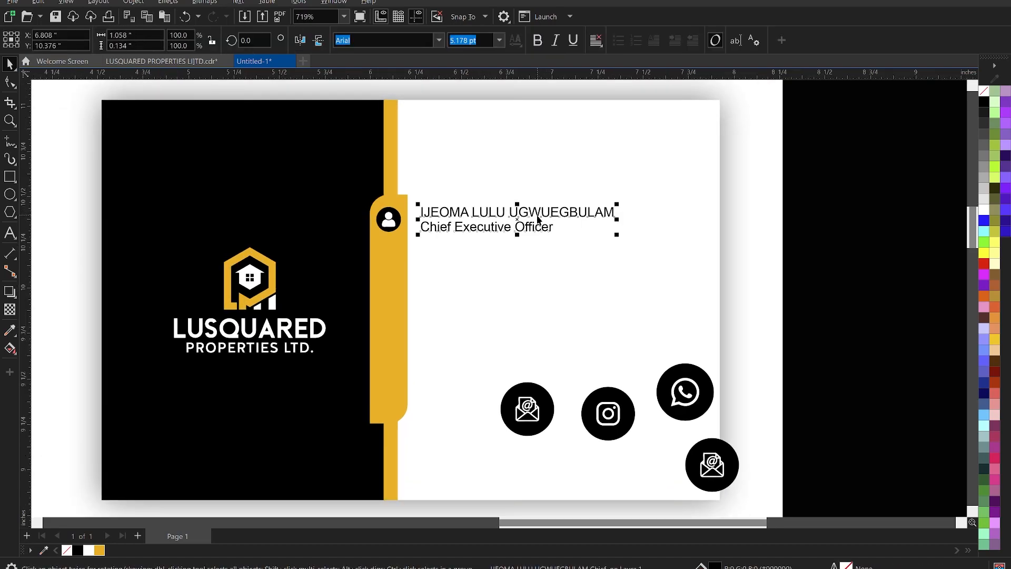
pyautogui.click(537, 215)
pyautogui.scroll(1, 540, 230)
pyautogui.click(540, 228)
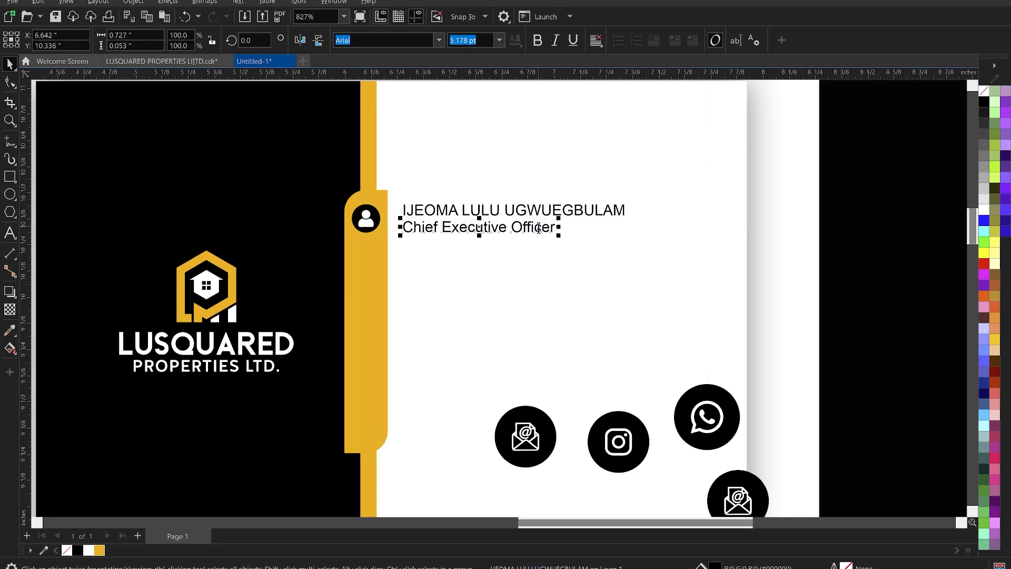
# - Change the Chief Executive Officer line to uppercase
pyautogui.doubleClick(539, 228)
pyautogui.rightClick(538, 227)
pyautogui.moveTo(606, 276)
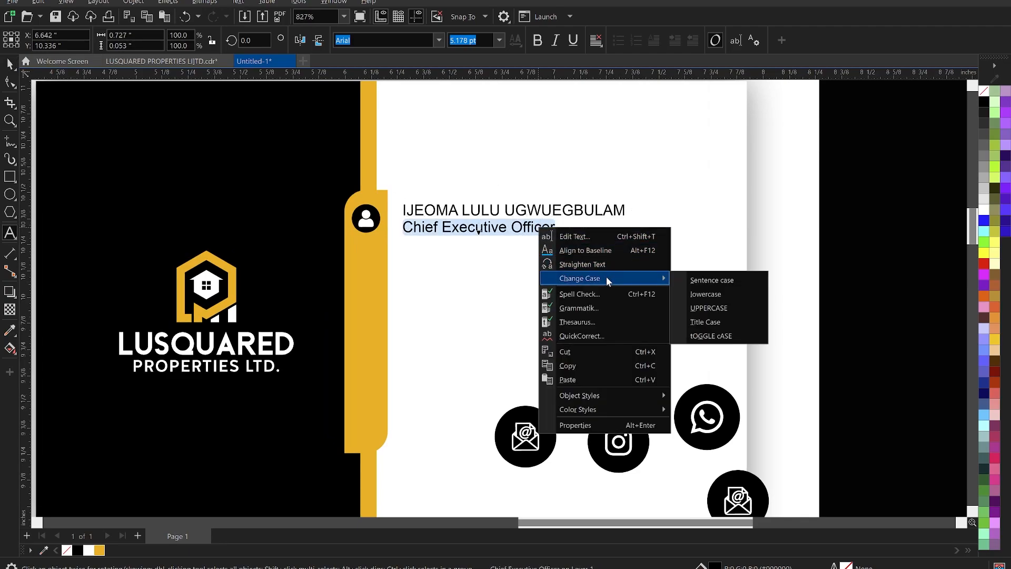
pyautogui.click(715, 307)
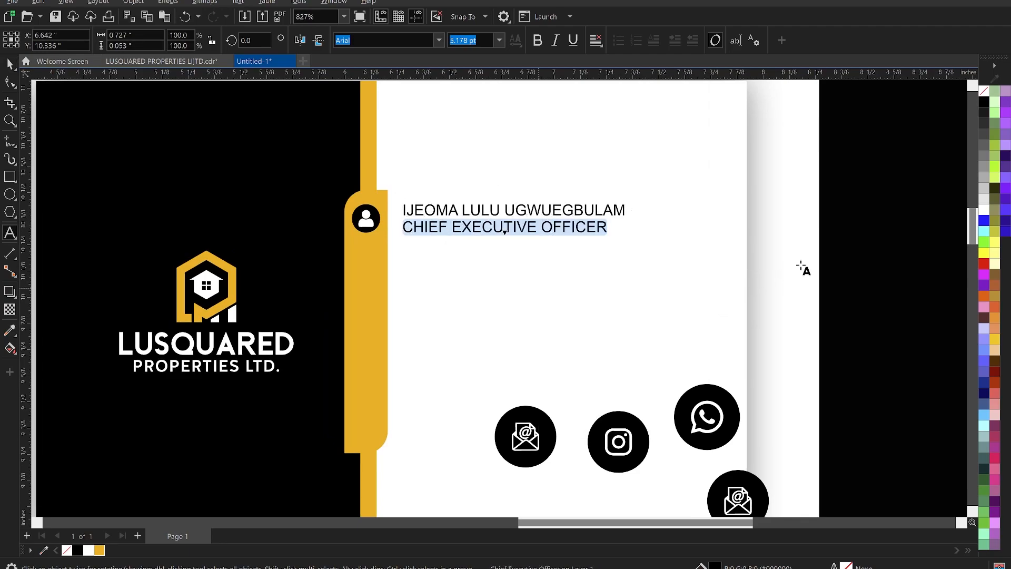
pyautogui.hotkey('ctrl', 'space')
pyautogui.click(854, 241)
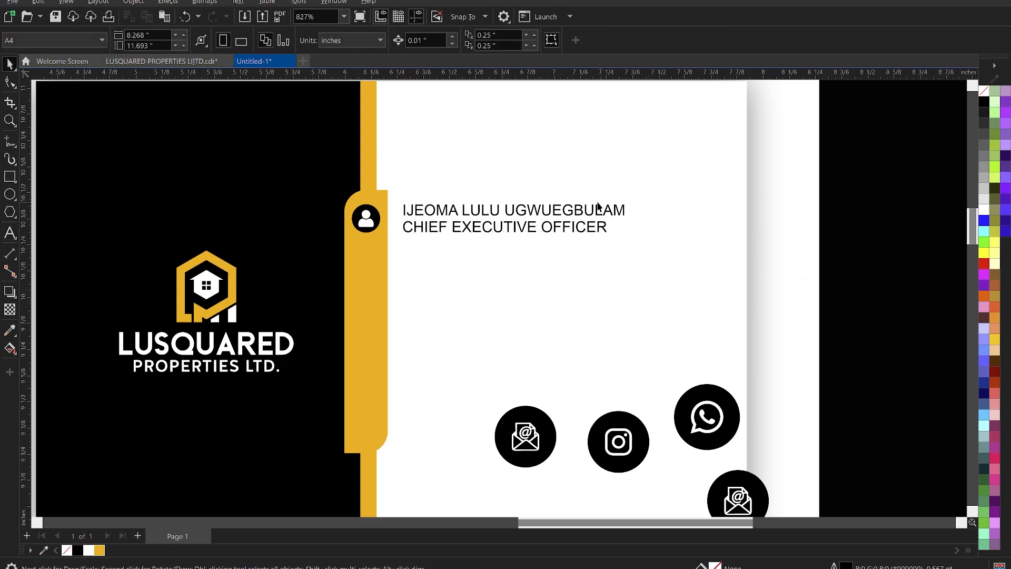
# - Set the surname in the name line to the KonsensRegular font
pyautogui.click(558, 213)
pyautogui.scroll(2, 548, 213)
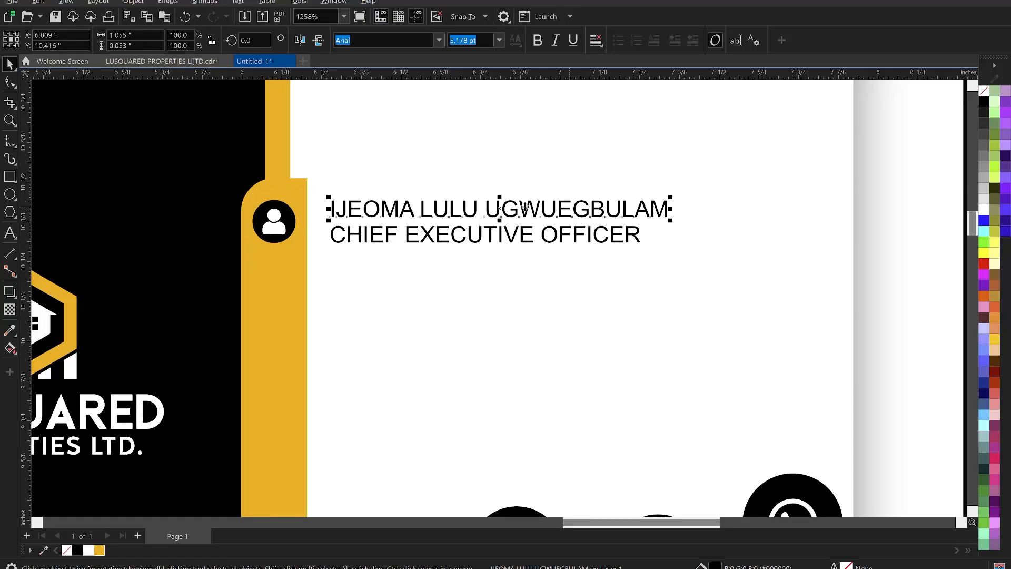
pyautogui.doubleClick(488, 202)
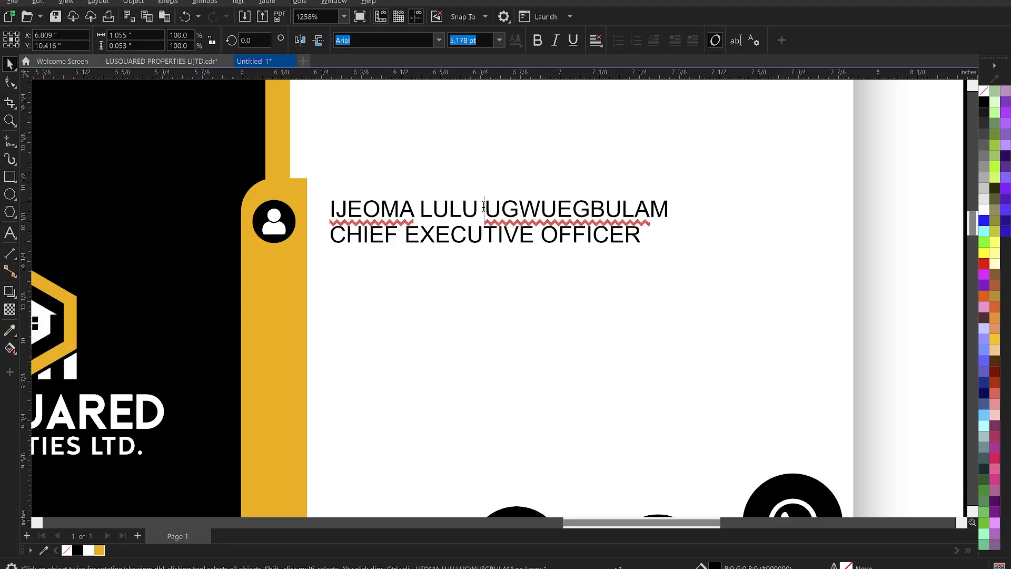
pyautogui.moveTo(486, 207); pyautogui.dragTo(707, 193)
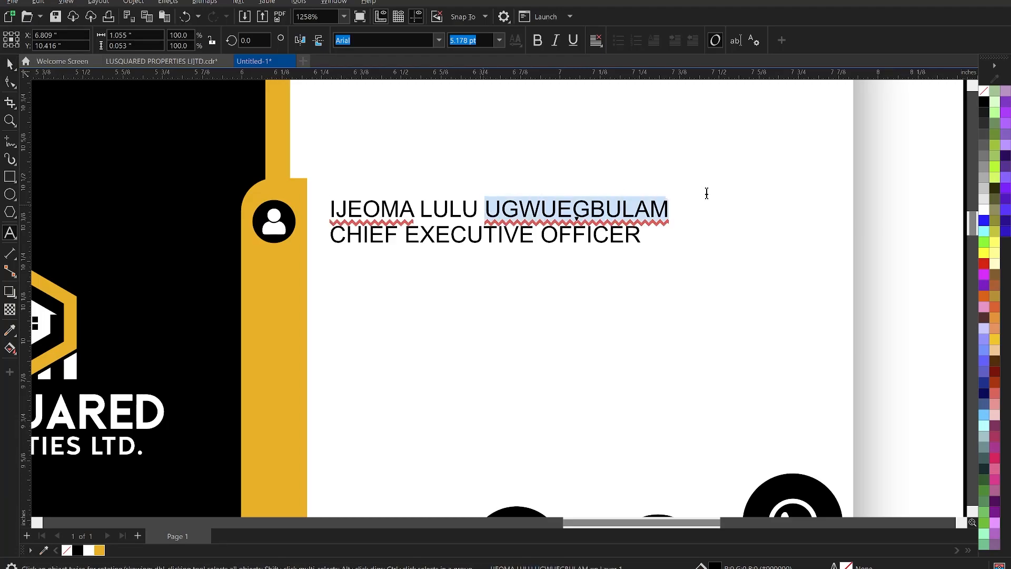
pyautogui.click(438, 41)
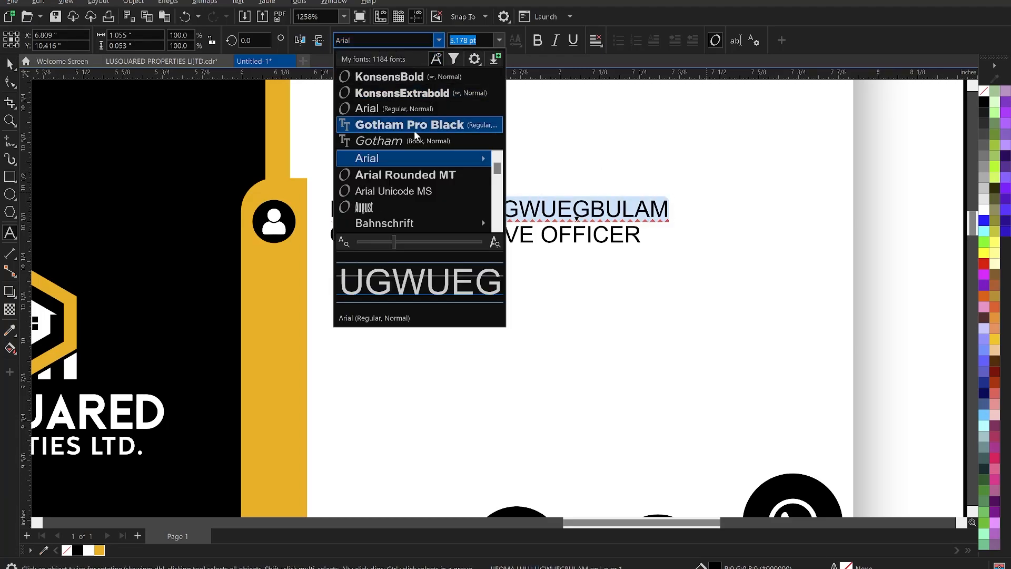
pyautogui.click(420, 78)
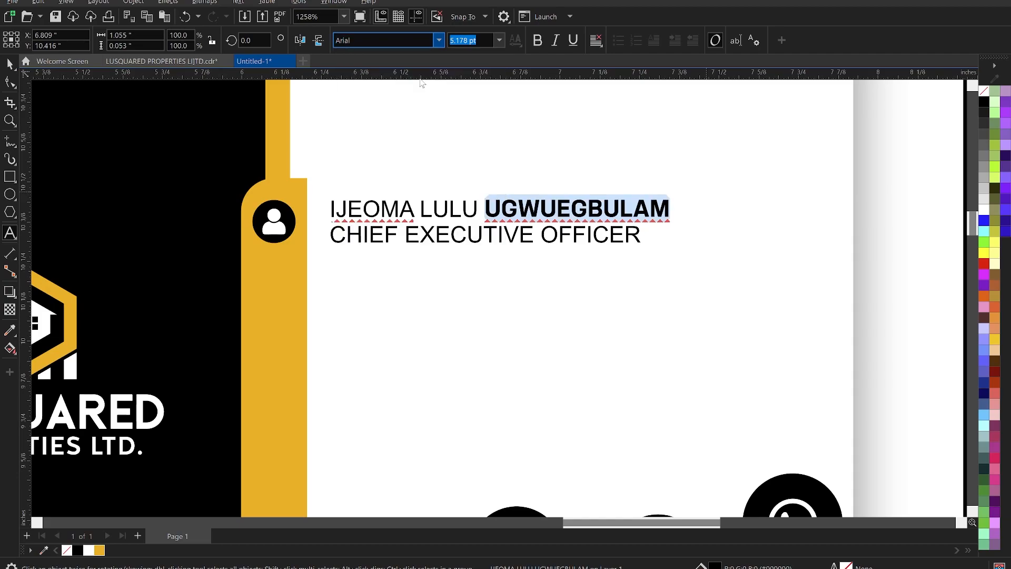
pyautogui.click(434, 42)
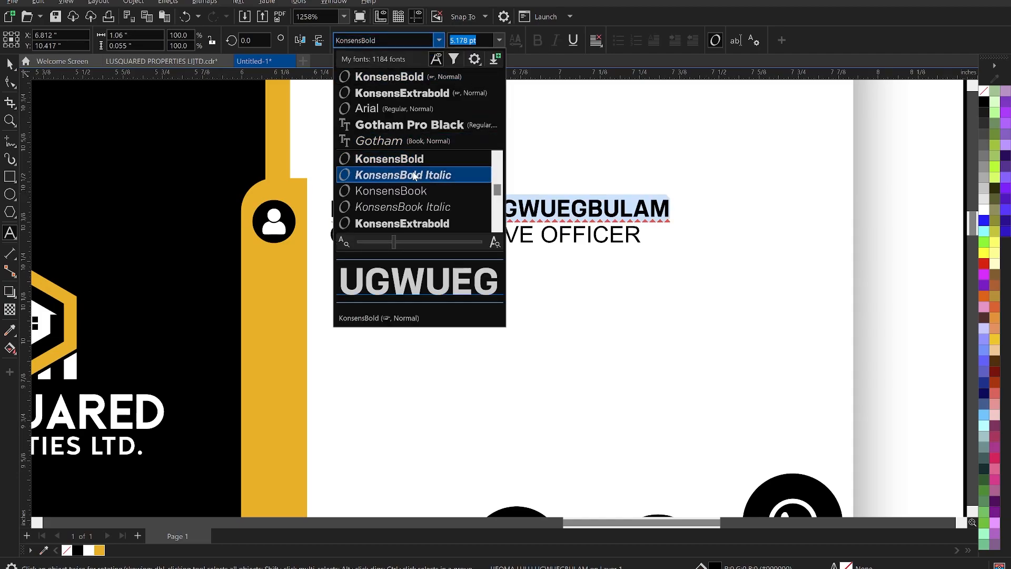
pyautogui.scroll(-2, 416, 211)
pyautogui.scroll(-1, 415, 213)
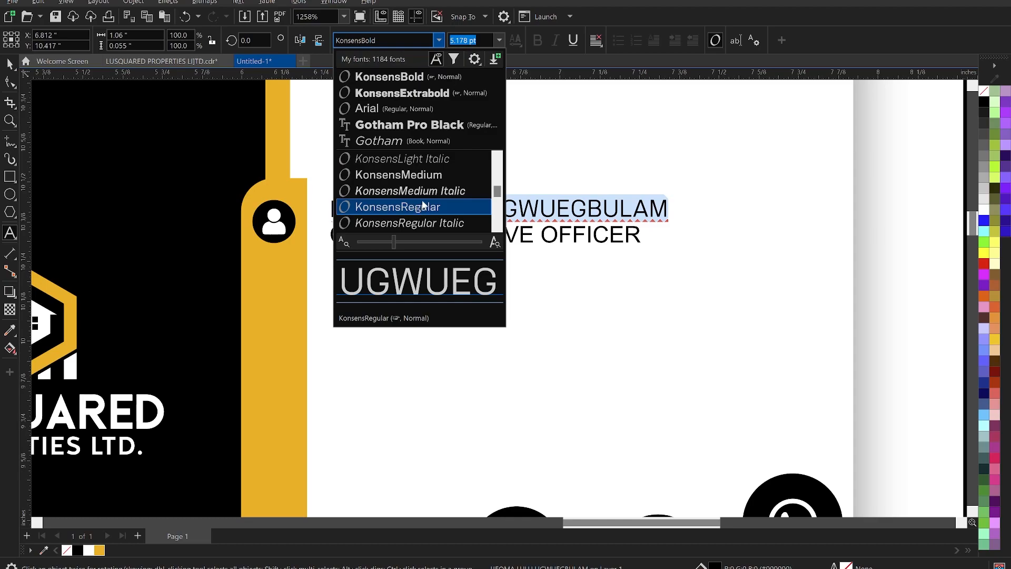
pyautogui.click(423, 205)
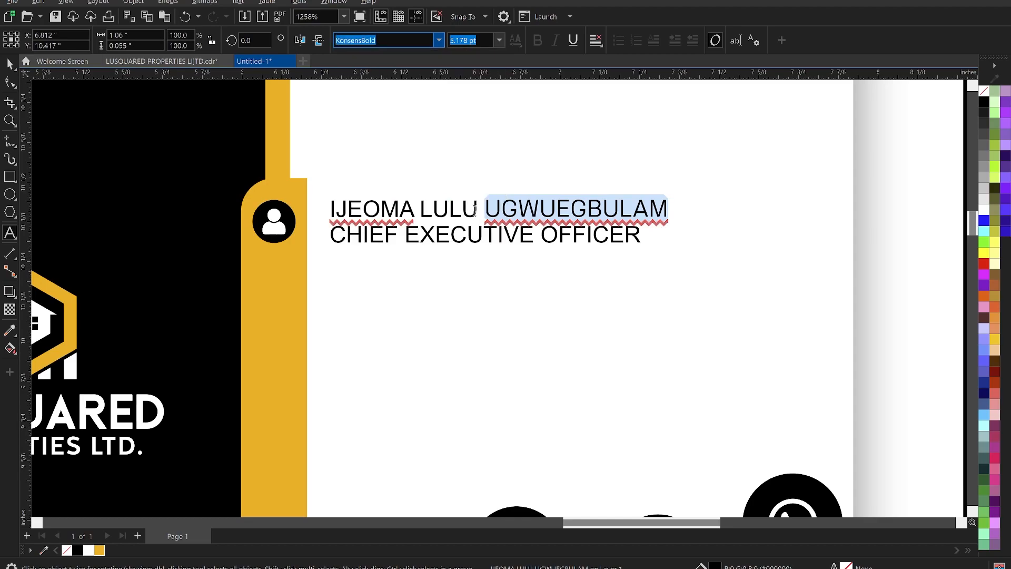
# - Set the first names in the name line to the KonsensBold font
pyautogui.moveTo(480, 207); pyautogui.dragTo(327, 193)
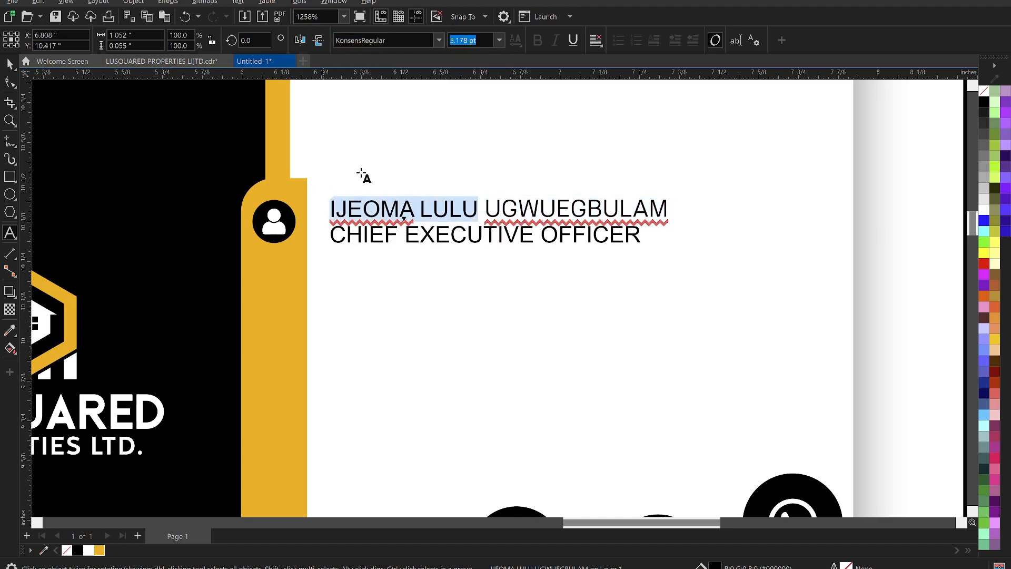
pyautogui.click(433, 41)
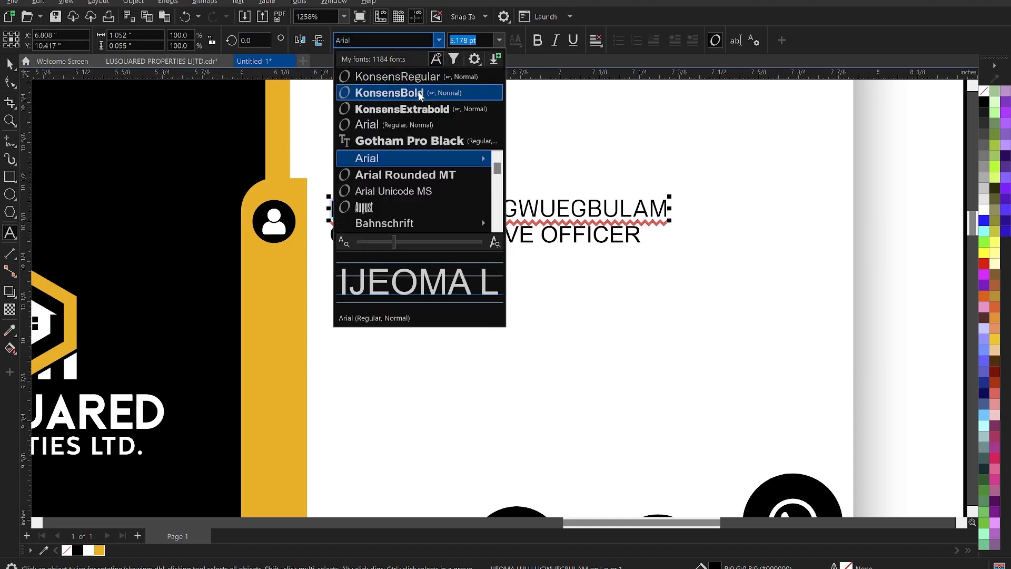
pyautogui.click(420, 96)
pyautogui.hotkey('ctrl', 'space')
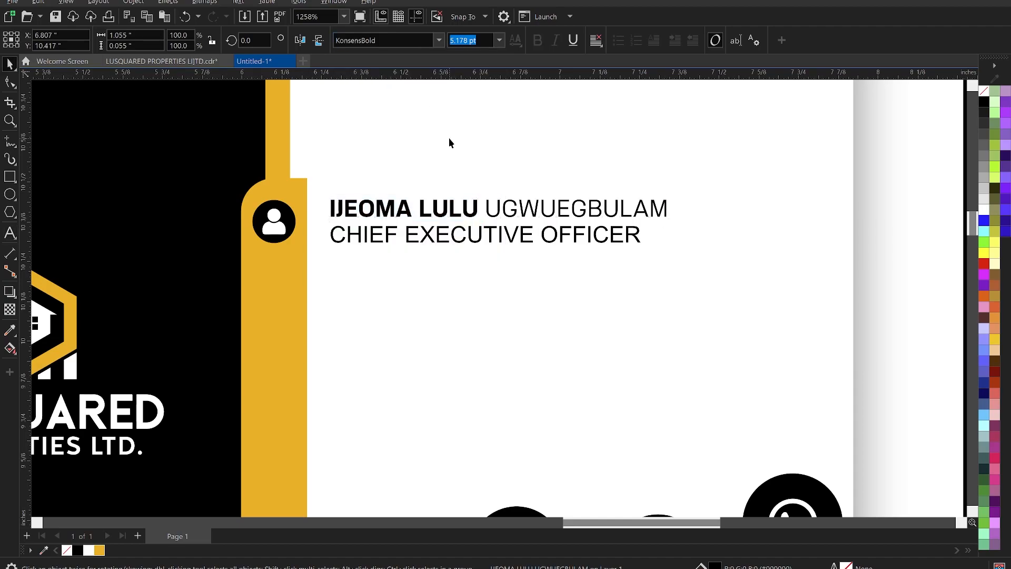
# - Set the job title line to KonsensBold at 4 pt and nudge it up closer beneath the name
pyautogui.click(439, 230)
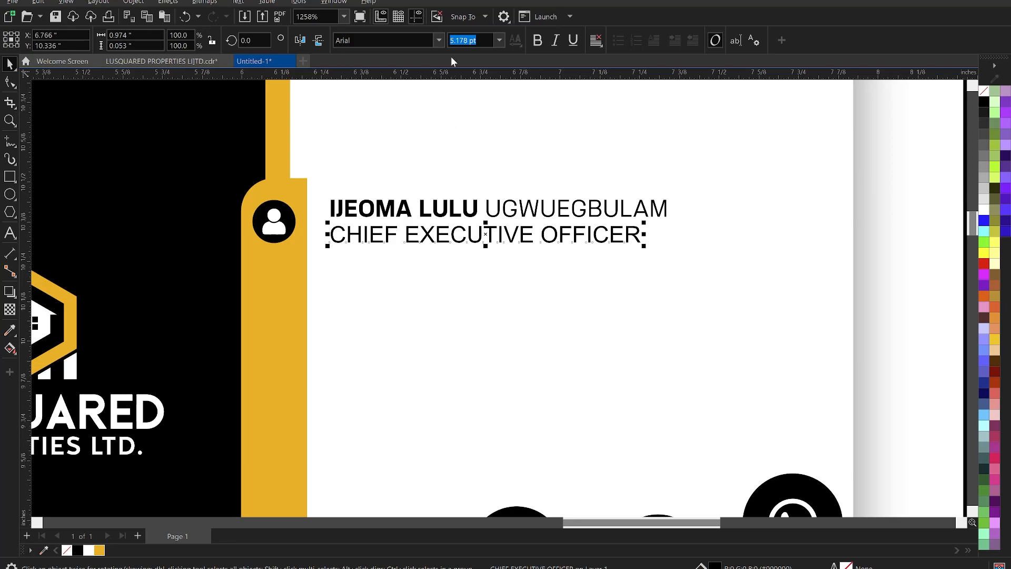
pyautogui.click(440, 41)
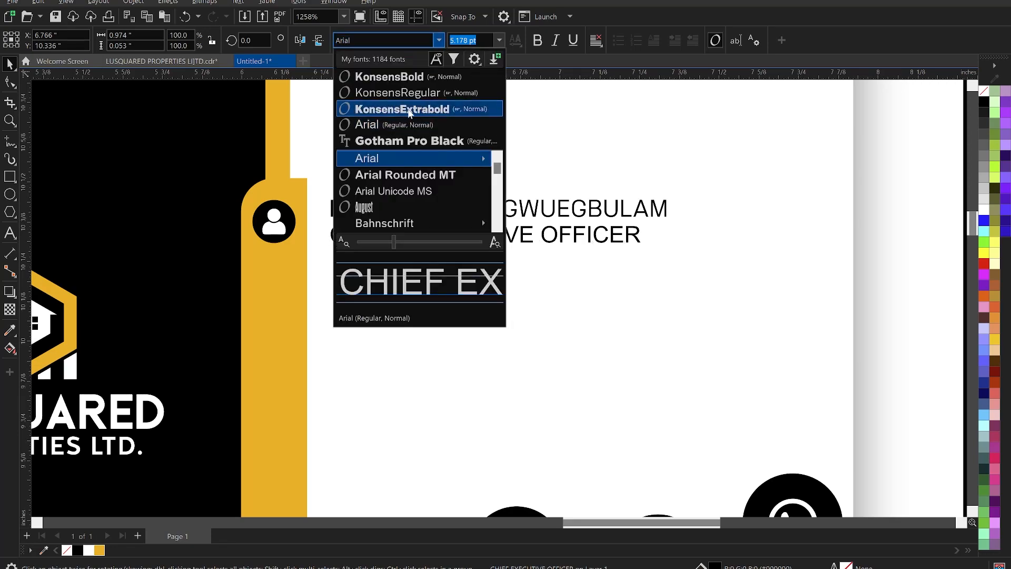
pyautogui.click(416, 77)
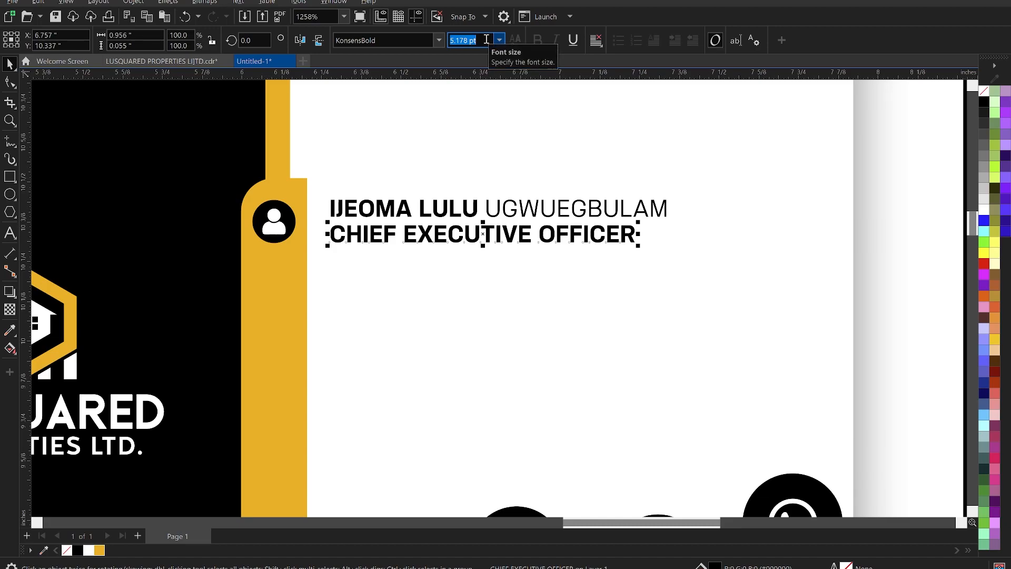
pyautogui.write('4')
pyautogui.press('Return')
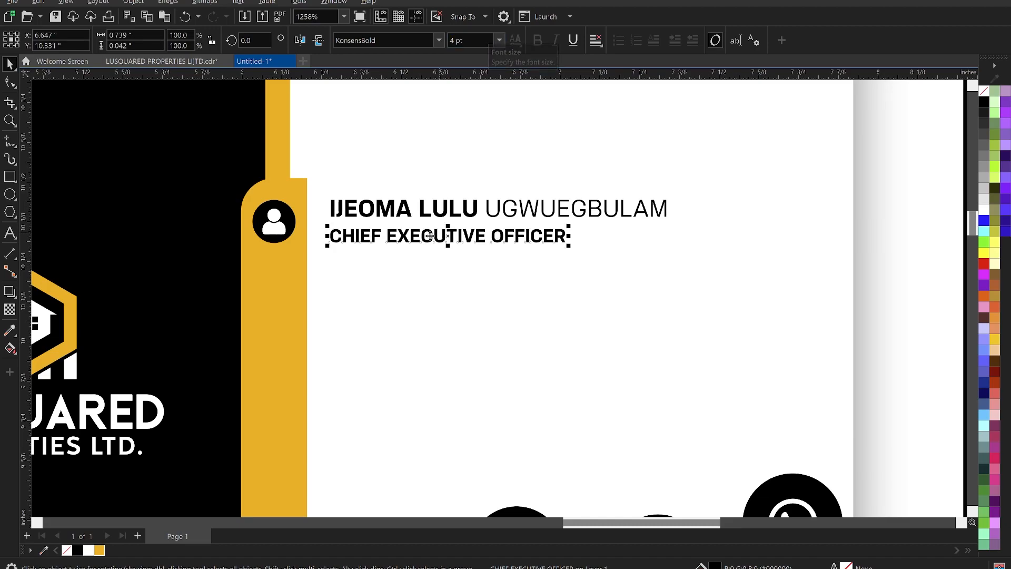
pyautogui.moveTo(414, 241); pyautogui.dragTo(414, 236)
pyautogui.press('Up')
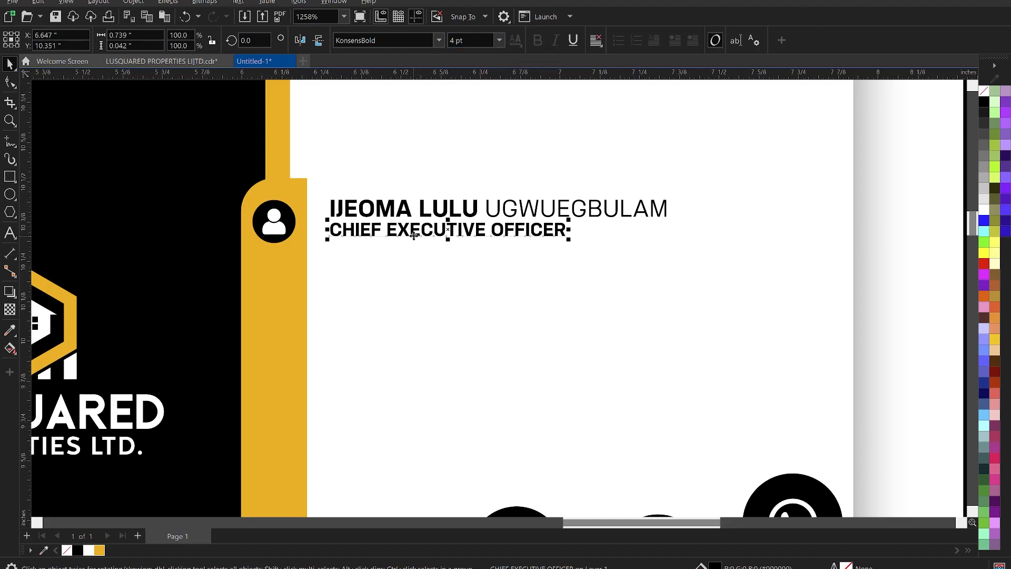
# - Move the WhatsApp icon onto the gold tab below the person icon, shrink it to match and centre it horizontally on the tab
pyautogui.scroll(-5, 392, 227)
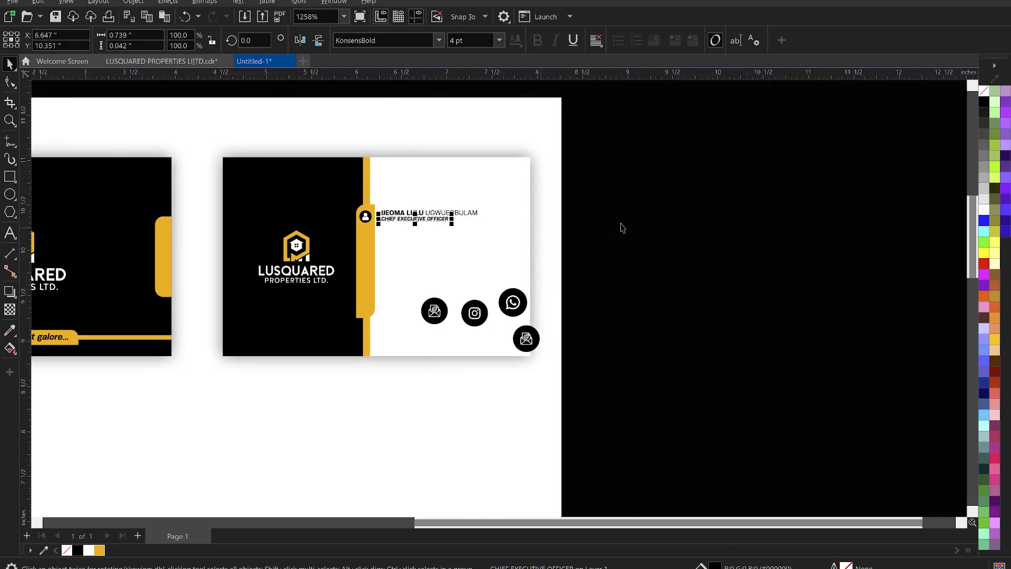
pyautogui.press('z')
pyautogui.moveTo(196, 140); pyautogui.dragTo(613, 390)
pyautogui.press('space')
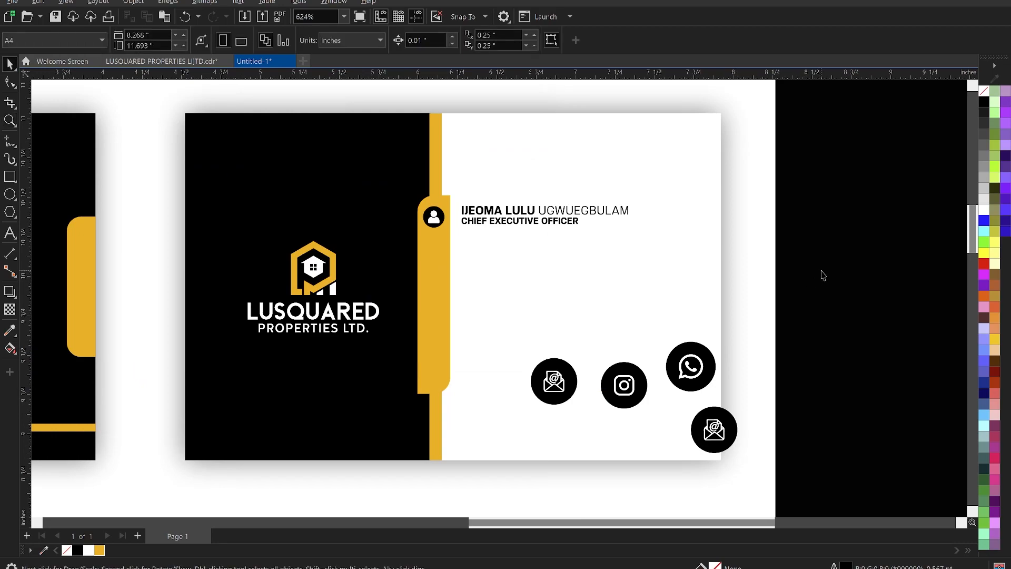
pyautogui.moveTo(688, 377); pyautogui.dragTo(451, 268)
pyautogui.scroll(2, 452, 269)
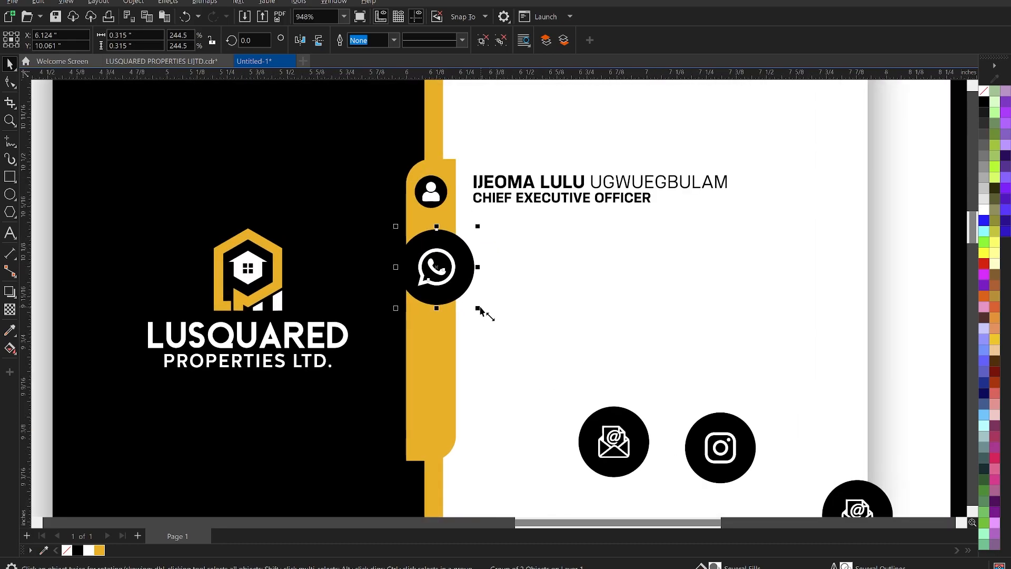
pyautogui.moveTo(478, 308); pyautogui.dragTo(452, 307)
pyautogui.scroll(1, 436, 272)
pyautogui.keyDown('shift'); pyautogui.click(442, 320); pyautogui.keyUp('shift')
pyautogui.press('c')
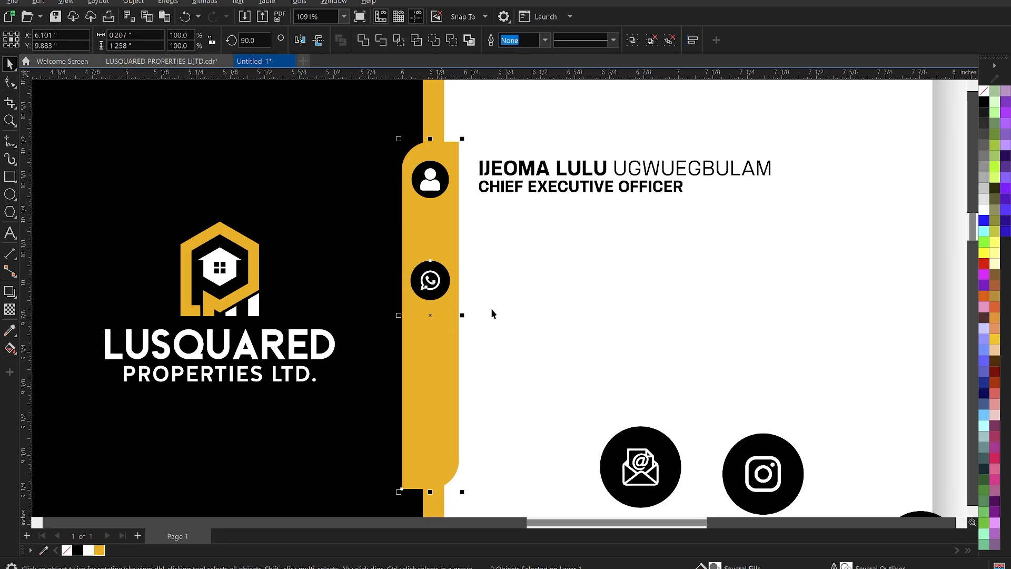
pyautogui.click(491, 309)
pyautogui.scroll(-4, 435, 283)
pyautogui.click(831, 230)
# - Switch to the Notepad contact details, cut the two phone number lines and minimize the window
pyautogui.scroll(-3, 732, 217)
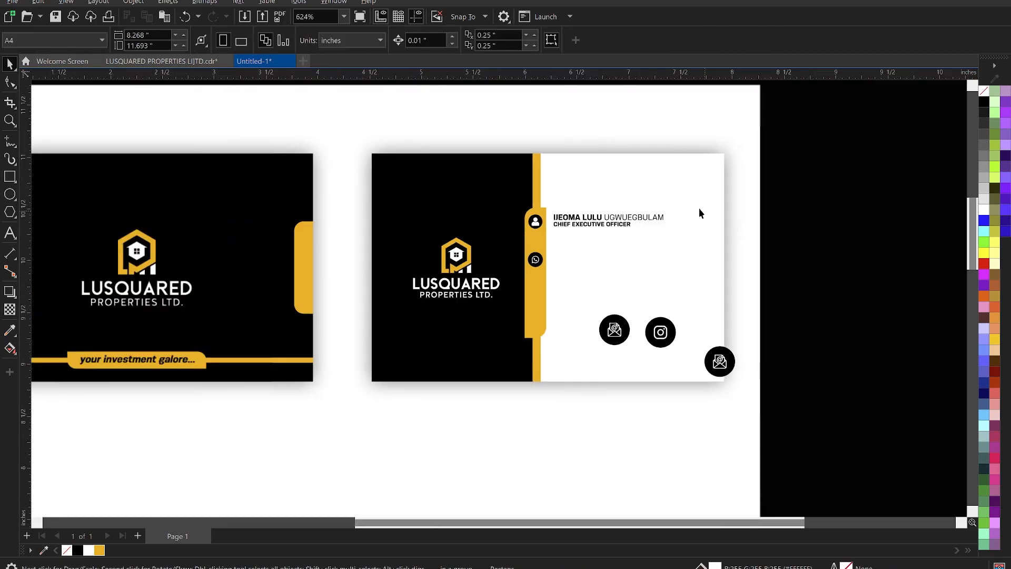
pyautogui.press('z')
pyautogui.moveTo(348, 138); pyautogui.dragTo(765, 402)
pyautogui.press('space')
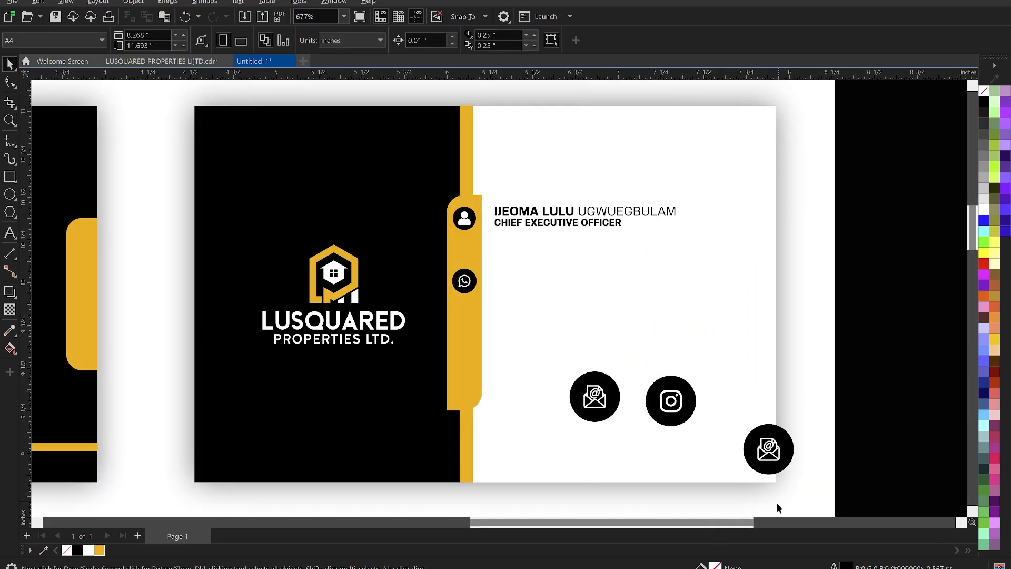
pyautogui.hotkey('alt', 'Tab')
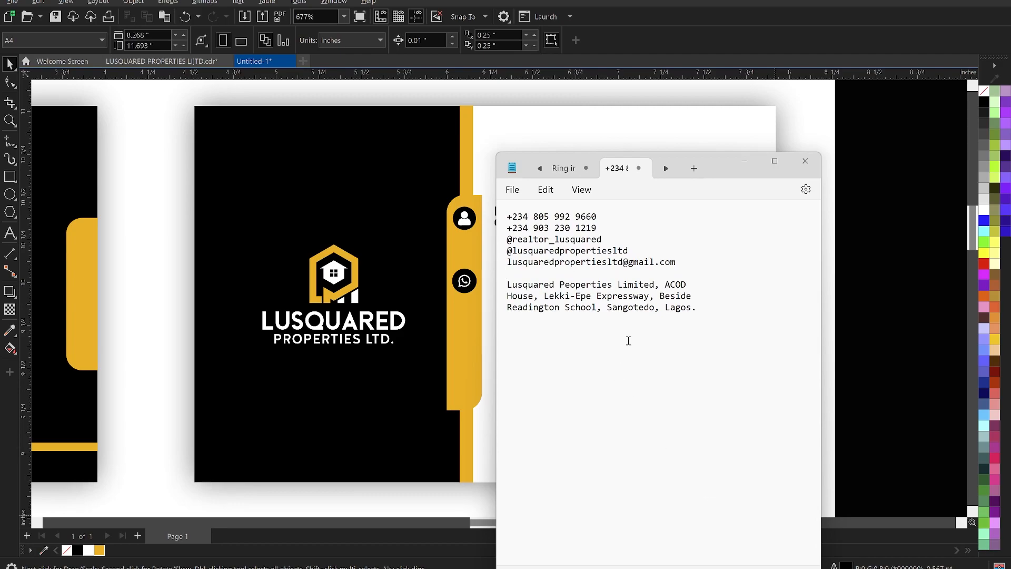
pyautogui.moveTo(604, 229); pyautogui.dragTo(503, 213)
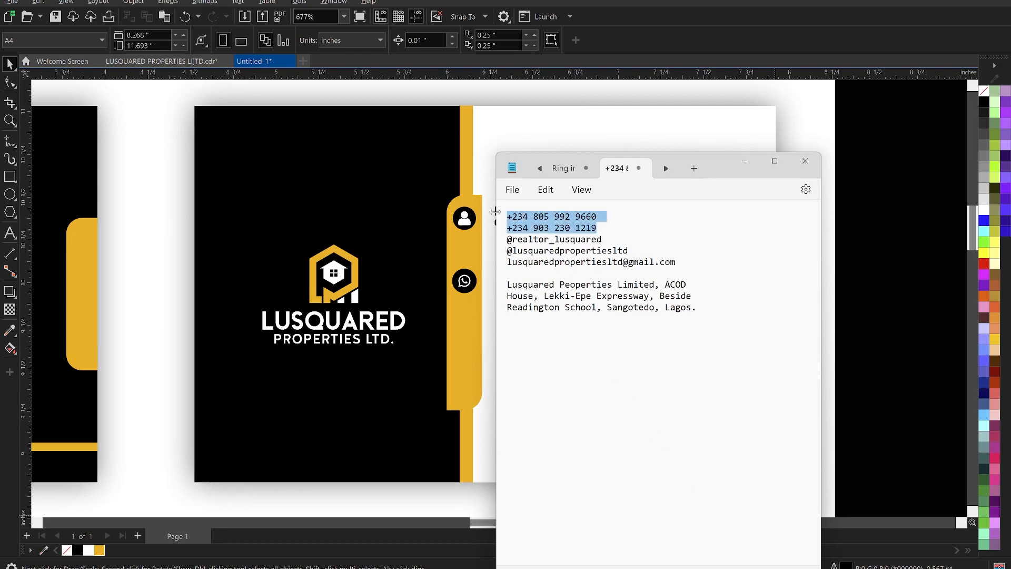
pyautogui.hotkey('ctrl', 'x')
pyautogui.click(744, 161)
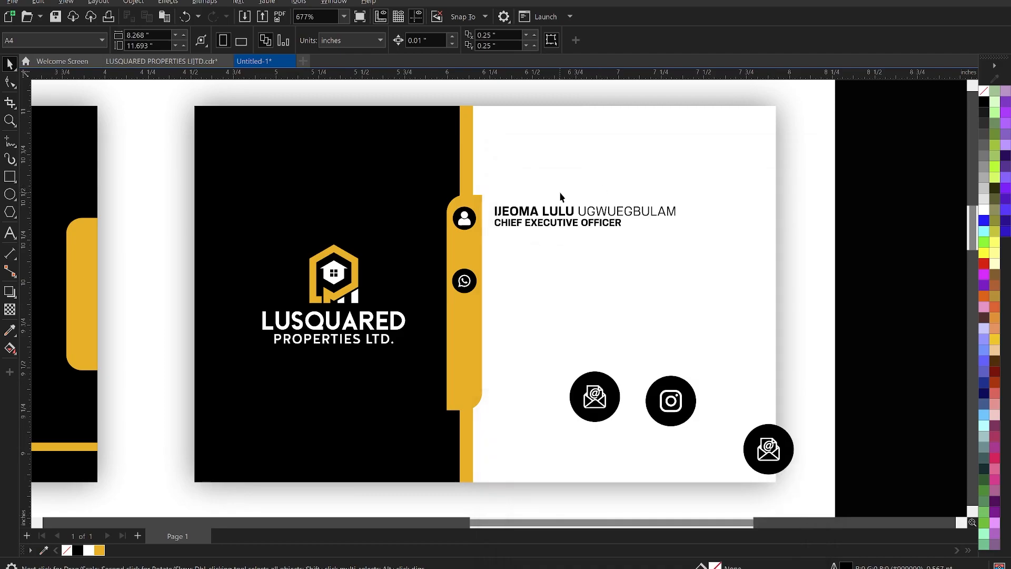
# - Duplicate the name line beside the WhatsApp icon and replace its text with the two cut phone numbers
pyautogui.scroll(2, 531, 206)
pyautogui.click(546, 187)
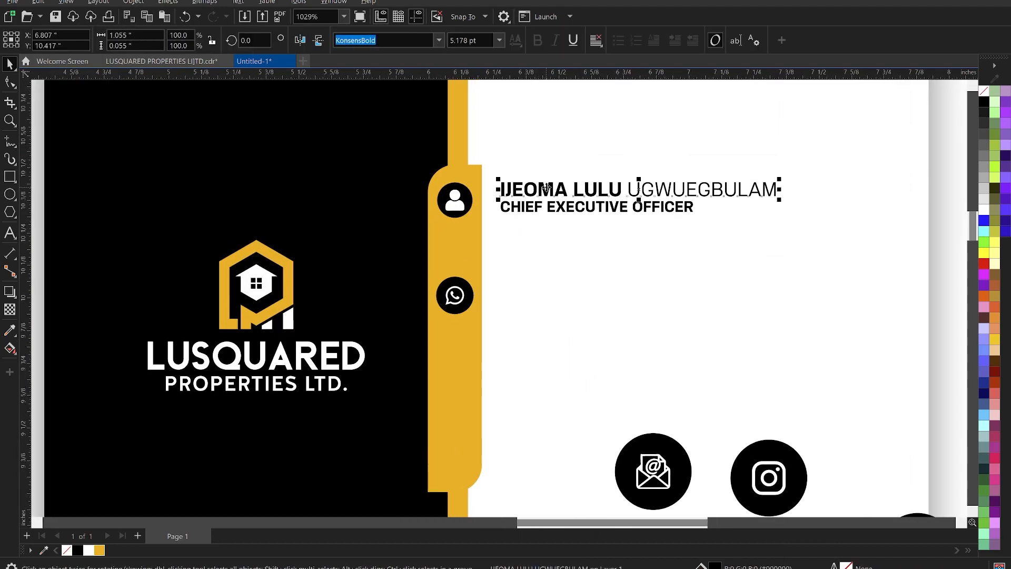
pyautogui.moveTo(546, 195); pyautogui.dragTo(554, 298)
pyautogui.doubleClick(555, 298)
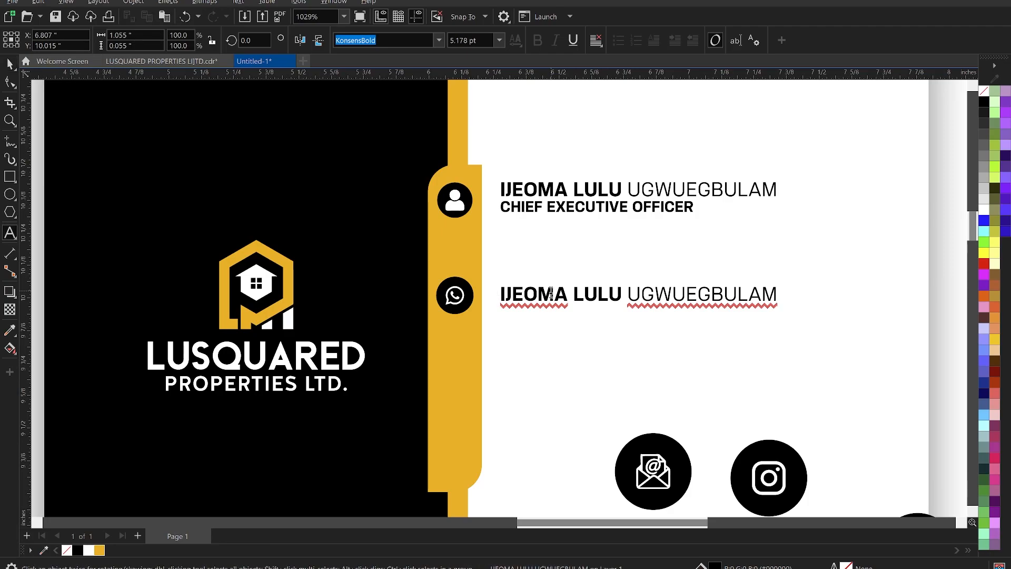
pyautogui.hotkey('ctrl', 'a')
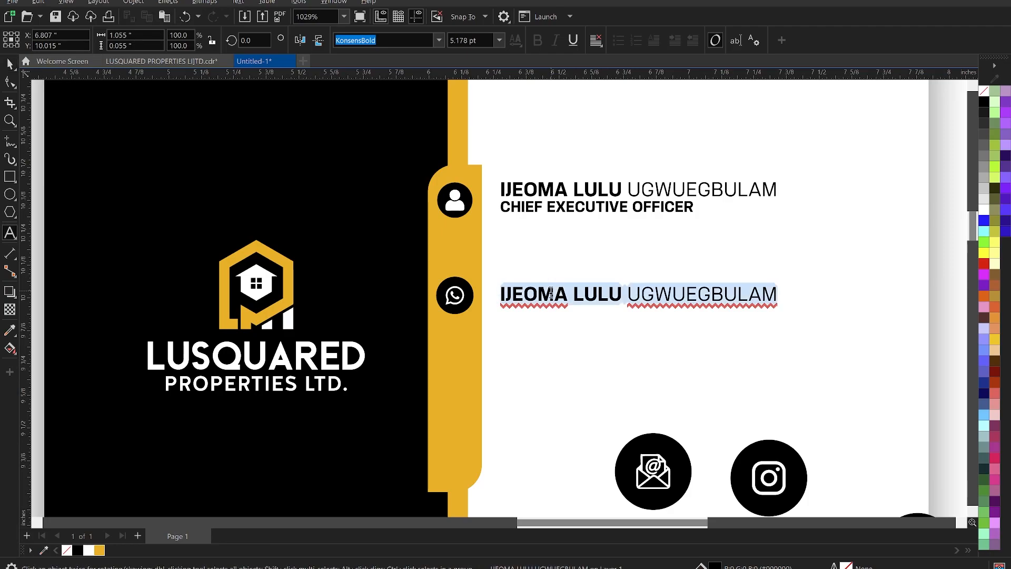
pyautogui.hotkey('ctrl', 'v')
pyautogui.hotkey('ctrl', 'space')
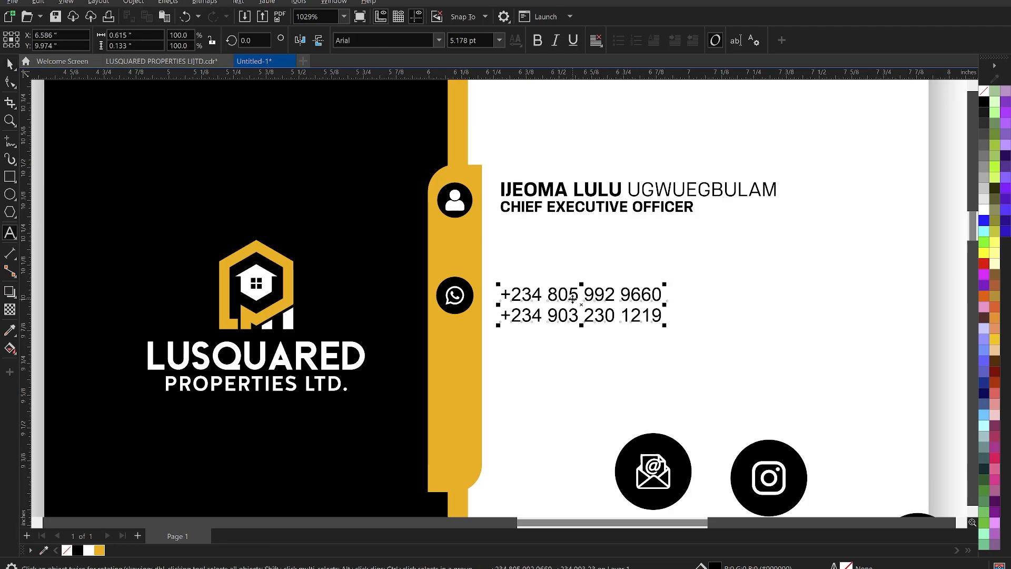
# - Tighten the line spacing of the two phone numbers and centre the text vertically on the WhatsApp icon
pyautogui.keyDown('shift'); pyautogui.click(463, 298); pyautogui.keyUp('shift')
pyautogui.press('e')
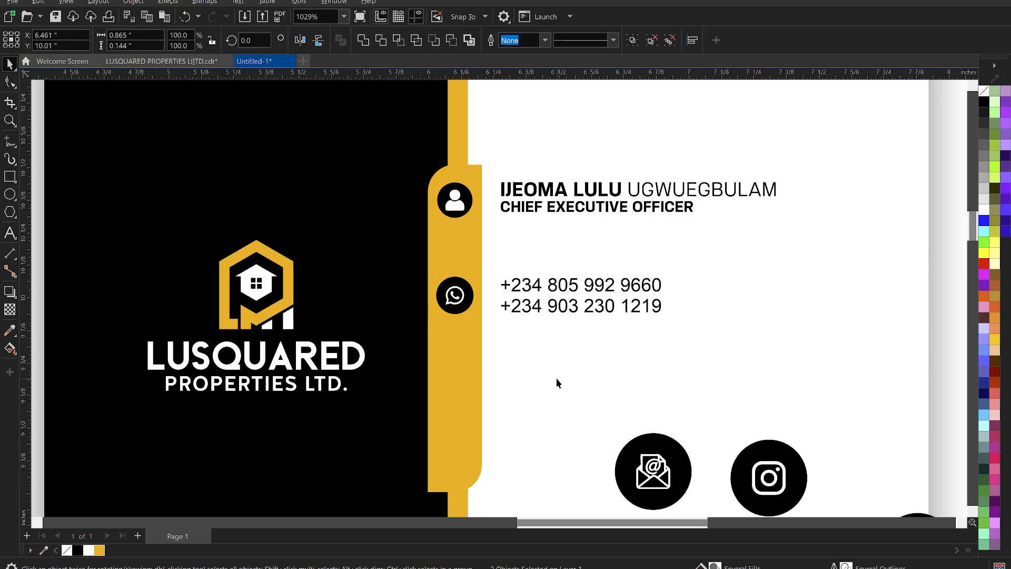
pyautogui.click(558, 311)
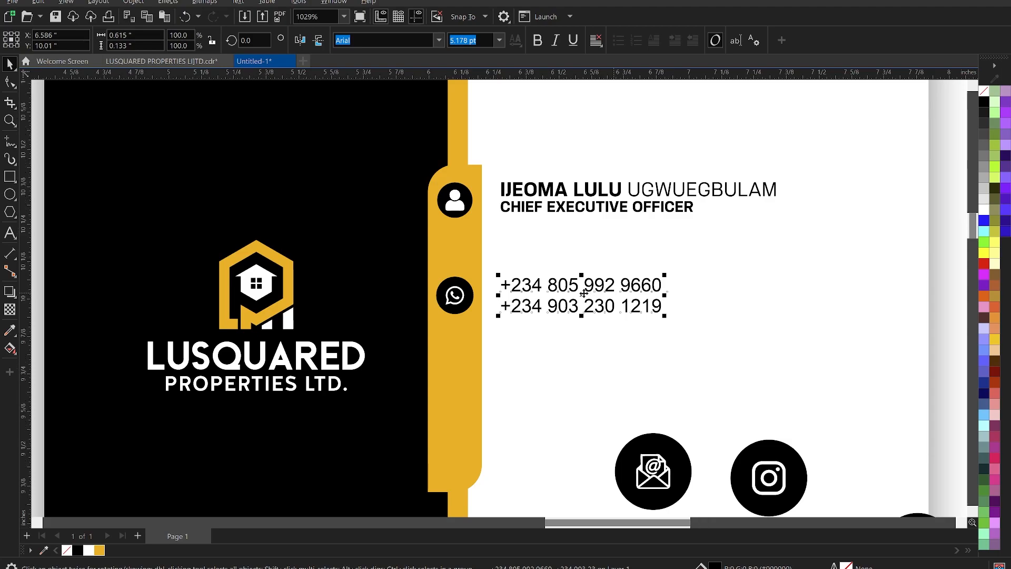
pyautogui.scroll(4, 589, 294)
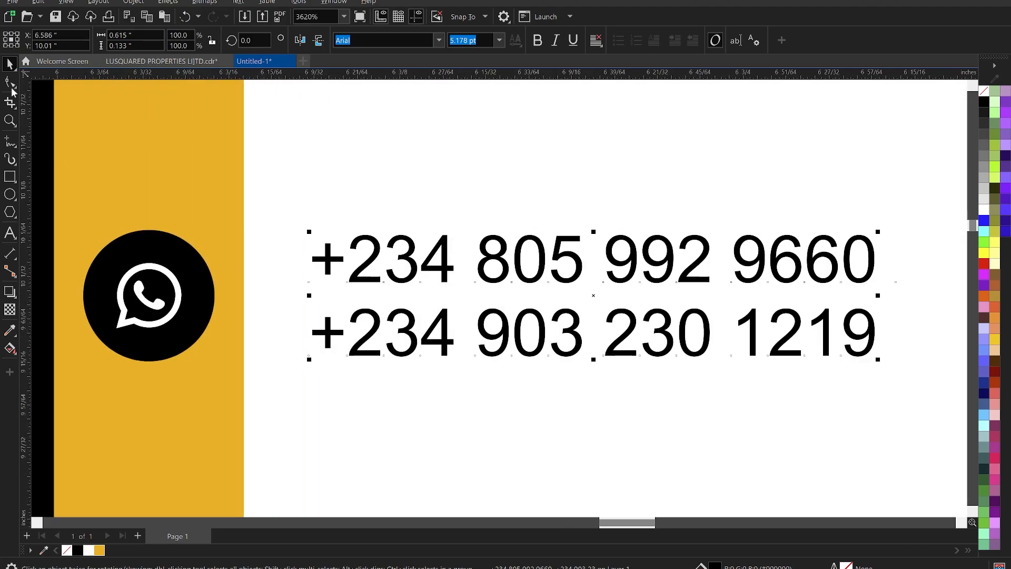
pyautogui.click(10, 82)
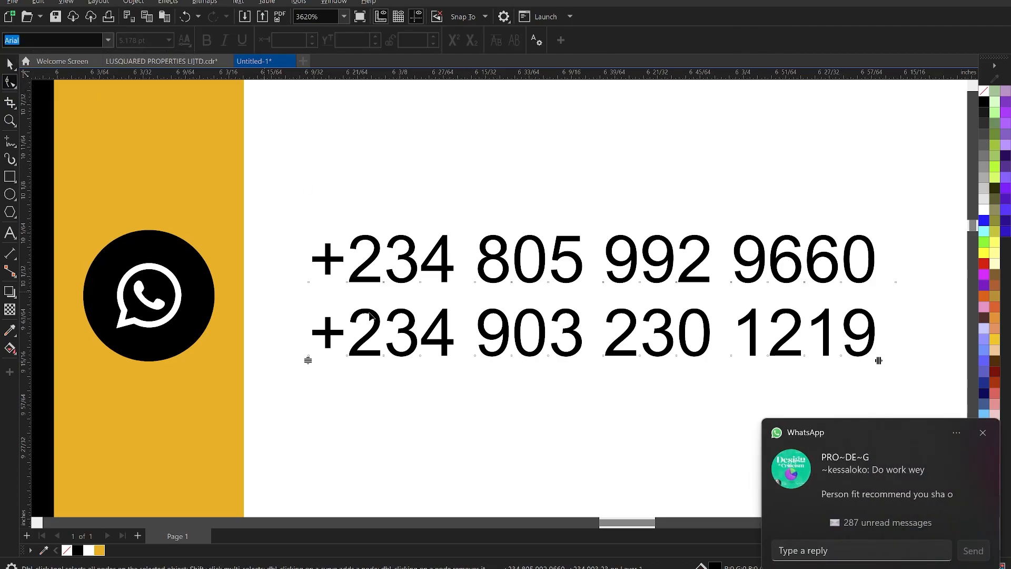
pyautogui.click(982, 433)
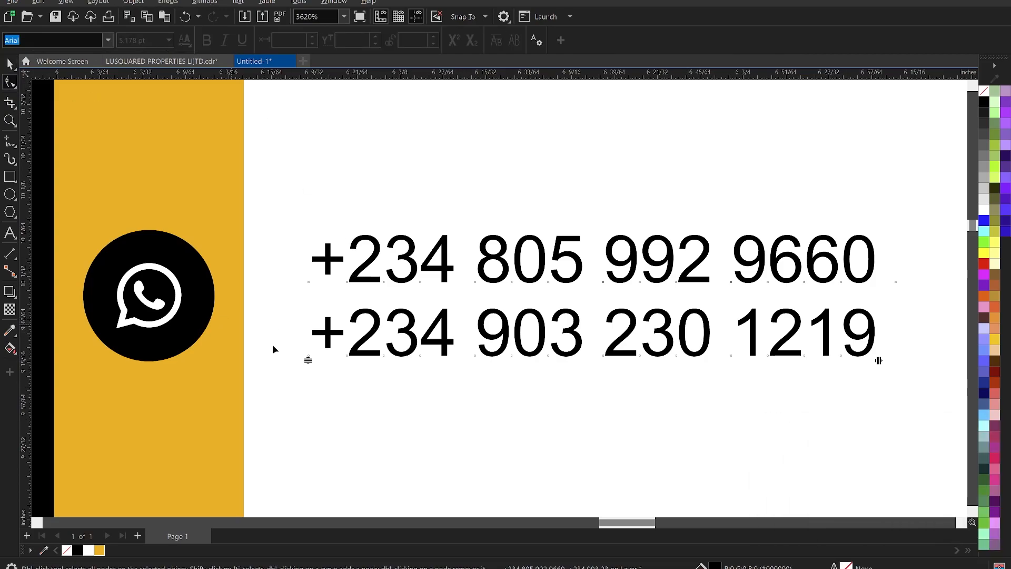
pyautogui.moveTo(309, 363); pyautogui.dragTo(313, 330)
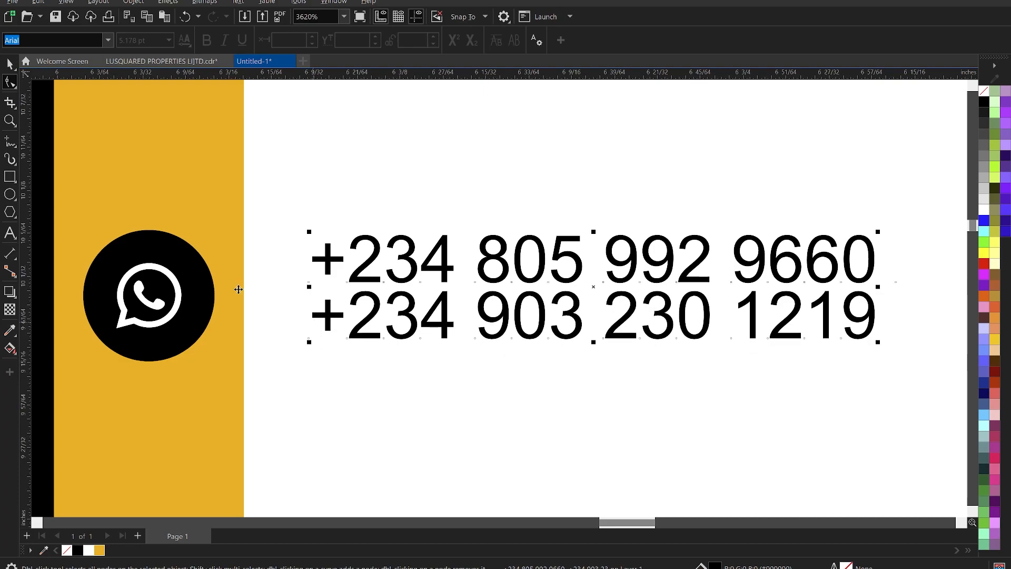
pyautogui.press('space')
pyautogui.scroll(-5, 499, 232)
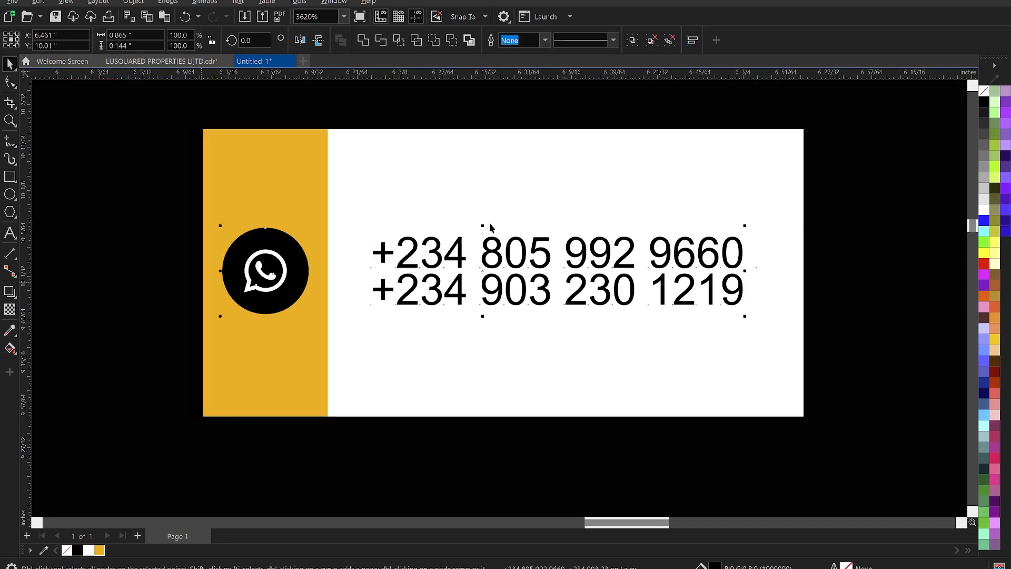
pyautogui.click(775, 272)
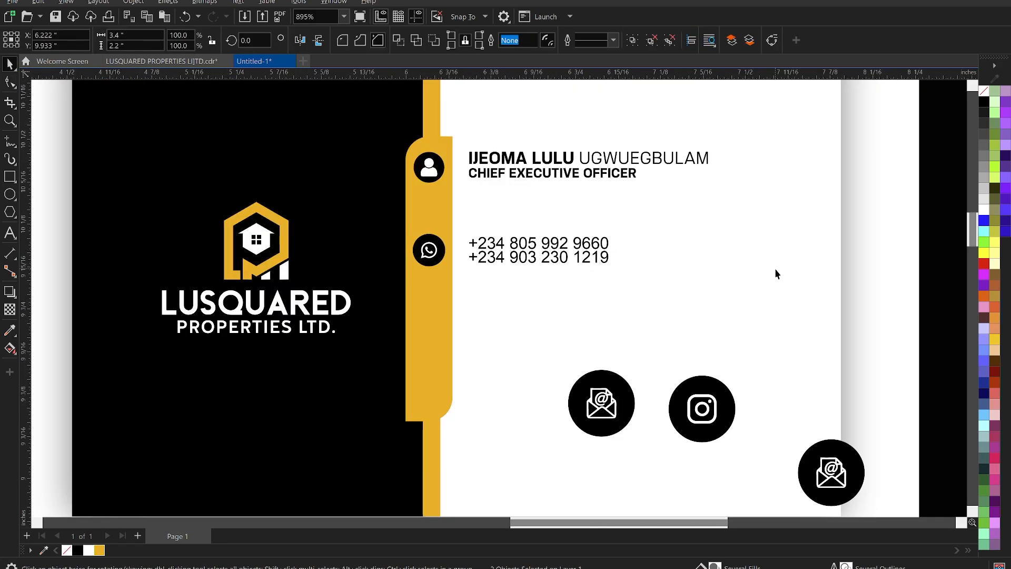
# - Move the Instagram icon with its black circle onto the gold tab below the WhatsApp icon and shrink it to about 0.149 inches
pyautogui.scroll(-2, 544, 265)
pyautogui.scroll(3, 681, 390)
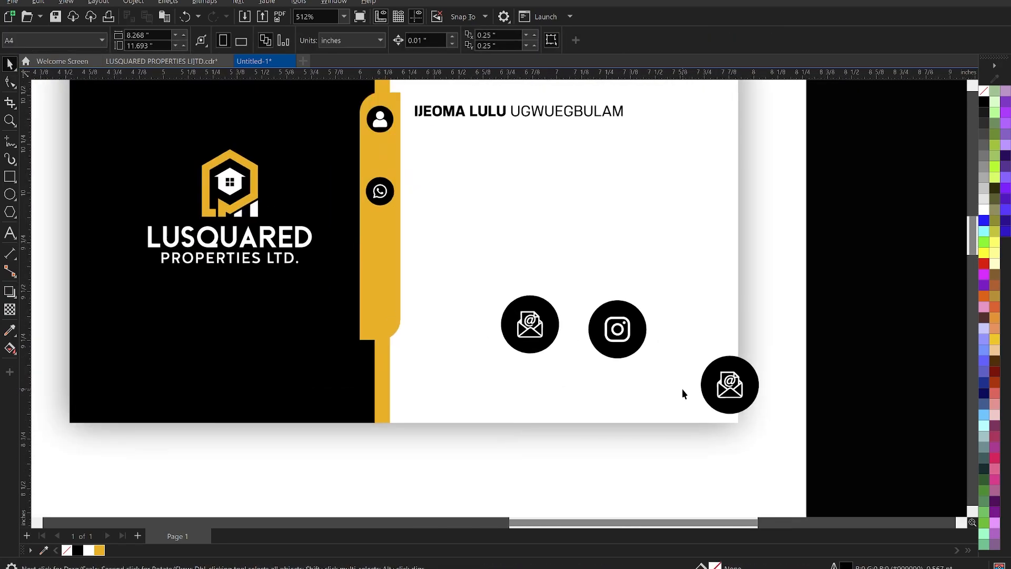
pyautogui.click(529, 319)
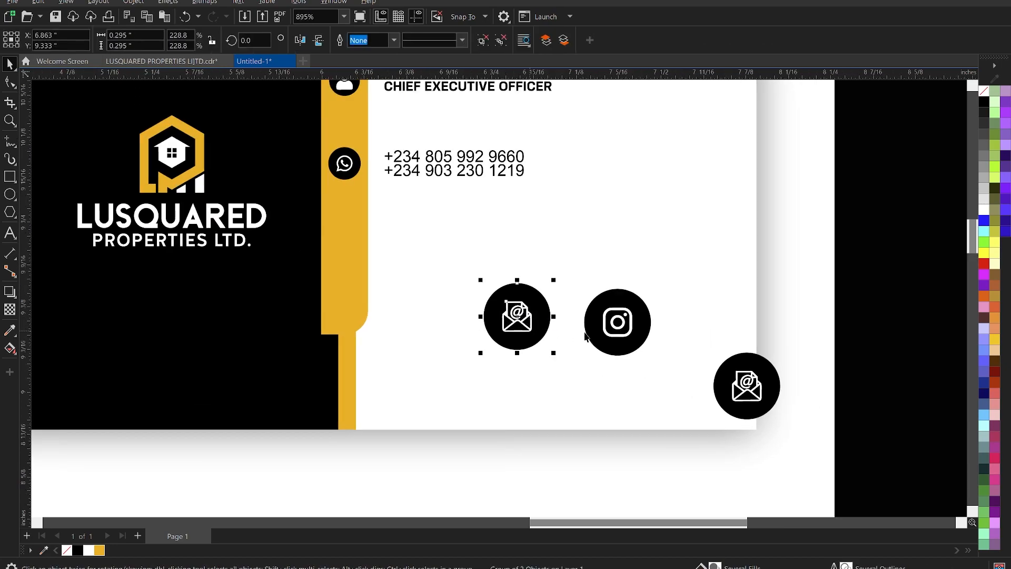
pyautogui.keyDown('ctrl'); pyautogui.click(614, 327); pyautogui.keyUp('ctrl')
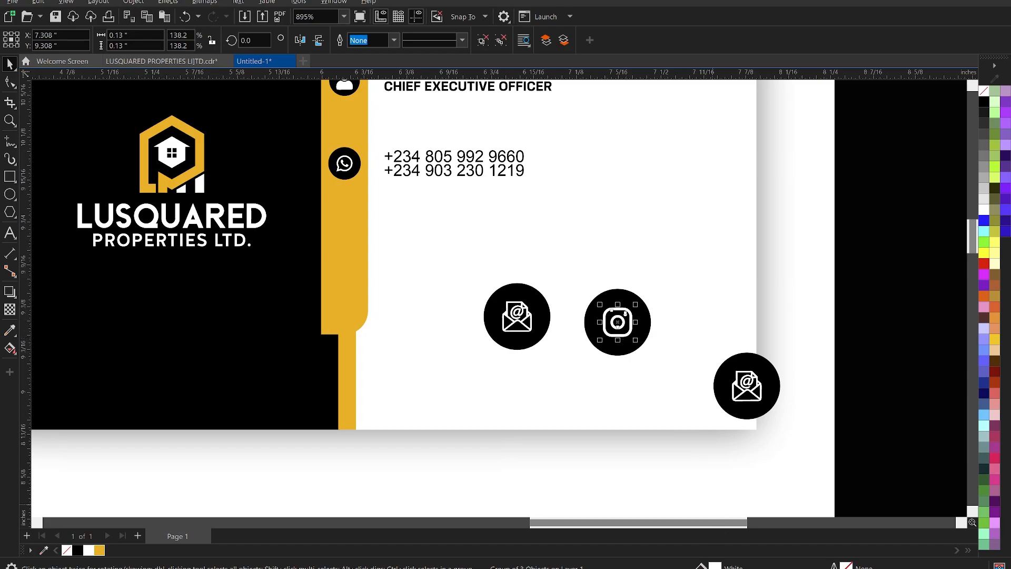
pyautogui.hotkey('alt', 'Tab')
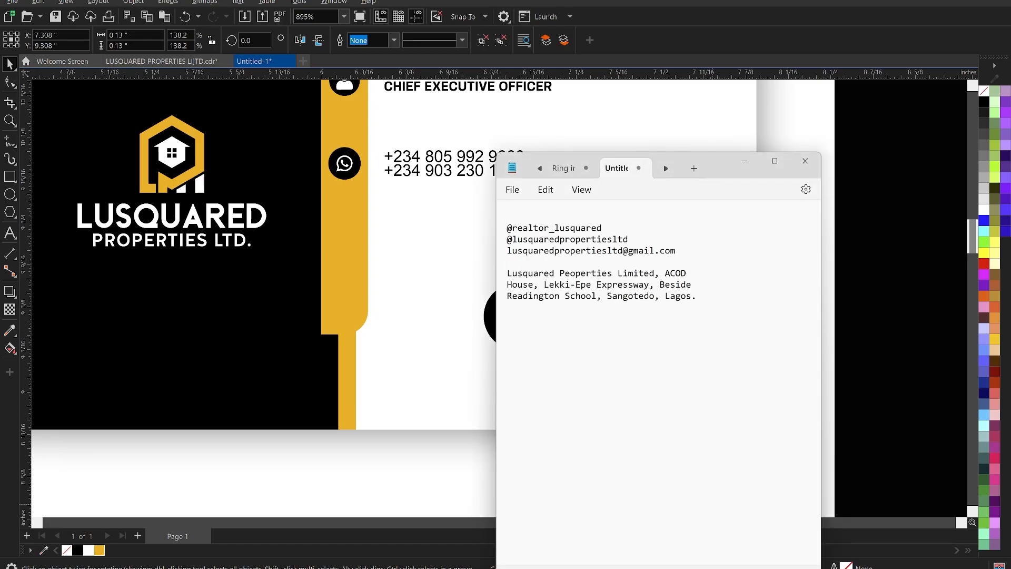
pyautogui.hotkey('alt', 'Tab')
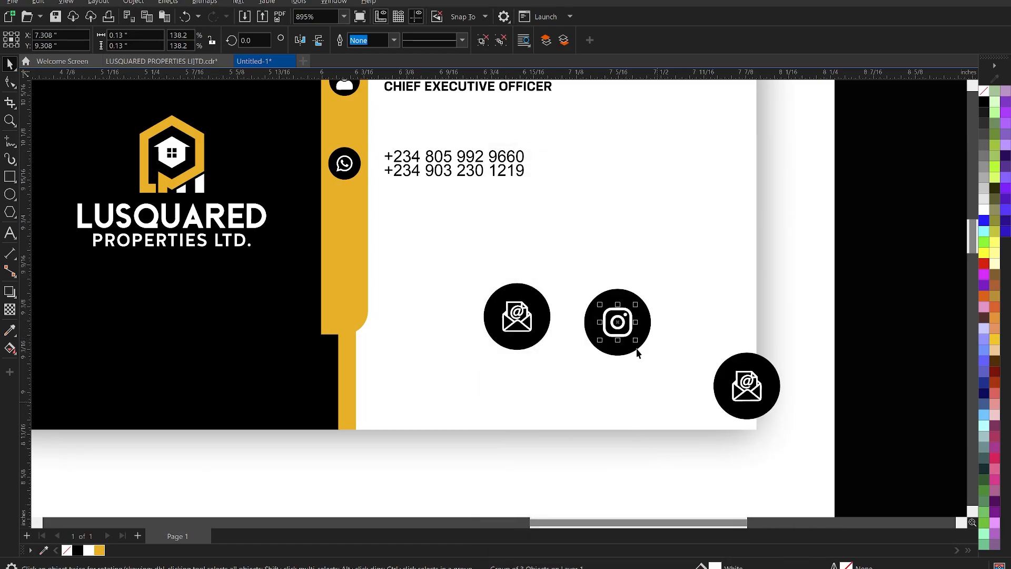
pyautogui.keyDown('shift'); pyautogui.click(642, 330); pyautogui.keyUp('shift')
pyautogui.moveTo(641, 325); pyautogui.dragTo(375, 230)
pyautogui.scroll(2, 403, 295)
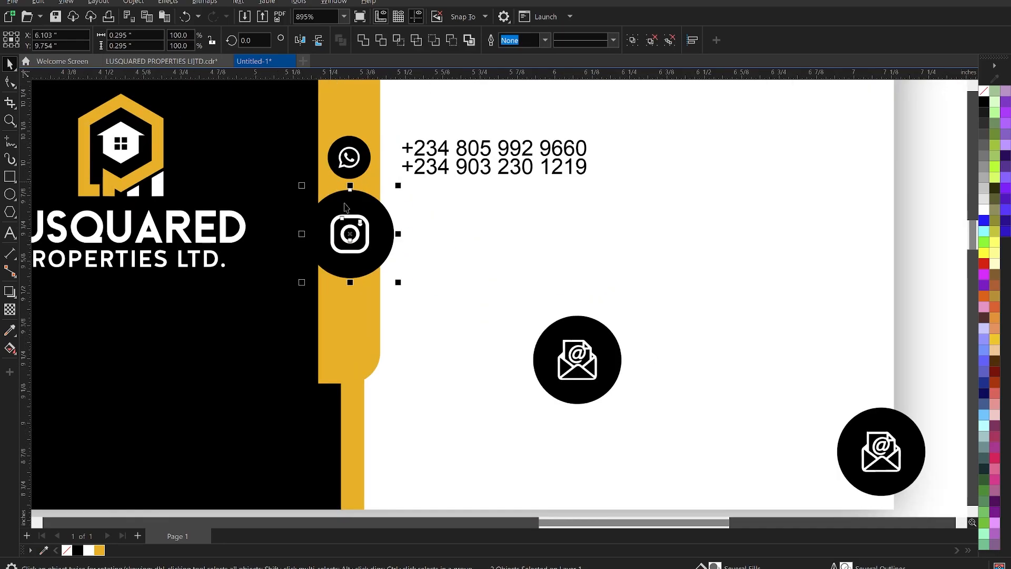
pyautogui.moveTo(404, 289); pyautogui.dragTo(381, 287)
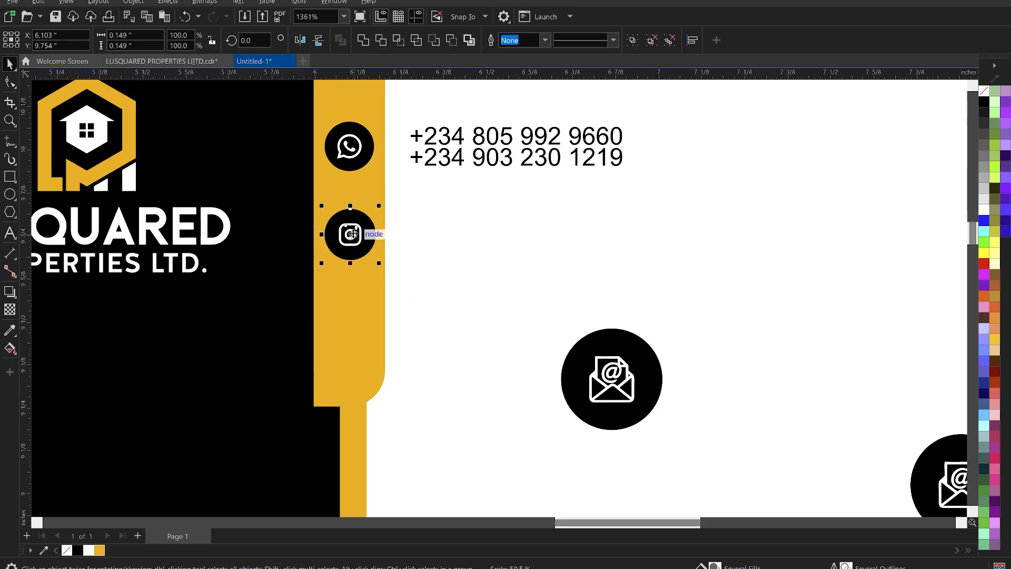
# - Shift the Instagram icon up closer to the WhatsApp icon and centre it horizontally on the gold tab
pyautogui.scroll(1, 353, 234)
pyautogui.moveTo(357, 227); pyautogui.dragTo(355, 214)
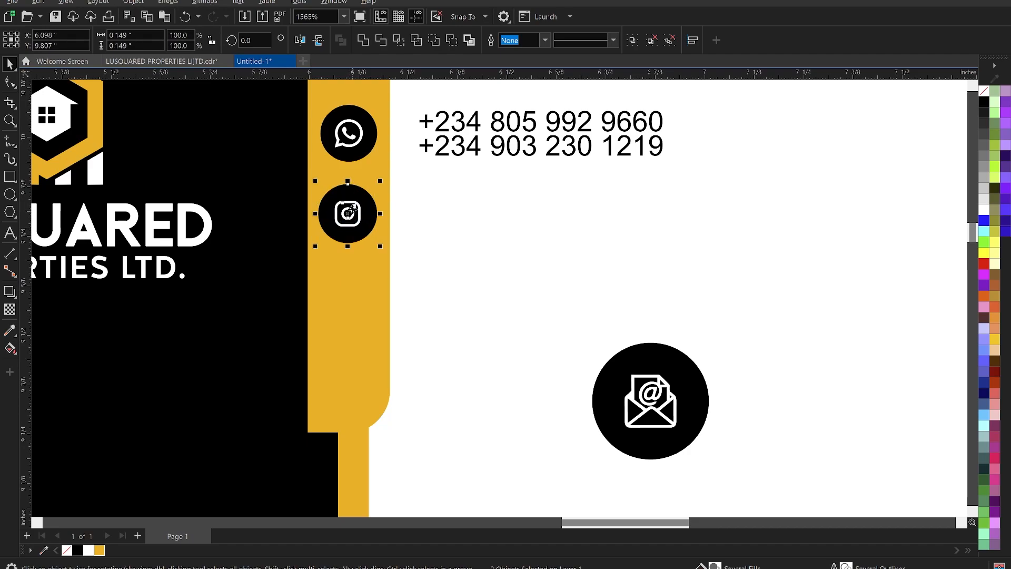
pyautogui.keyDown('shift'); pyautogui.click(363, 259); pyautogui.keyUp('shift')
pyautogui.press('c')
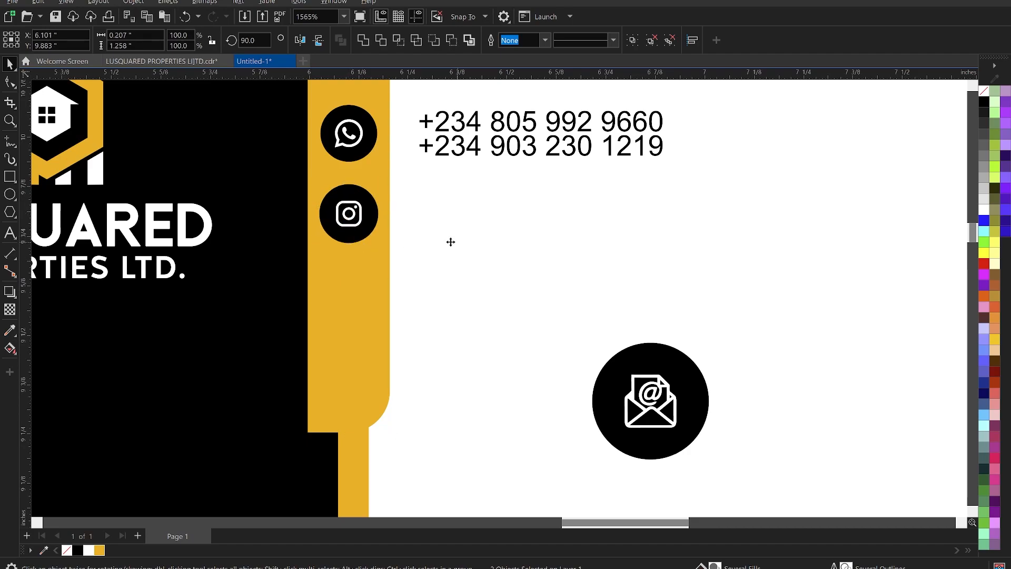
pyautogui.click(369, 215)
pyautogui.scroll(-2, 377, 222)
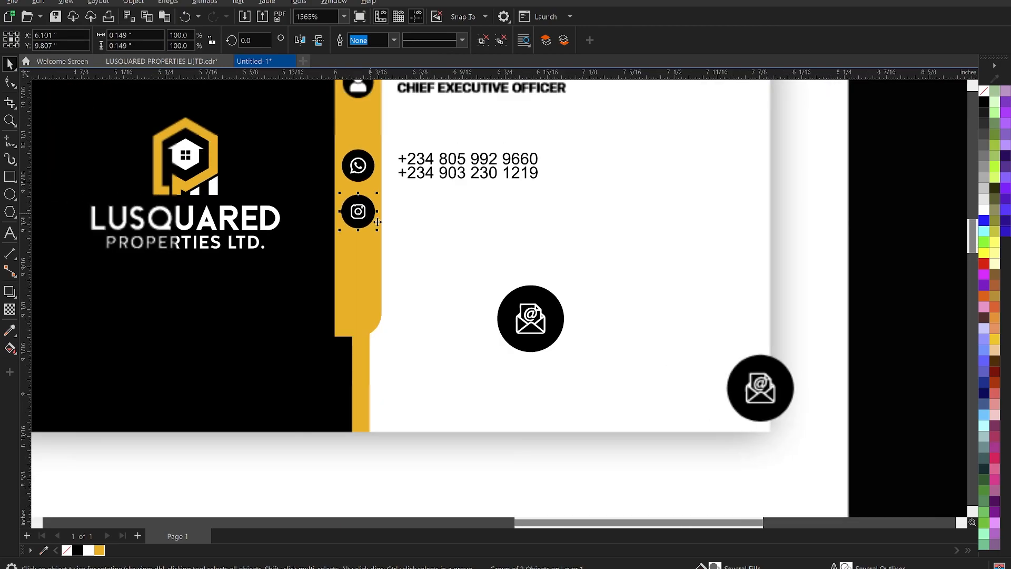
# - Duplicate the name line straight down beside the Instagram icon, below the phone numbers
pyautogui.scroll(-2, 377, 222)
pyautogui.click(440, 169)
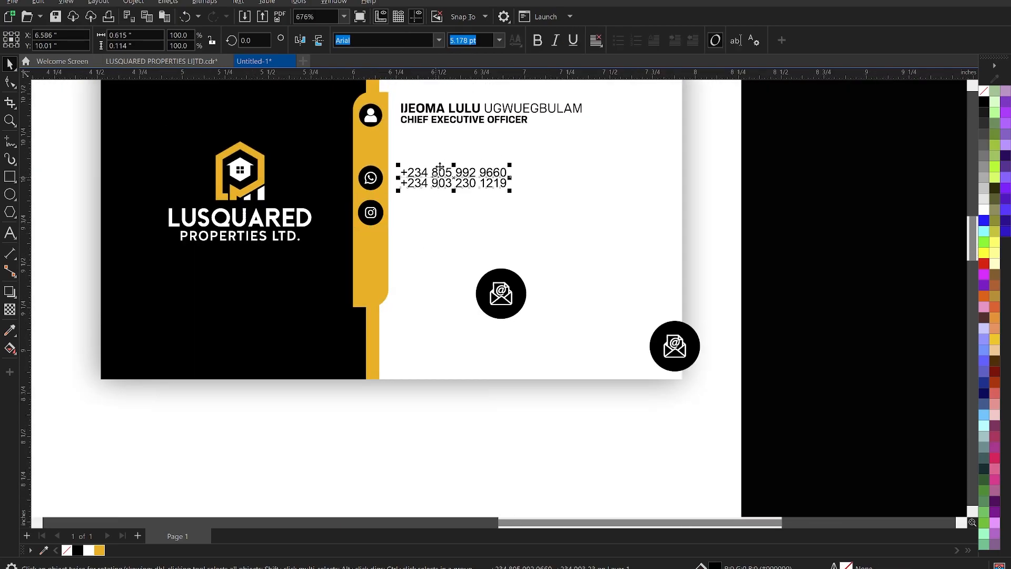
pyautogui.click(436, 112)
pyautogui.scroll(2, 435, 116)
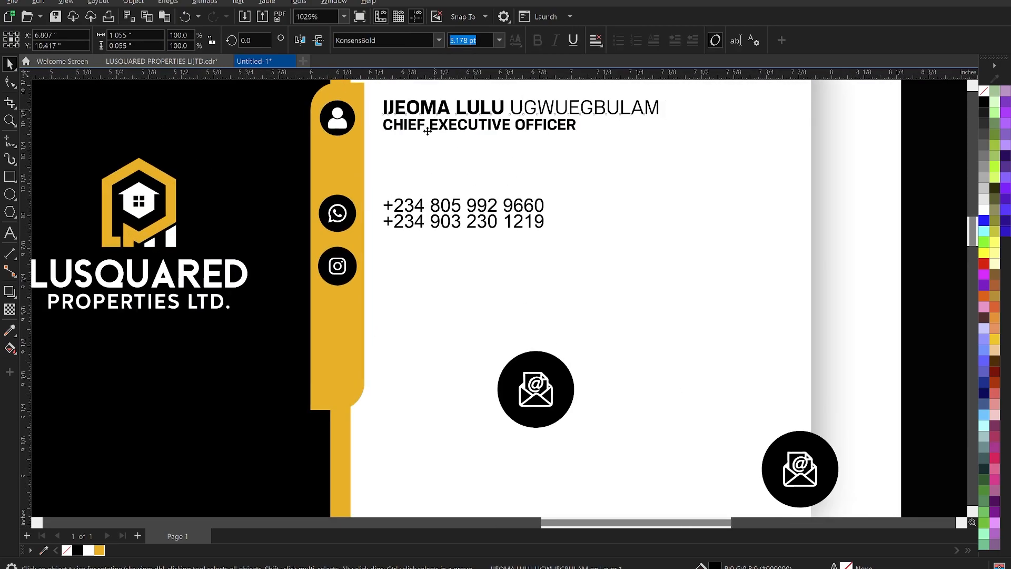
pyautogui.moveTo(428, 132); pyautogui.dragTo(448, 270)
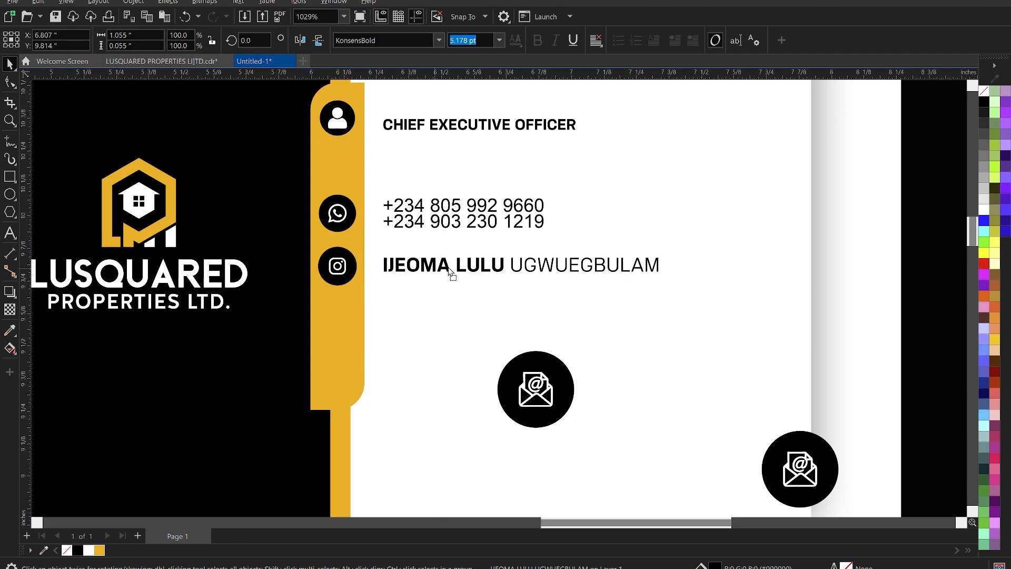
pyautogui.rightClick(449, 270)
pyautogui.scroll(-1, 443, 266)
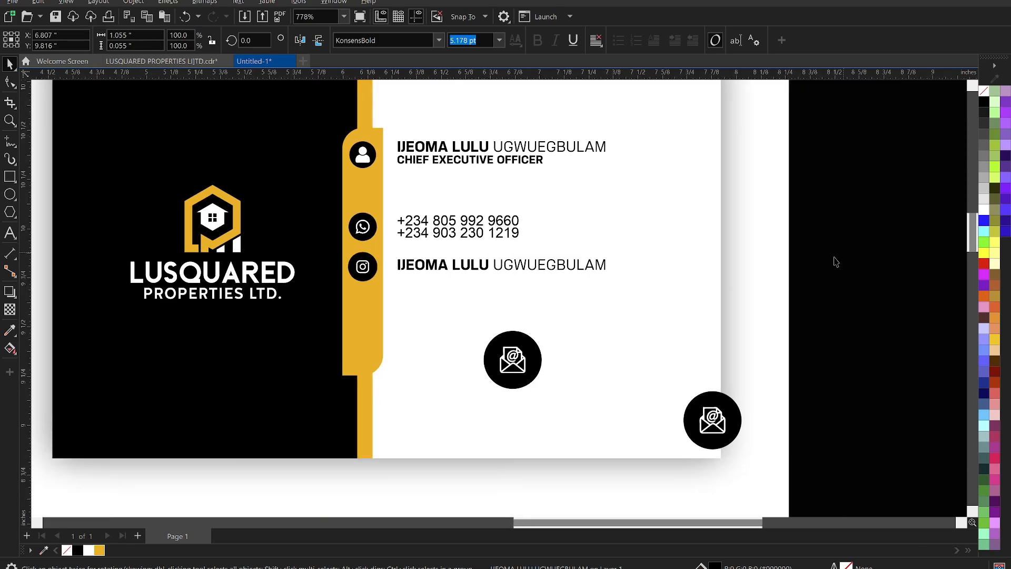
pyautogui.click(836, 261)
pyautogui.scroll(1, 491, 285)
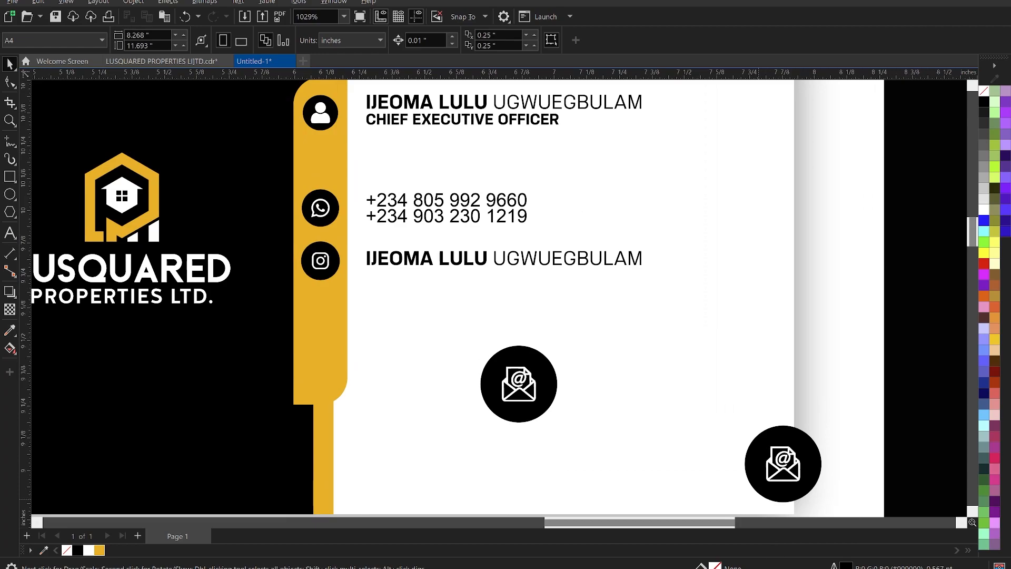
# - Switch to the Notepad contact details and cut the two Instagram handle lines
pyautogui.hotkey('alt', 'Tab')
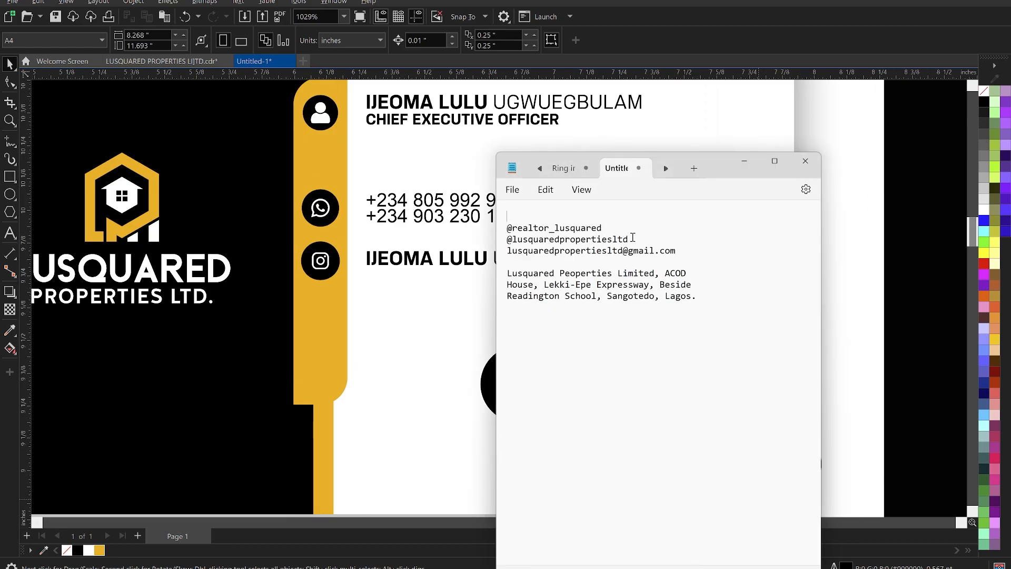
pyautogui.moveTo(630, 239); pyautogui.dragTo(503, 225)
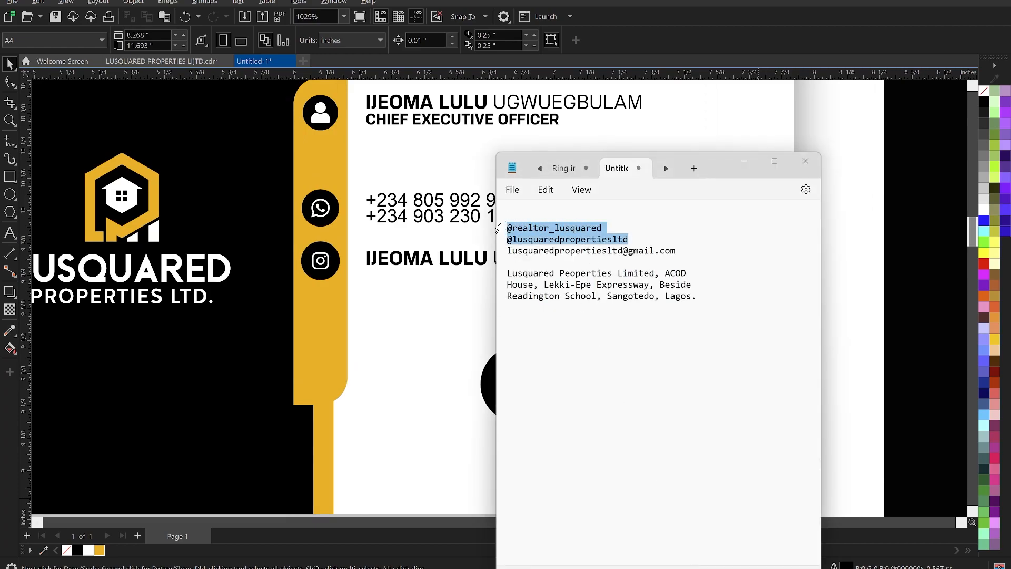
pyautogui.hotkey('ctrl', 'x')
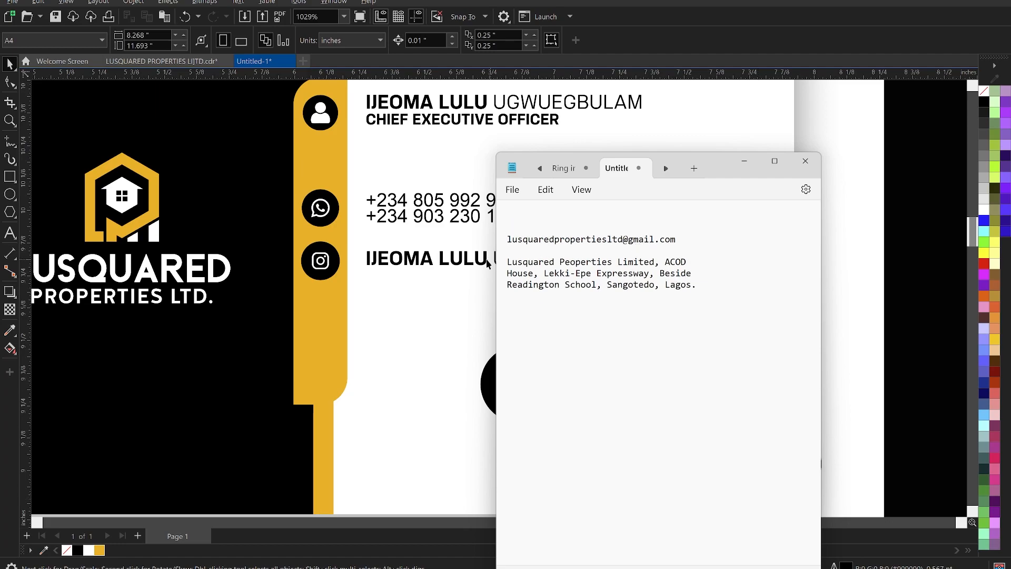
pyautogui.click(448, 263)
pyautogui.doubleClick(447, 263)
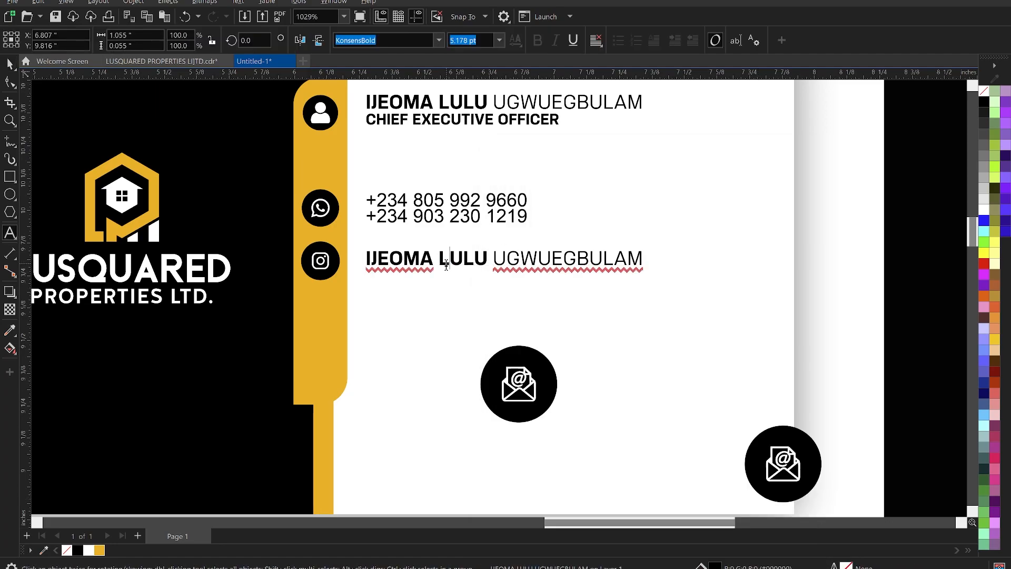
pyautogui.hotkey('ctrl', 'a')
pyautogui.hotkey('ctrl', 'v')
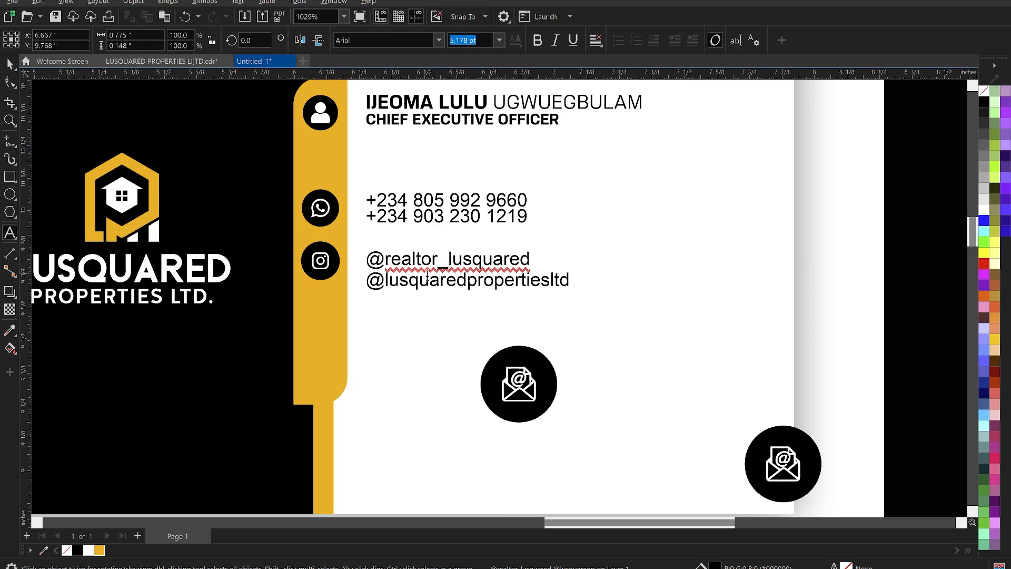
pyautogui.hotkey('ctrl', 'space')
# - Tighten the line spacing of the two Instagram handles and centre the text vertically on the Instagram icon
pyautogui.scroll(2, 401, 283)
pyautogui.scroll(3, 401, 283)
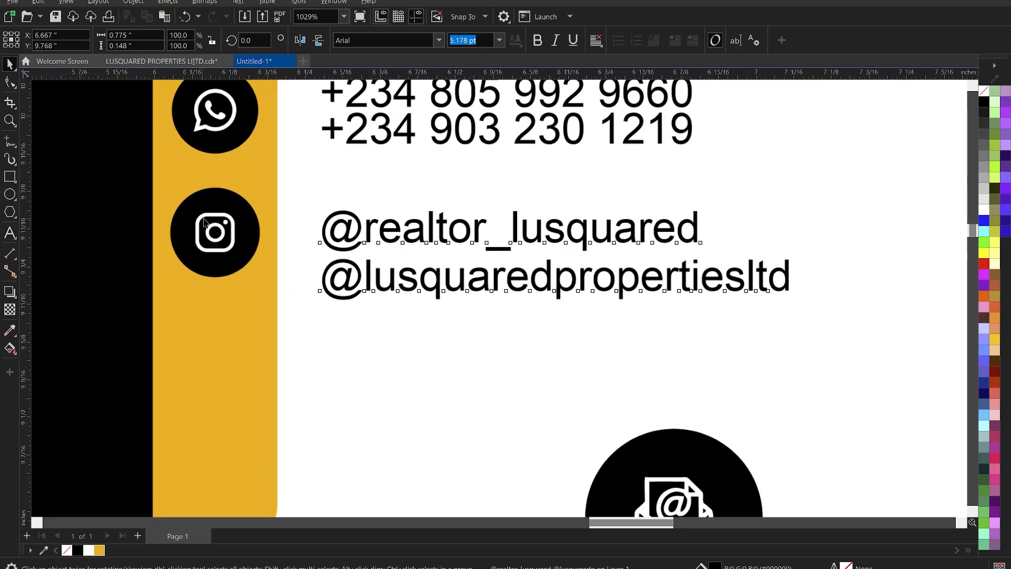
pyautogui.click(10, 83)
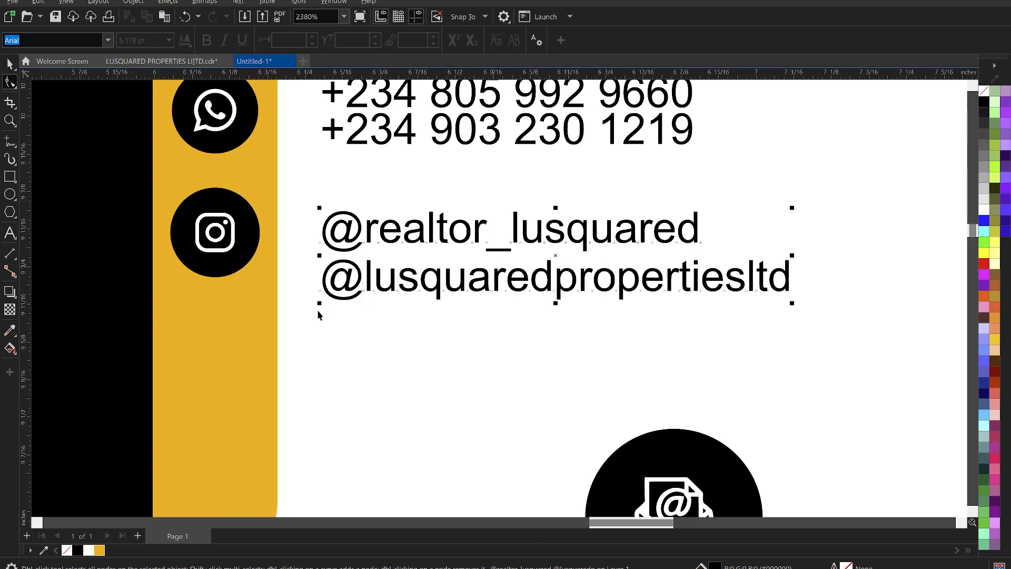
pyautogui.moveTo(320, 300); pyautogui.dragTo(321, 293)
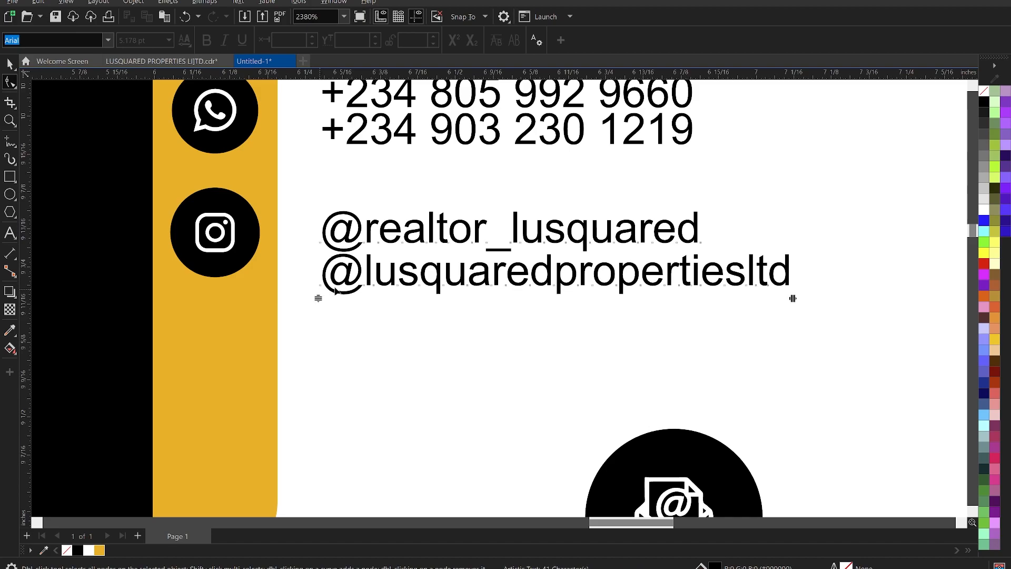
pyautogui.press('space')
pyautogui.scroll(-2, 252, 224)
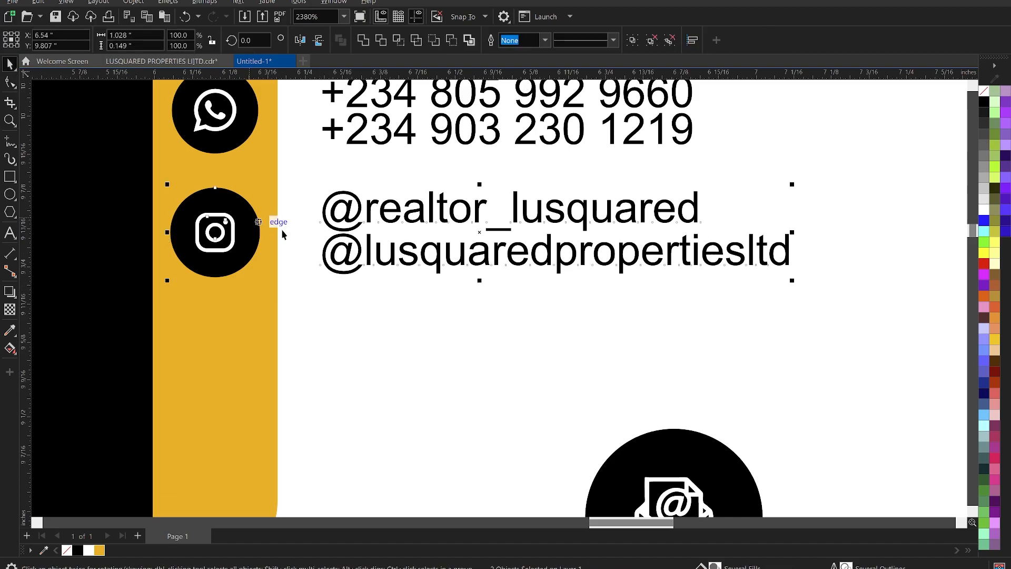
pyautogui.scroll(-3, 281, 229)
pyautogui.scroll(-1, 567, 264)
pyautogui.click(771, 257)
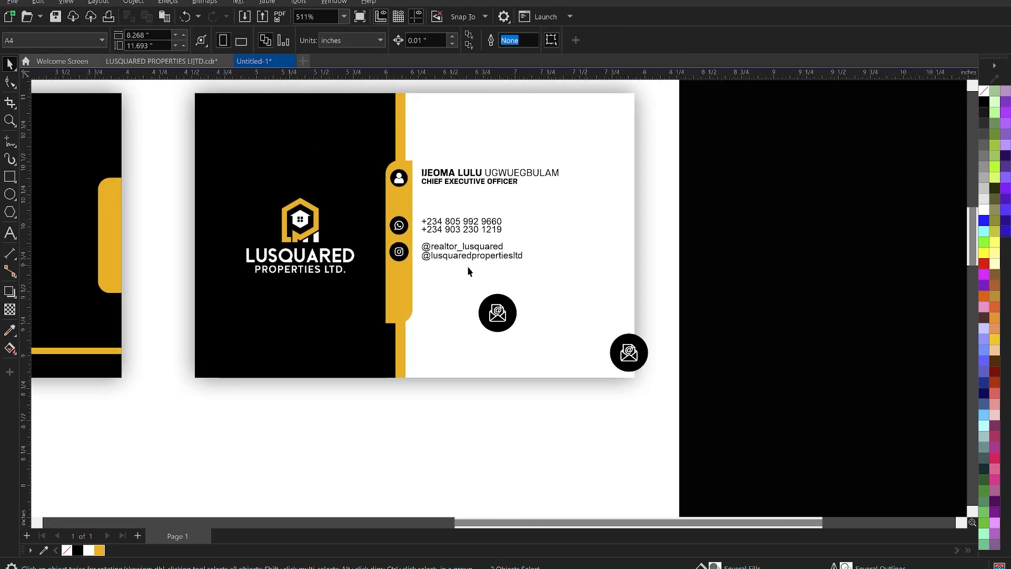
# - Move one of the mail icons onto the gold strip below the Instagram icon, shrink it to match, and centre it horizontally with that icon
pyautogui.scroll(1, 325, 289)
pyautogui.scroll(1, 466, 308)
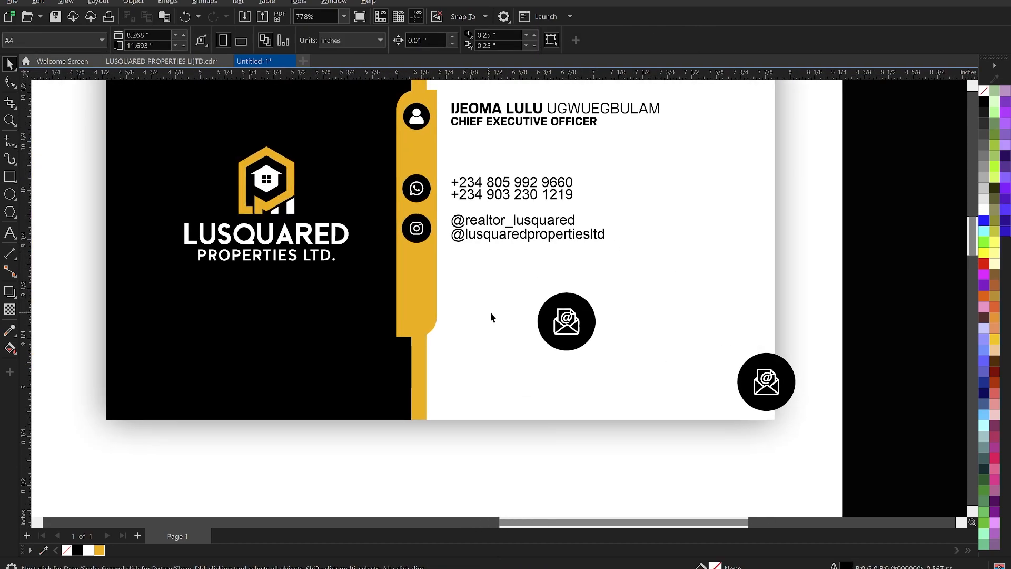
pyautogui.moveTo(580, 331); pyautogui.dragTo(429, 265)
pyautogui.scroll(4, 427, 273)
pyautogui.keyDown('shift'); pyautogui.click(432, 206); pyautogui.keyUp('shift')
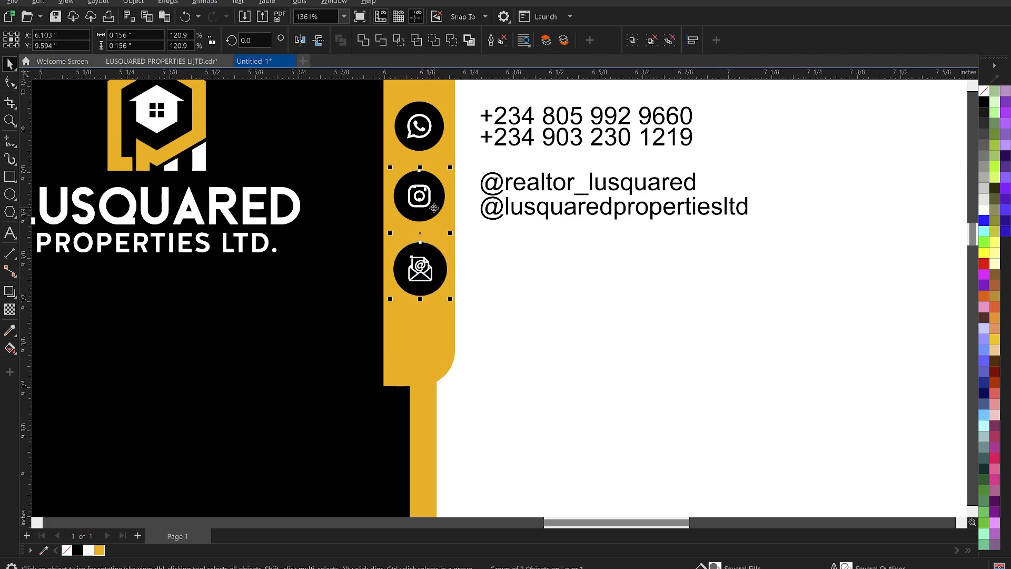
pyautogui.click(532, 251)
pyautogui.scroll(-3, 462, 230)
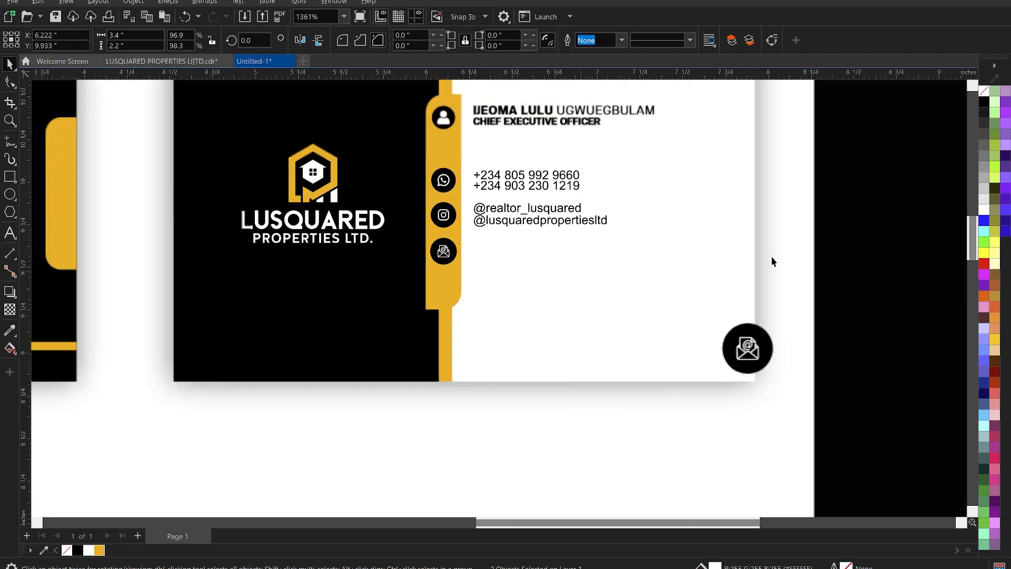
pyautogui.press('Escape')
pyautogui.scroll(1, 594, 228)
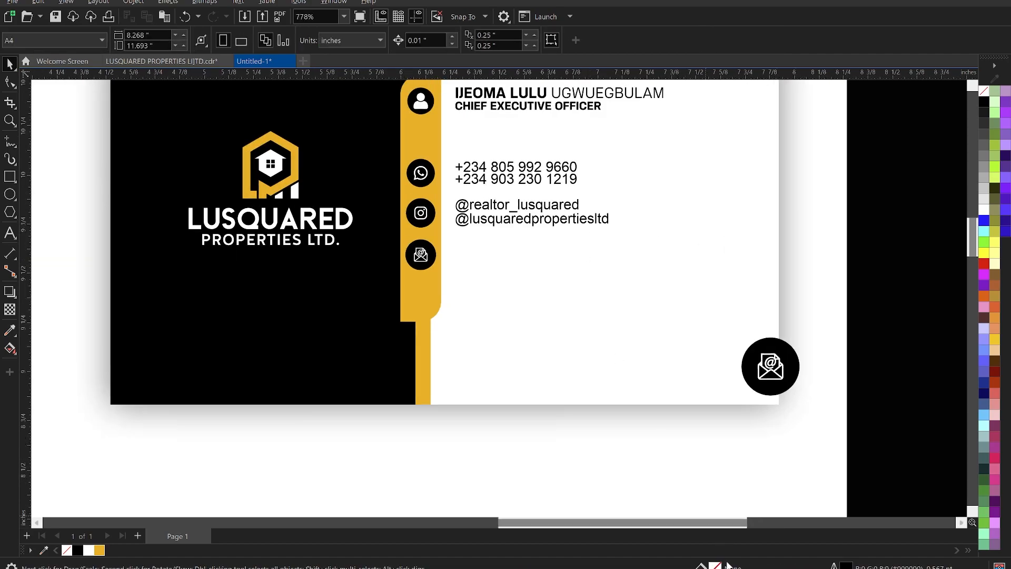
# - Switch to the Notepad contact details and copy the company e-mail address line
pyautogui.click(727, 567)
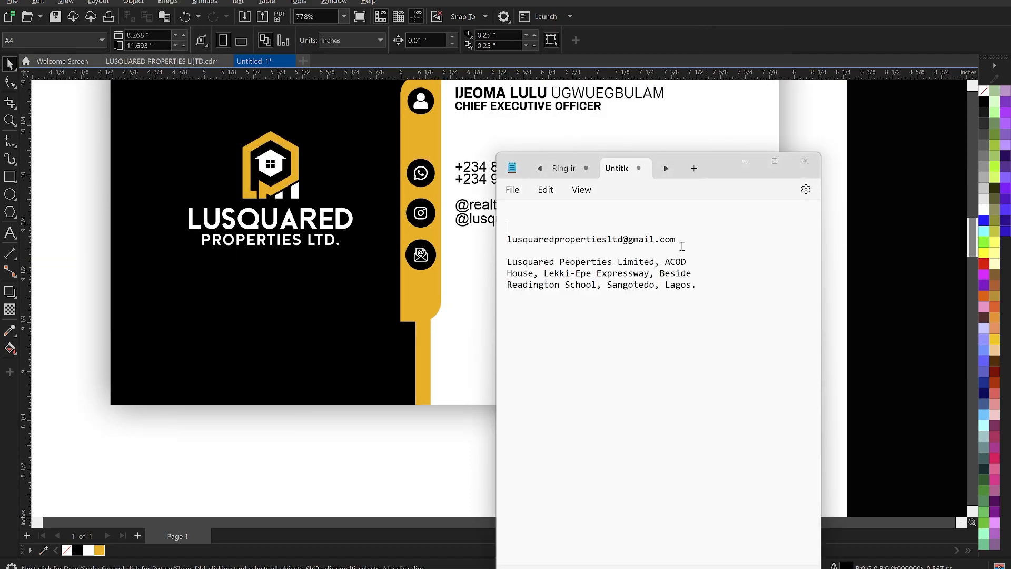
pyautogui.moveTo(560, 248); pyautogui.dragTo(501, 241)
pyautogui.hotkey('ctrl', 'c')
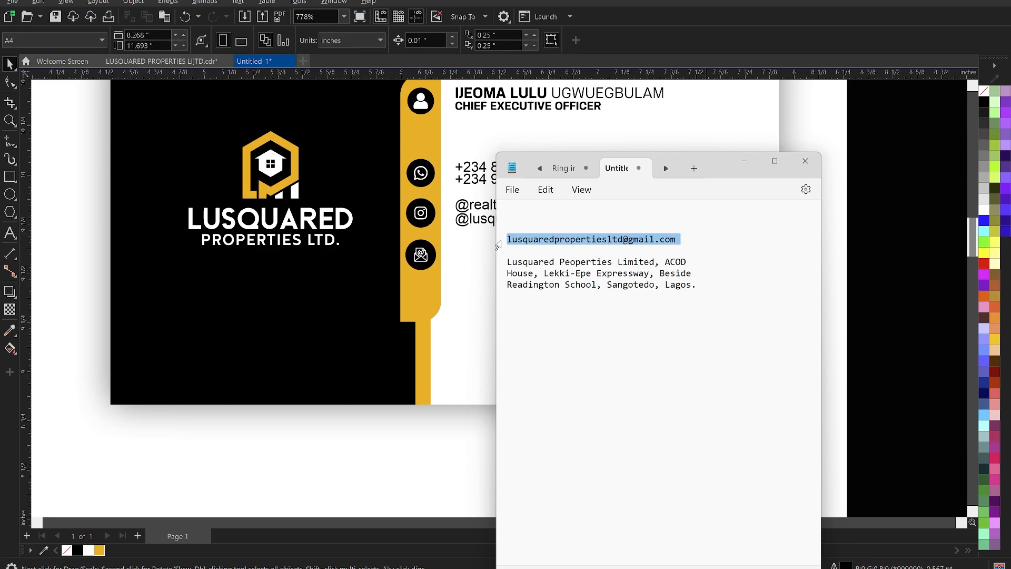
# - Return to the card in CorelDRAW and duplicate the name line straight down beside the mail icon
pyautogui.click(473, 225)
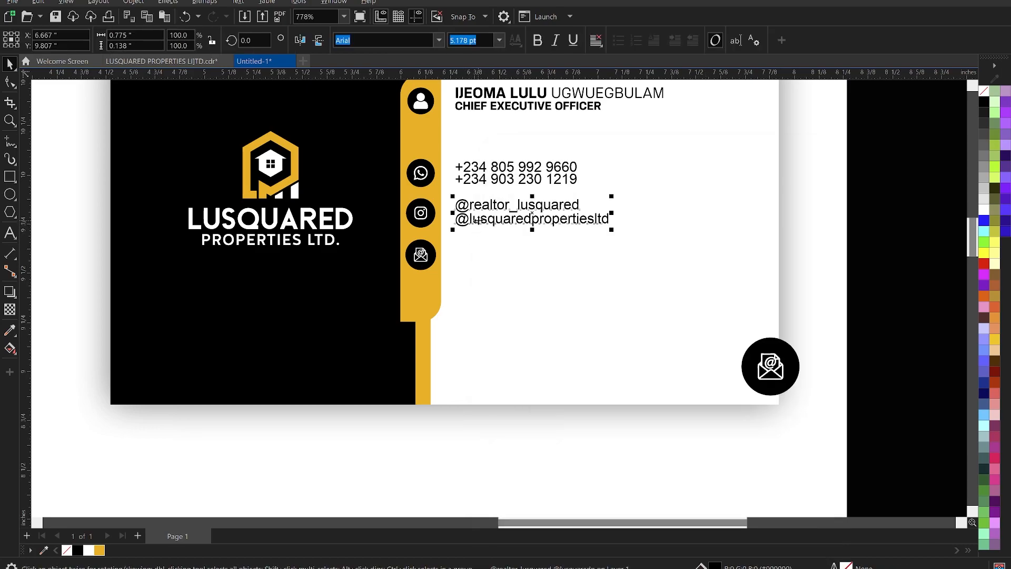
pyautogui.scroll(-1, 472, 179)
pyautogui.scroll(1, 474, 158)
pyautogui.click(472, 159)
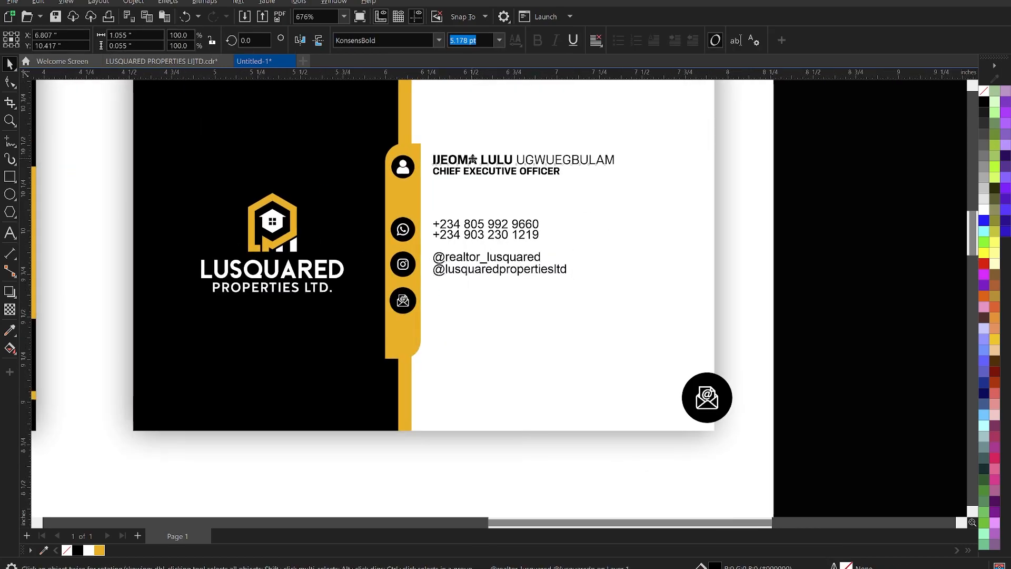
pyautogui.moveTo(483, 164); pyautogui.dragTo(484, 305)
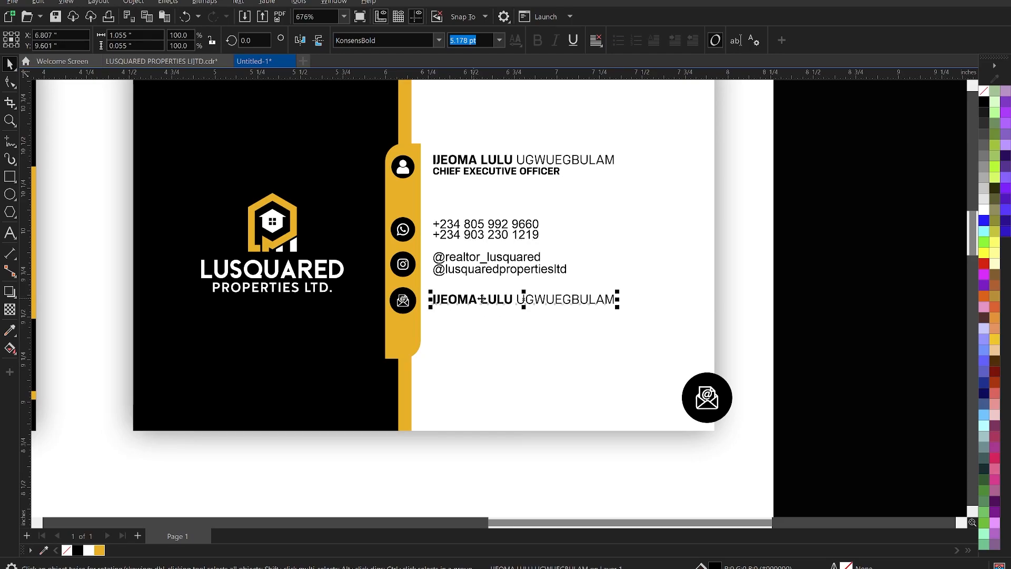
# - Replace the duplicated name line with the copied company e-mail address and centre it vertically on the mail icon
pyautogui.doubleClick(479, 299)
pyautogui.hotkey('ctrl', 'a')
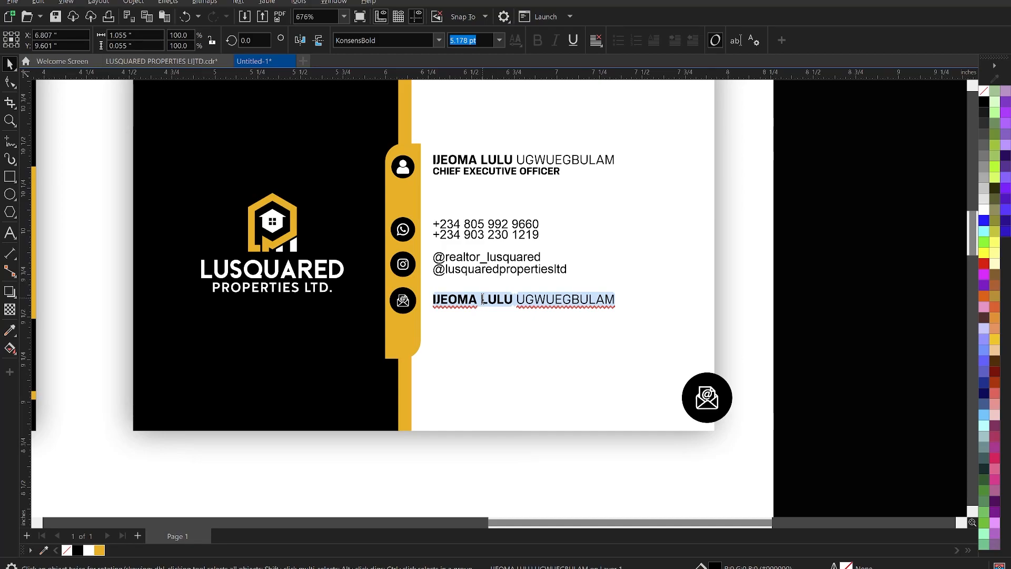
pyautogui.hotkey('ctrl', 'v')
pyautogui.hotkey('ctrl', 'space')
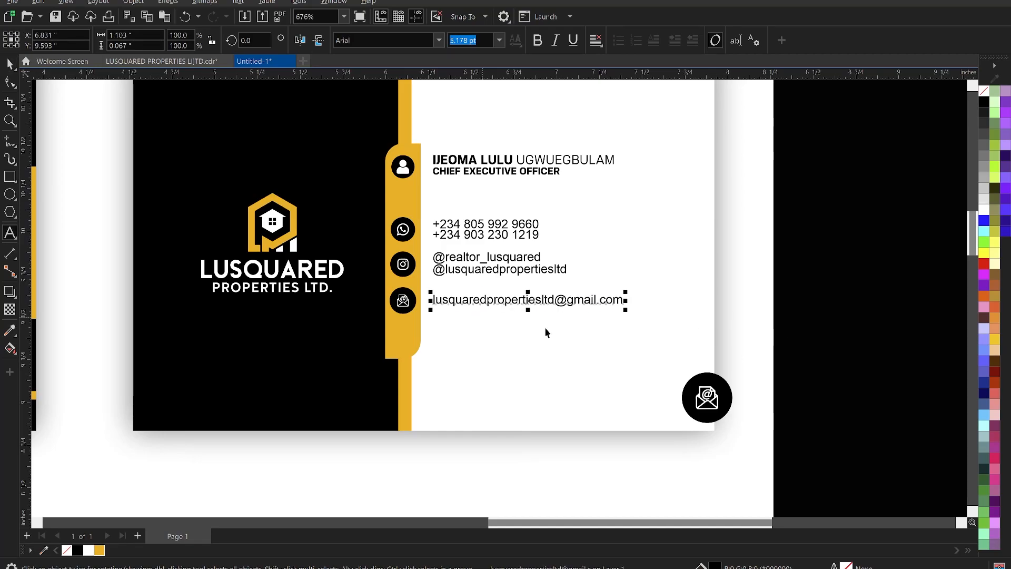
pyautogui.keyDown('shift'); pyautogui.click(413, 297); pyautogui.keyUp('shift')
pyautogui.click(787, 253)
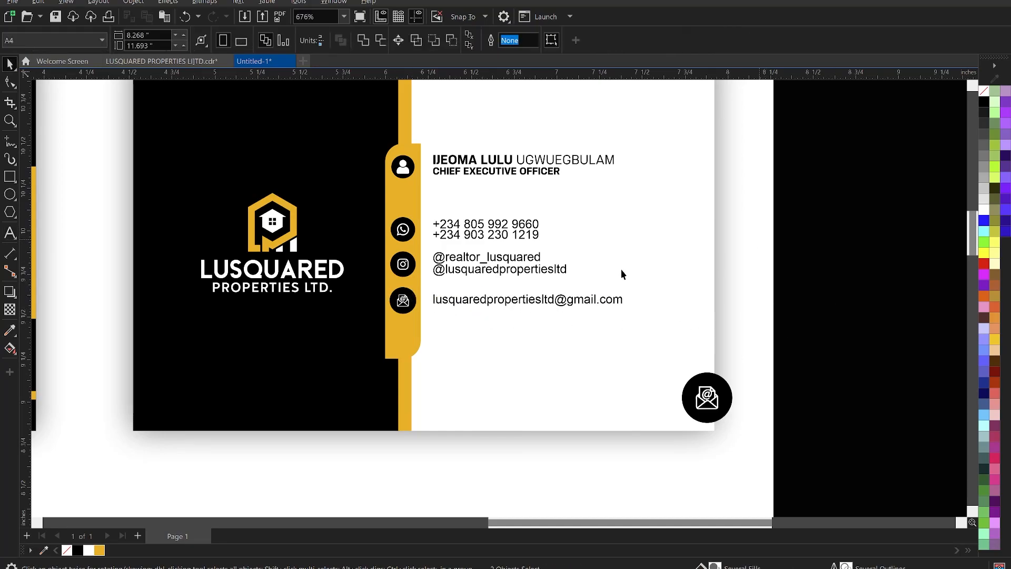
# - Set the phone numbers, Instagram handles and e-mail address together in the KonsensRegular font
pyautogui.keyDown('shift'); pyautogui.click(528, 259); pyautogui.keyUp('shift')
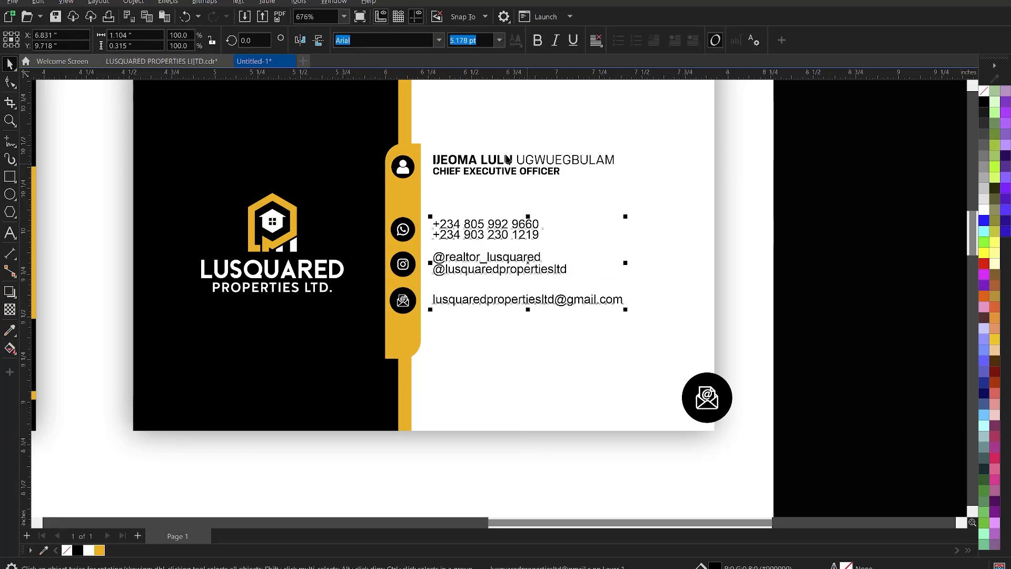
pyautogui.click(438, 40)
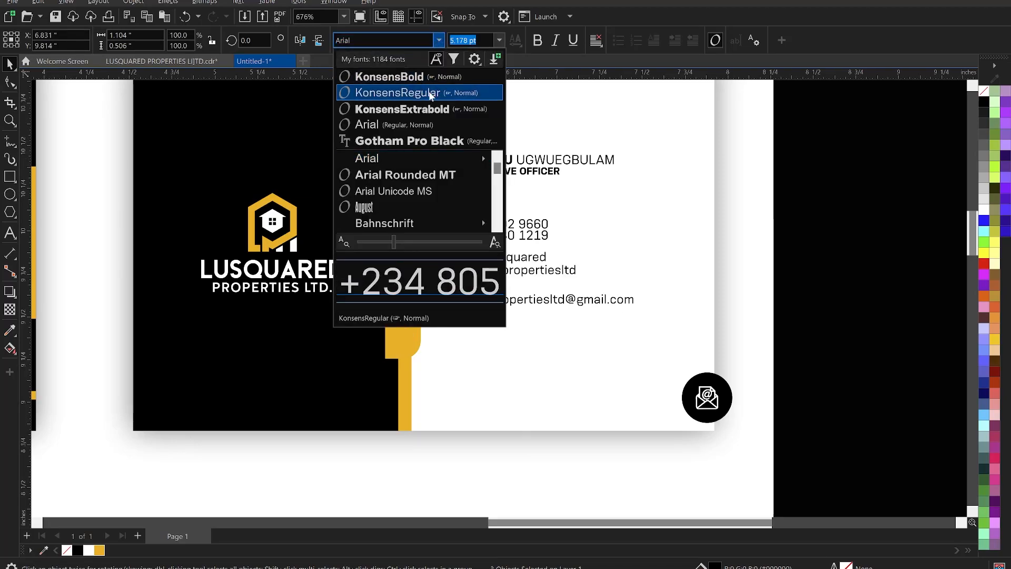
pyautogui.press('Escape')
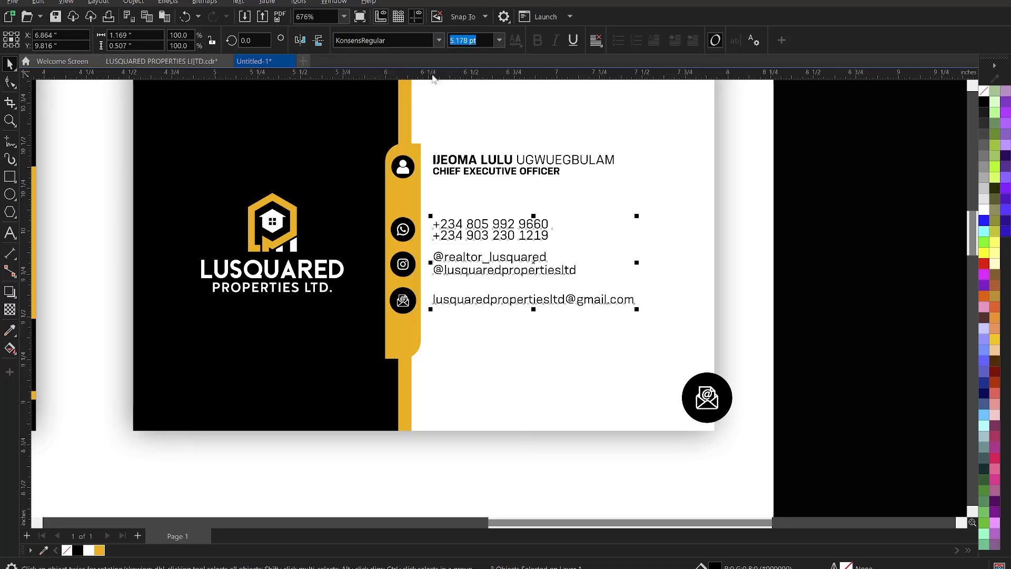
pyautogui.click(752, 304)
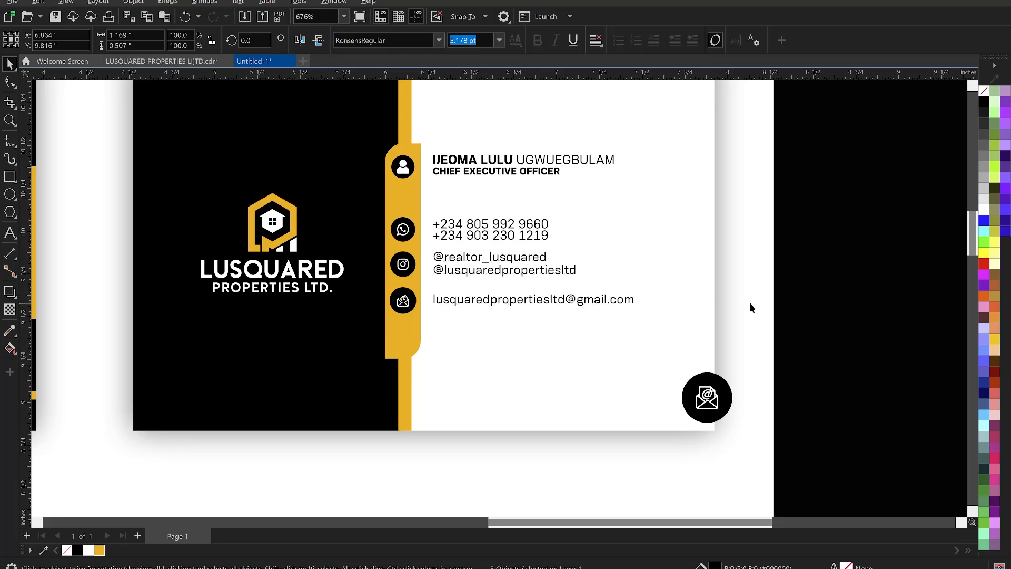
# - Recentre the phone, Instagram and e-mail texts vertically on their matching WhatsApp, Instagram and mail icons
pyautogui.click(470, 243)
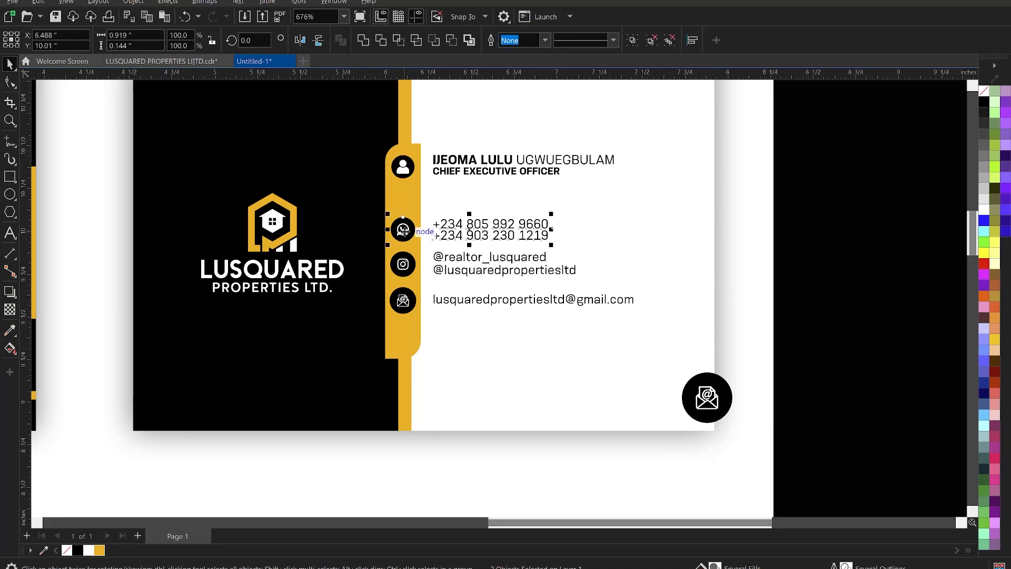
pyautogui.keyDown('shift'); pyautogui.click(403, 230); pyautogui.keyUp('shift')
pyautogui.click(447, 274)
pyautogui.keyDown('shift'); pyautogui.click(410, 269); pyautogui.keyUp('shift')
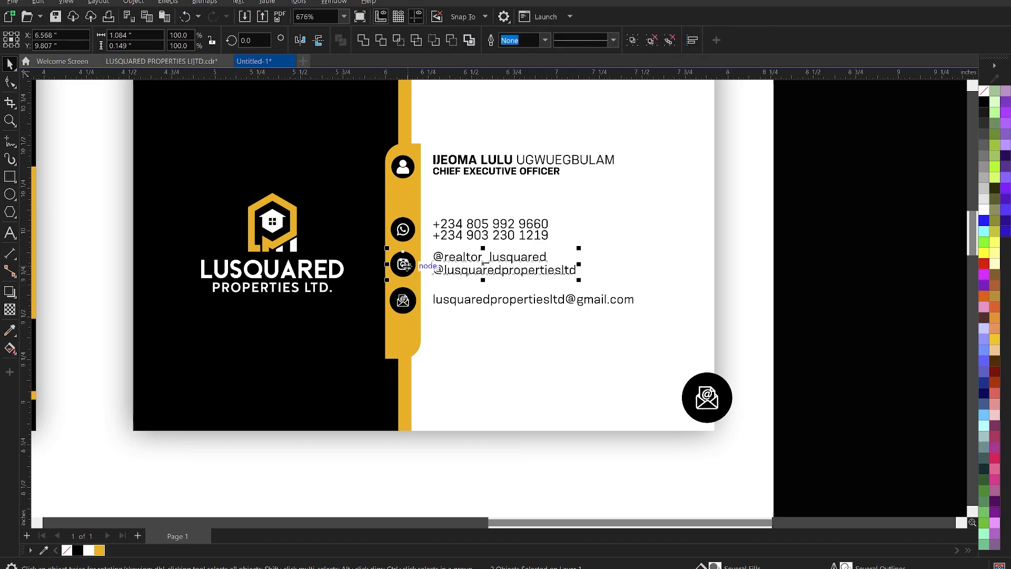
pyautogui.click(475, 302)
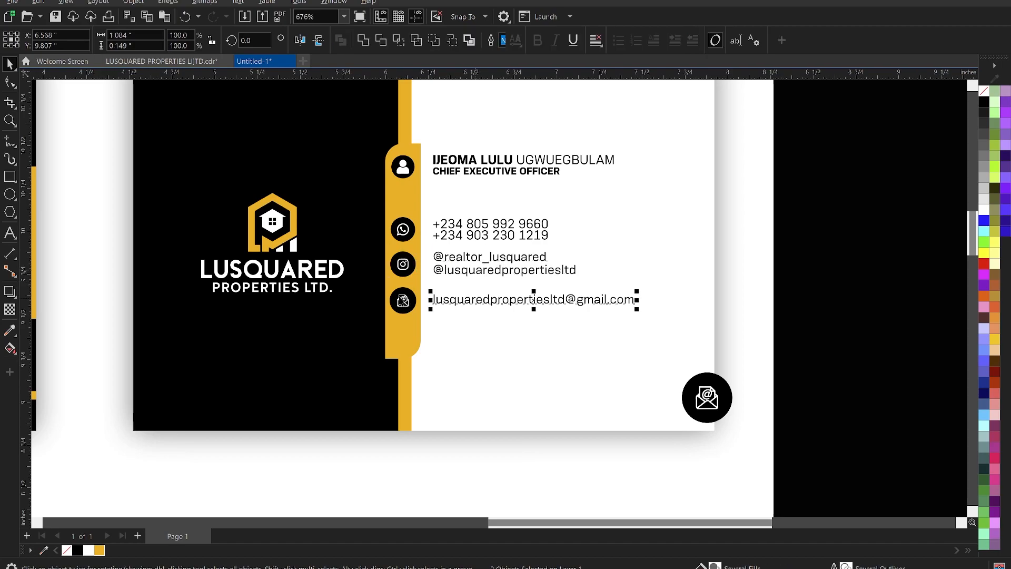
pyautogui.keyDown('shift'); pyautogui.click(404, 299); pyautogui.keyUp('shift')
pyautogui.click(761, 270)
pyautogui.scroll(-1, 740, 279)
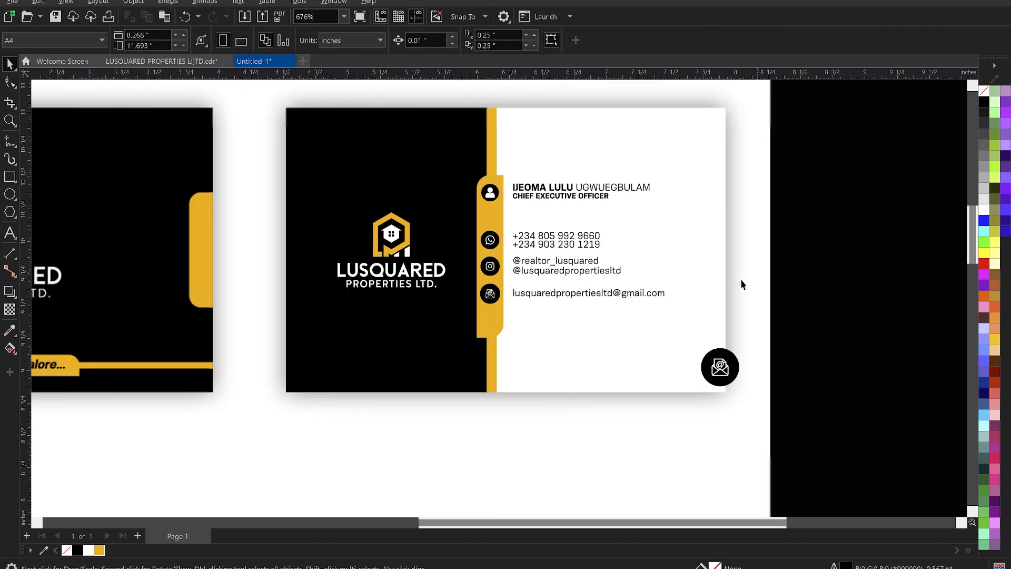
# - Move the spare mail icon onto the gold strip's lower end and scale it down to about 0.163 in
pyautogui.scroll(3, 507, 324)
pyautogui.scroll(2, 659, 346)
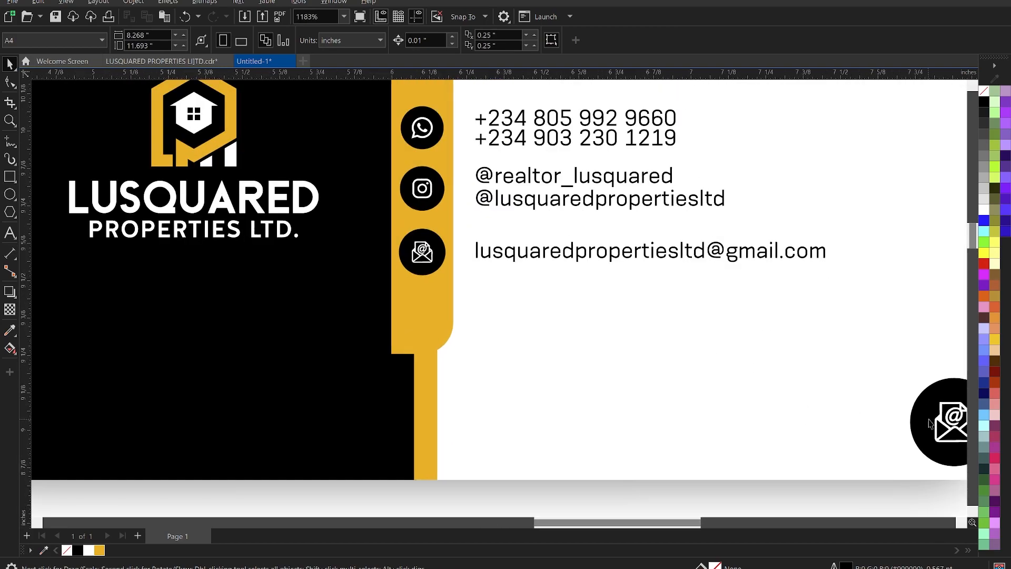
pyautogui.click(858, 403)
pyautogui.moveTo(945, 427); pyautogui.dragTo(408, 327)
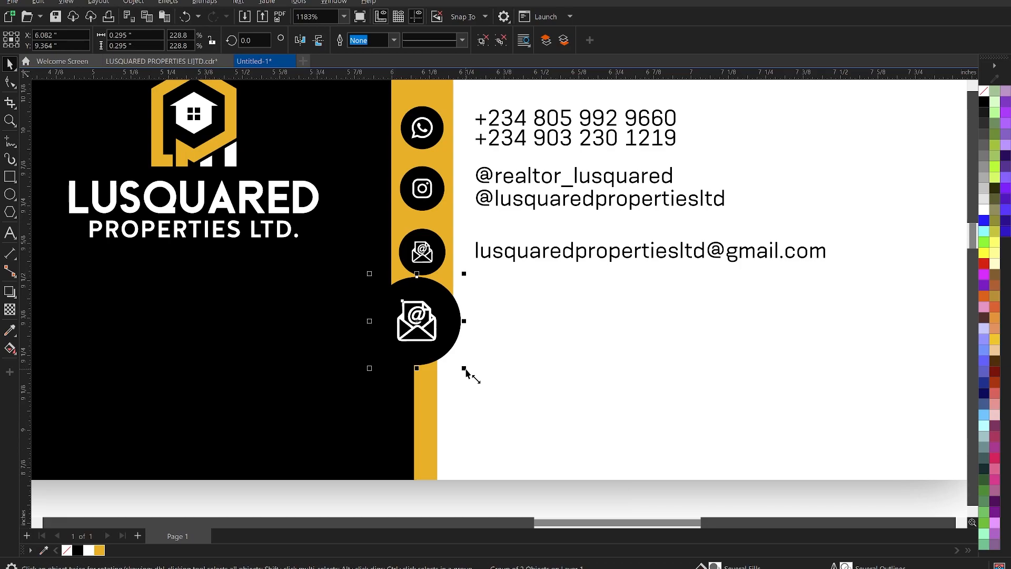
pyautogui.moveTo(467, 369); pyautogui.dragTo(448, 349)
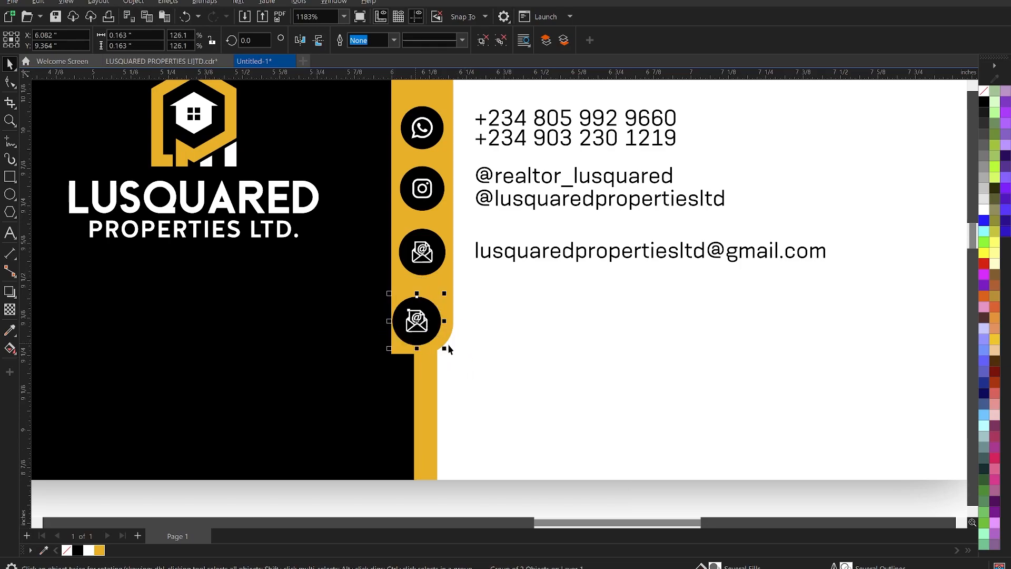
# - Nudge the e-mail row up 0.02 in and the Instagram and e-mail rows together up another 0.02 in, icons included
pyautogui.keyDown('shift'); pyautogui.click(493, 258); pyautogui.keyUp('shift')
pyautogui.press('Up')
pyautogui.press('Up')
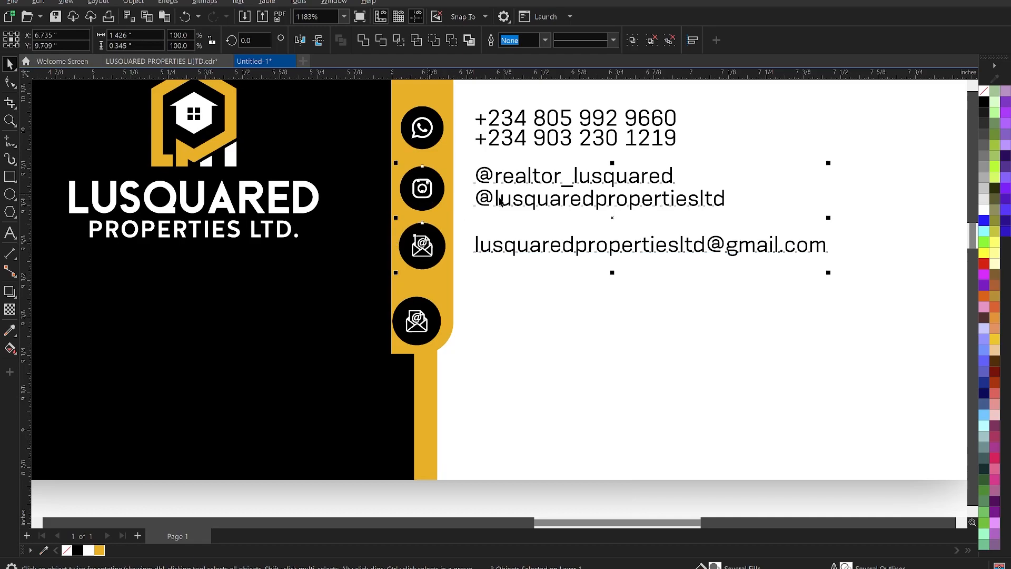
pyautogui.press('Up')
pyautogui.press('Up')
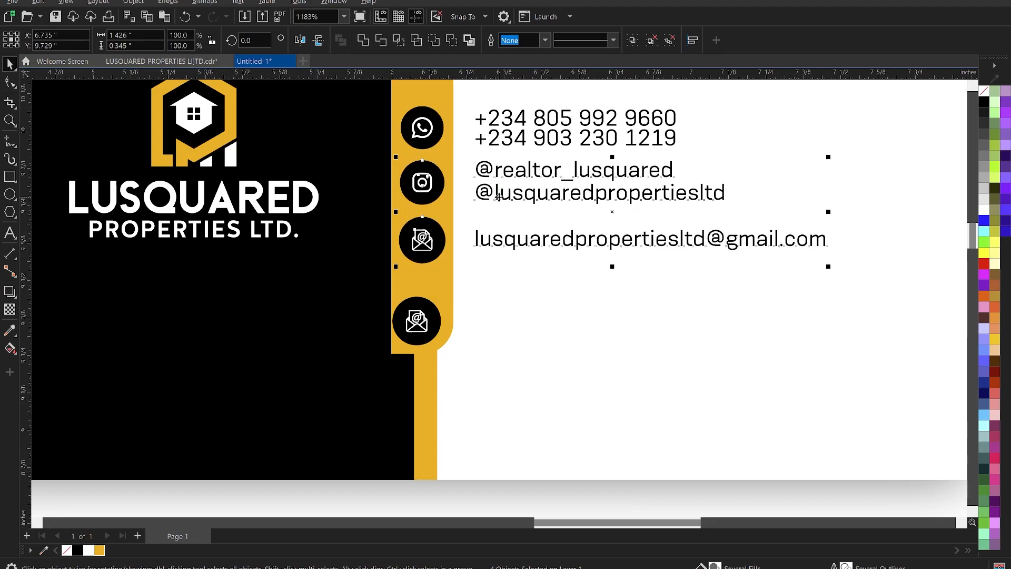
# - Move the spare mail icon up beneath the placed mail icon and reduce it to 0.154 in to match
pyautogui.click(428, 325)
pyautogui.moveTo(426, 325)
pyautogui.mouseDown()
pyautogui.moveTo(430, 297)
pyautogui.moveTo(430, 306)
pyautogui.mouseUp()
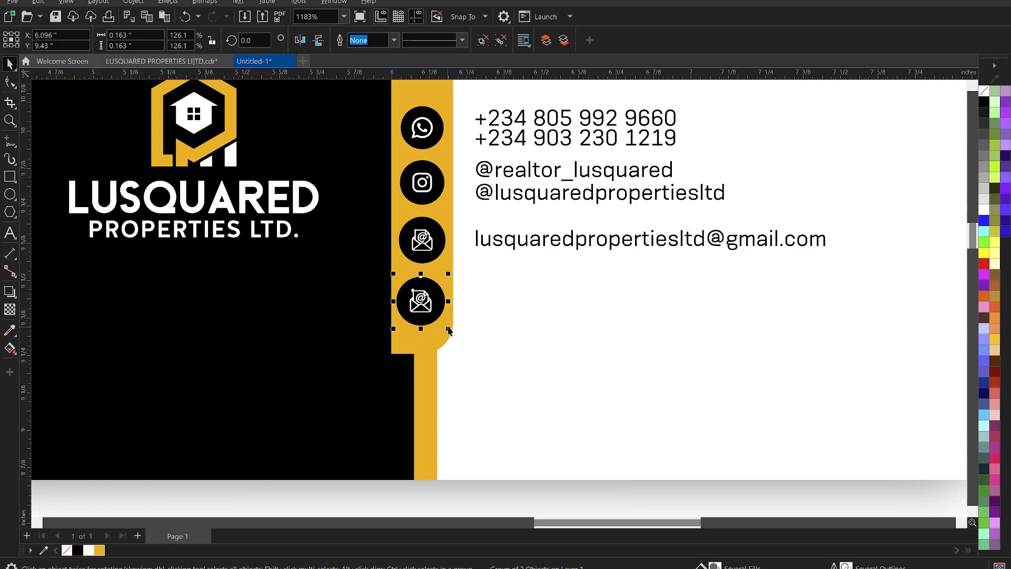
pyautogui.scroll(-3, 442, 322)
pyautogui.scroll(5, 441, 322)
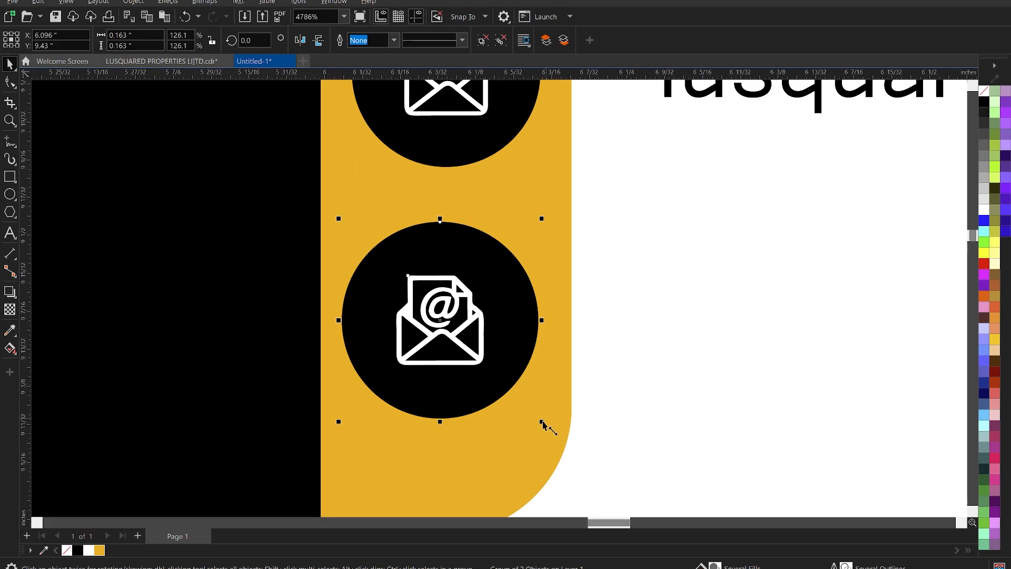
pyautogui.moveTo(541, 421); pyautogui.dragTo(537, 418)
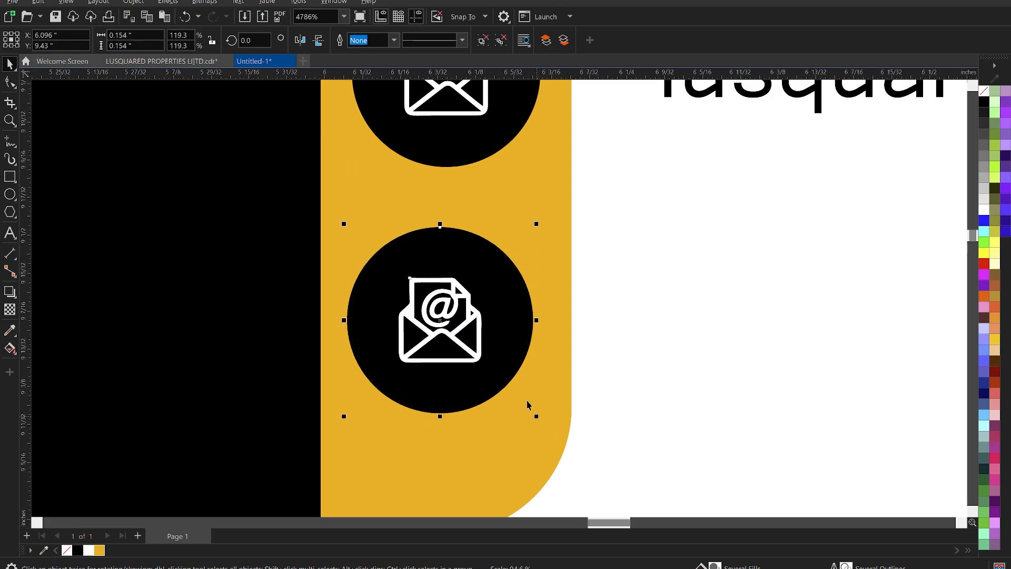
pyautogui.scroll(-8, 431, 243)
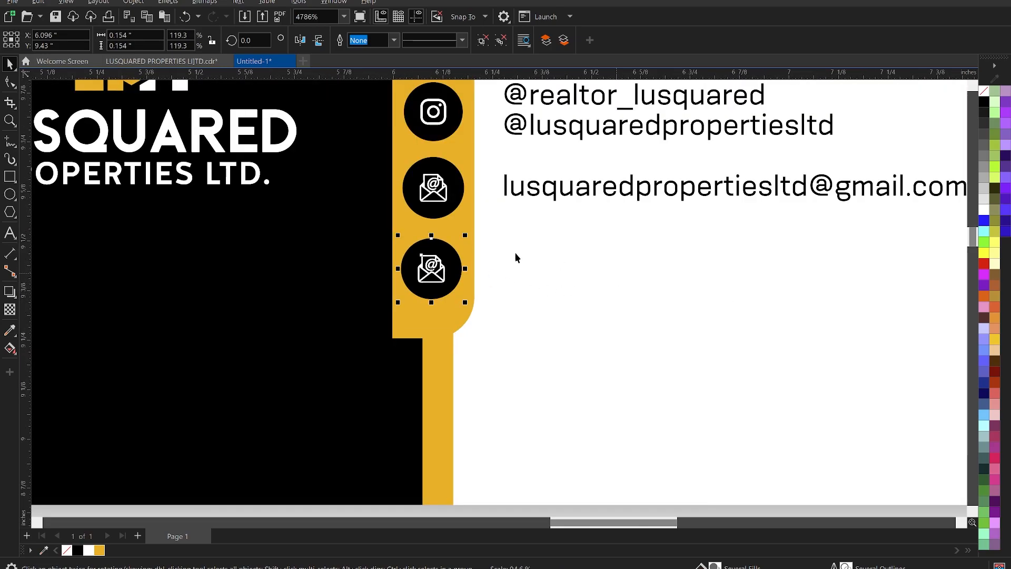
pyautogui.scroll(-5, 411, 243)
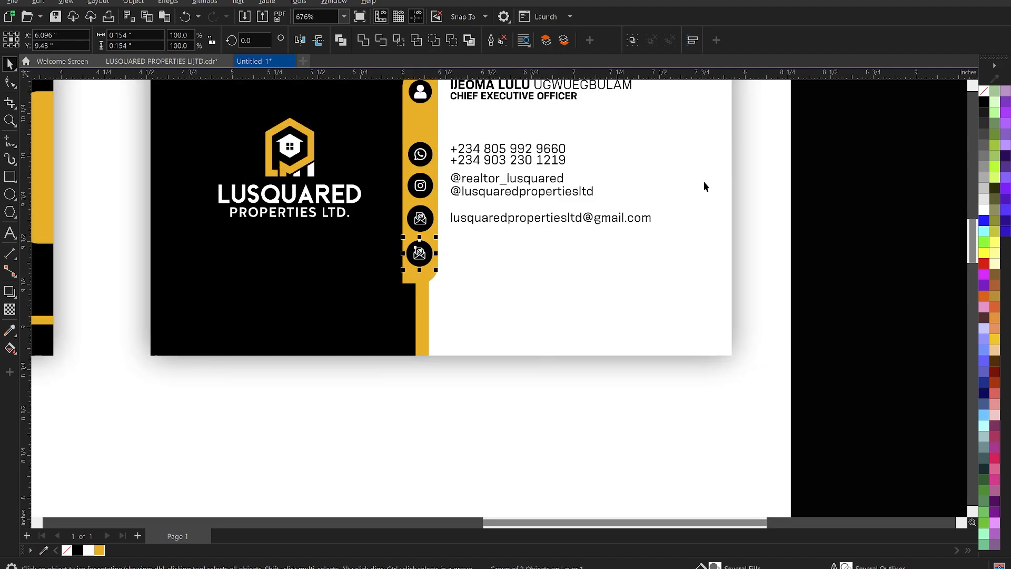
# - Delete the white envelope symbol from the lowest icon, keeping only its black circle
pyautogui.moveTo(904, 361); pyautogui.dragTo(412, 236)
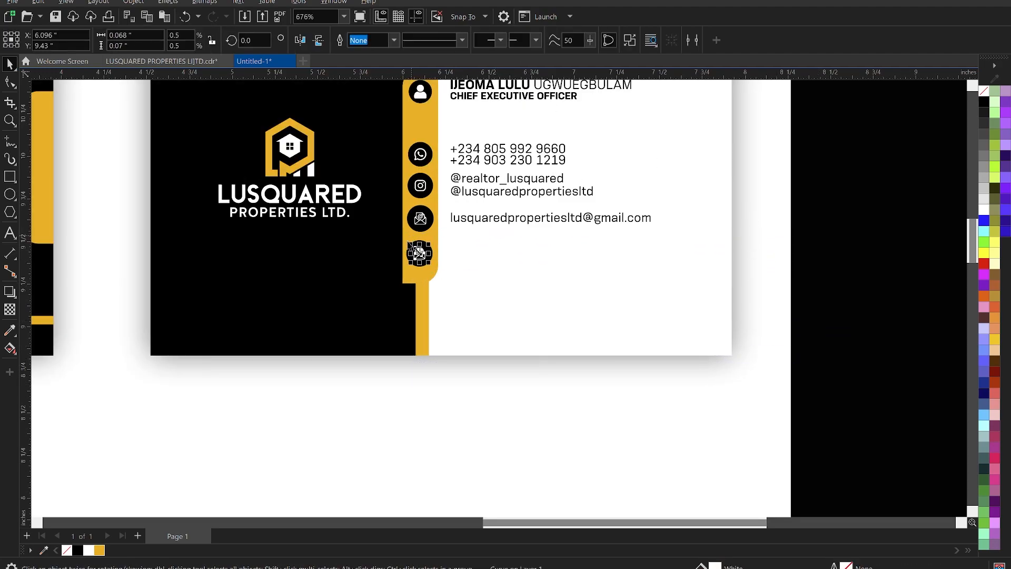
pyautogui.scroll(3, 412, 235)
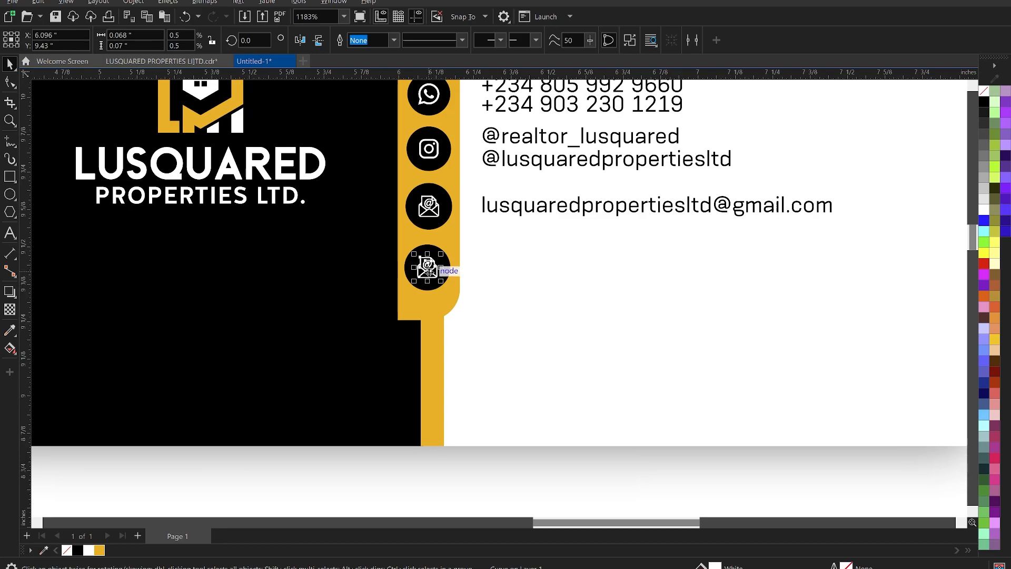
pyautogui.press('Delete')
pyautogui.scroll(-4, 695, 256)
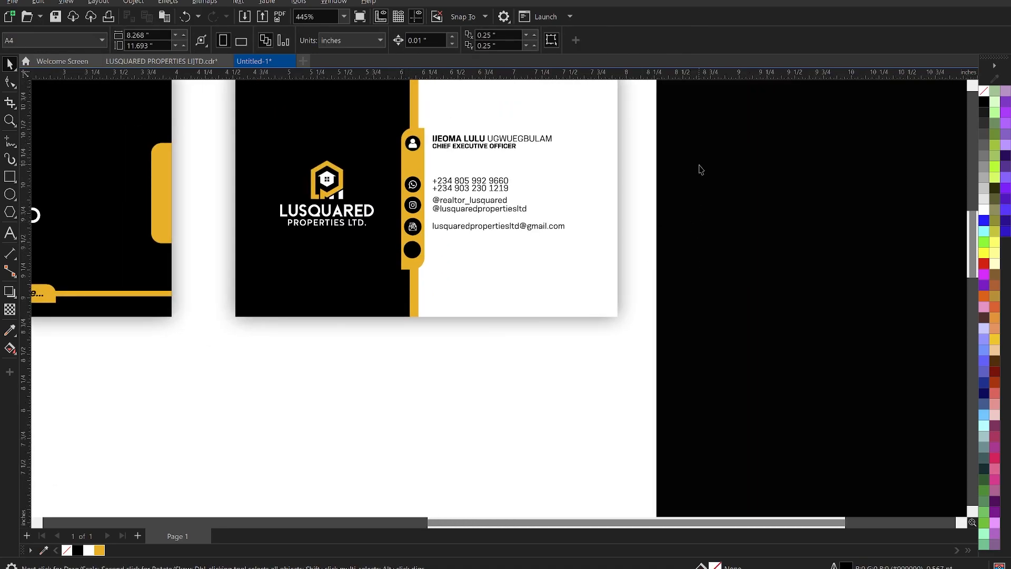
# - Start an import and browse to the Documents > MY PROJECTS > TUTORIALS > FLYER folder
pyautogui.rightClick(700, 168)
pyautogui.click(733, 225)
pyautogui.click(55, 173)
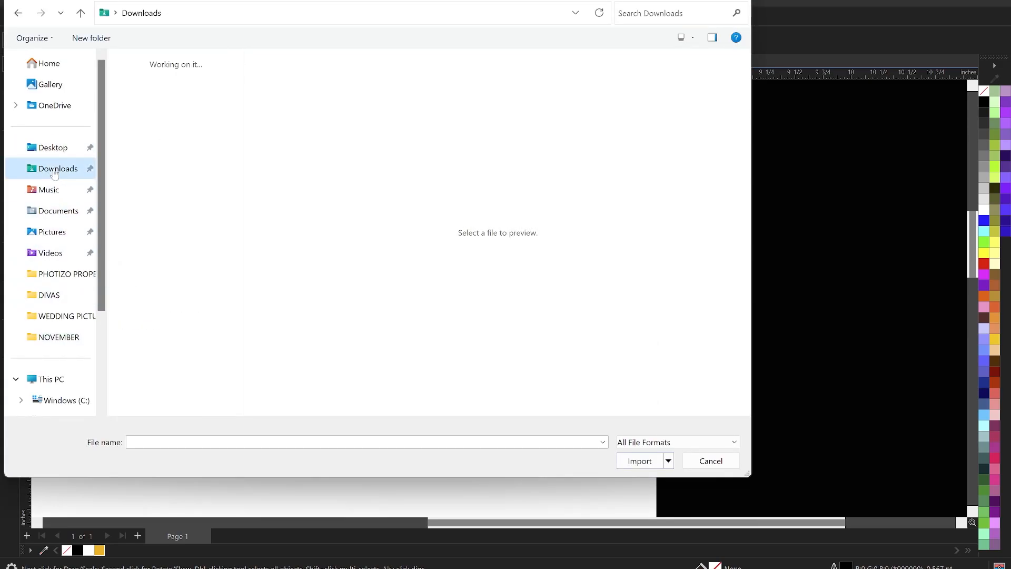
pyautogui.click(52, 220)
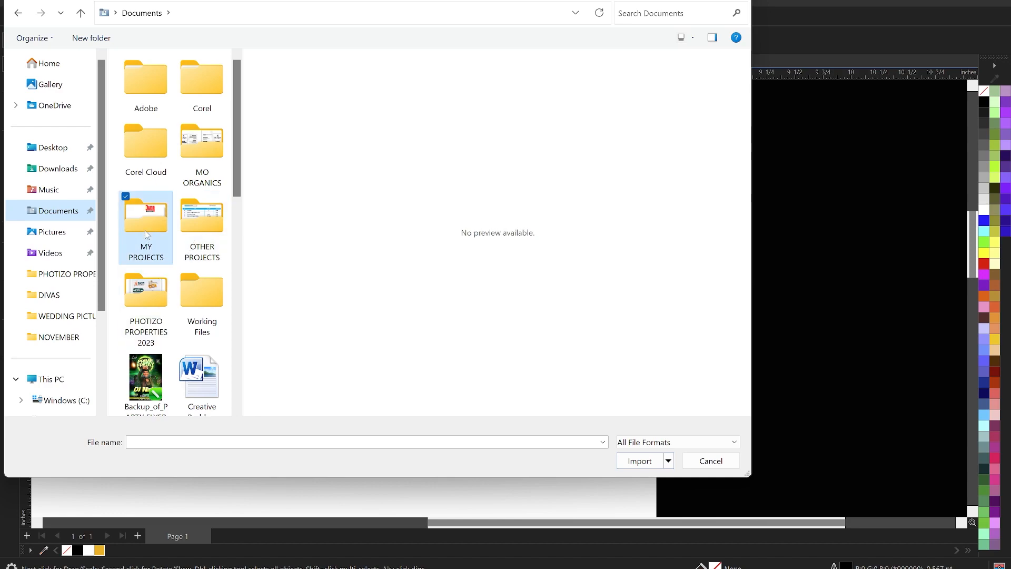
pyautogui.doubleClick(138, 216)
pyautogui.scroll(-10, 162, 182)
pyautogui.scroll(3, 162, 201)
pyautogui.doubleClick(160, 195)
pyautogui.scroll(-3, 153, 171)
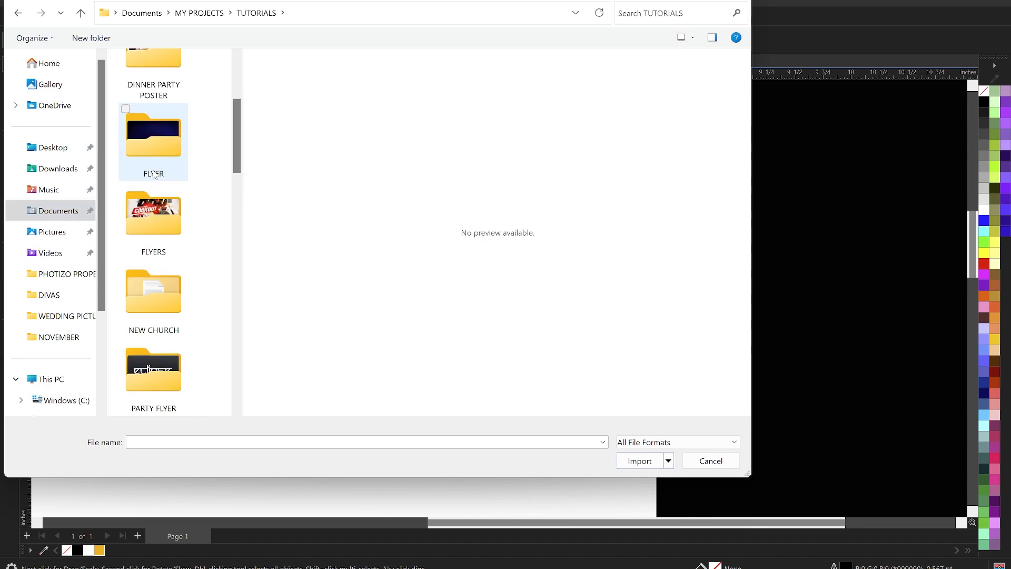
pyautogui.doubleClick(165, 150)
pyautogui.scroll(-5, 158, 132)
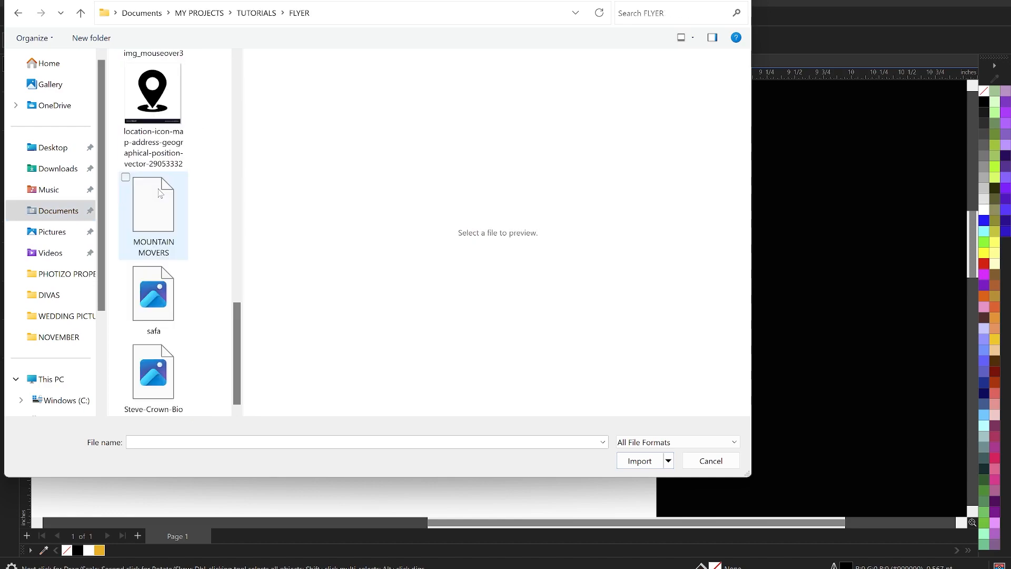
# - Import the location-icon map JPG below the card's back side and enlarge it to about 1.749 in wide
pyautogui.click(151, 94)
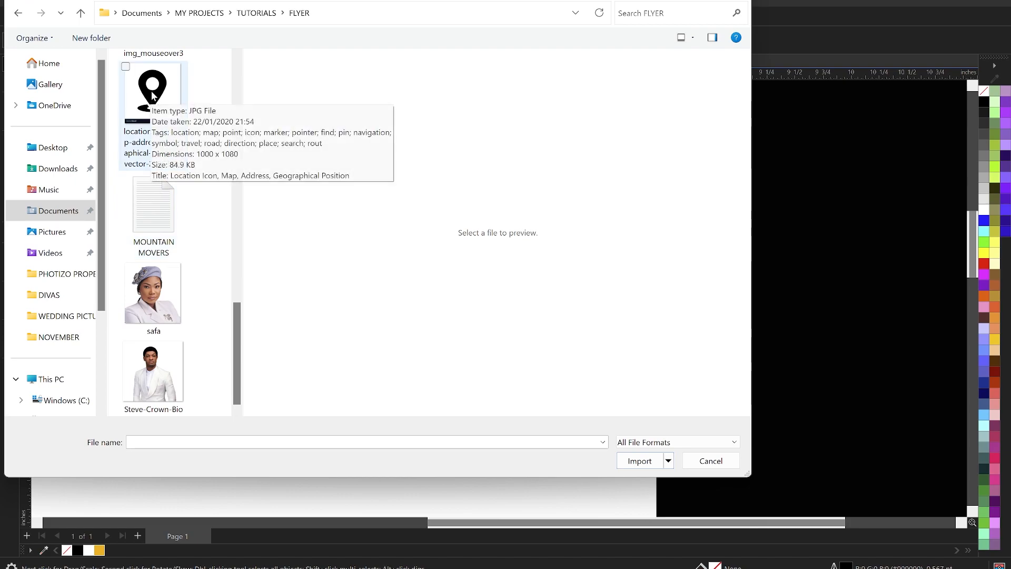
pyautogui.doubleClick(151, 93)
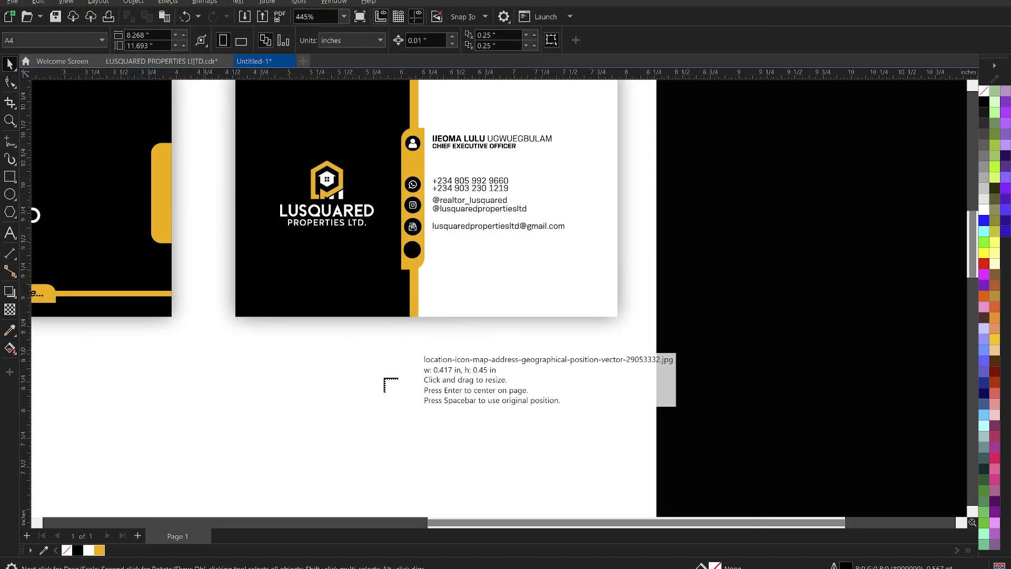
pyautogui.moveTo(297, 344); pyautogui.dragTo(624, 491)
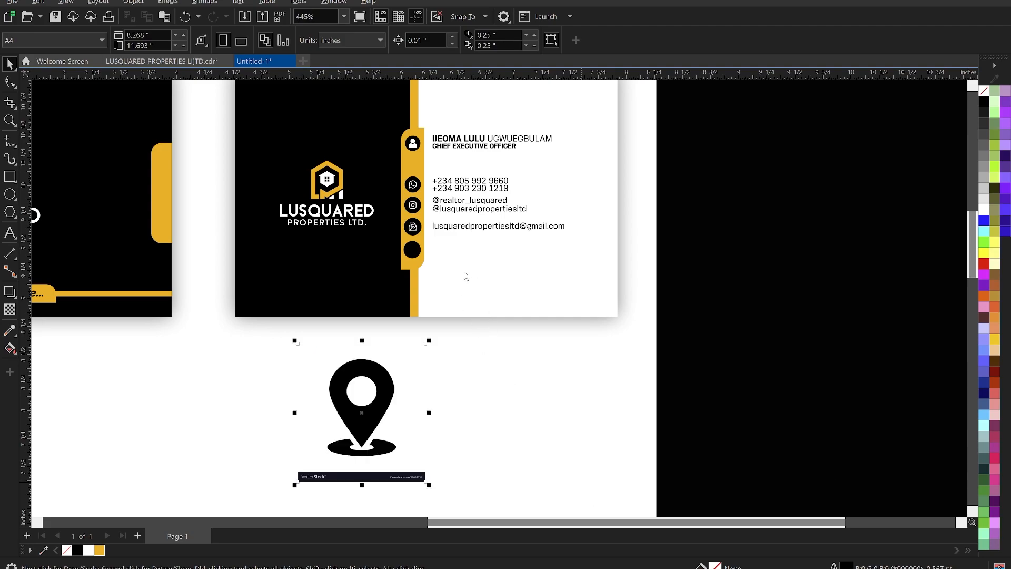
pyautogui.scroll(-2, 463, 271)
pyautogui.scroll(1, 439, 316)
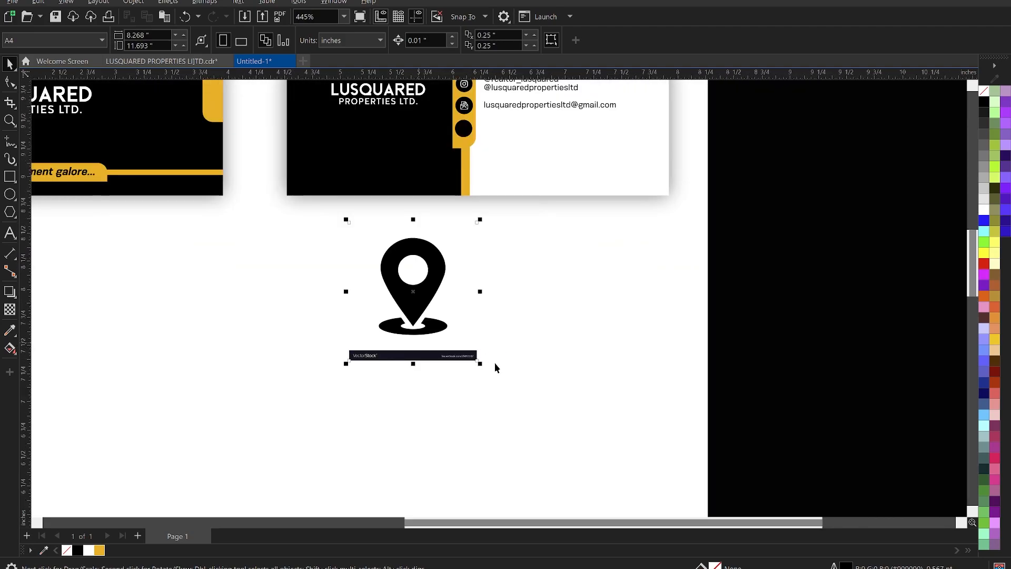
pyautogui.moveTo(480, 364); pyautogui.dragTo(583, 441)
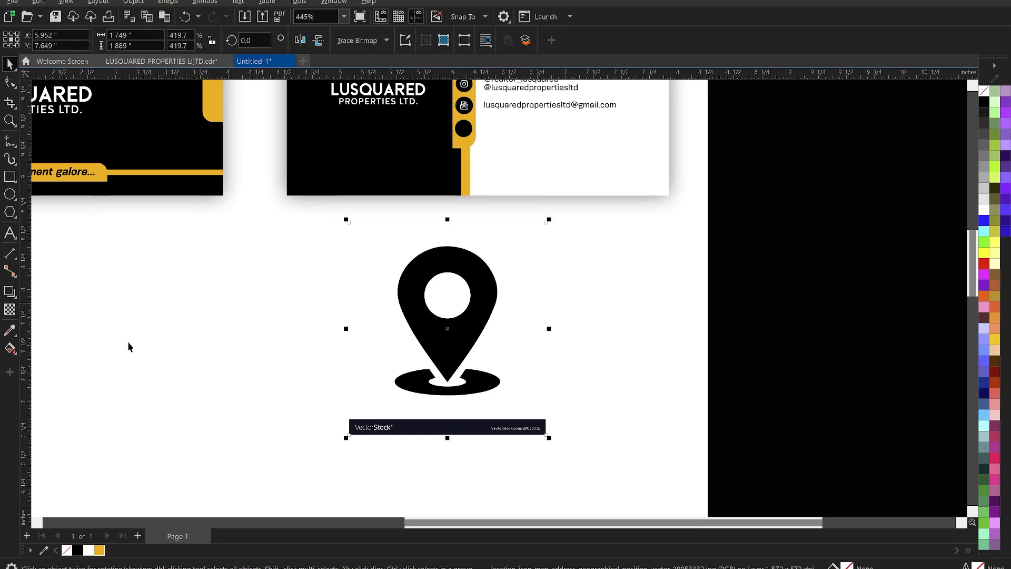
# - Crop the VectorStock banner off the bottom of the location image with the Shape tool
pyautogui.scroll(1, 447, 366)
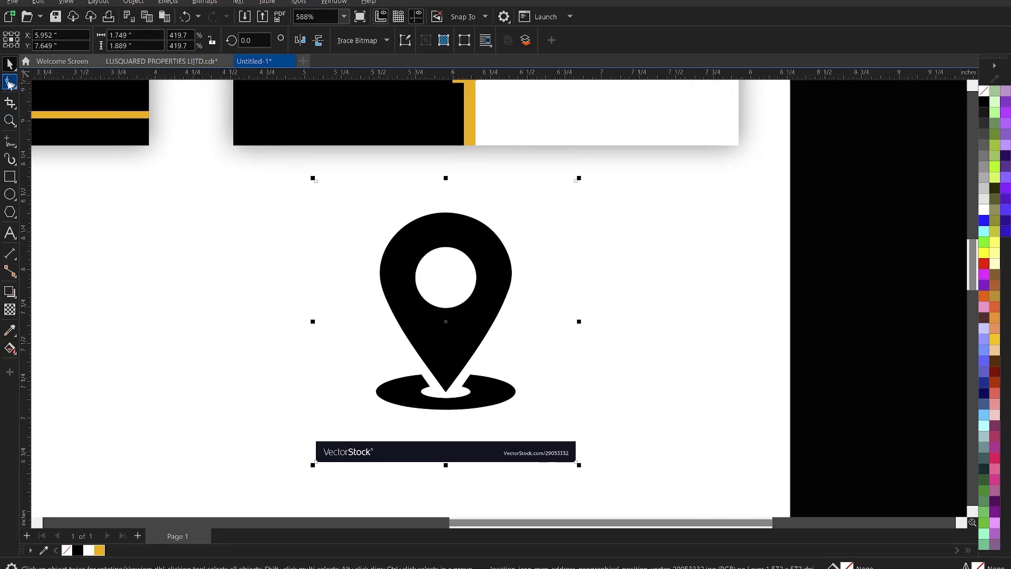
pyautogui.click(10, 83)
pyautogui.moveTo(282, 429); pyautogui.dragTo(579, 425)
pyautogui.press('space')
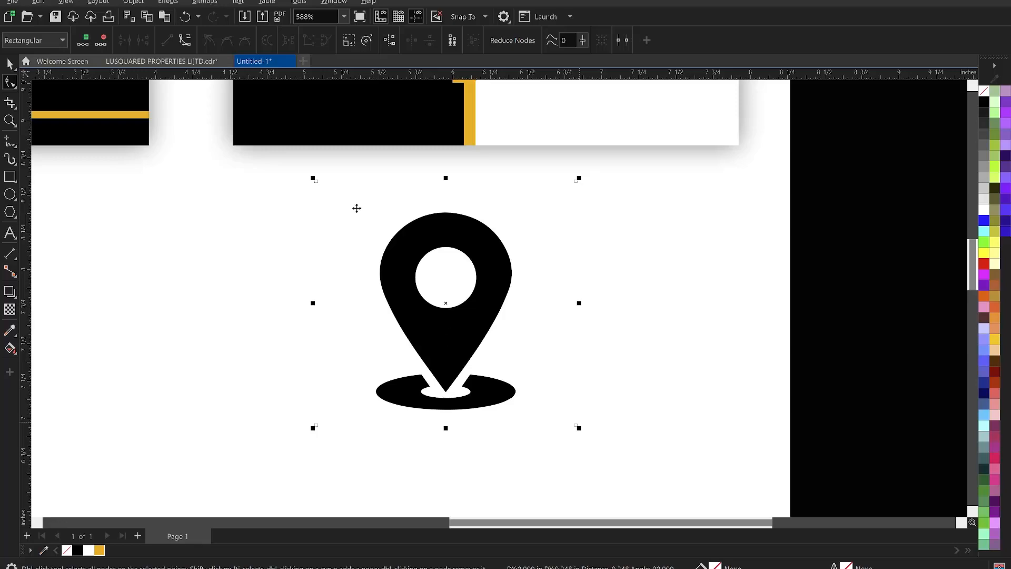
# - Convert the cropped location image to a 500 dpi RGB bitmap with anti-aliasing and a transparent background
pyautogui.click(204, 2)
pyautogui.click(234, 16)
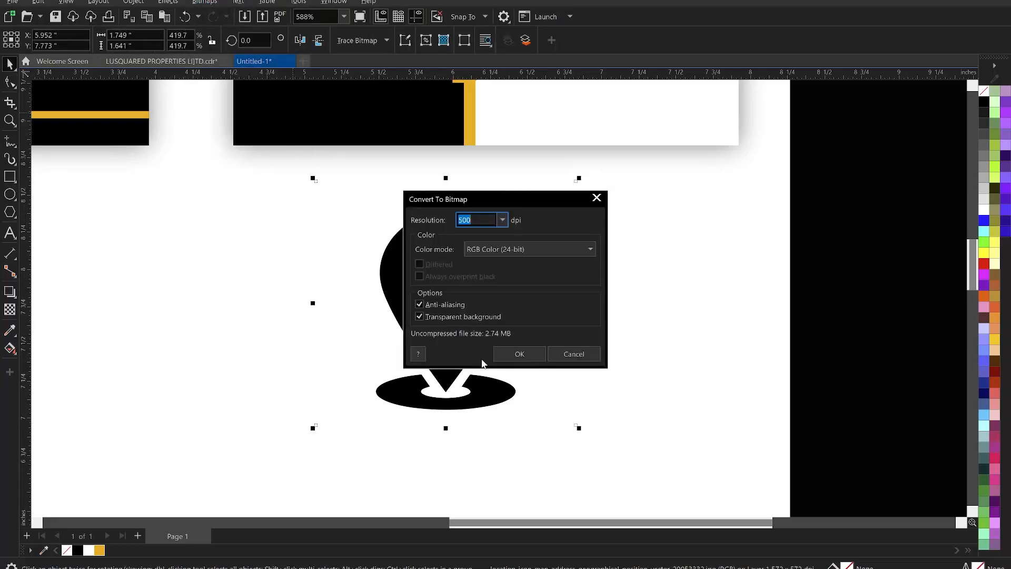
pyautogui.click(521, 354)
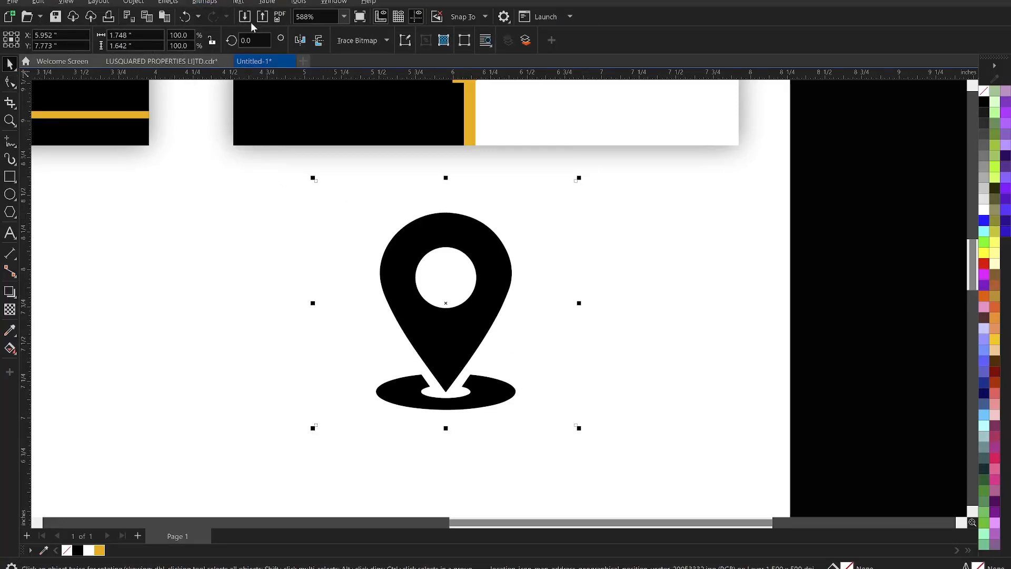
# - Change the location bitmap's colour mode to Black and White (1-bit)
pyautogui.click(213, 3)
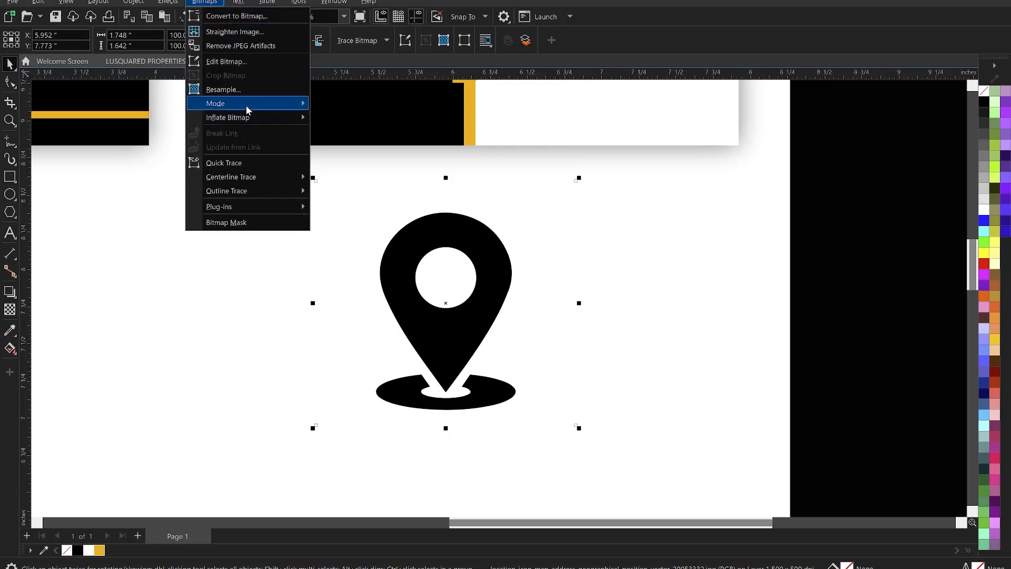
pyautogui.moveTo(248, 102)
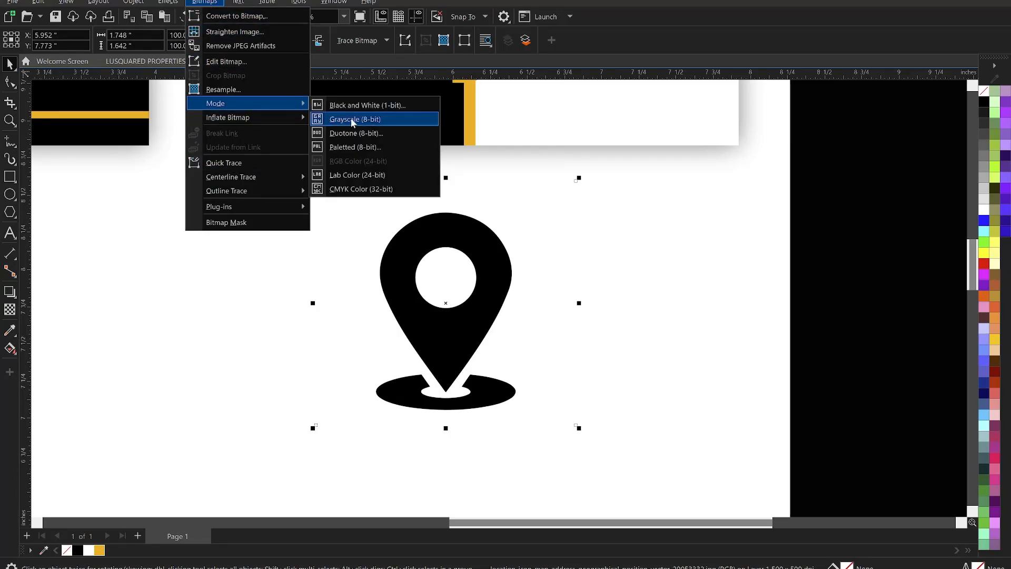
pyautogui.click(367, 107)
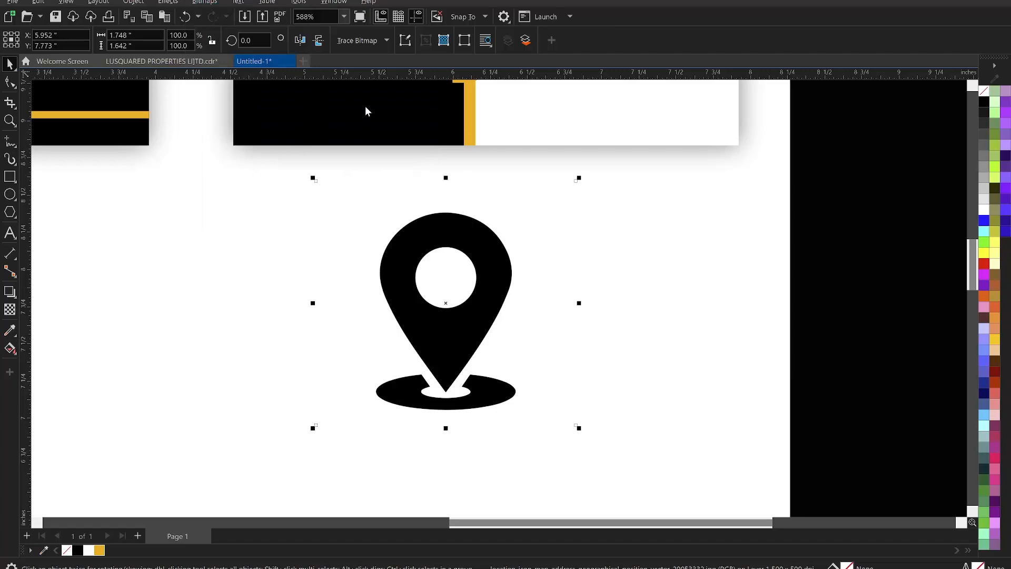
pyautogui.click(604, 426)
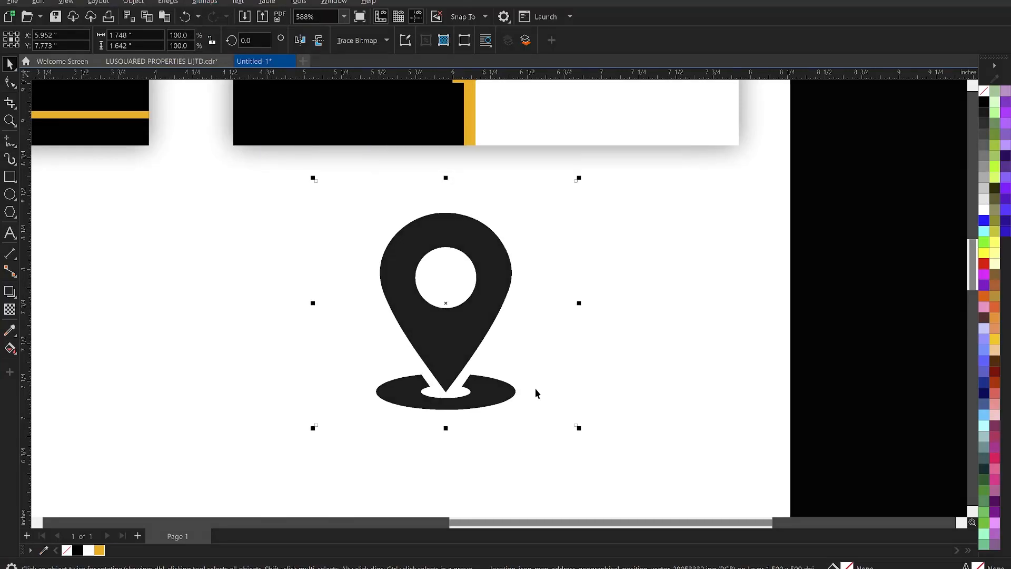
# - Outline-trace the location bitmap as line art, with automatic background removal
pyautogui.click(374, 39)
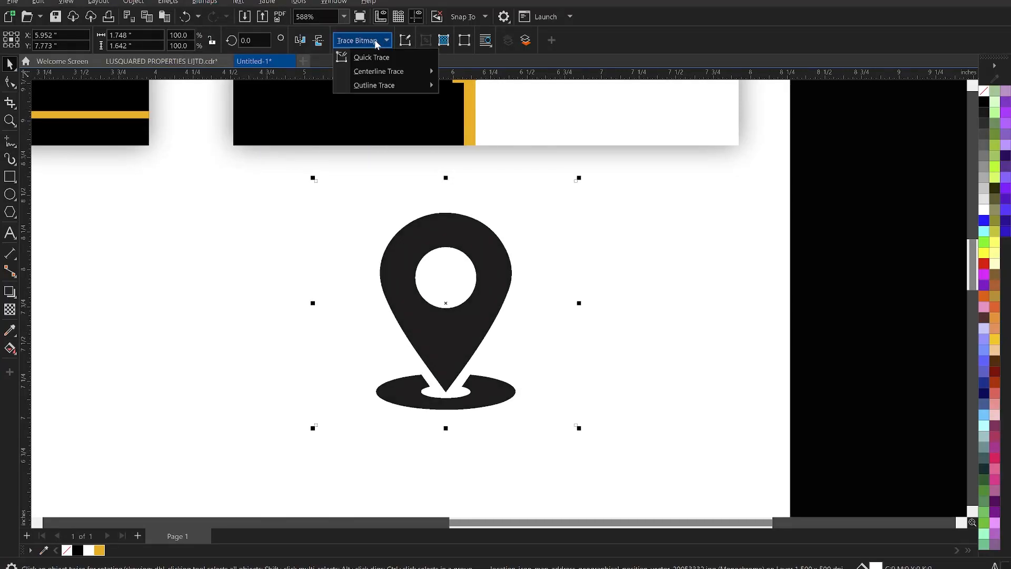
pyautogui.moveTo(409, 88)
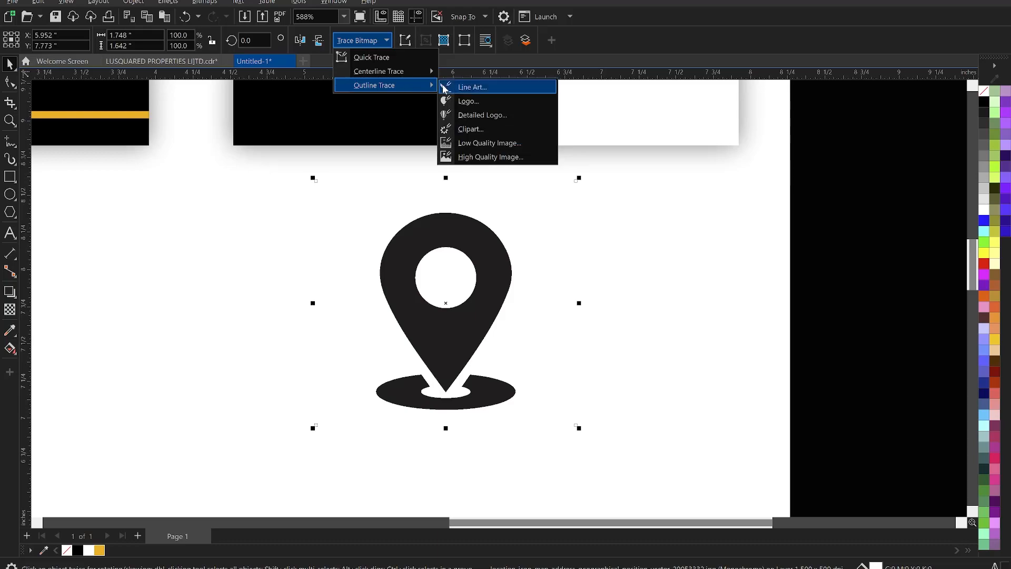
pyautogui.click(461, 87)
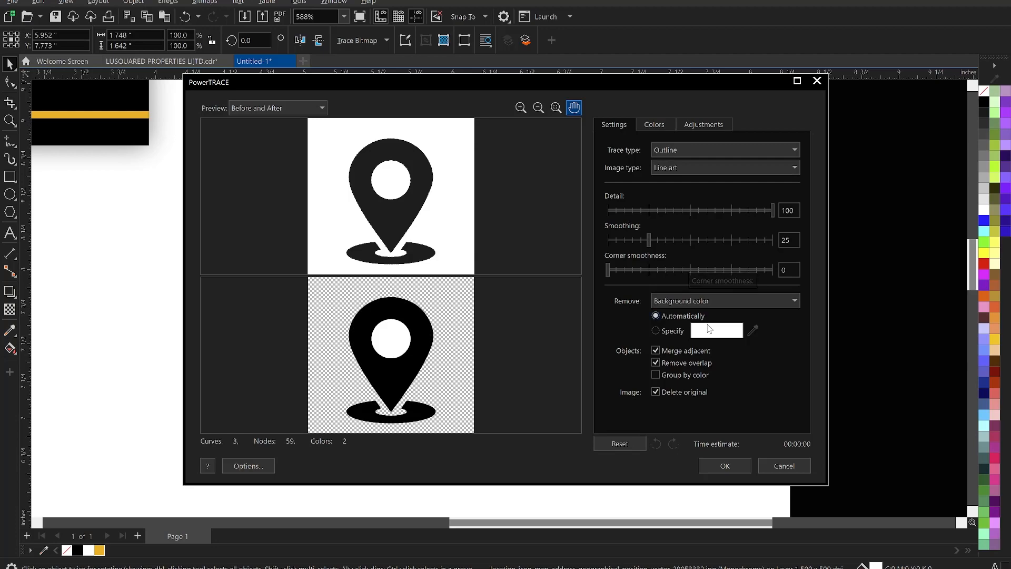
pyautogui.click(728, 466)
pyautogui.click(677, 354)
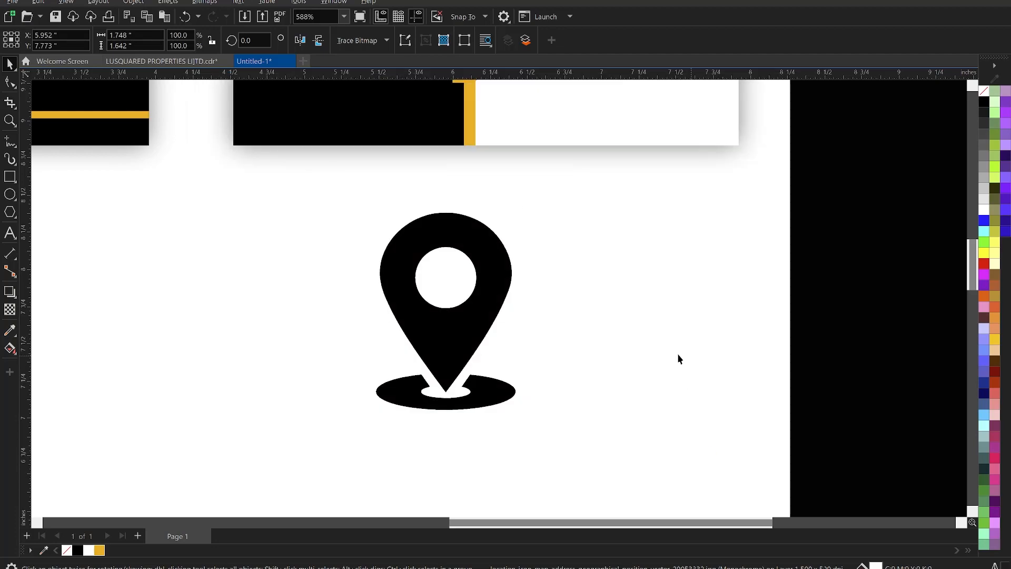
# - Move the traced pin aside, then delete the original bitmap and the white circle inside the pin
pyautogui.click(471, 288)
pyautogui.moveTo(488, 286); pyautogui.dragTo(337, 274)
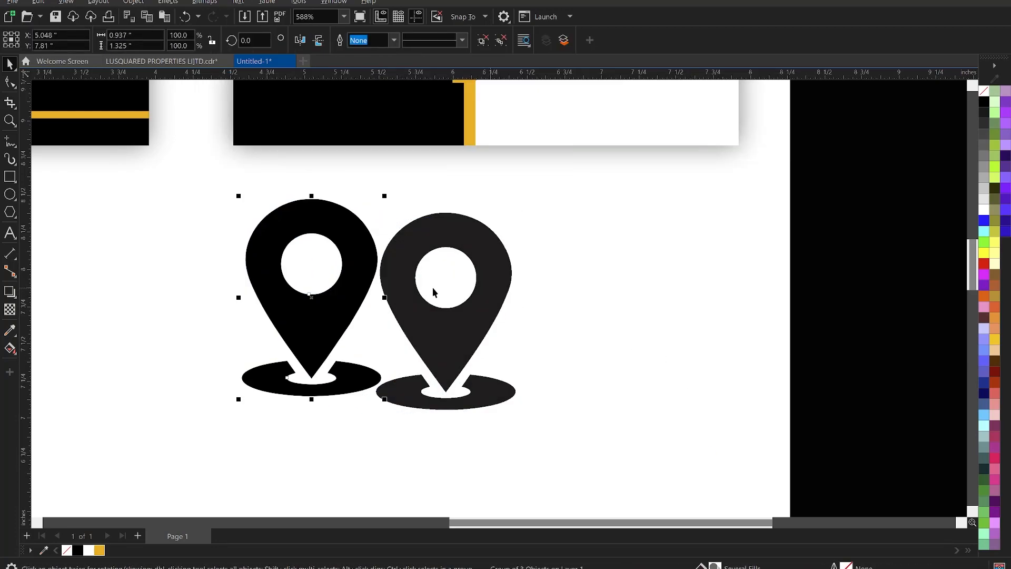
pyautogui.click(488, 283)
pyautogui.press('Delete')
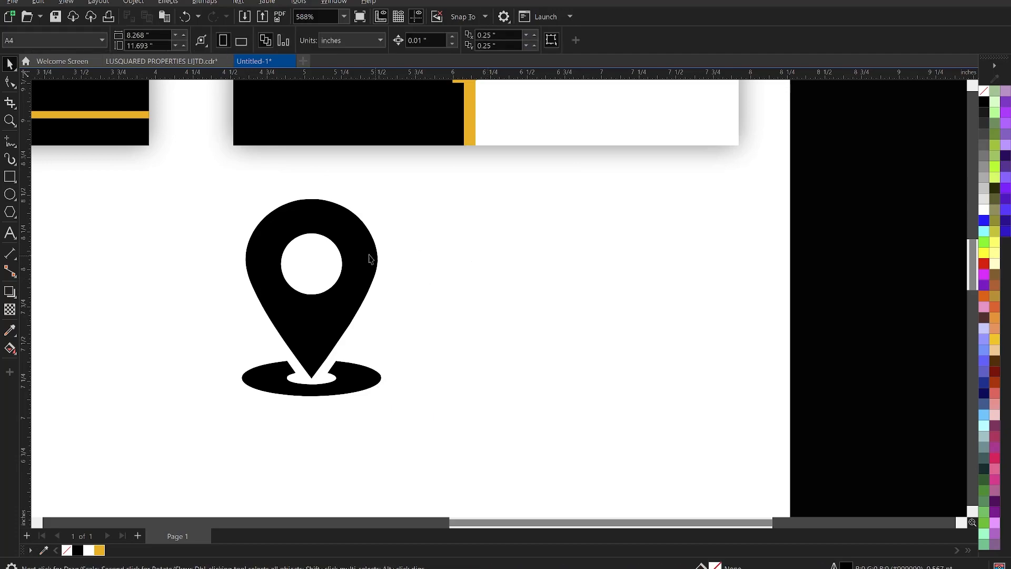
pyautogui.keyDown('ctrl'); pyautogui.click(323, 263); pyautogui.keyUp('ctrl')
pyautogui.press('Delete')
# - Shrink the traced pin to about 0.158 in wide, move it onto the gold strip's lowest circle and fill it white
pyautogui.scroll(-2, 338, 294)
pyautogui.click(340, 308)
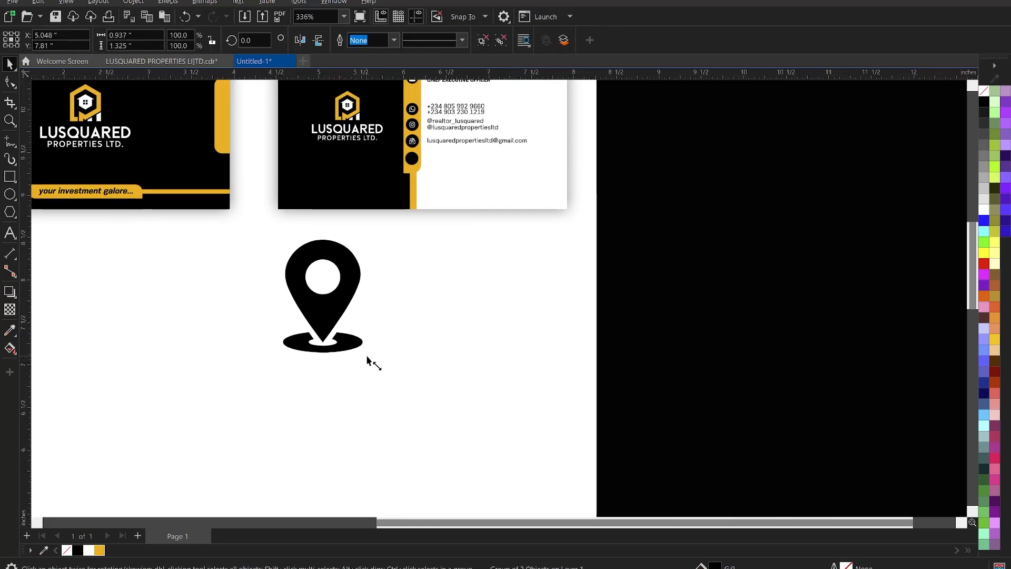
pyautogui.moveTo(369, 358); pyautogui.dragTo(399, 150)
pyautogui.scroll(5, 406, 149)
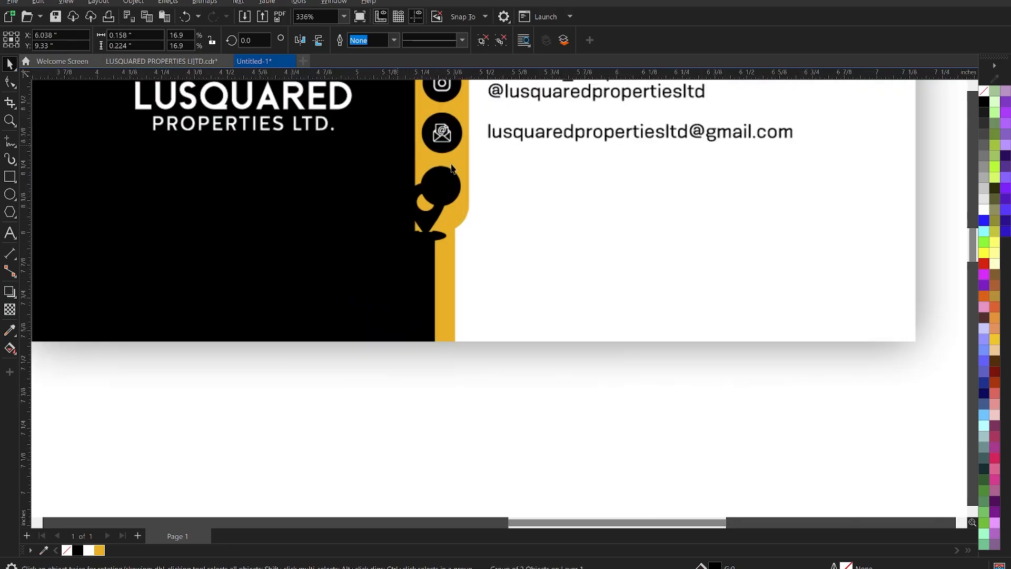
pyautogui.click(92, 550)
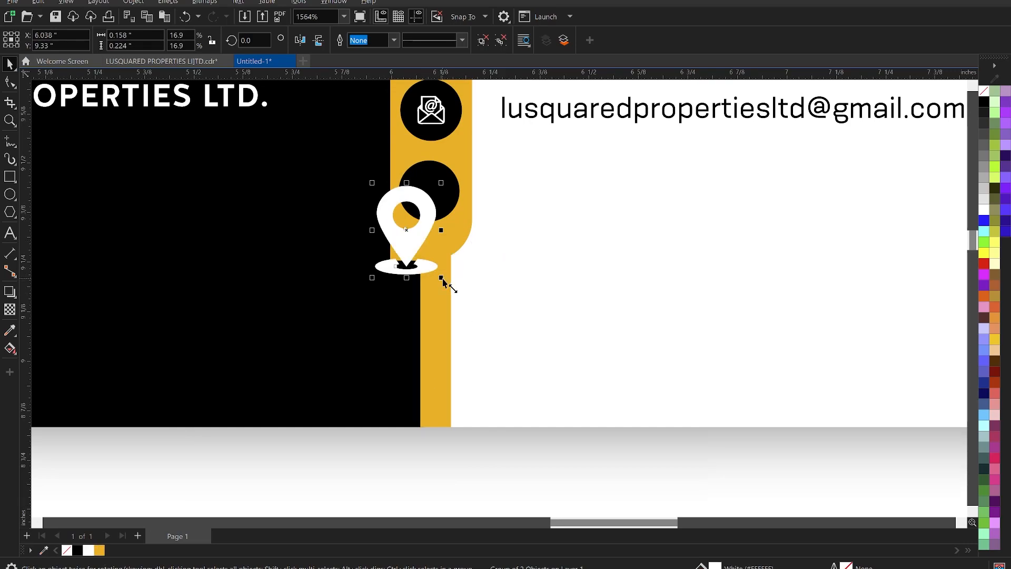
# - Centre the white pin in the lowest black circle and size it to about 0.067 in wide
pyautogui.moveTo(442, 279); pyautogui.dragTo(402, 221)
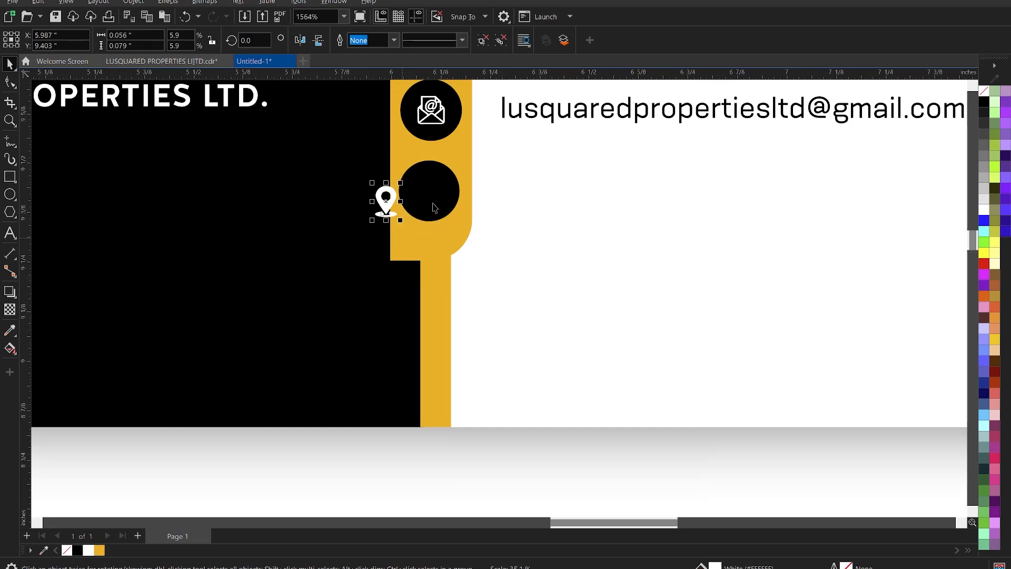
pyautogui.keyDown('shift'); pyautogui.click(434, 206); pyautogui.keyUp('shift')
pyautogui.press('c')
pyautogui.press('e')
pyautogui.scroll(3, 444, 187)
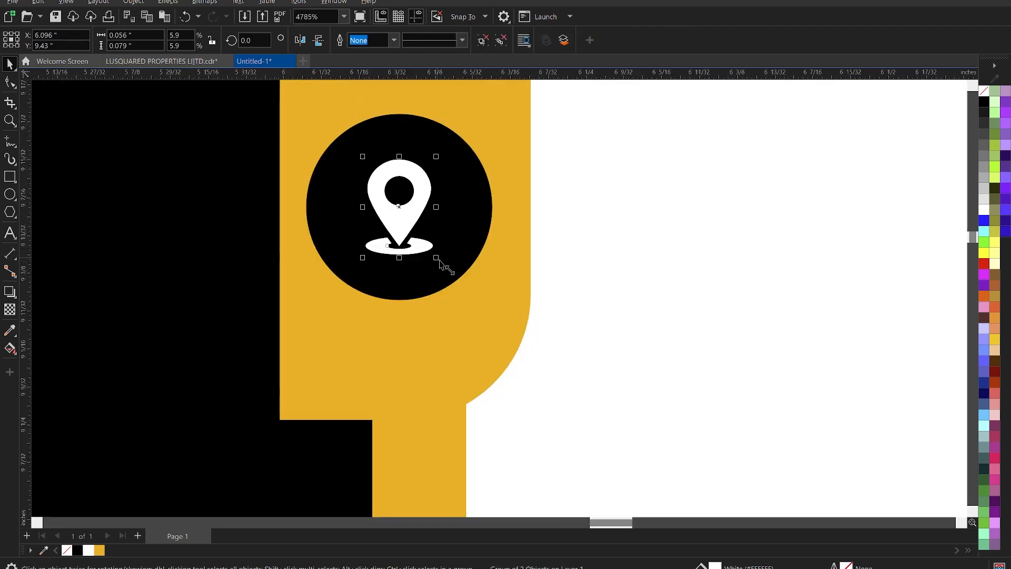
pyautogui.moveTo(438, 260); pyautogui.dragTo(445, 268)
pyautogui.scroll(-1, 438, 230)
pyautogui.scroll(-5, 437, 234)
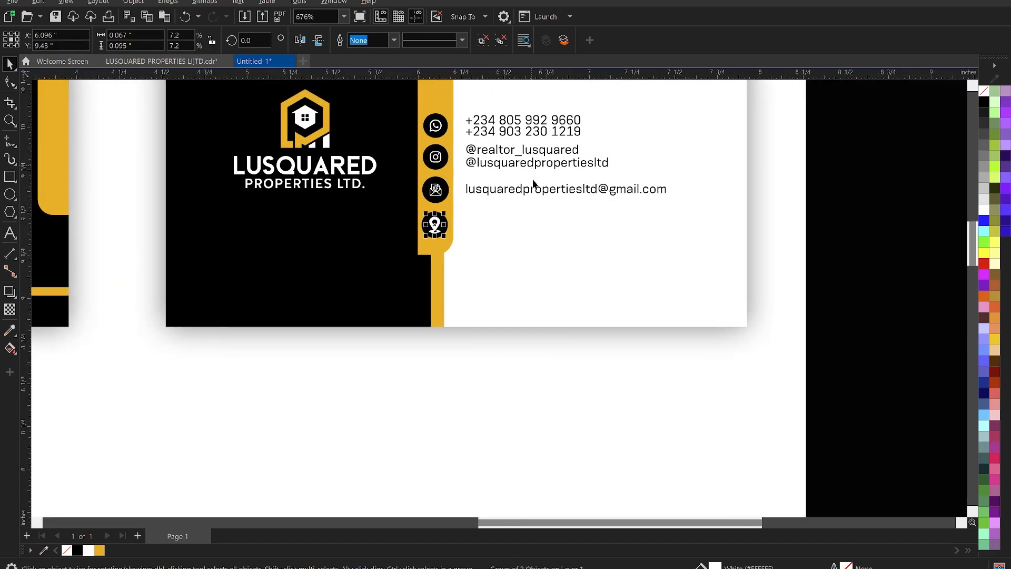
# - Duplicate the e-mail text line straight down so it sits beside the location icon
pyautogui.click(514, 191)
pyautogui.moveTo(514, 191); pyautogui.dragTo(524, 235)
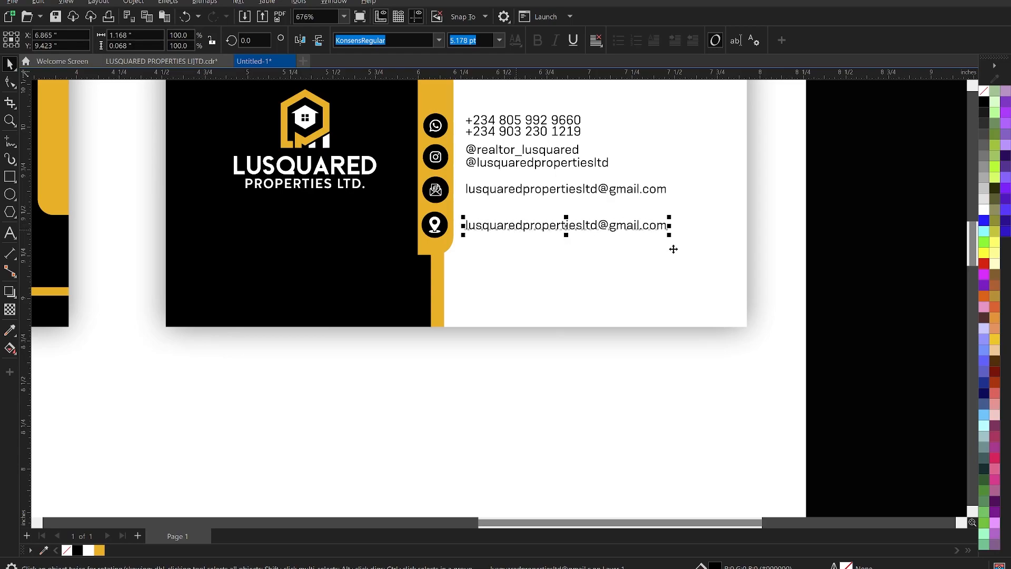
pyautogui.click(786, 502)
# - Switch to Notepad and copy the company's name and office address
pyautogui.click(663, 568)
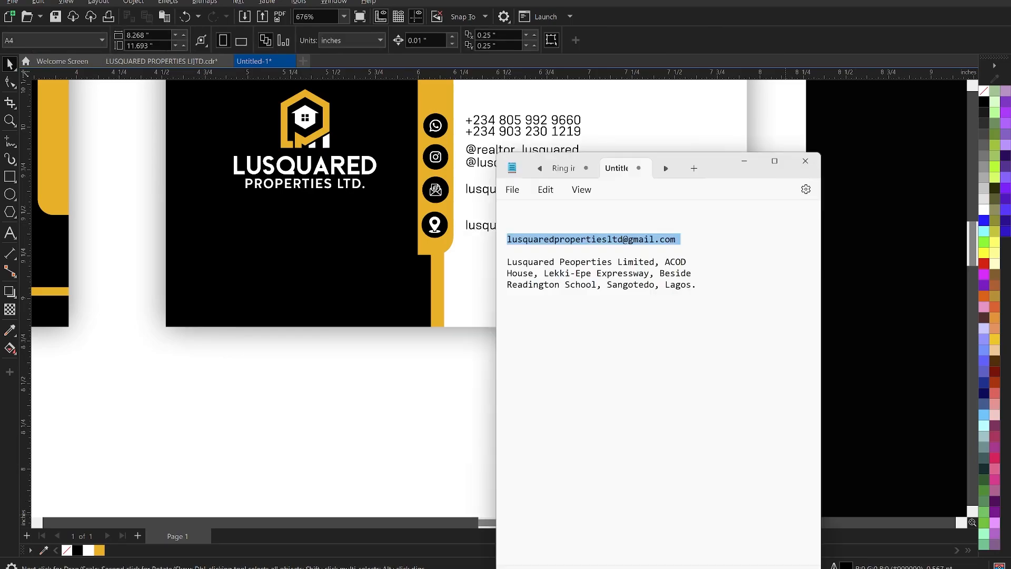
pyautogui.click(602, 285)
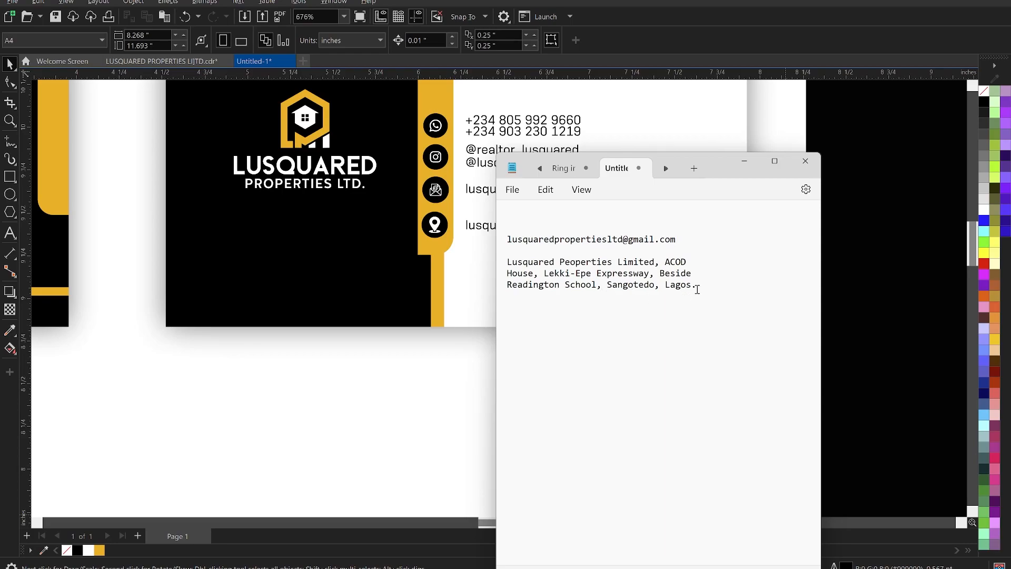
pyautogui.moveTo(697, 290); pyautogui.dragTo(504, 262)
pyautogui.hotkey('ctrl', 'c')
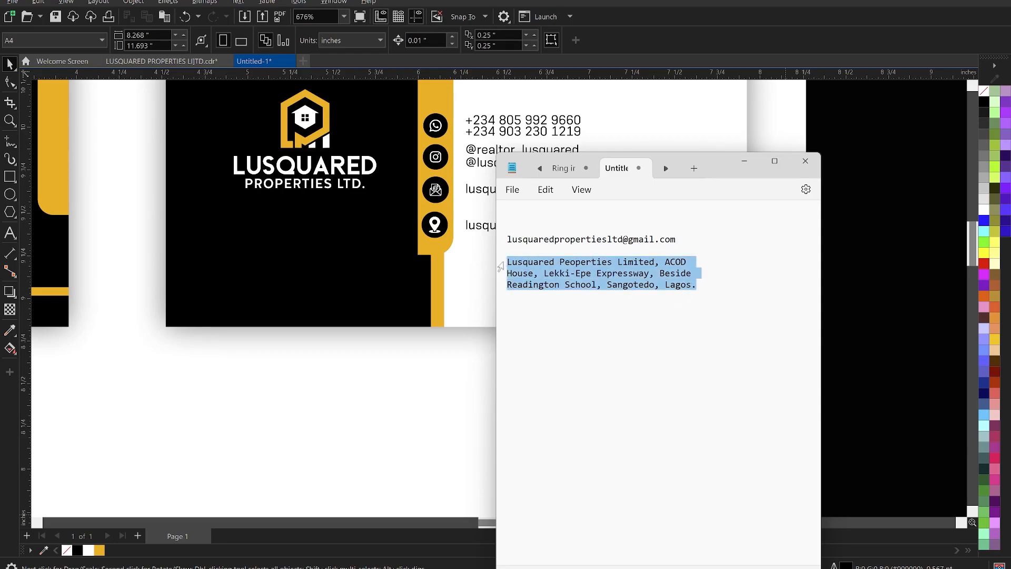
# - Back in CorelDRAW, replace the duplicated e-mail line with the copied address and remove the company name from its start
pyautogui.click(869, 238)
pyautogui.scroll(2, 536, 227)
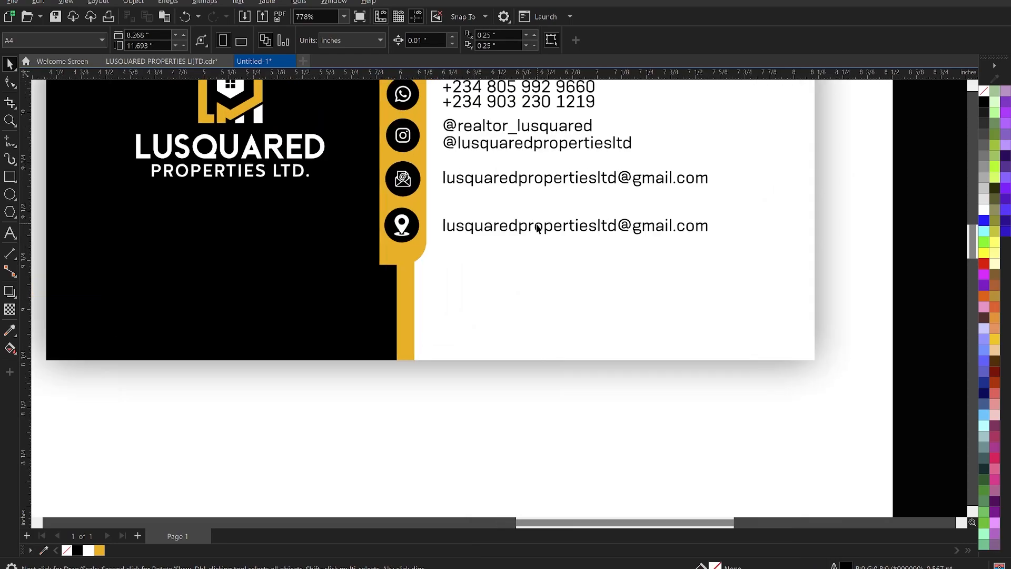
pyautogui.doubleClick(536, 226)
pyautogui.hotkey('ctrl', 'a')
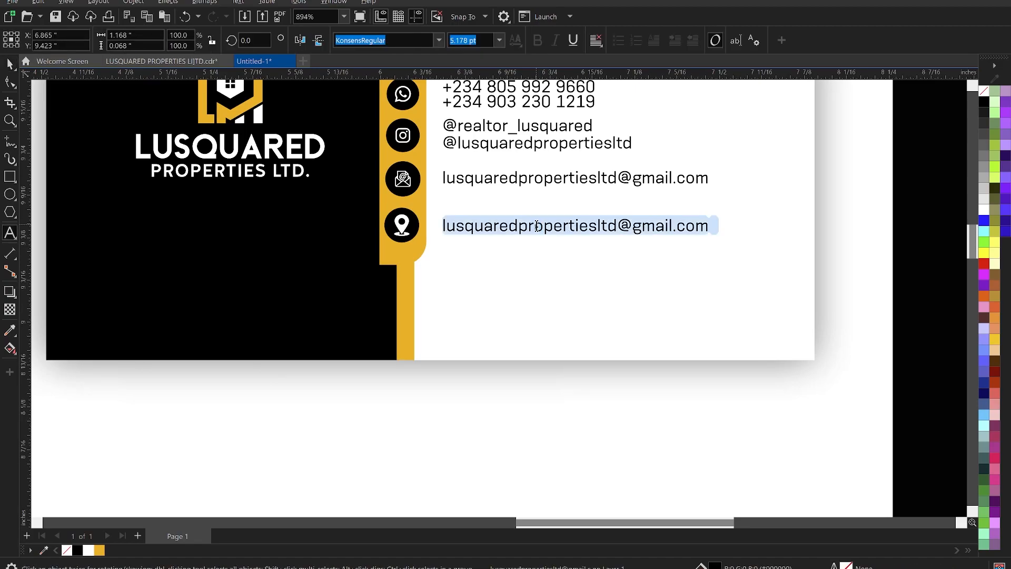
pyautogui.hotkey('ctrl', 'v')
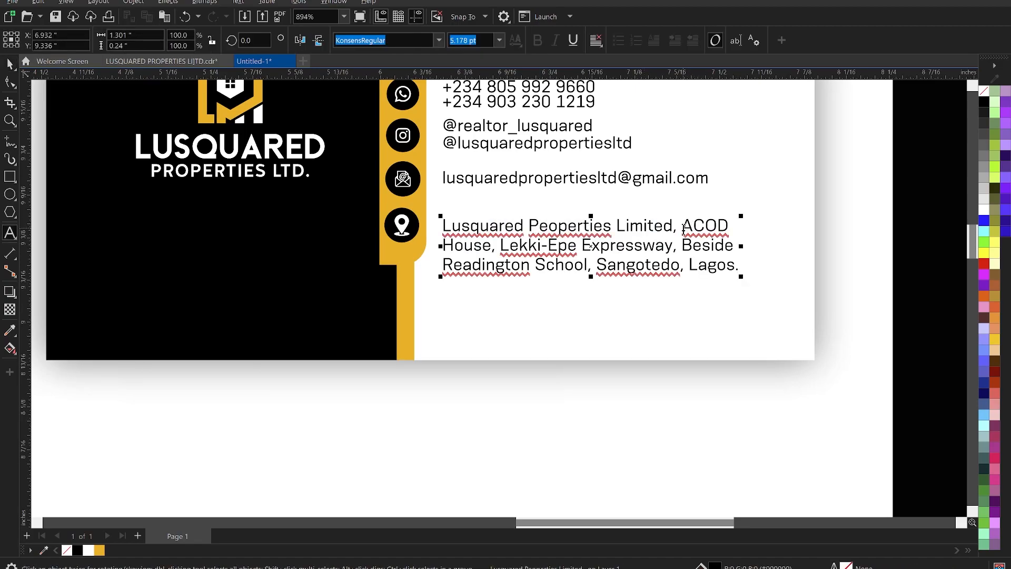
pyautogui.moveTo(683, 229); pyautogui.dragTo(429, 221)
pyautogui.press('BackSpace')
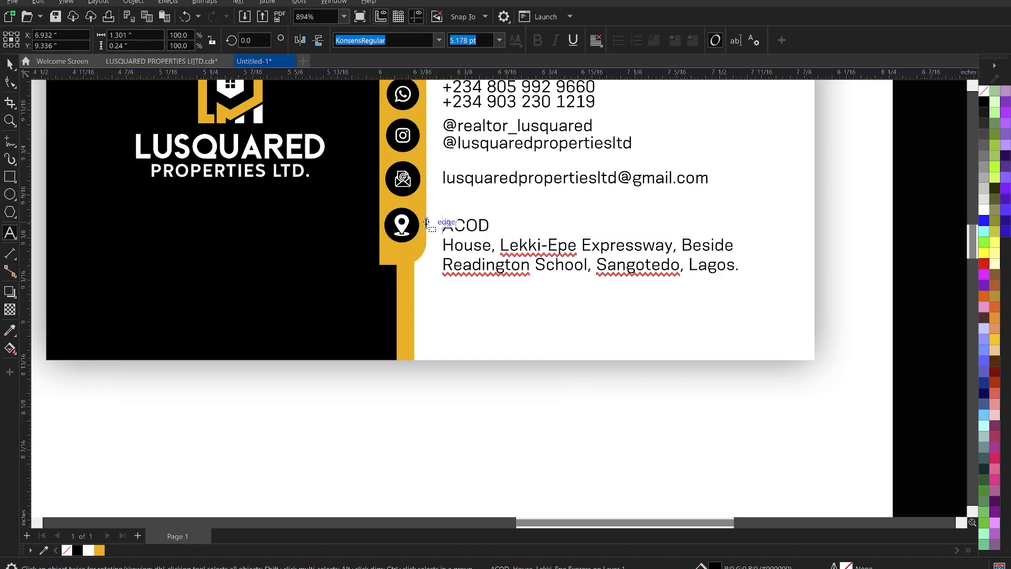
# - Reflow the office address into two lines, with the second line starting at the word "Beside"
pyautogui.click(491, 225)
pyautogui.press('Delete')
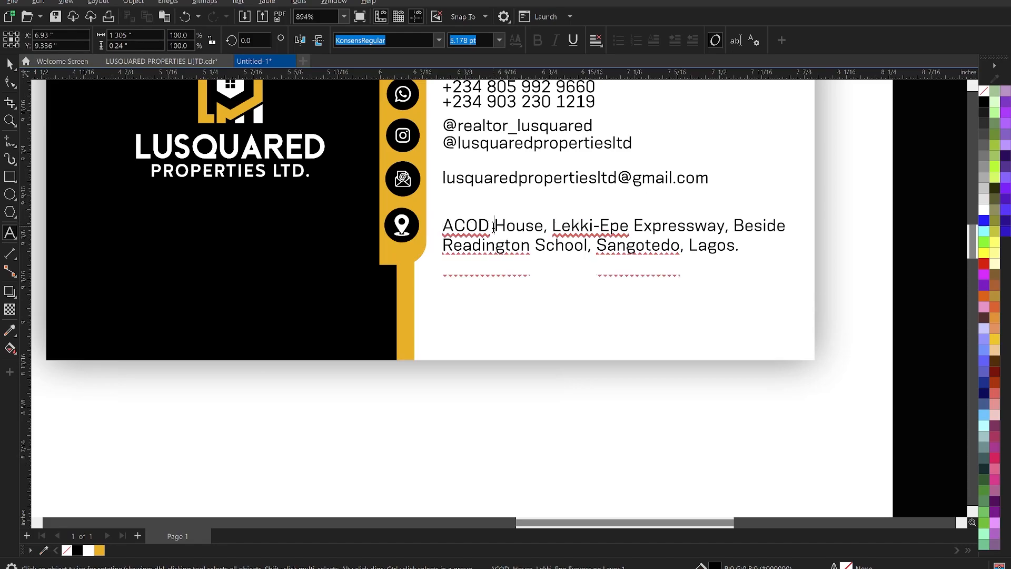
pyautogui.click(733, 225)
pyautogui.press('Return')
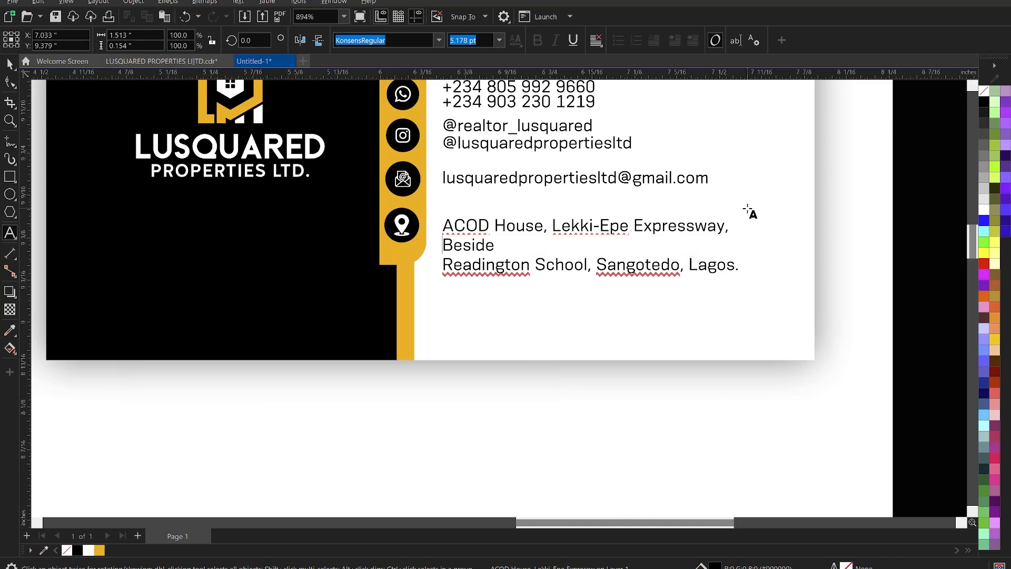
pyautogui.press('BackSpace')
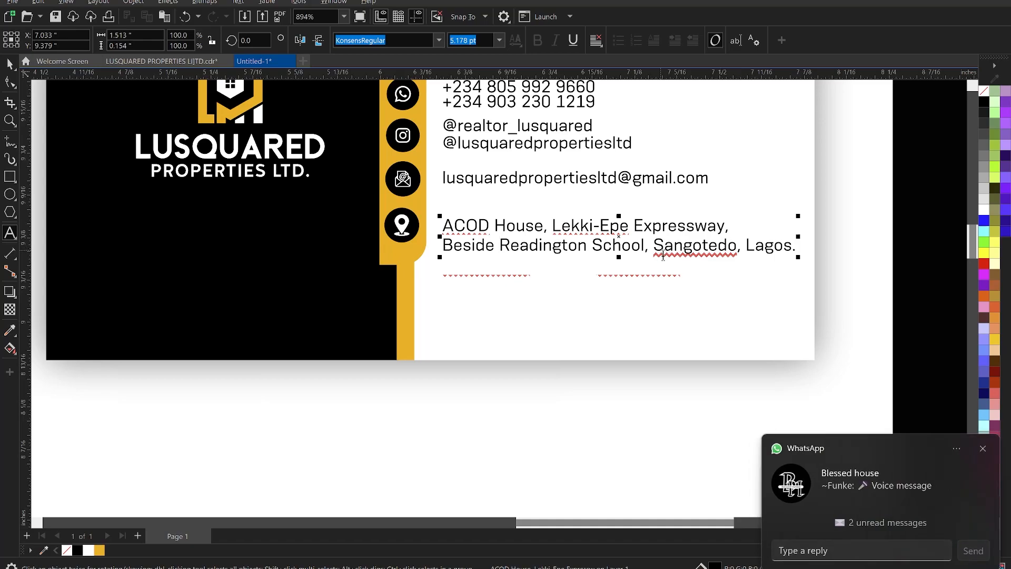
pyautogui.click(981, 448)
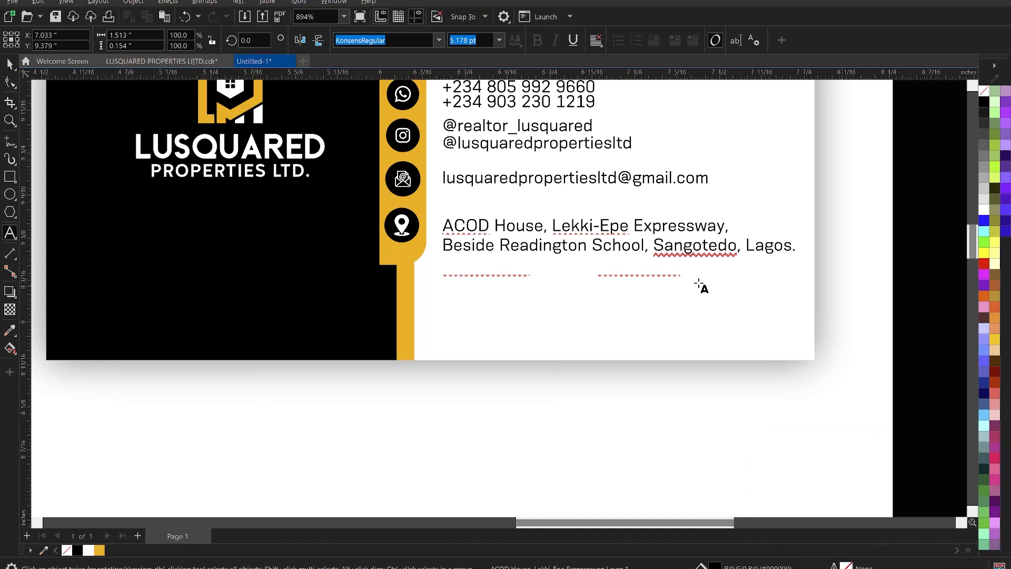
# - Delete the school landmark reference from the beginning of the address's second line
pyautogui.click(647, 247)
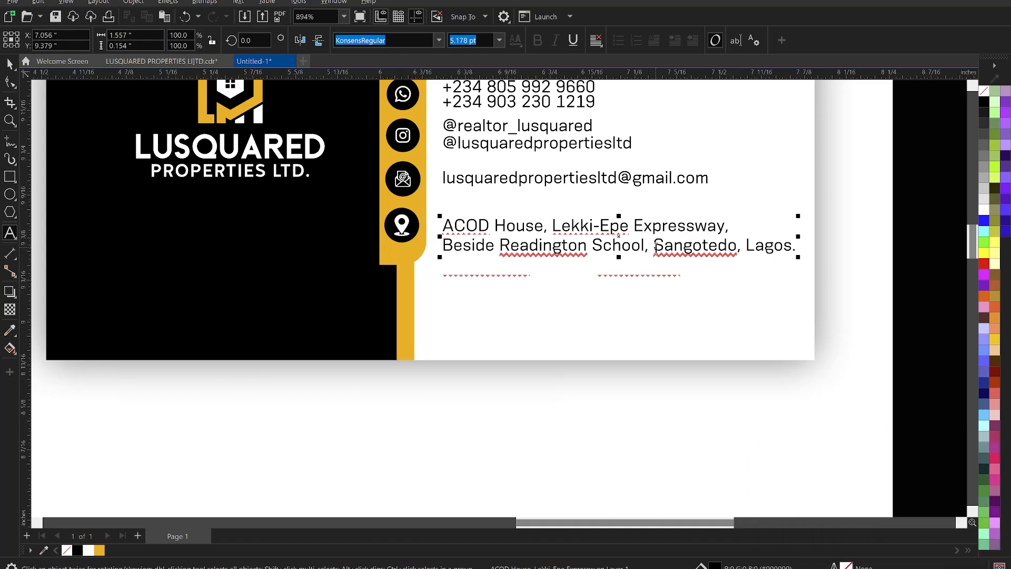
pyautogui.moveTo(656, 246); pyautogui.dragTo(393, 255)
pyautogui.press('Delete')
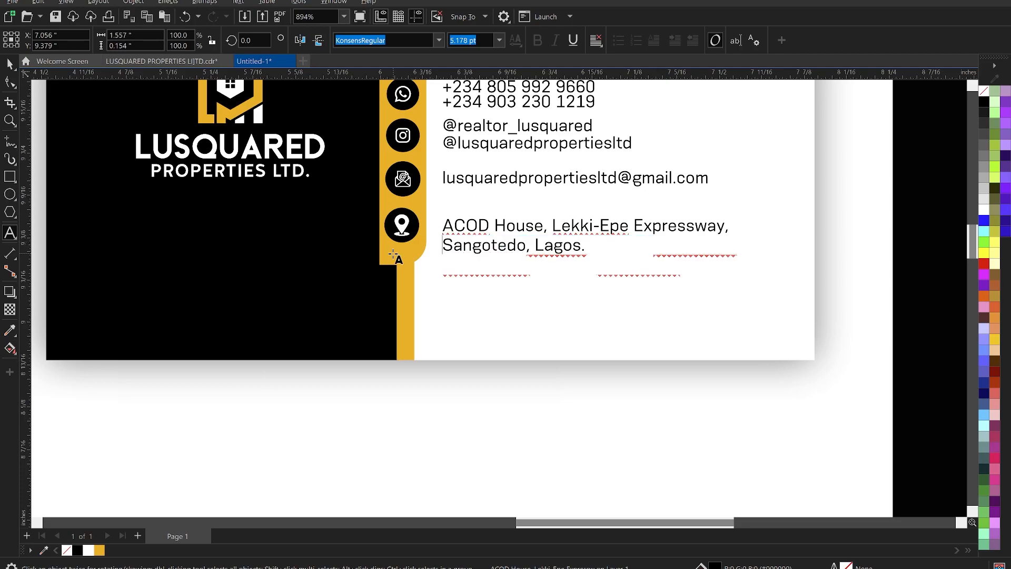
# - Align the address text's vertical center with the location pin icon's circle
pyautogui.hotkey('ctrl', 'space')
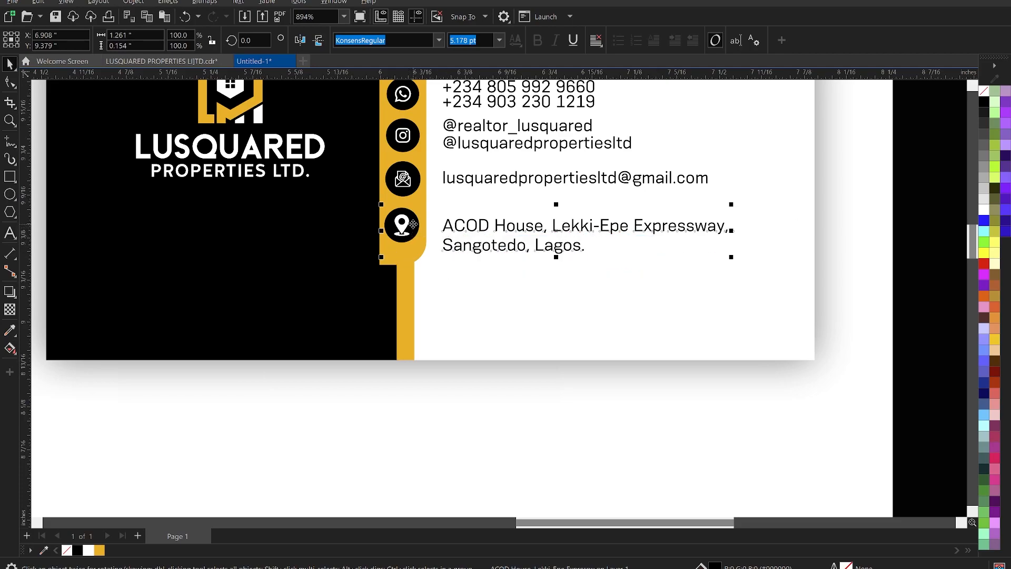
pyautogui.keyDown('shift'); pyautogui.click(409, 232); pyautogui.keyUp('shift')
pyautogui.press('e')
pyautogui.click(941, 277)
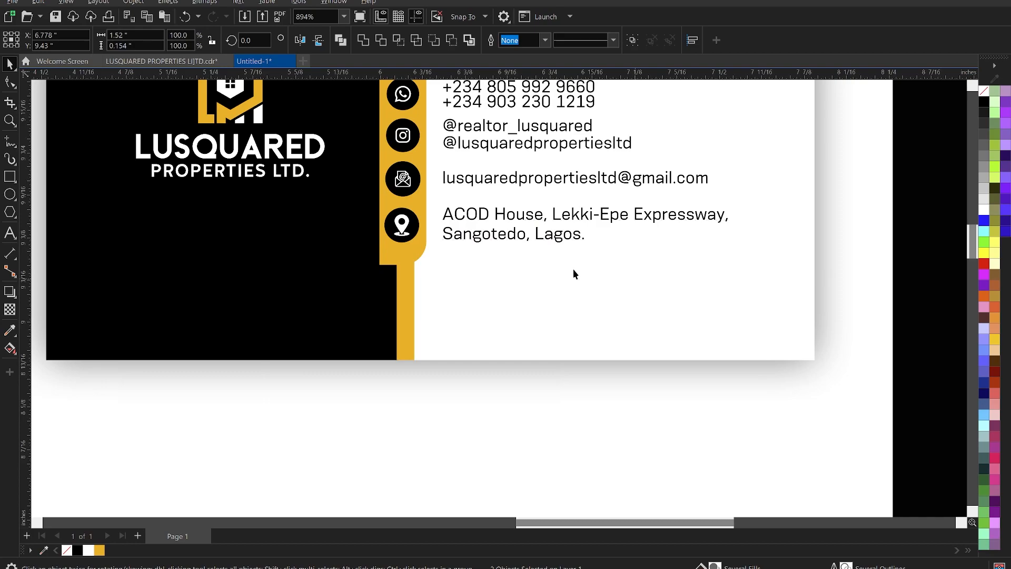
# - Duplicate the vertical yellow stripe and align the copy flush with the right edge of the business card
pyautogui.scroll(-4, 573, 269)
pyautogui.scroll(3, 595, 248)
pyautogui.scroll(-2, 574, 324)
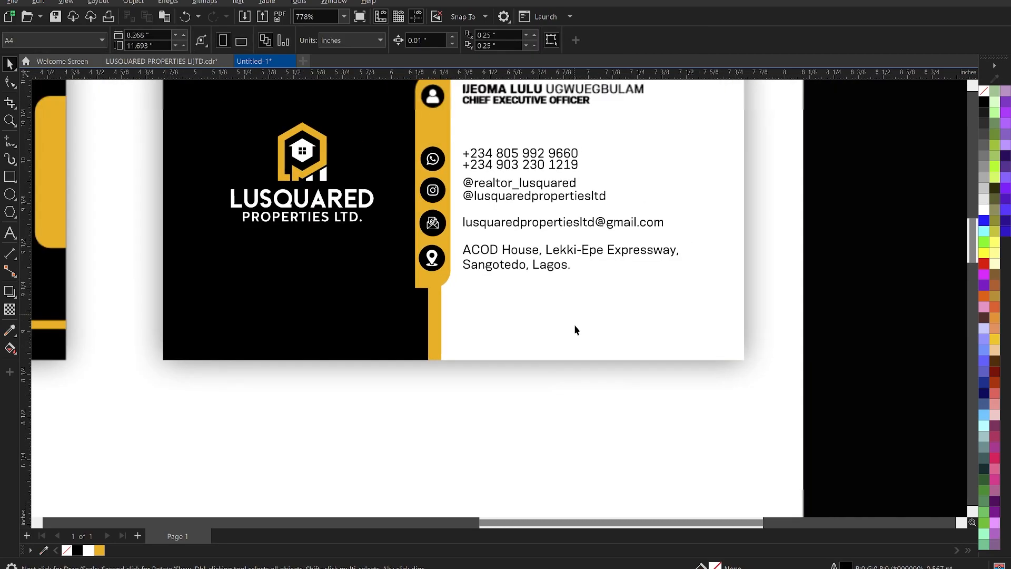
pyautogui.press('z')
pyautogui.moveTo(316, 112); pyautogui.dragTo(761, 369)
pyautogui.press('space')
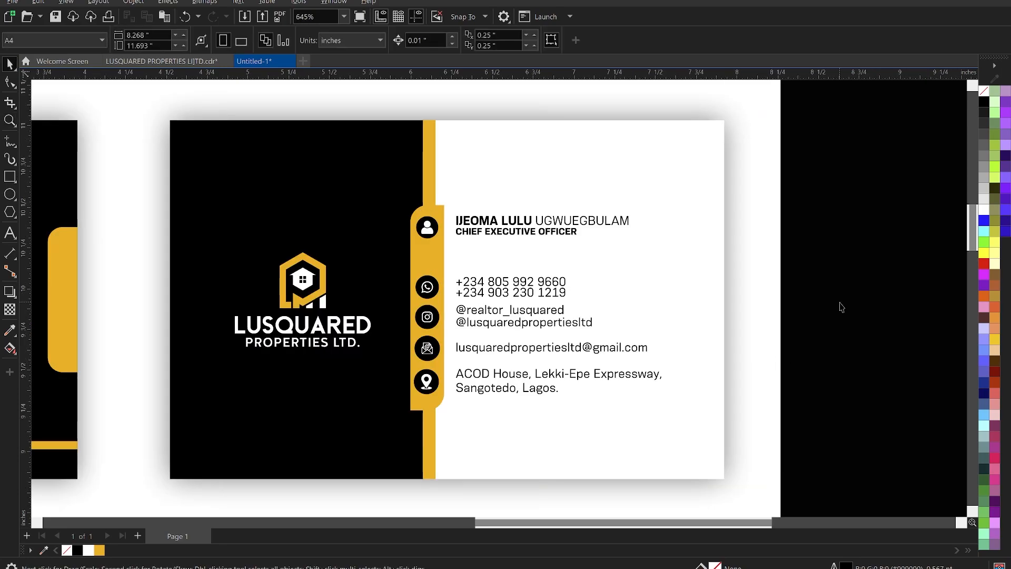
pyautogui.click(431, 139)
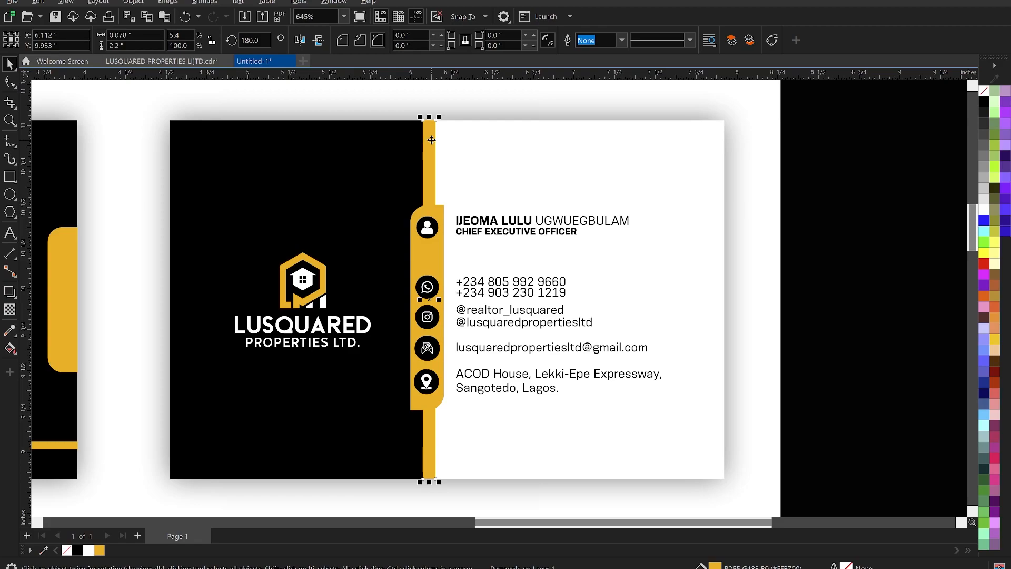
pyautogui.moveTo(432, 140); pyautogui.dragTo(701, 163)
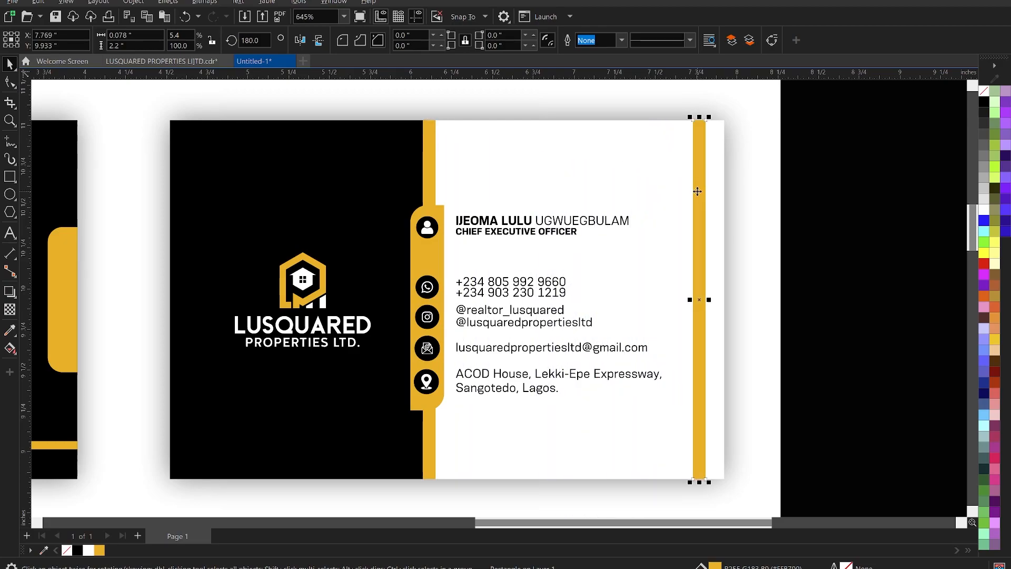
pyautogui.keyDown('shift'); pyautogui.click(653, 184); pyautogui.keyUp('shift')
pyautogui.press('r')
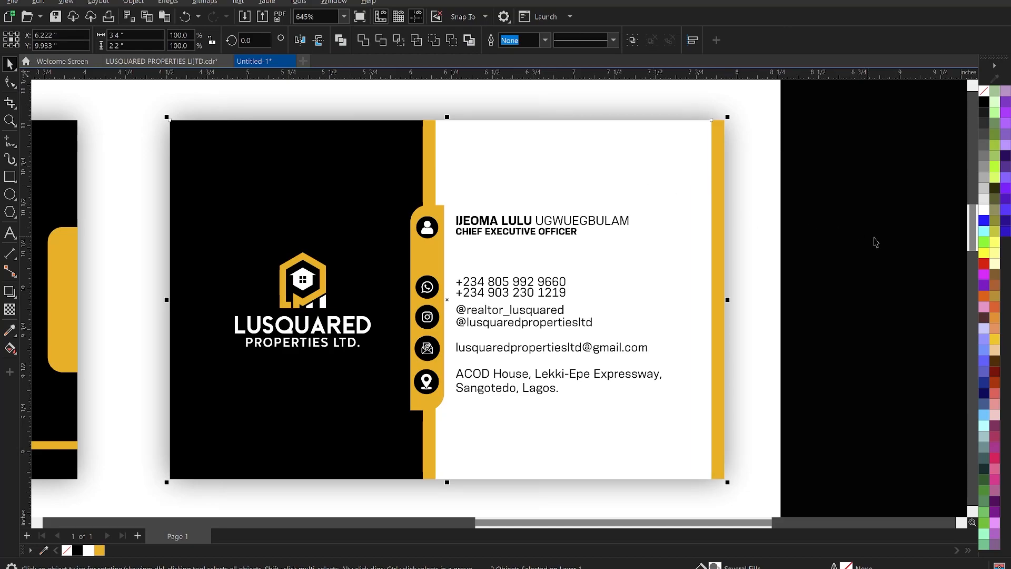
pyautogui.click(875, 236)
# - Widen the yellow stripe at the card's right edge inward to about 0.103 inches
pyautogui.click(708, 285)
pyautogui.click(713, 287)
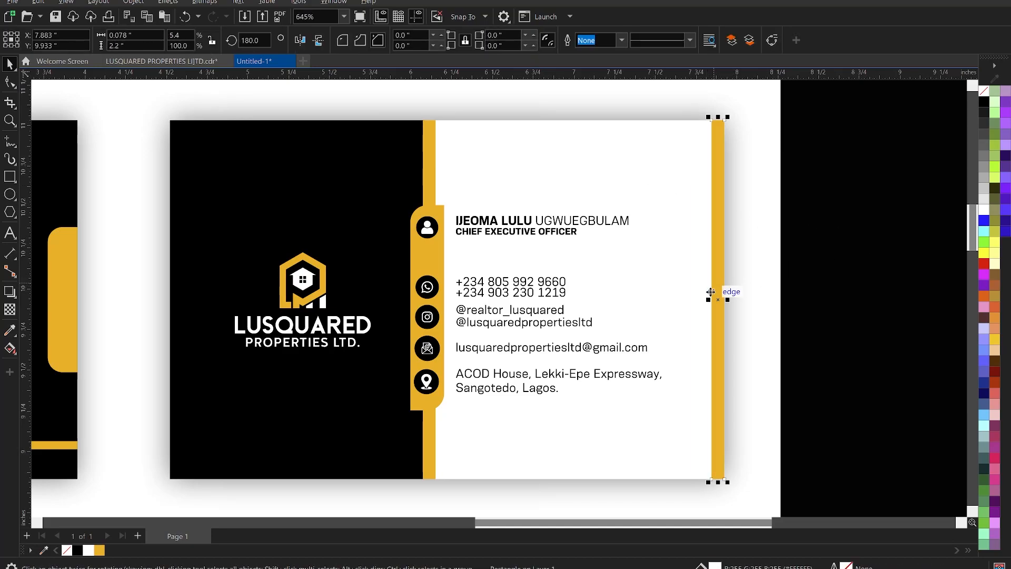
pyautogui.moveTo(708, 300); pyautogui.dragTo(705, 301)
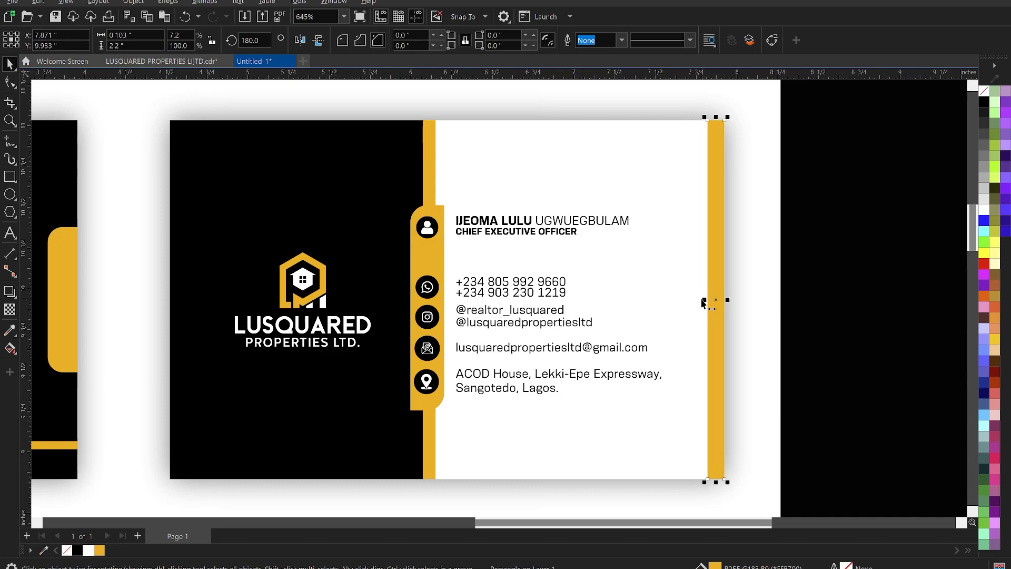
# - Draw a narrow upright rectangle beside the right-hand yellow stripe and rotate it about 41.75 degrees into a diagonal bar
pyautogui.click(606, 376)
pyautogui.scroll(2, 722, 361)
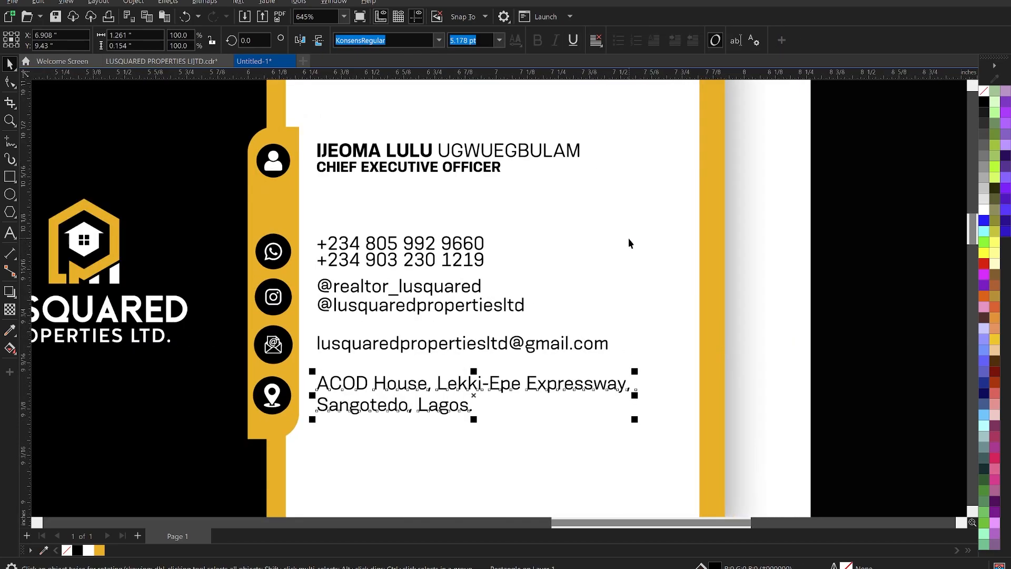
pyautogui.click(10, 177)
pyautogui.moveTo(638, 182); pyautogui.dragTo(713, 290)
pyautogui.press('space')
pyautogui.click(649, 294)
pyautogui.click(665, 273)
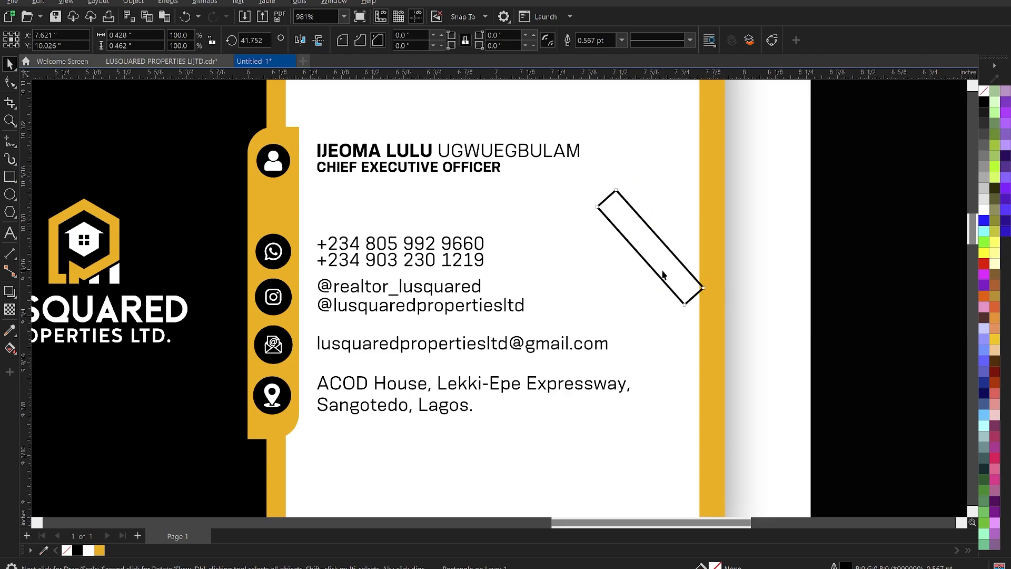
# - Place the diagonal bar across the top of the right-hand stripe and make three evenly spaced copies down its length
pyautogui.scroll(-2, 662, 264)
pyautogui.moveTo(655, 261); pyautogui.dragTo(705, 140)
pyautogui.scroll(-2, 639, 248)
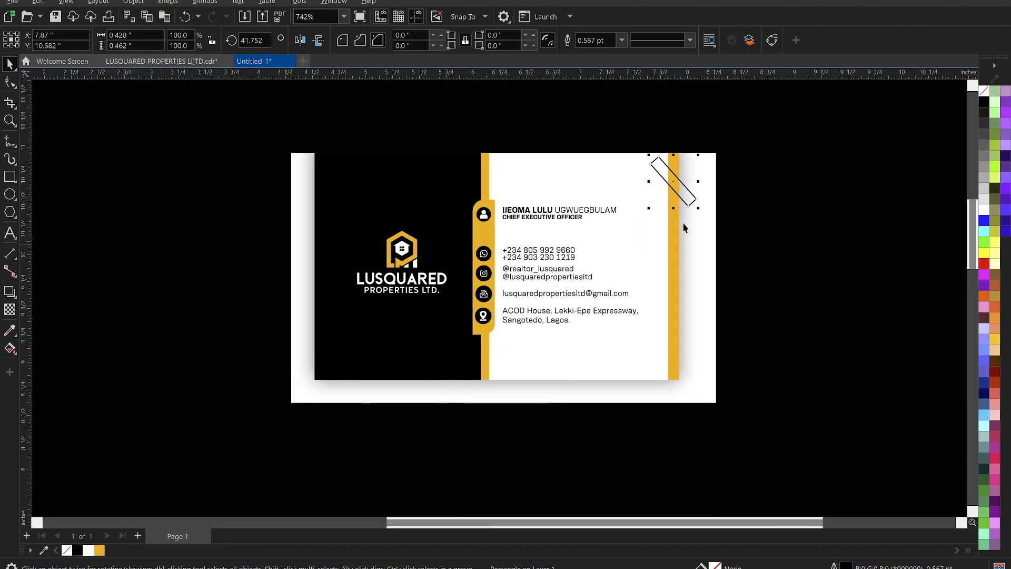
pyautogui.scroll(2, 696, 211)
pyautogui.moveTo(670, 179); pyautogui.dragTo(666, 288)
pyautogui.scroll(-3, 666, 239)
pyautogui.scroll(2, 757, 262)
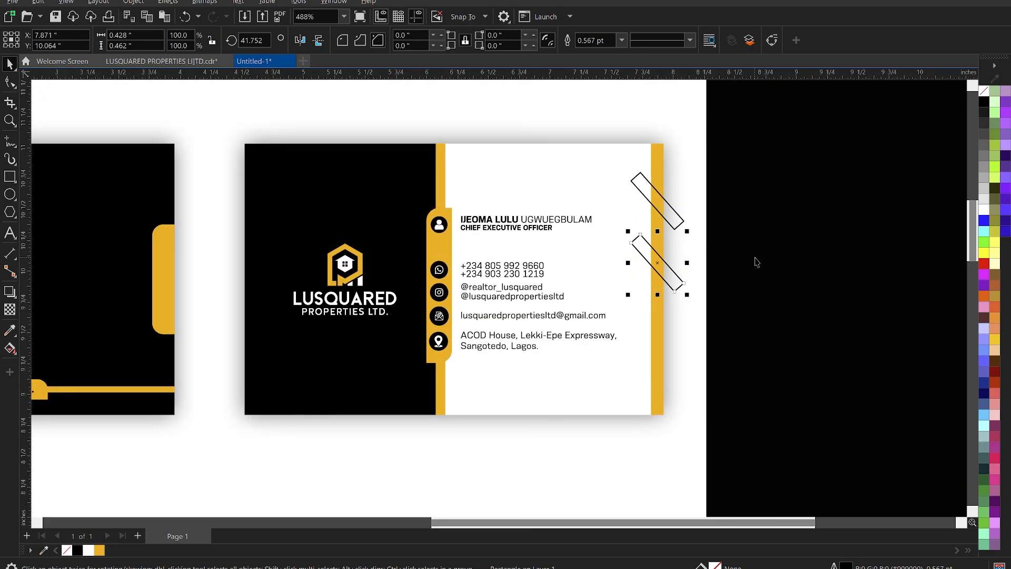
pyautogui.hotkey('ctrl', 'r')
pyautogui.hotkey('ctrl', 'r')
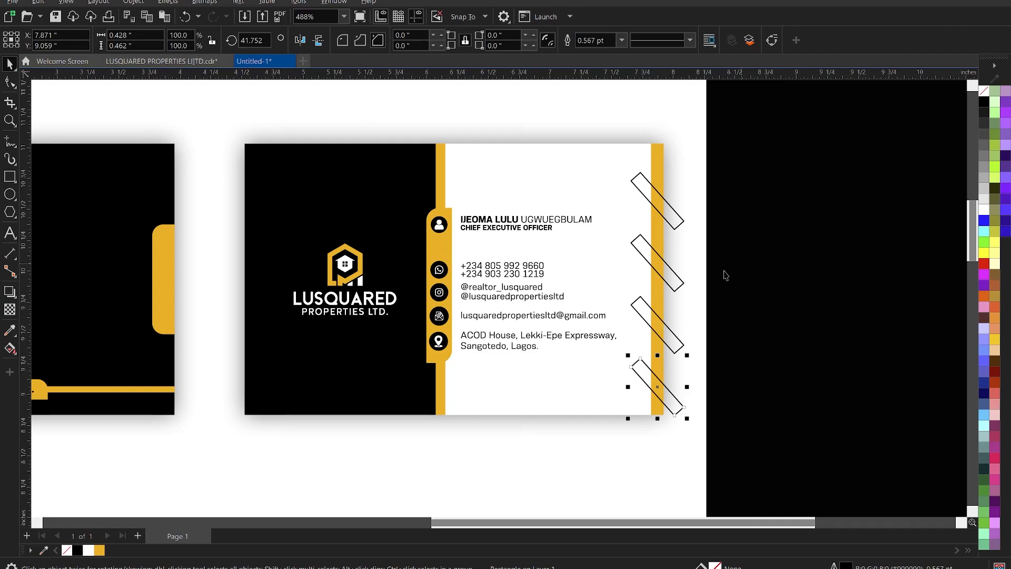
# - Shift all four diagonal bars together upward by about 0.07 inches along the right-hand stripe
pyautogui.keyDown('shift'); pyautogui.click(668, 340); pyautogui.keyUp('shift')
pyautogui.keyDown('shift'); pyautogui.click(670, 279); pyautogui.keyUp('shift')
pyautogui.keyDown('shift'); pyautogui.click(671, 219); pyautogui.keyUp('shift')
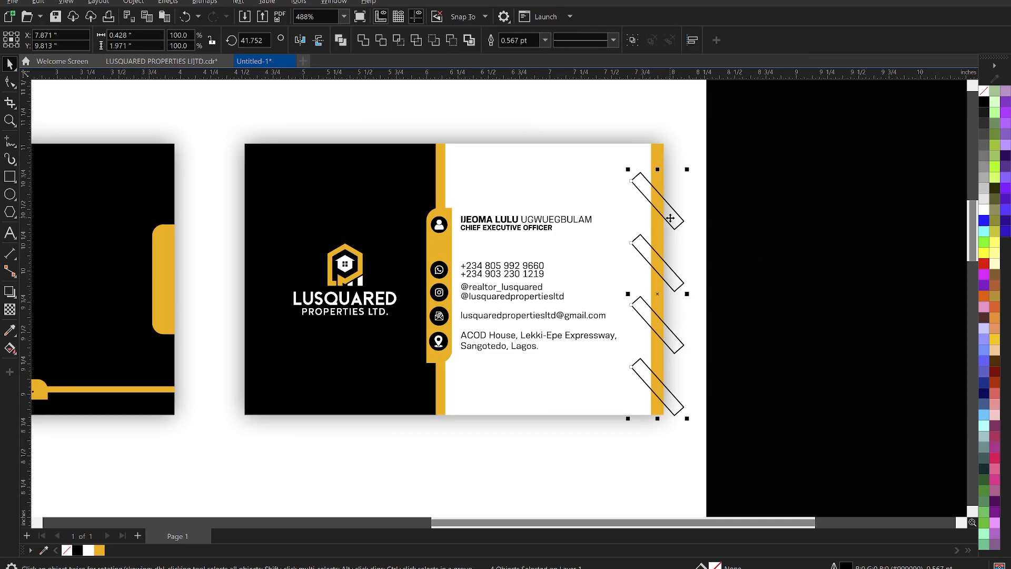
pyautogui.press('Up')
pyautogui.press('Up')
pyautogui.press('Up')
pyautogui.press('Up')
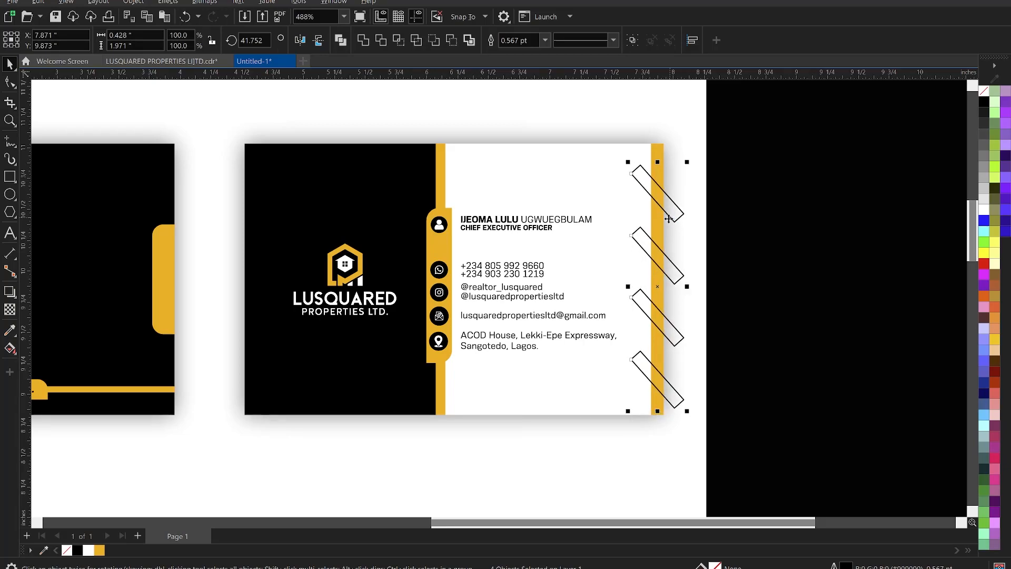
pyautogui.press('Up')
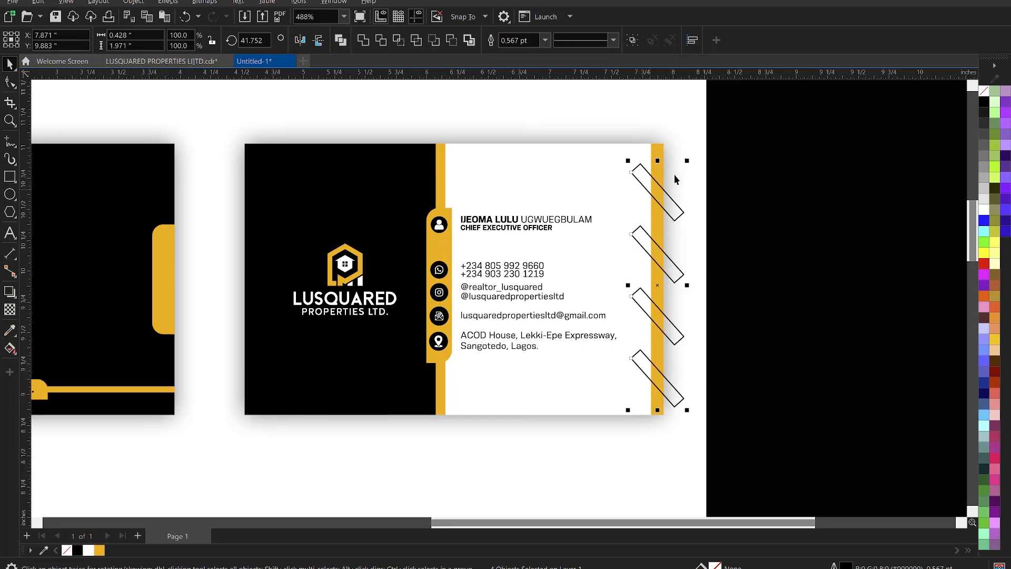
# - Trim the right-hand yellow stripe with the four diagonal bars and delete the bars
pyautogui.keyDown('shift'); pyautogui.click(659, 152); pyautogui.keyUp('shift')
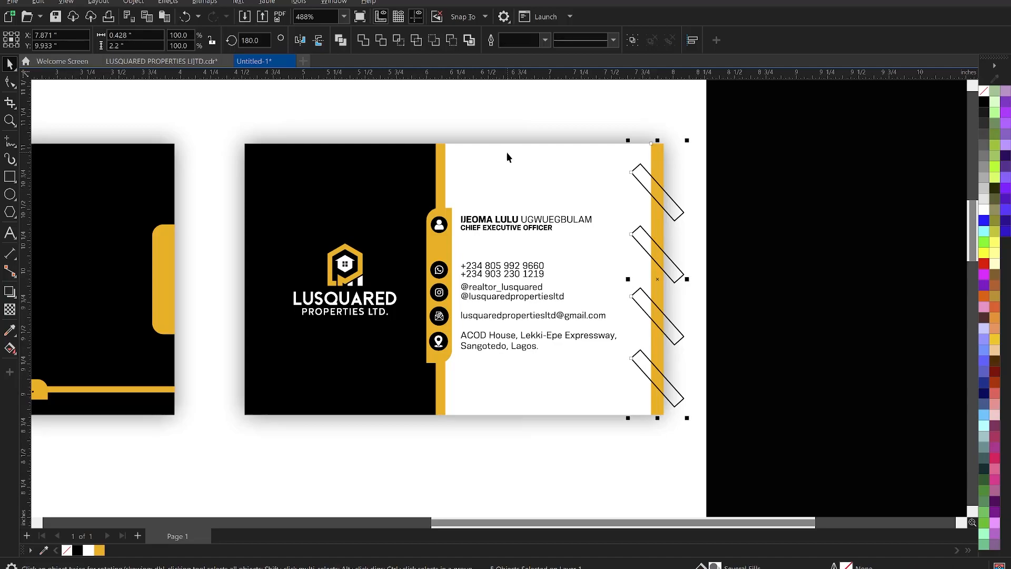
pyautogui.click(379, 42)
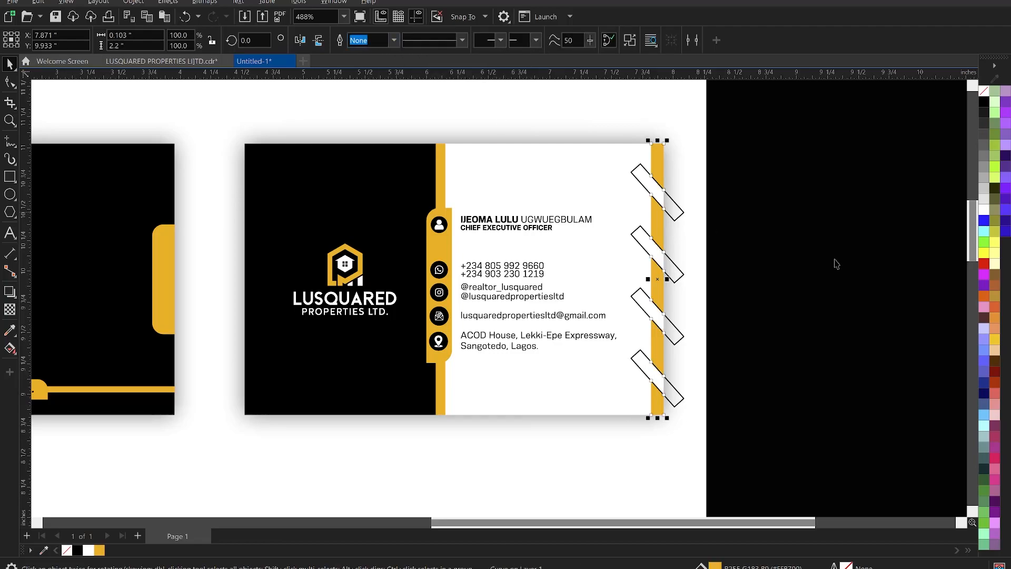
pyautogui.click(765, 229)
pyautogui.click(679, 209)
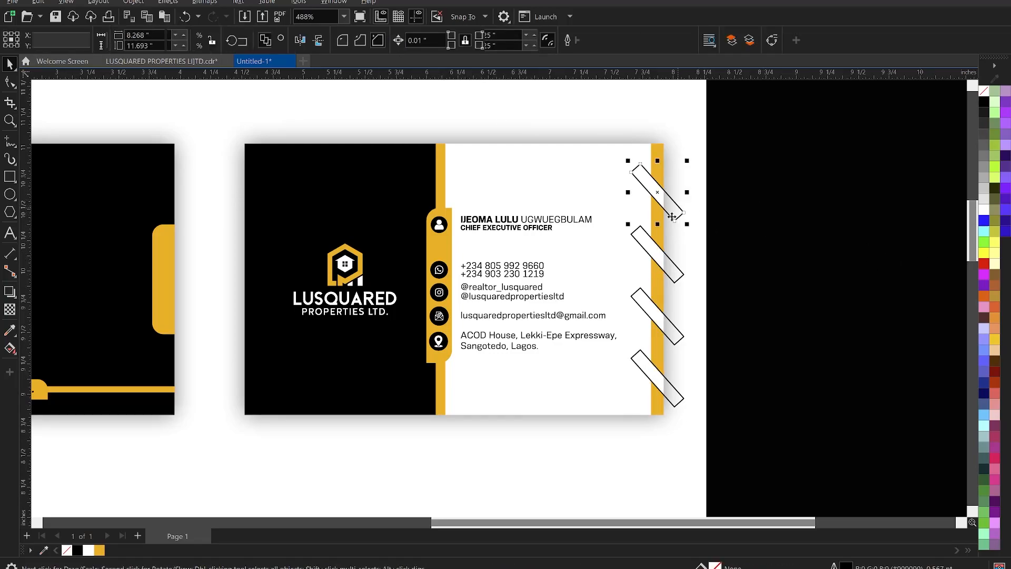
pyautogui.keyDown('shift'); pyautogui.click(677, 270); pyautogui.keyUp('shift')
pyautogui.keyDown('shift'); pyautogui.click(677, 334); pyautogui.keyUp('shift')
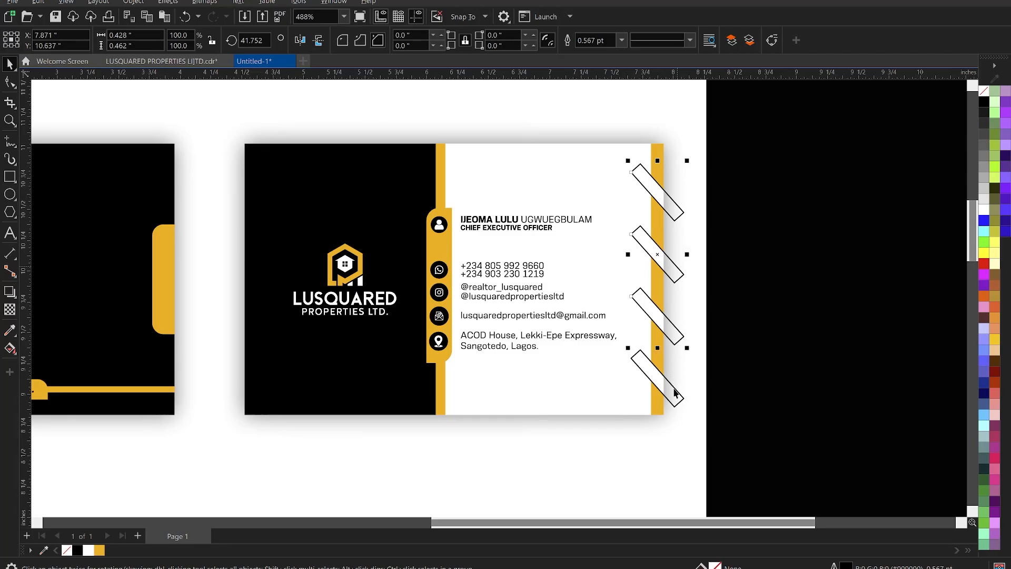
pyautogui.keyDown('shift'); pyautogui.click(675, 392); pyautogui.keyUp('shift')
pyautogui.press('Delete')
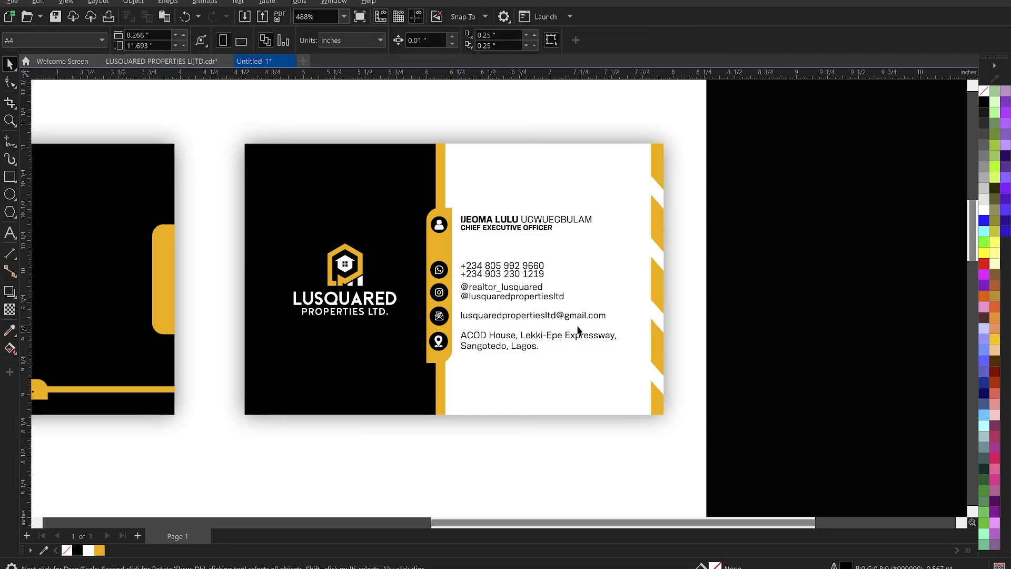
# - Tighten the character spacing of the whole e-mail address line on the card
pyautogui.scroll(2, 567, 324)
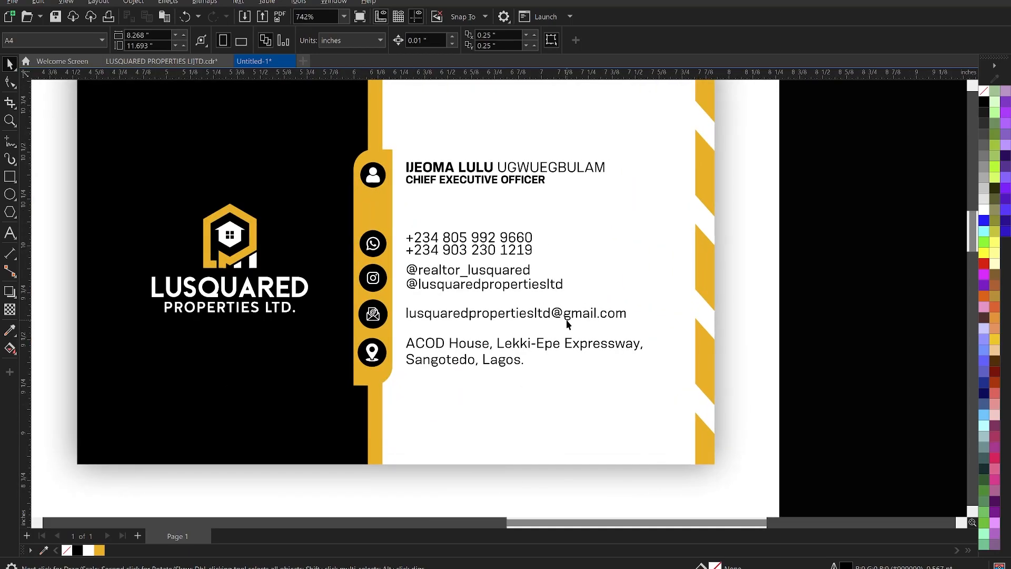
pyautogui.doubleClick(568, 318)
pyautogui.hotkey('ctrl', 'a')
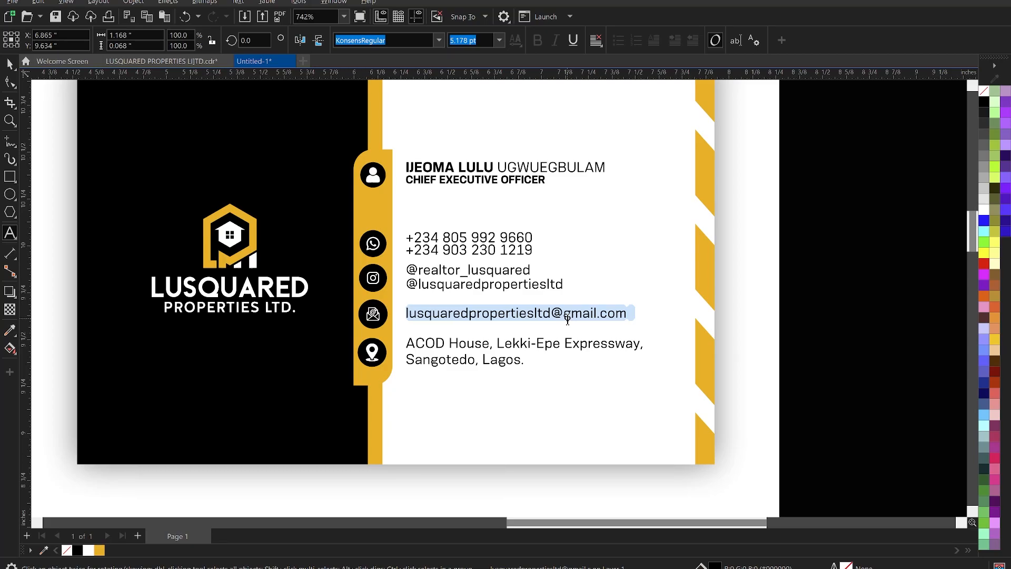
pyautogui.press('ctrl+shift+less')
pyautogui.press('ctrl+shift+less')
pyautogui.press('ctrl+shift+less')
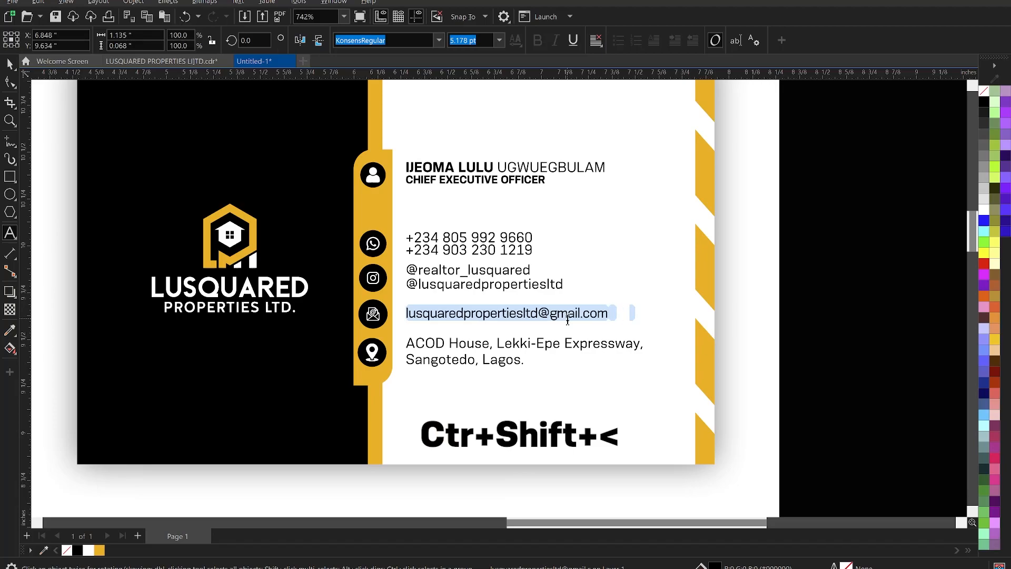
pyautogui.hotkey('ctrl', 'space')
# - Tighten the character spacing of the whole two-line office address
pyautogui.doubleClick(570, 349)
pyautogui.hotkey('ctrl', 'a')
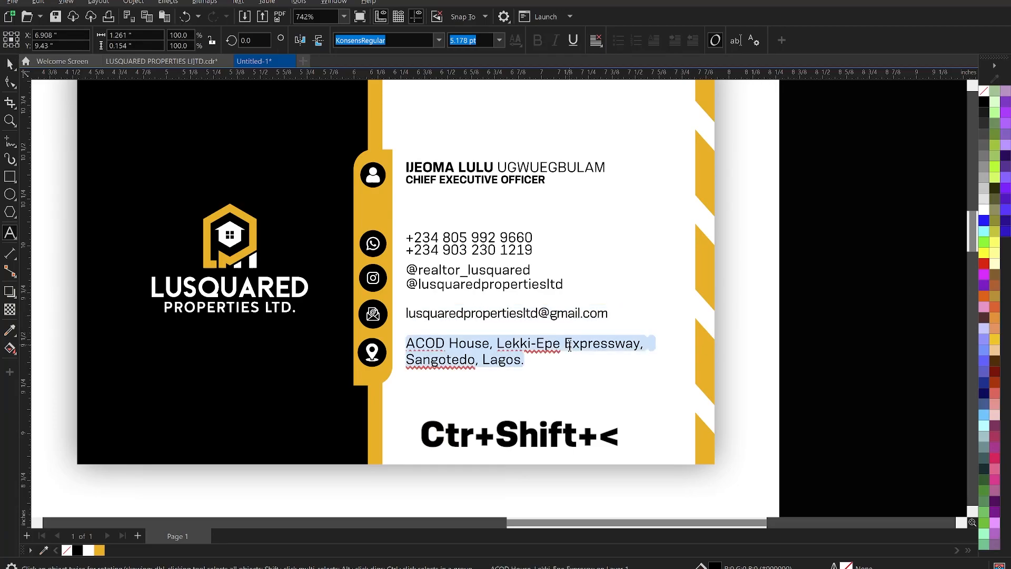
pyautogui.press('ctrl+shift+less')
pyautogui.press('ctrl+shift+less')
pyautogui.press('ctrl+shift+less')
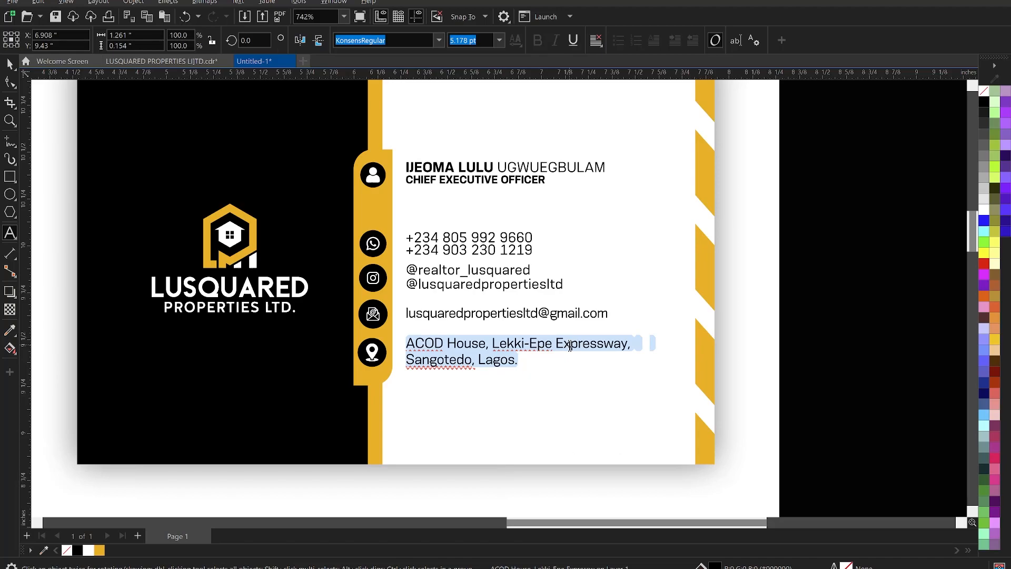
pyautogui.hotkey('ctrl', 'space')
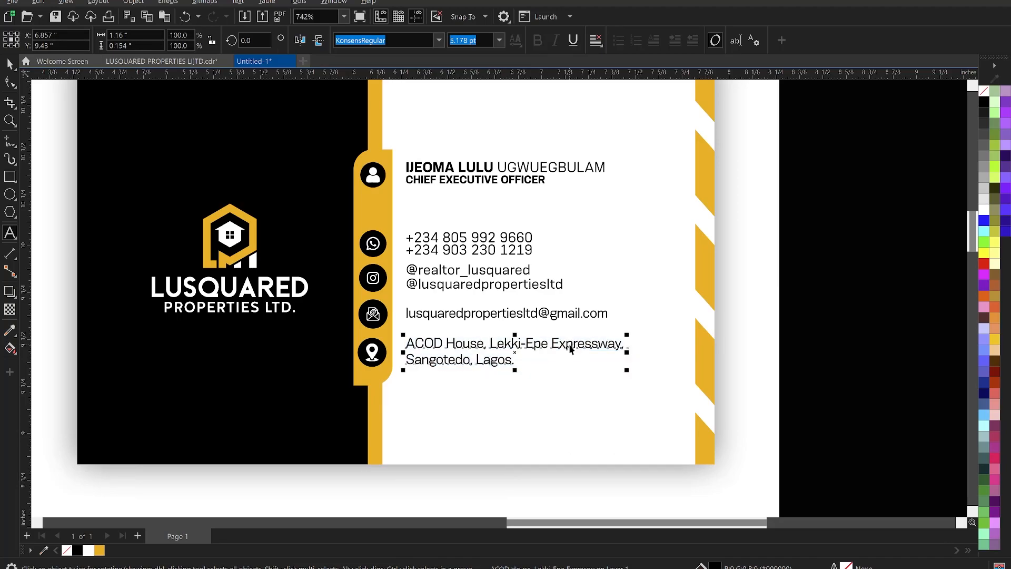
# - Tighten the character spacing of both phone number lines on the card
pyautogui.doubleClick(485, 242)
pyautogui.hotkey('ctrl', 'a')
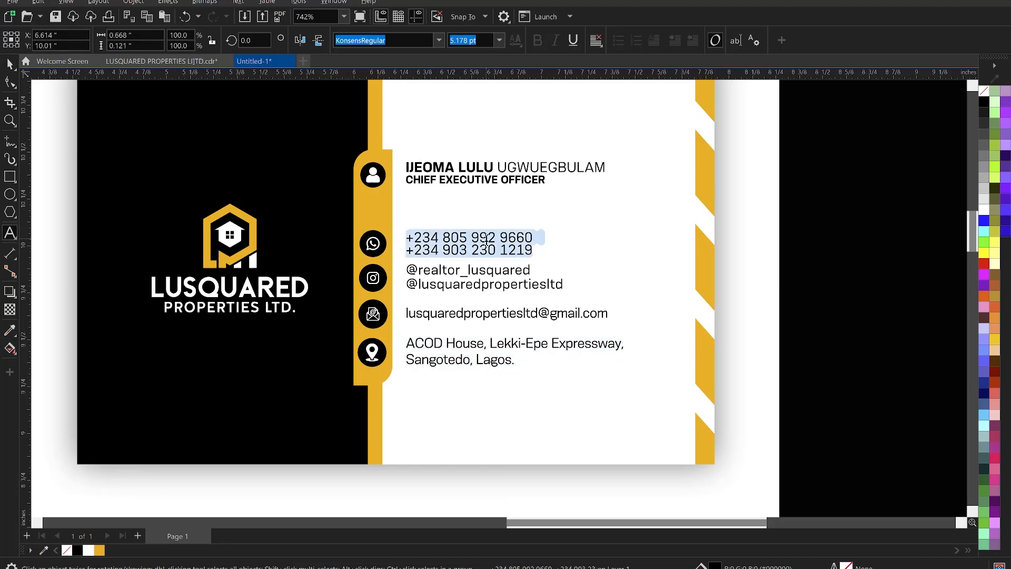
pyautogui.press('ctrl+shift+less')
pyautogui.press('ctrl+shift+less')
pyautogui.hotkey('ctrl', 'space')
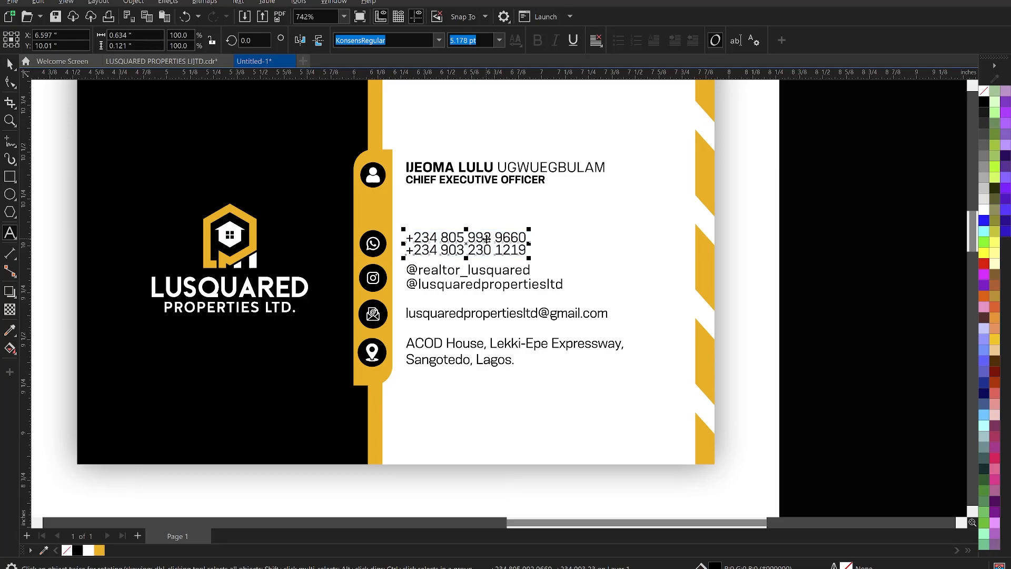
# - Tighten the character spacing of the two social media handle lines
pyautogui.doubleClick(492, 269)
pyautogui.hotkey('ctrl', 'a')
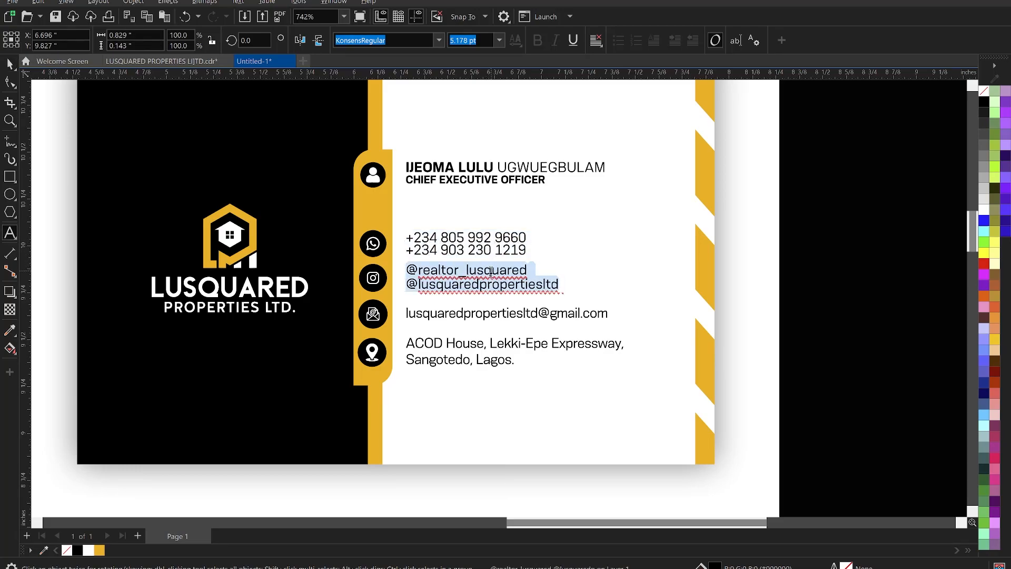
pyautogui.press('ctrl+shift+less')
pyautogui.hotkey('ctrl', 'space')
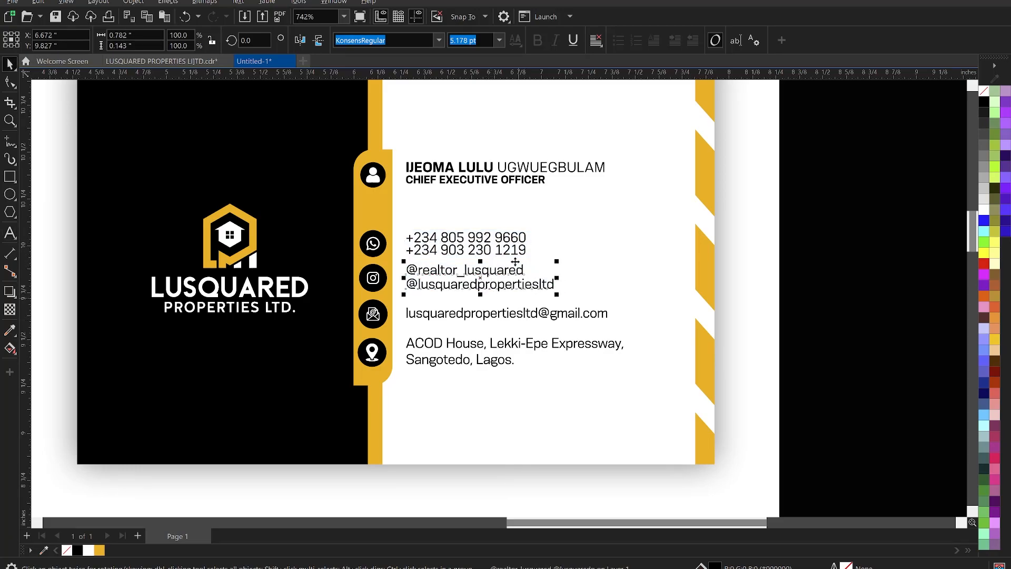
# - Tighten the character spacing of the full name line above the job title
pyautogui.doubleClick(534, 168)
pyautogui.hotkey('ctrl', 'a')
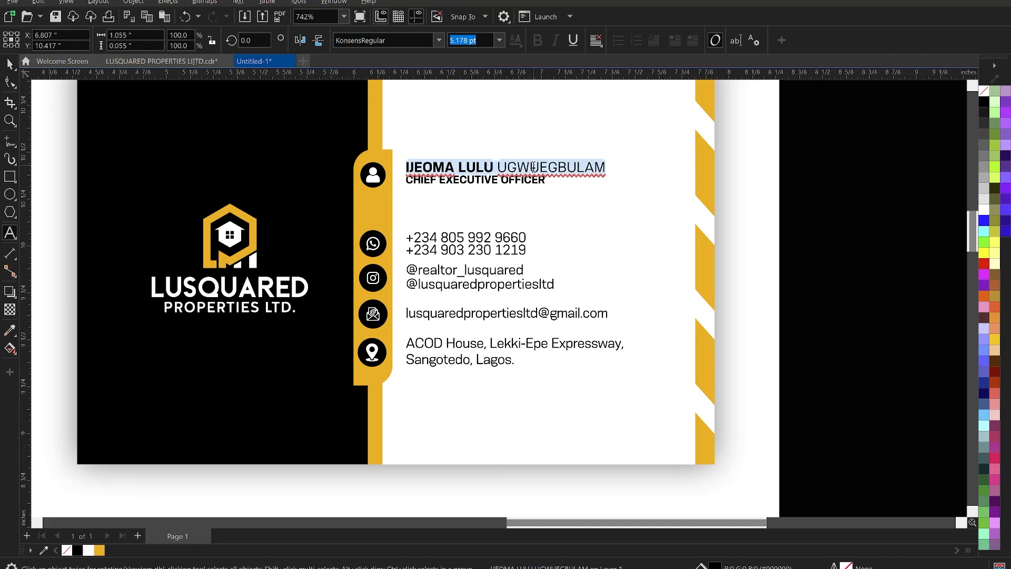
pyautogui.hotkey('ctrl', 'shift', ',')
pyautogui.hotkey('ctrl', 'shift', ',')
pyautogui.hotkey('ctrl', 'space')
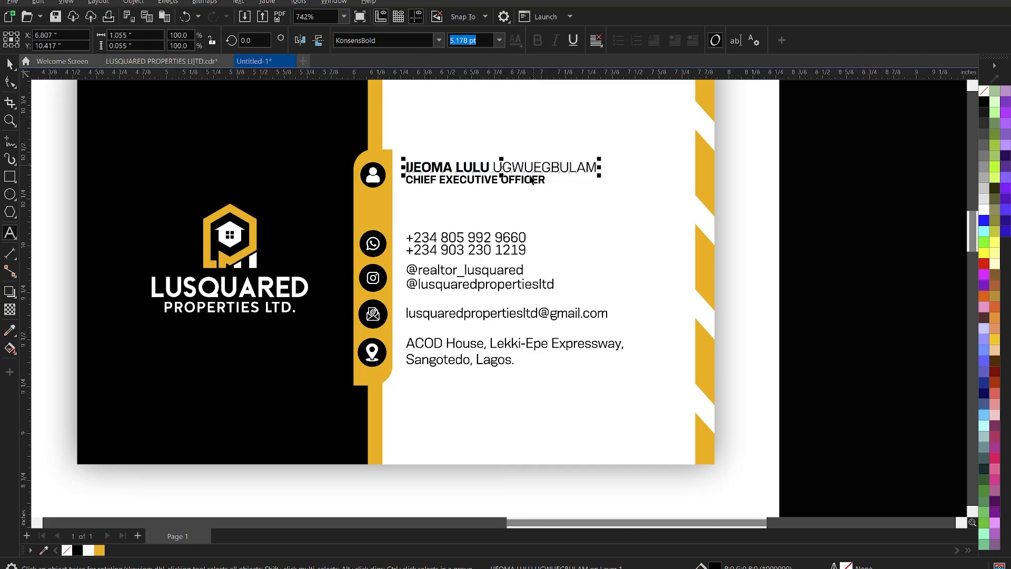
# - Tighten the character spacing of the CHIEF EXECUTIVE OFFICER line and deselect it
pyautogui.doubleClick(528, 179)
pyautogui.hotkey('ctrl', 'a')
pyautogui.hotkey('ctrl', 'shift', ',')
pyautogui.hotkey('ctrl', 'shift', ',')
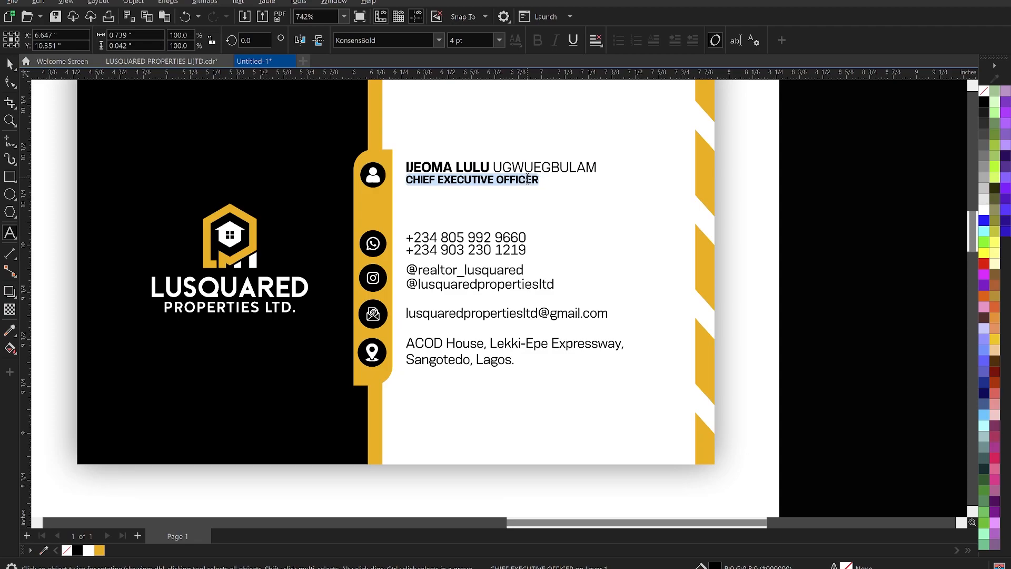
pyautogui.hotkey('ctrl', 'space')
pyautogui.scroll(-1, 576, 264)
pyautogui.click(853, 297)
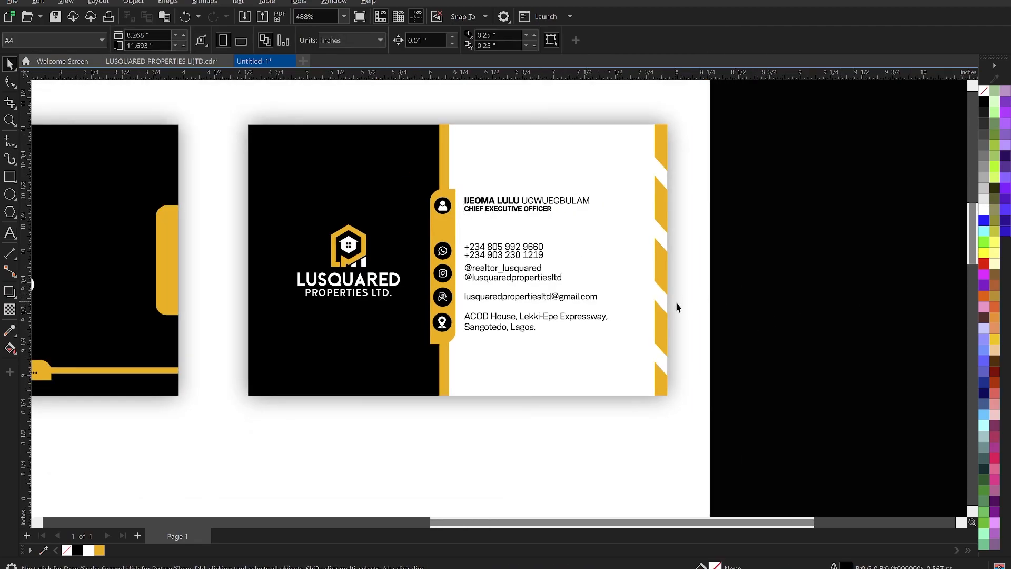
# - Nudge the two-line office address and its location icon slightly upward, closer to the e-mail row
pyautogui.scroll(1, 753, 355)
pyautogui.moveTo(792, 347); pyautogui.dragTo(336, 303)
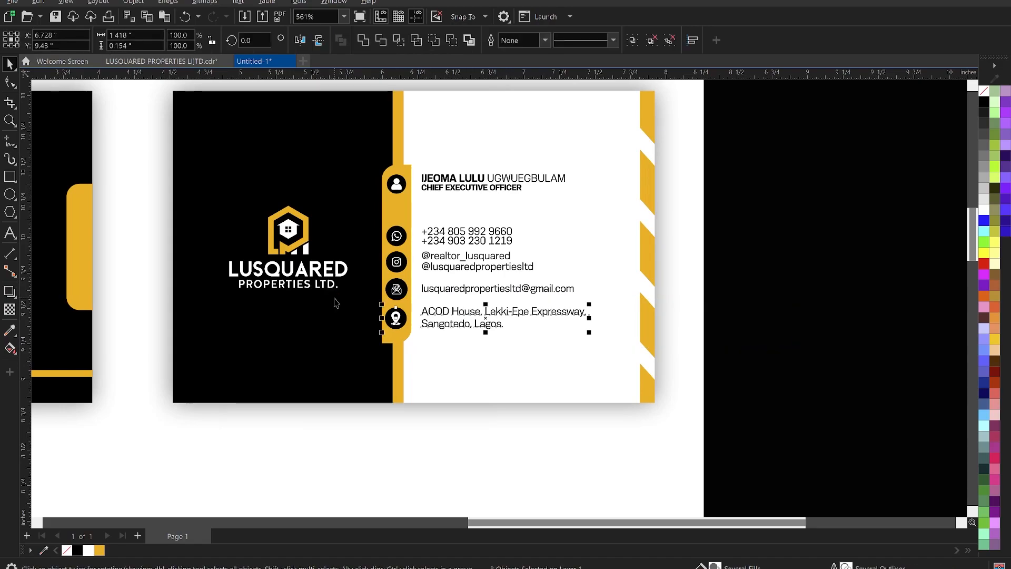
pyautogui.press('Up')
pyautogui.press('Up')
pyautogui.press('Up')
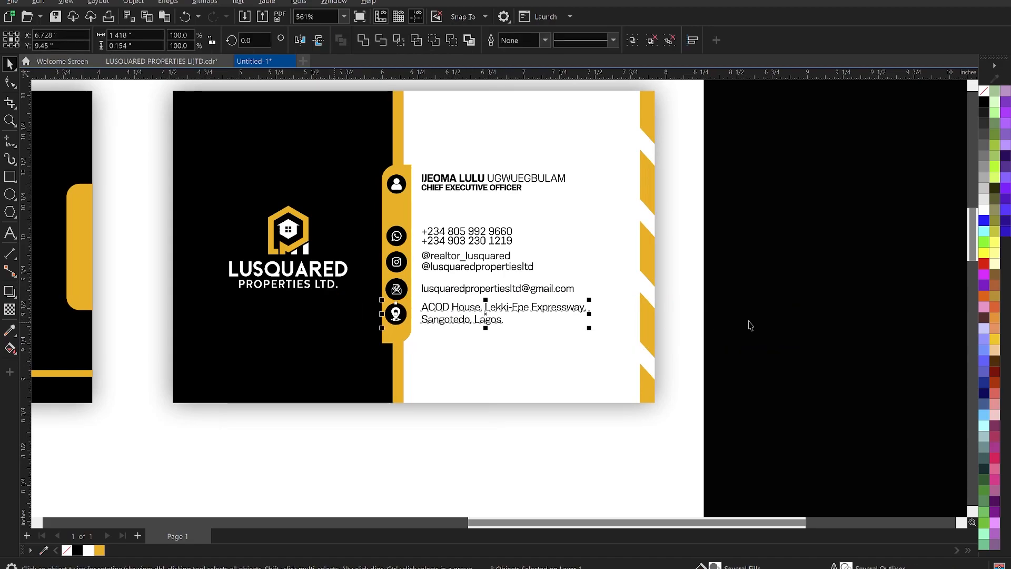
# - Nudge the e-mail and address rows with their icons slightly upward, followed by the social media, e-mail and address rows together
pyautogui.moveTo(784, 342); pyautogui.dragTo(336, 275)
pyautogui.press('Up')
pyautogui.press('Up')
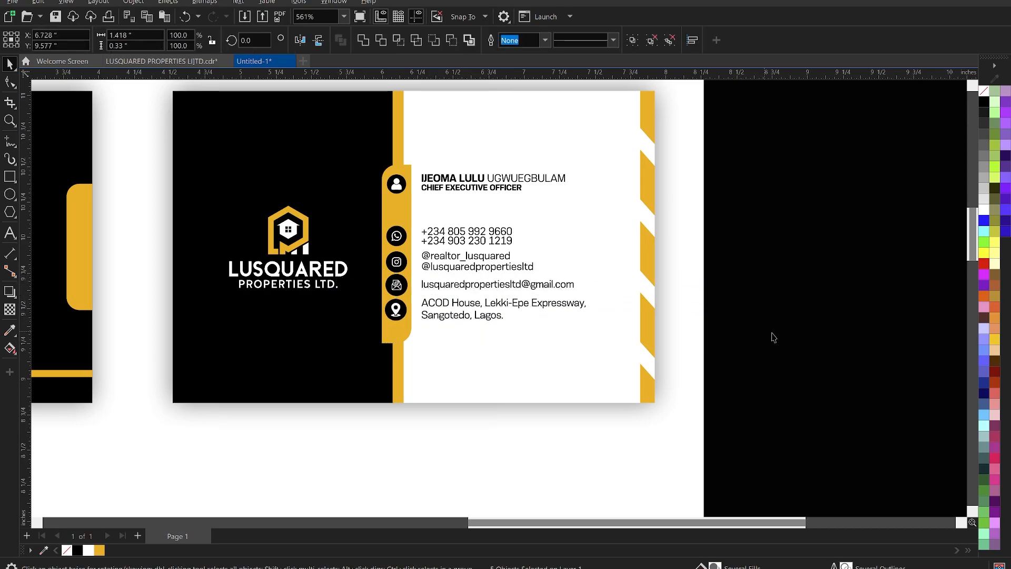
pyautogui.moveTo(773, 337); pyautogui.dragTo(367, 252)
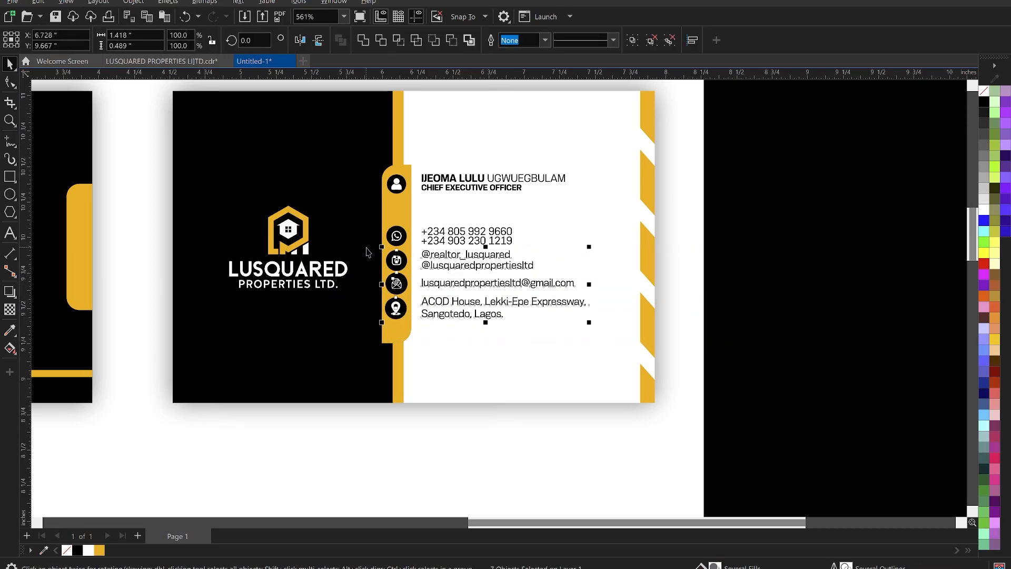
pyautogui.click(769, 267)
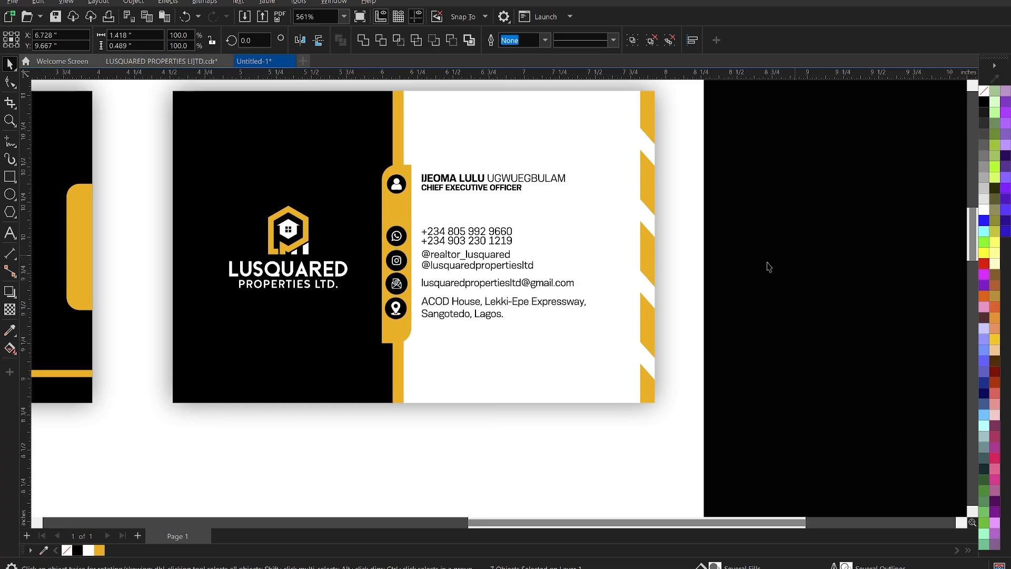
# - Group the contact text, icons and rounded yellow tab, and centre the group vertically on the card's white panel
pyautogui.scroll(-2, 767, 266)
pyautogui.scroll(2, 638, 311)
pyautogui.scroll(1, 810, 210)
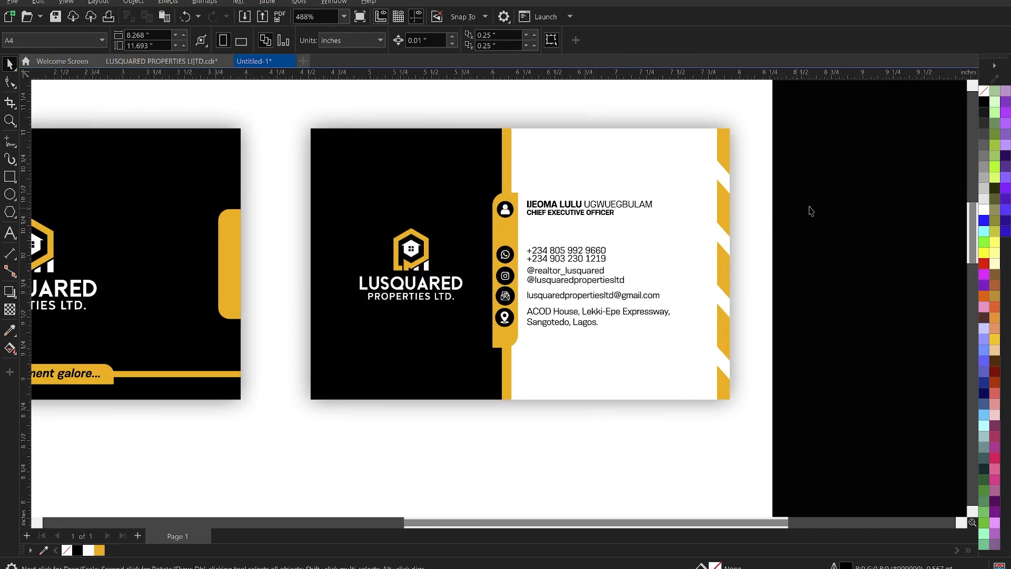
pyautogui.moveTo(858, 173); pyautogui.dragTo(477, 364)
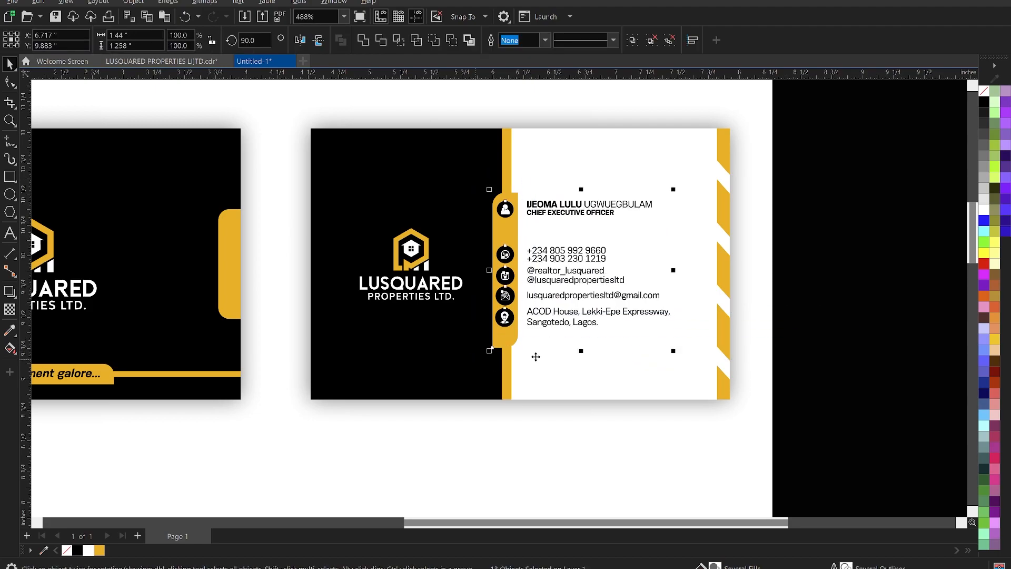
pyautogui.hotkey('ctrl', 'g')
pyautogui.keyDown('shift'); pyautogui.click(536, 357); pyautogui.keyUp('shift')
pyautogui.press('e')
pyautogui.click(831, 255)
pyautogui.scroll(-2, 815, 279)
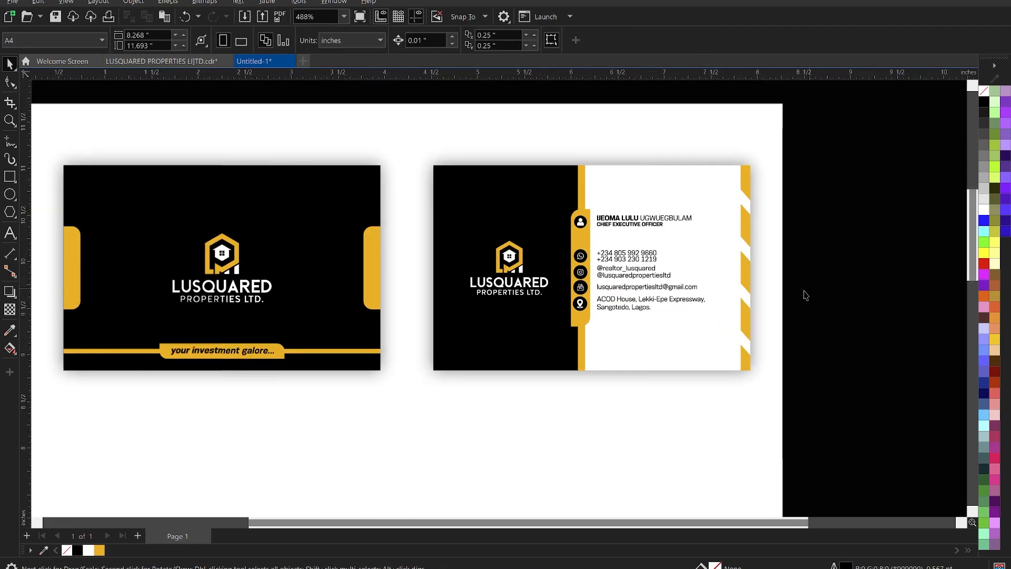
# - Select the black panel of the contact card together with the vertical yellow strip beside it
pyautogui.press('z')
pyautogui.moveTo(179, 152); pyautogui.dragTo(877, 384)
pyautogui.press('space')
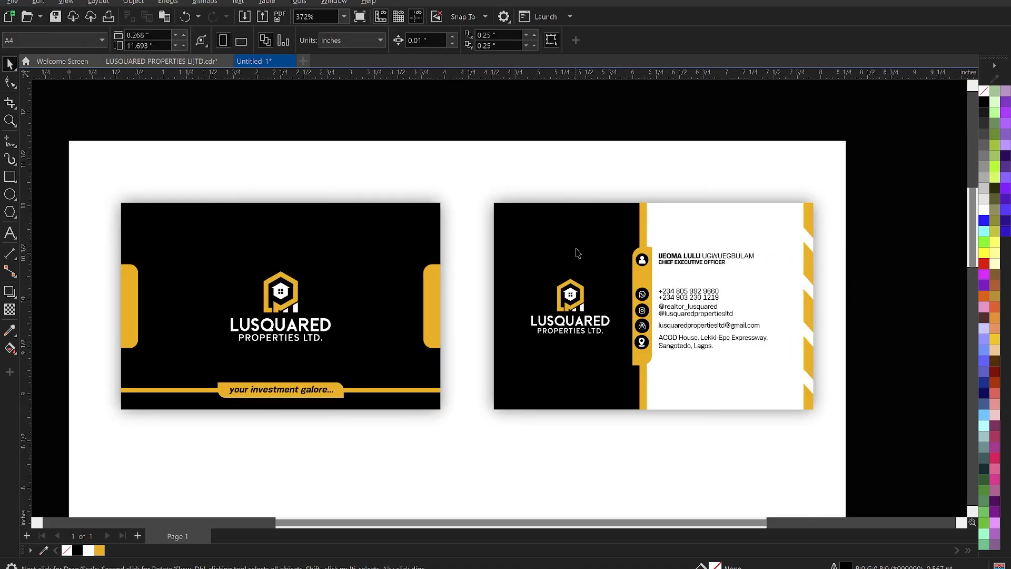
pyautogui.click(562, 223)
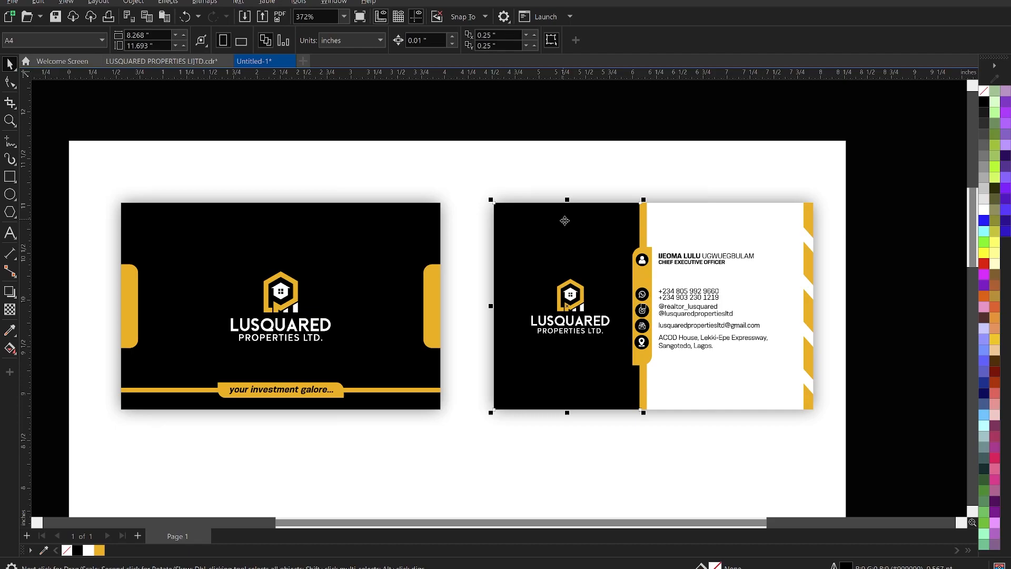
pyautogui.keyDown('shift'); pyautogui.click(644, 213); pyautogui.keyUp('shift')
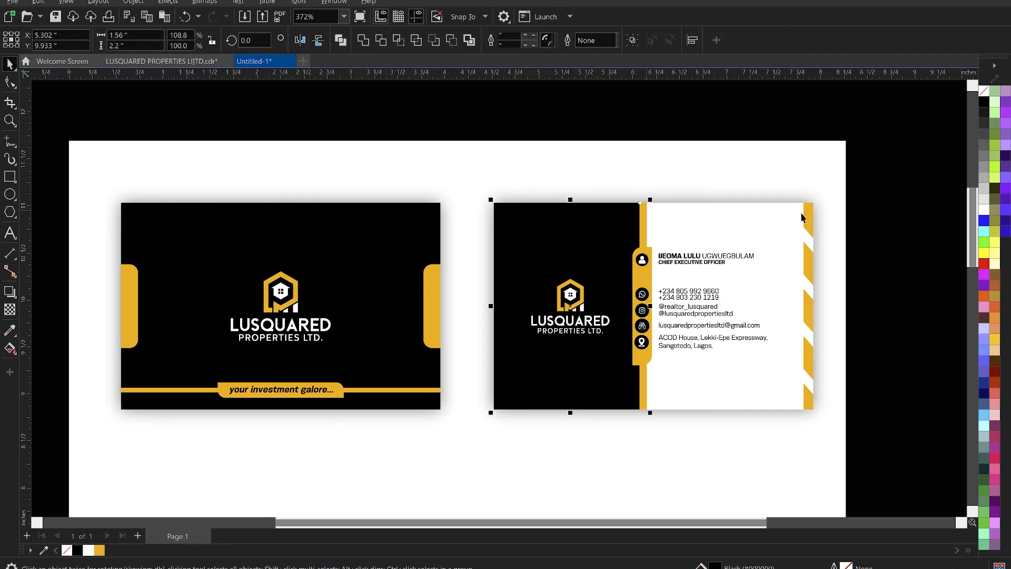
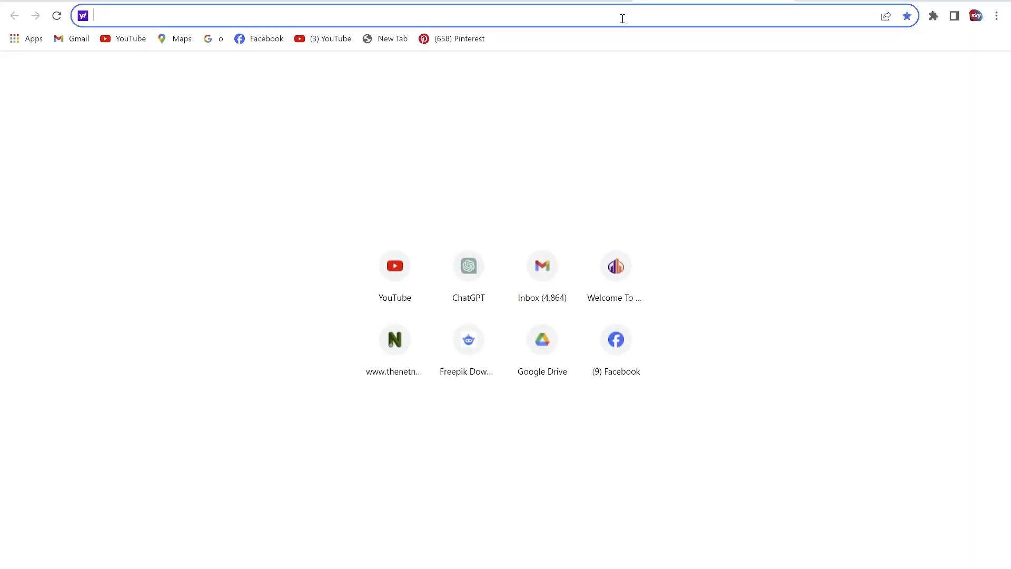
# - Switch to the web browser, open mockuptree.com, and try to load the Mockup World site in another tab
pyautogui.write('mockuptree.com')
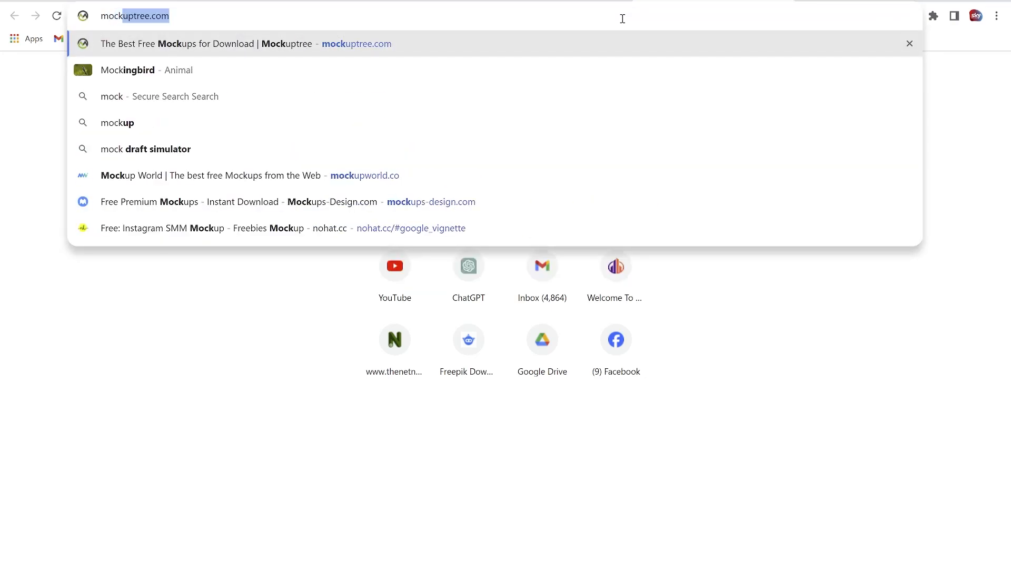
pyautogui.press('Return')
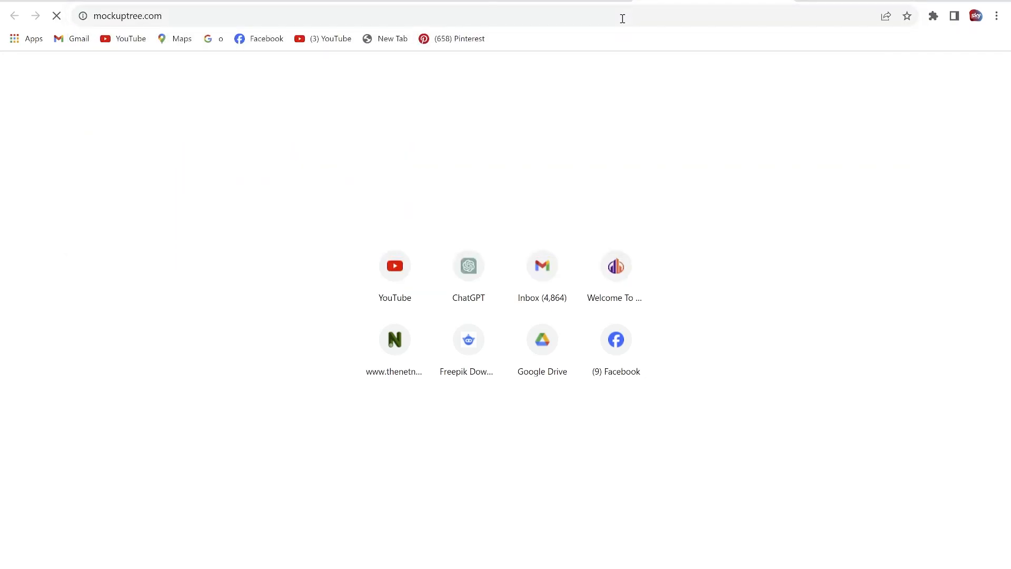
pyautogui.click(805, 1)
pyautogui.write('mu')
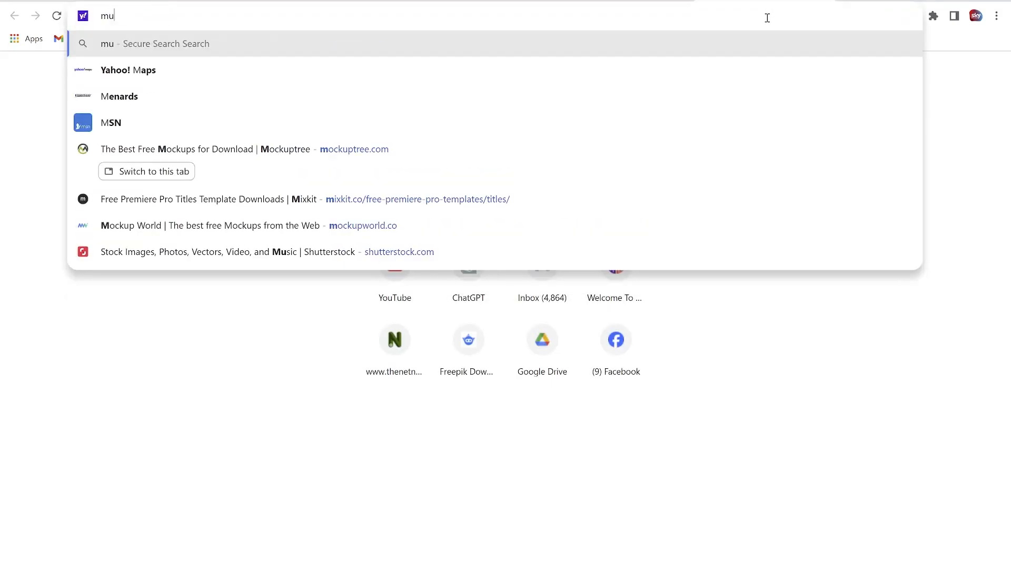
pyautogui.write('ckupworld')
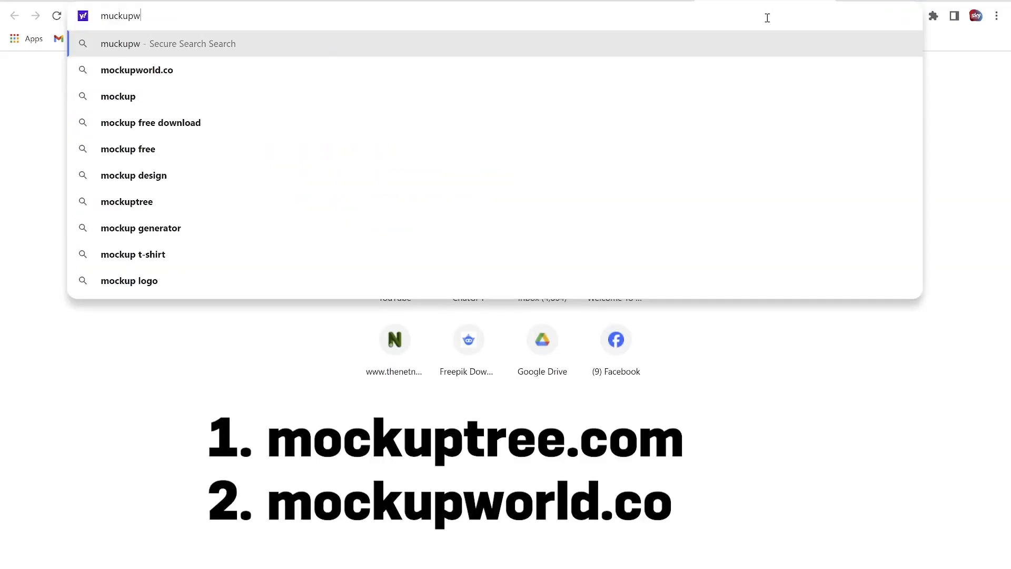
pyautogui.write('.com')
pyautogui.press('Return')
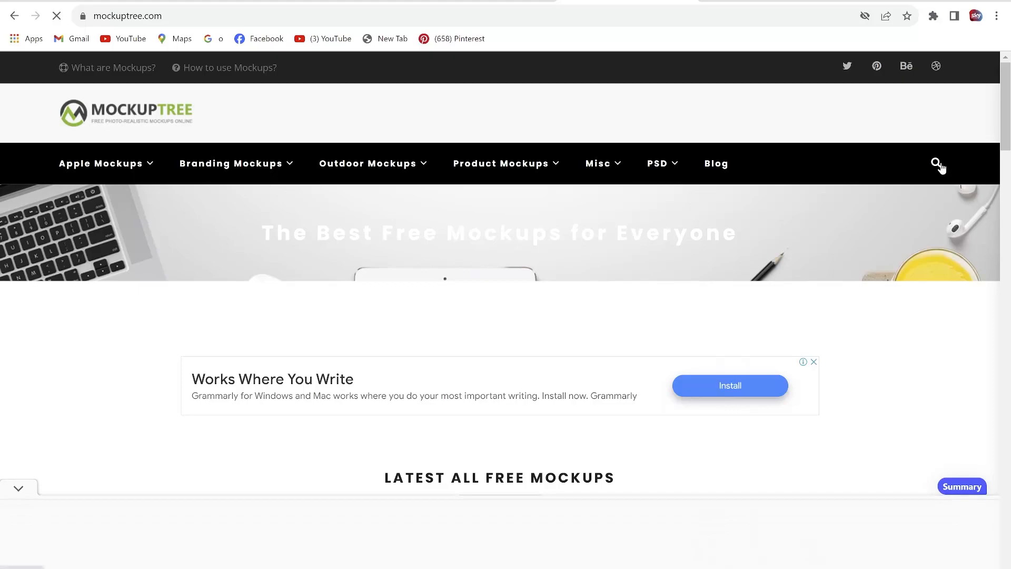
# - Search Mockuptree for "Business card" and look through the first page of mockup results
pyautogui.click(936, 164)
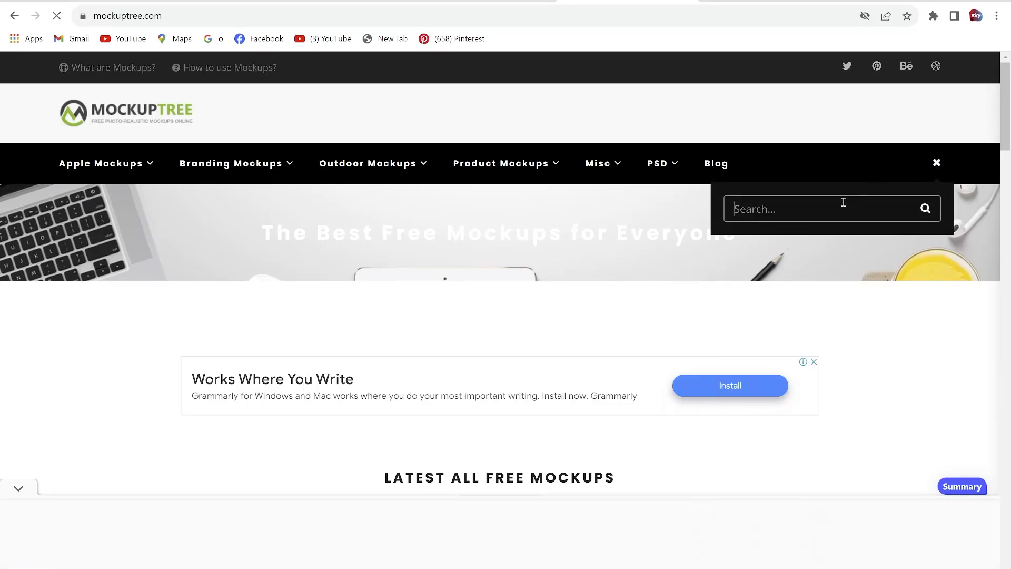
pyautogui.write('Business card')
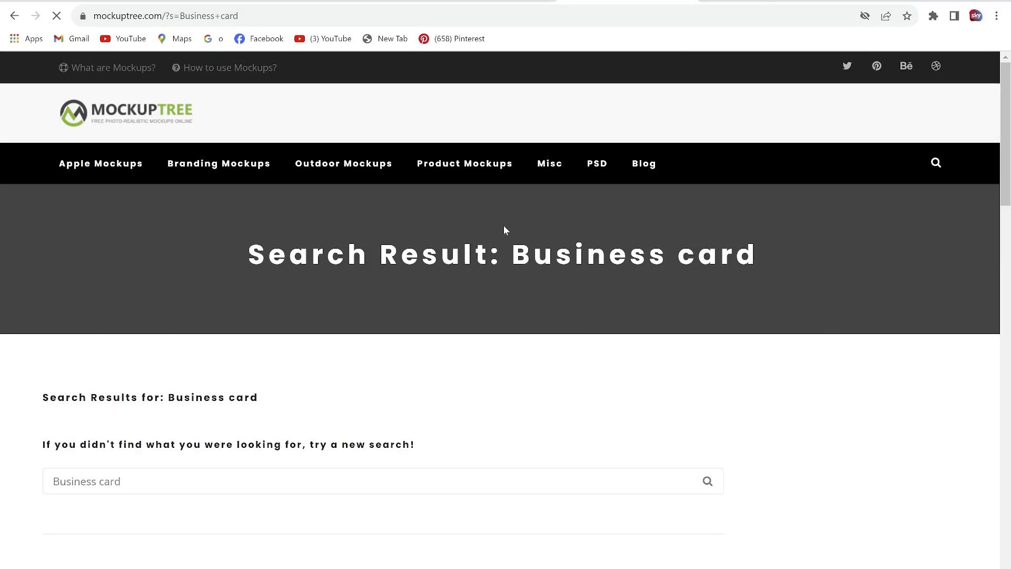
pyautogui.scroll(-4, 503, 225)
pyautogui.scroll(-3, 502, 227)
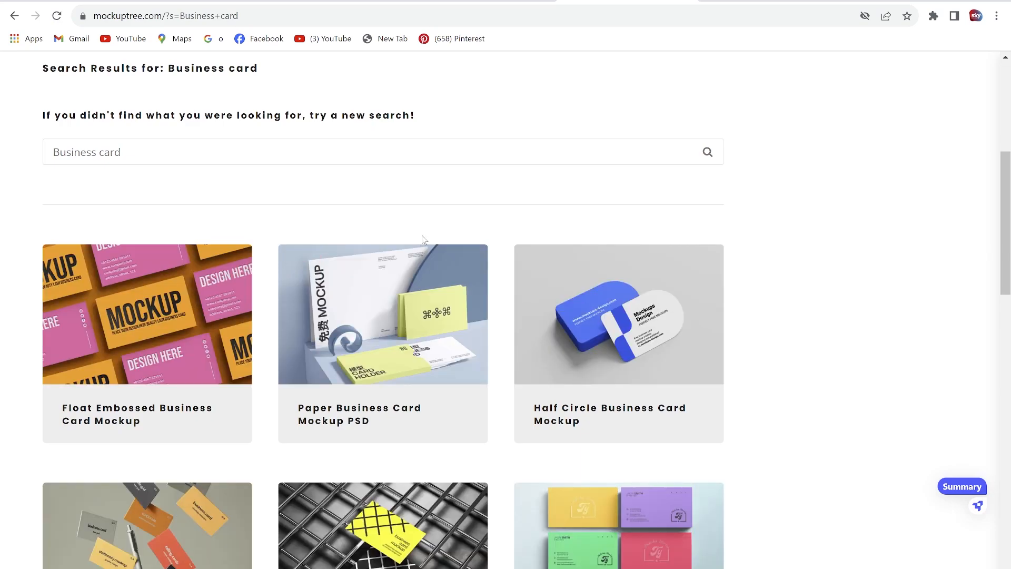
pyautogui.scroll(-1, 423, 240)
pyautogui.scroll(-3, 423, 242)
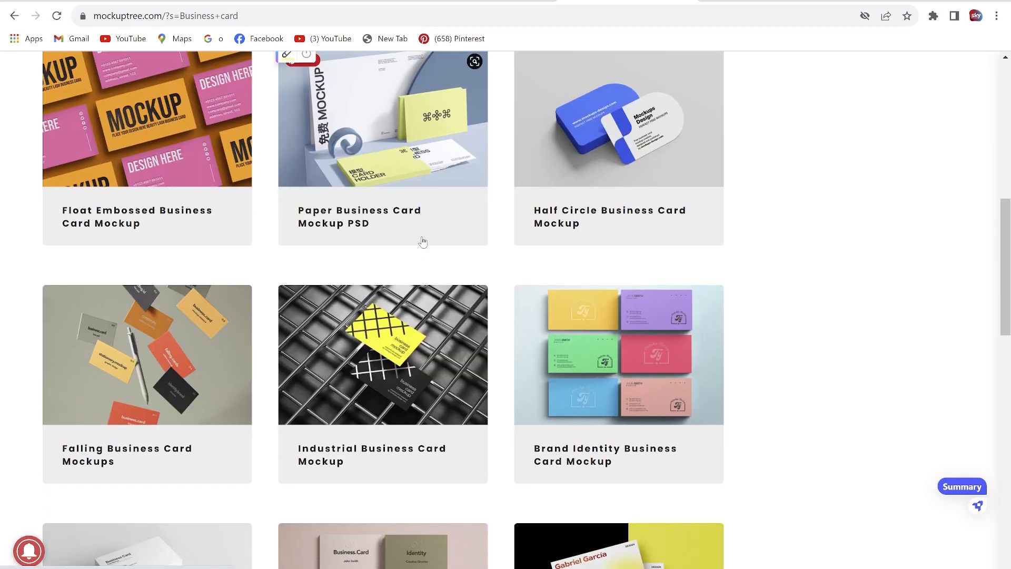
pyautogui.scroll(-2, 450, 237)
pyautogui.scroll(-4, 450, 237)
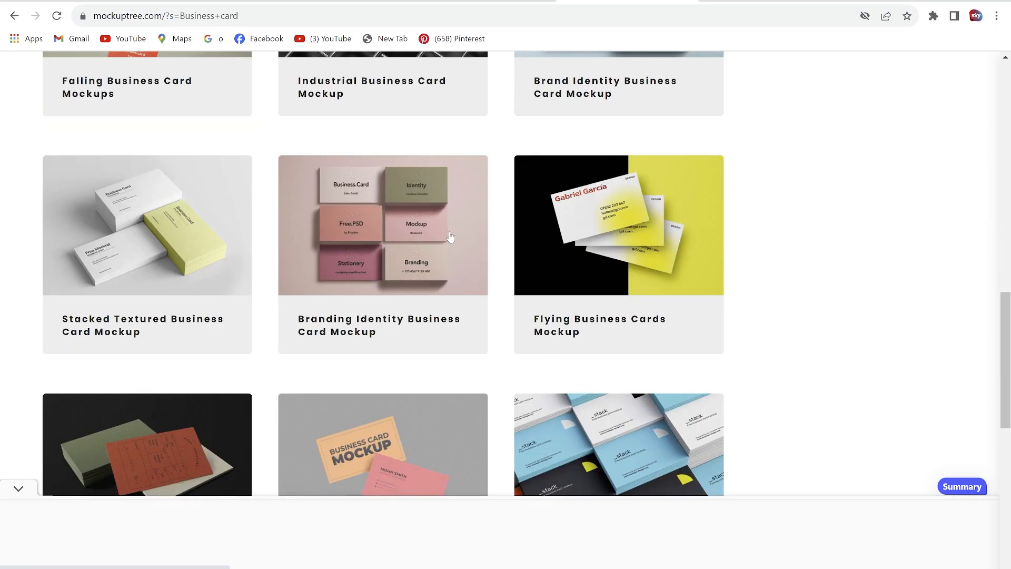
pyautogui.scroll(-1, 461, 237)
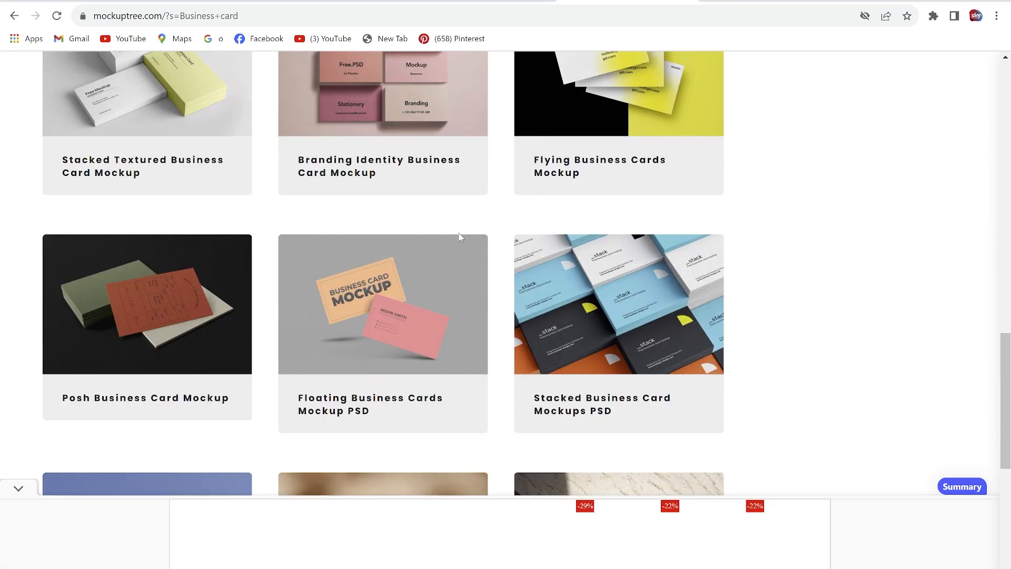
pyautogui.scroll(-3, 460, 237)
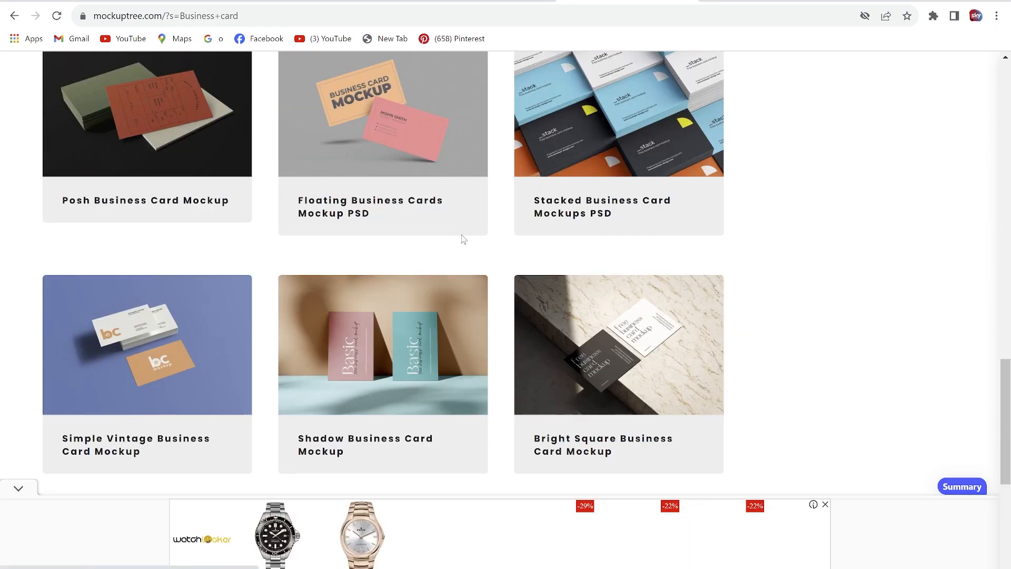
pyautogui.scroll(-4, 469, 245)
pyautogui.scroll(-2, 294, 267)
# - Open the second page of the Business card results and look through its mockups
pyautogui.click(274, 180)
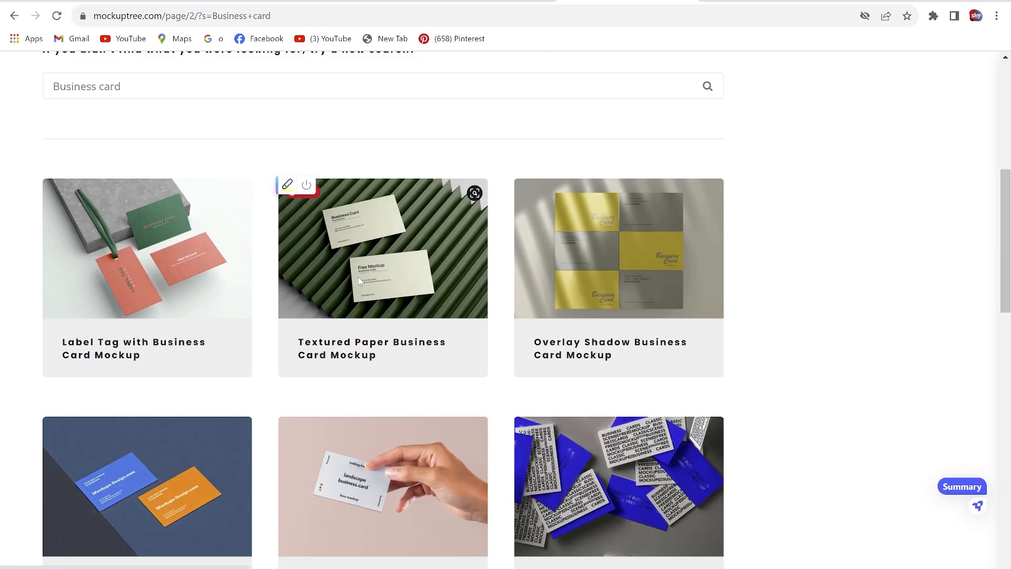
pyautogui.scroll(-2, 436, 279)
pyautogui.scroll(-6, 436, 279)
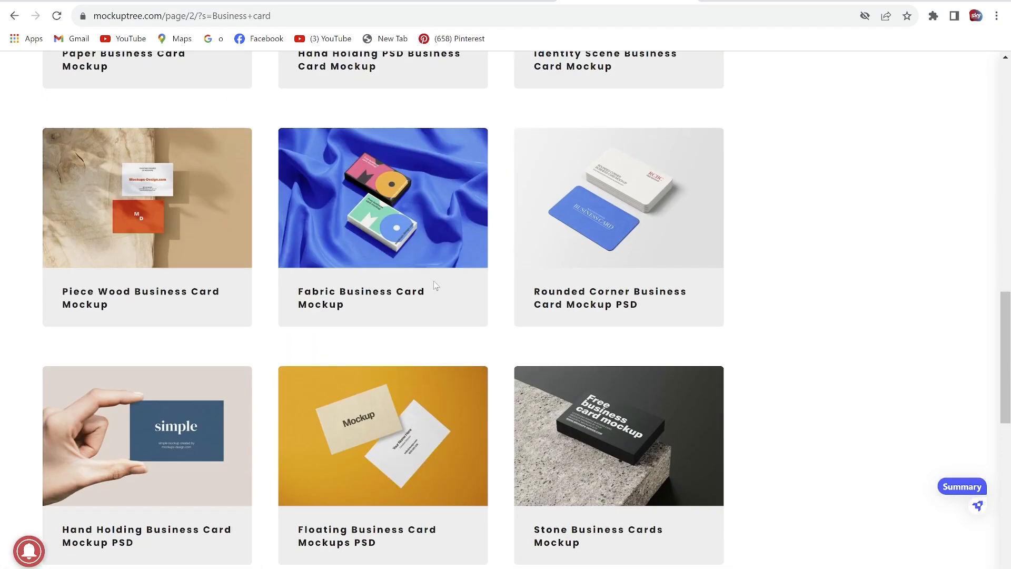
pyautogui.scroll(-5, 436, 288)
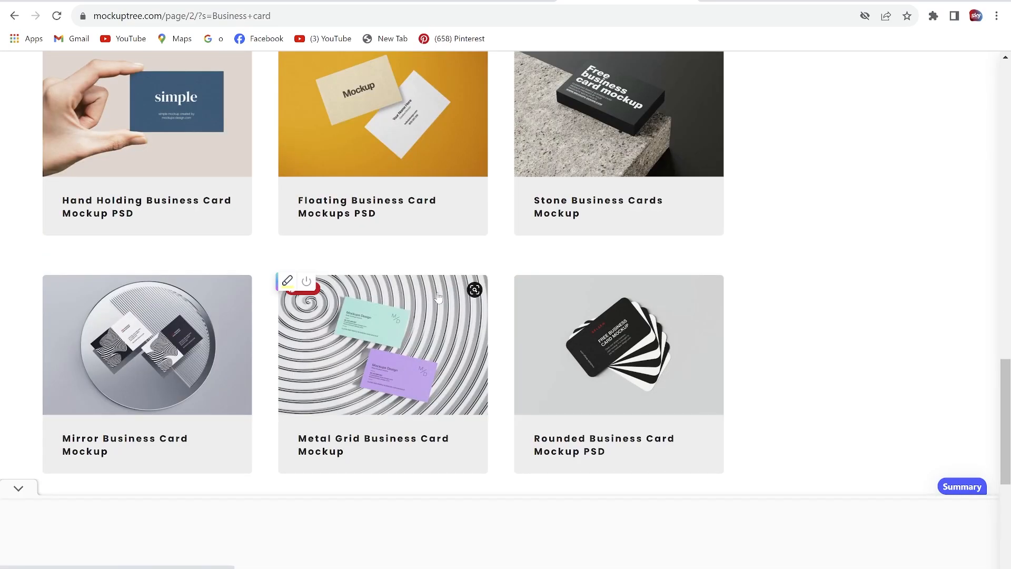
# - Look through the remaining mockups on the second Mockuptree results page and open the third page
pyautogui.scroll(-2, 440, 305)
pyautogui.scroll(-2, 337, 384)
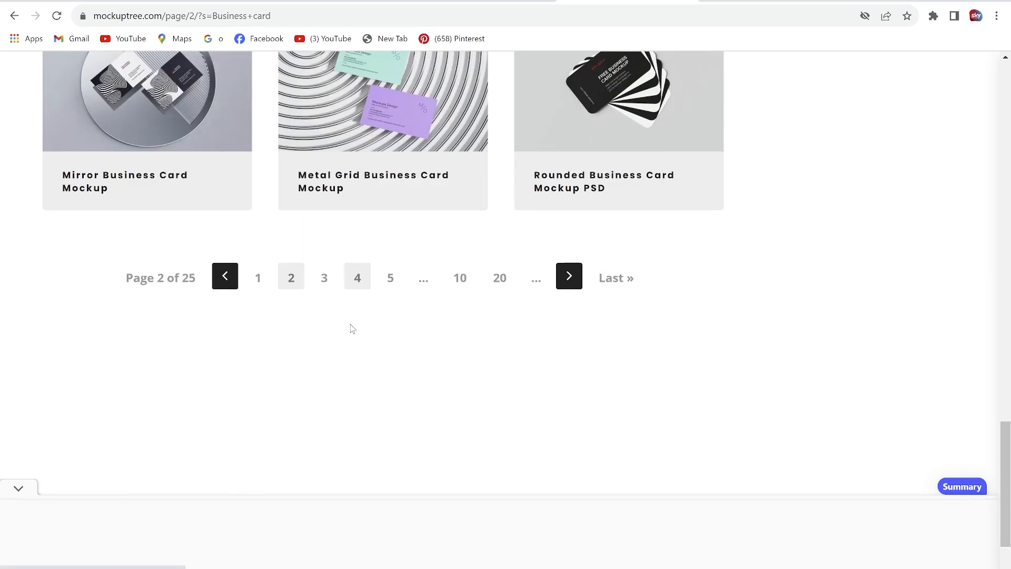
pyautogui.click(324, 279)
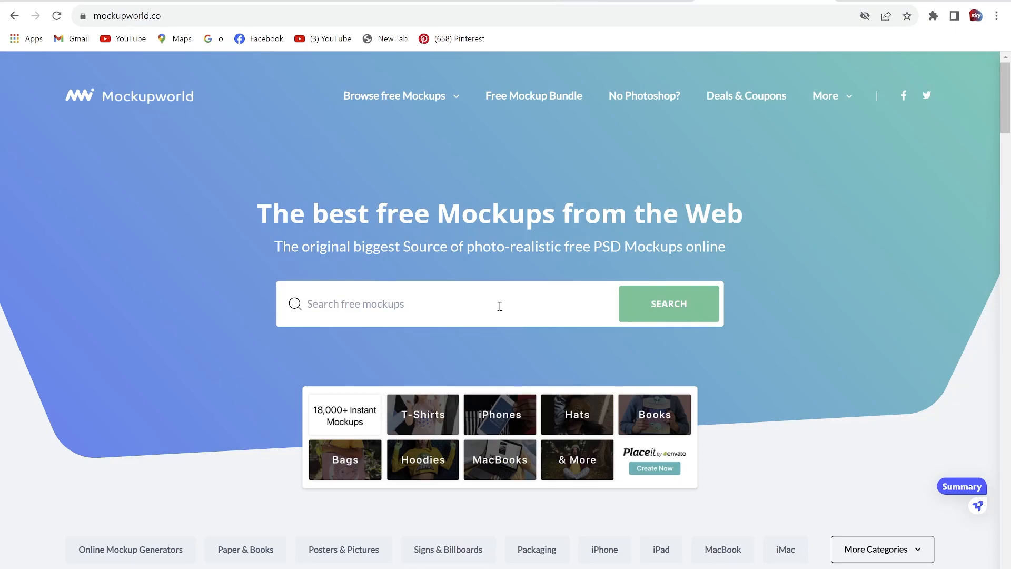
# - Switch to the Mockup World site and search it for "Business card"
pyautogui.click(500, 306)
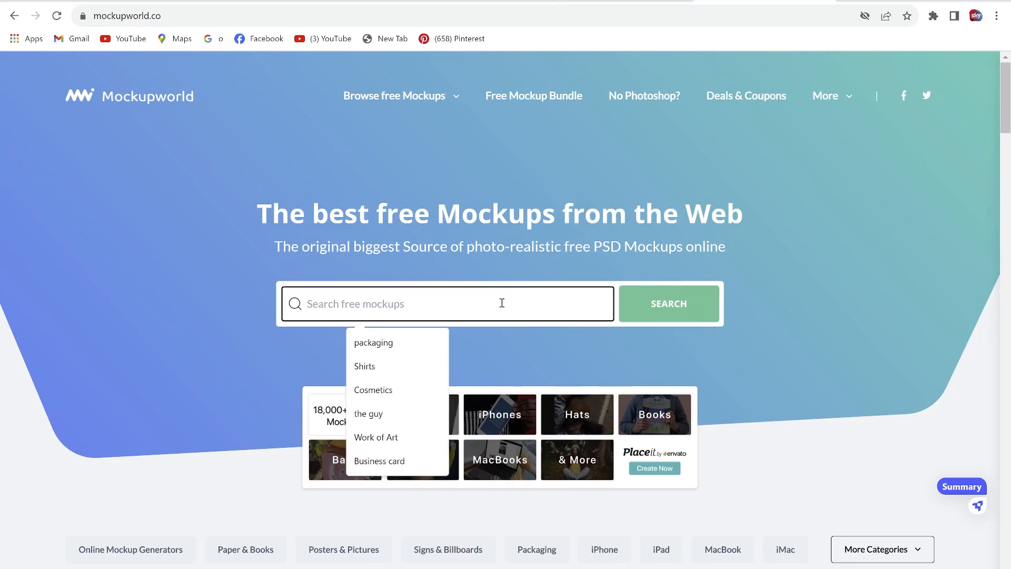
pyautogui.write('Business card')
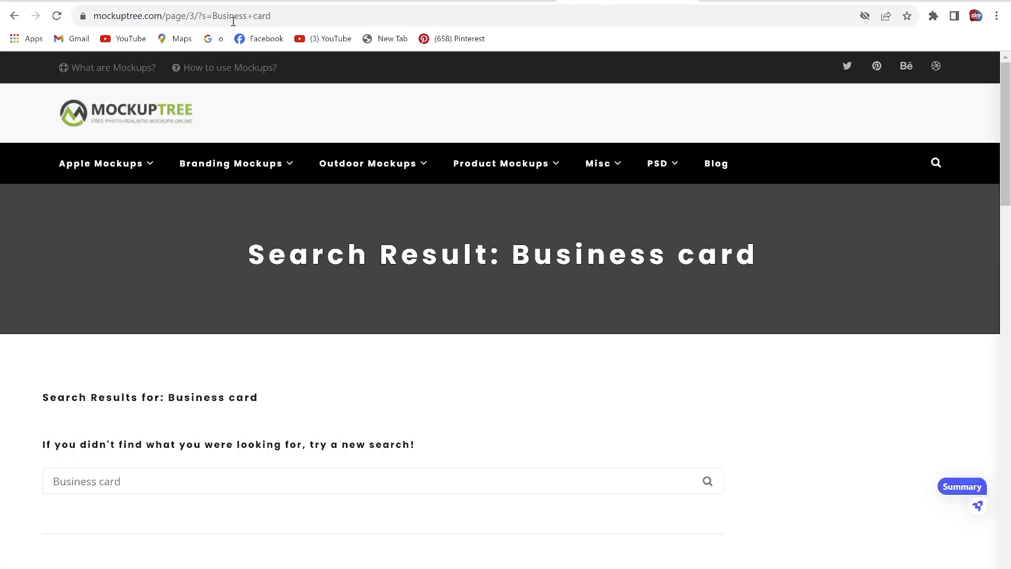
pyautogui.click(766, 0)
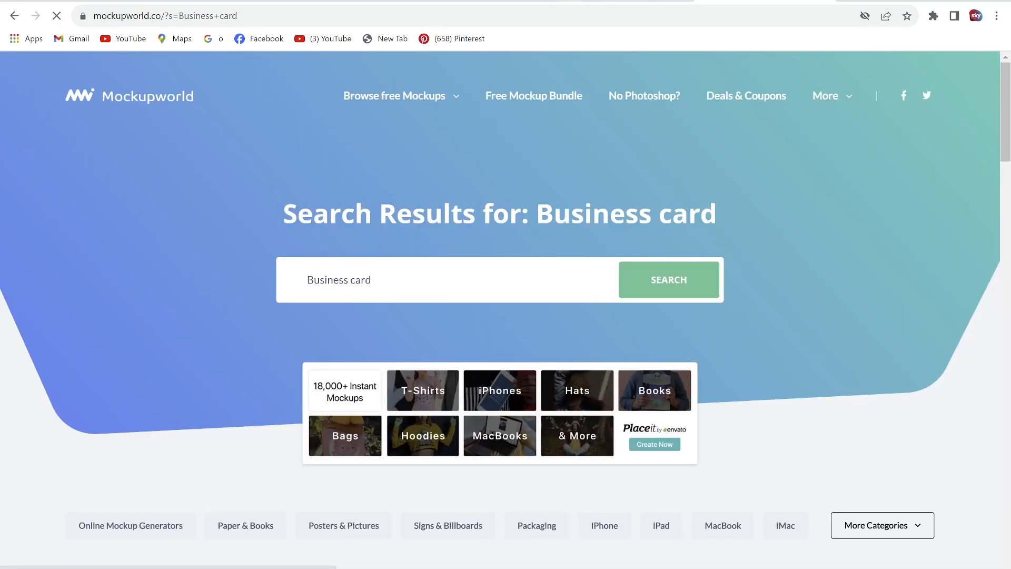
# - Look through the third page of Mockuptree's Business card results and open the black Rounded Business Card Mockup in a new tab
pyautogui.click(625, 1)
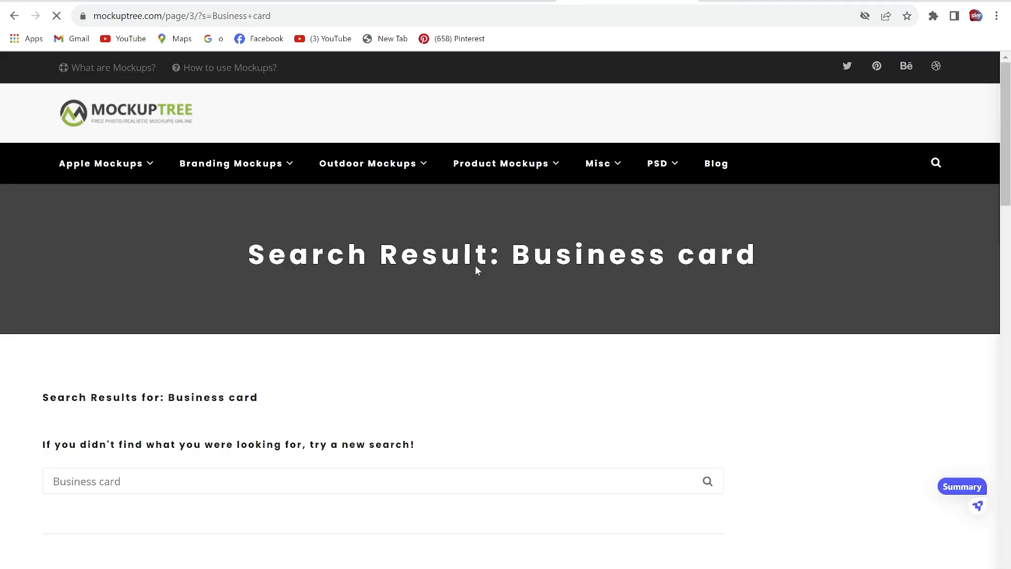
pyautogui.scroll(-8, 473, 280)
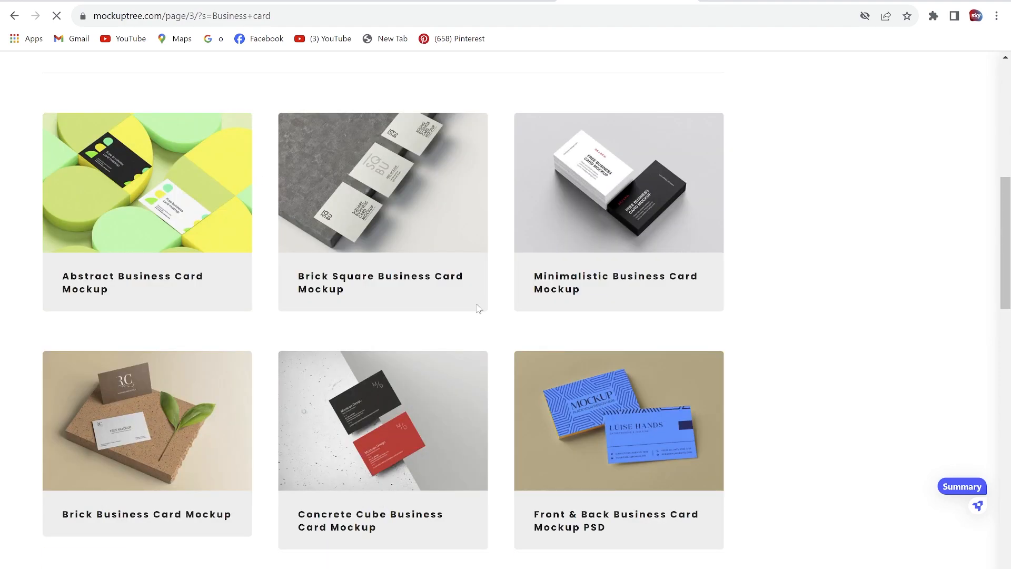
pyautogui.scroll(-3, 476, 300)
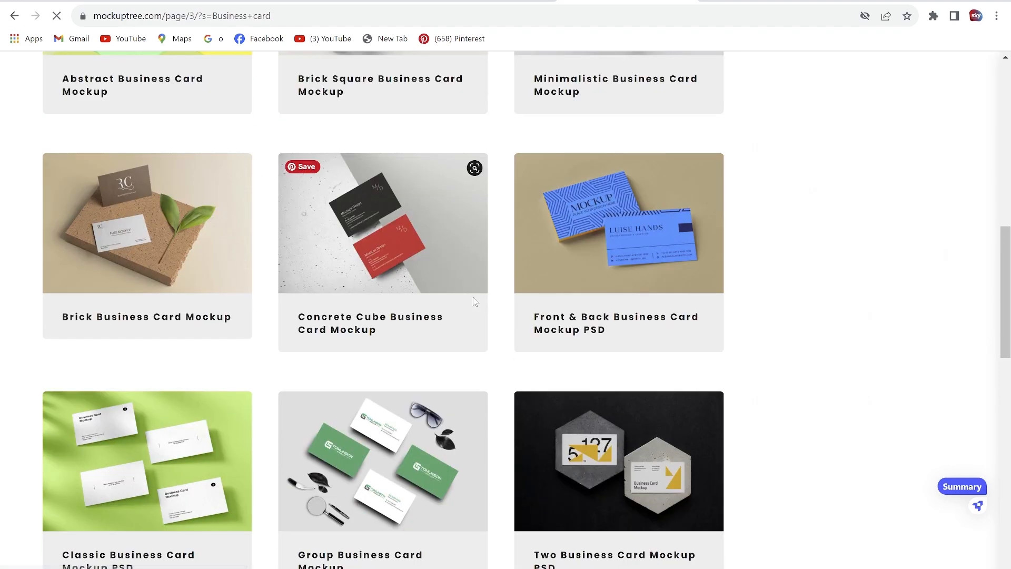
pyautogui.scroll(-7, 475, 301)
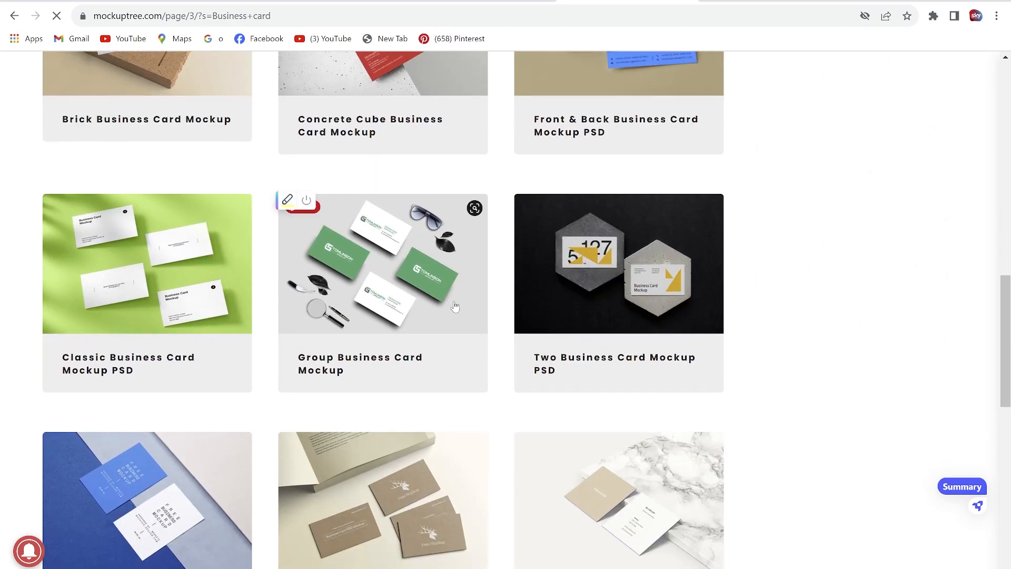
pyautogui.scroll(-2, 454, 308)
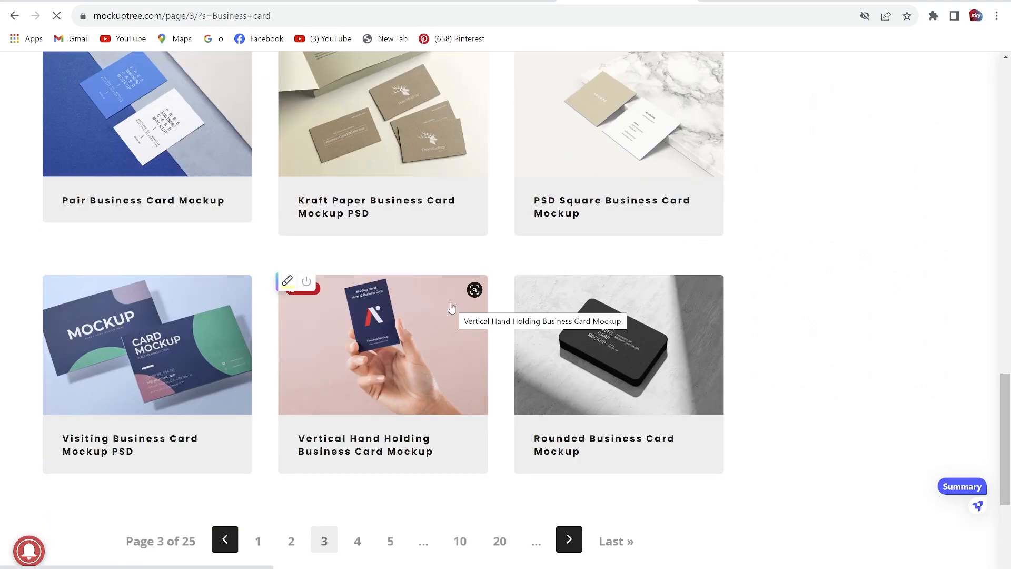
pyautogui.rightClick(593, 361)
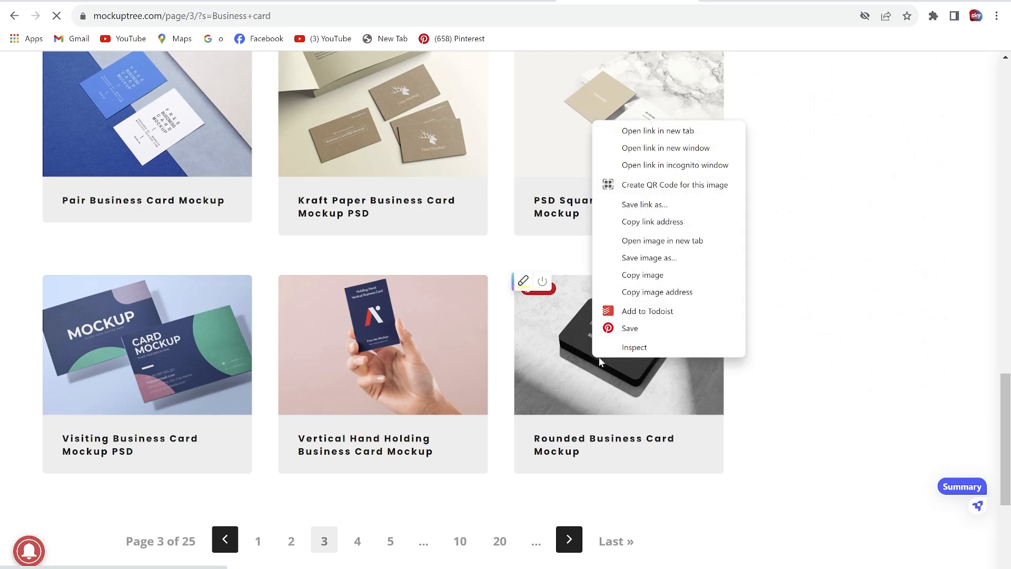
pyautogui.click(653, 131)
# - Open the fourth page of Mockuptree's Business card results and look through its mockups
pyautogui.scroll(-1, 409, 418)
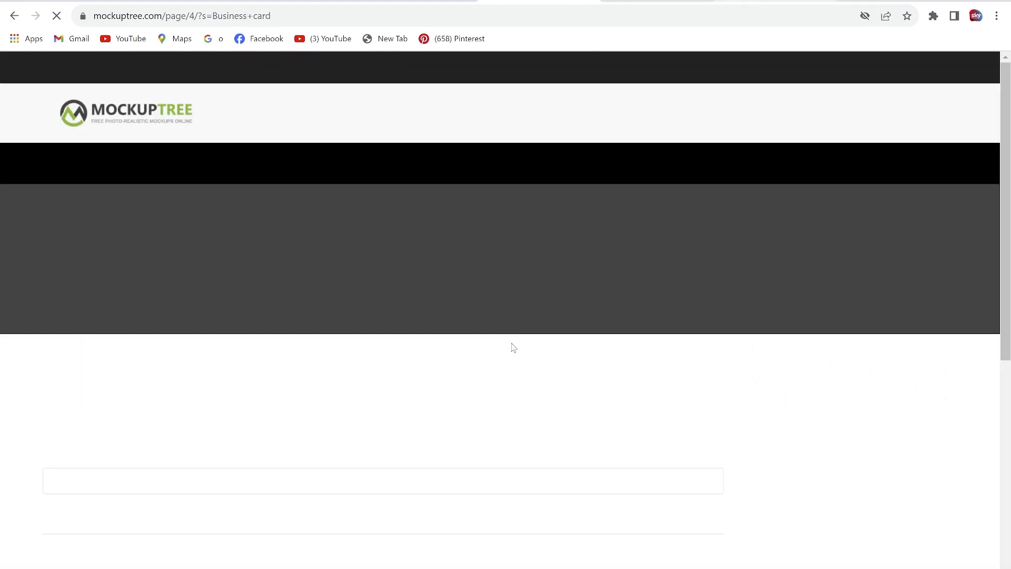
pyautogui.scroll(-4, 456, 352)
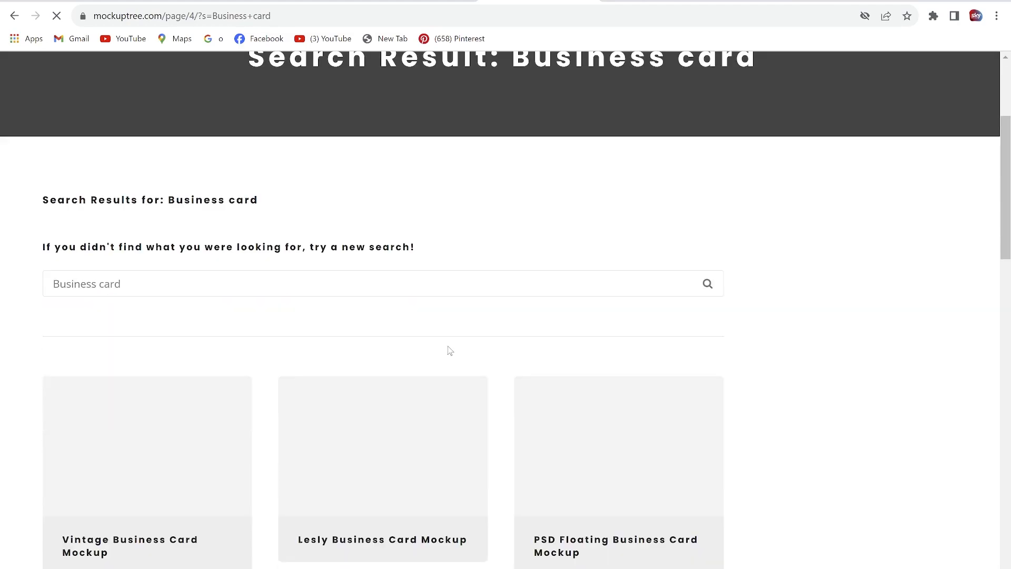
pyautogui.scroll(-2, 450, 351)
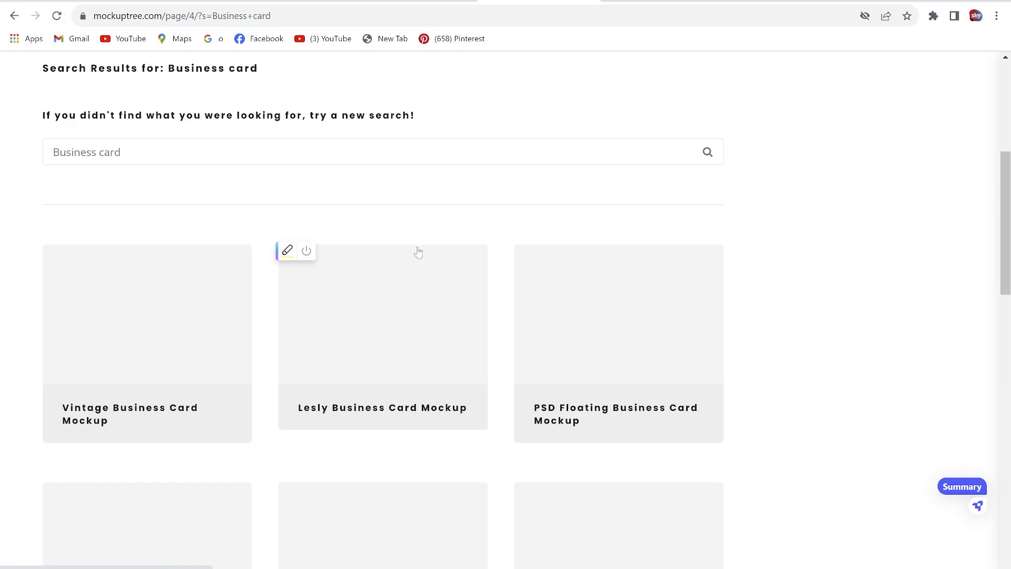
pyautogui.scroll(-6, 415, 260)
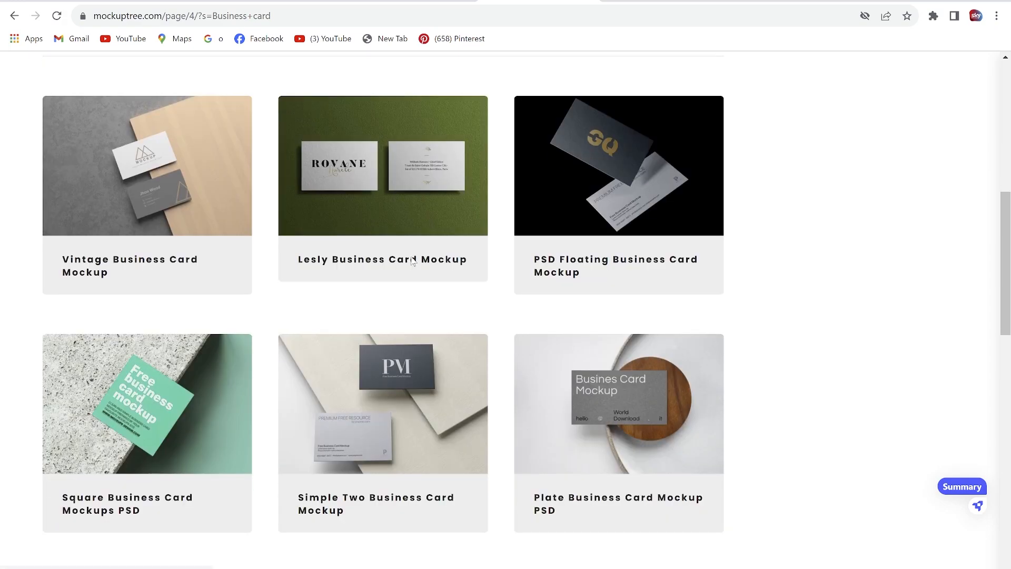
pyautogui.scroll(4, 410, 280)
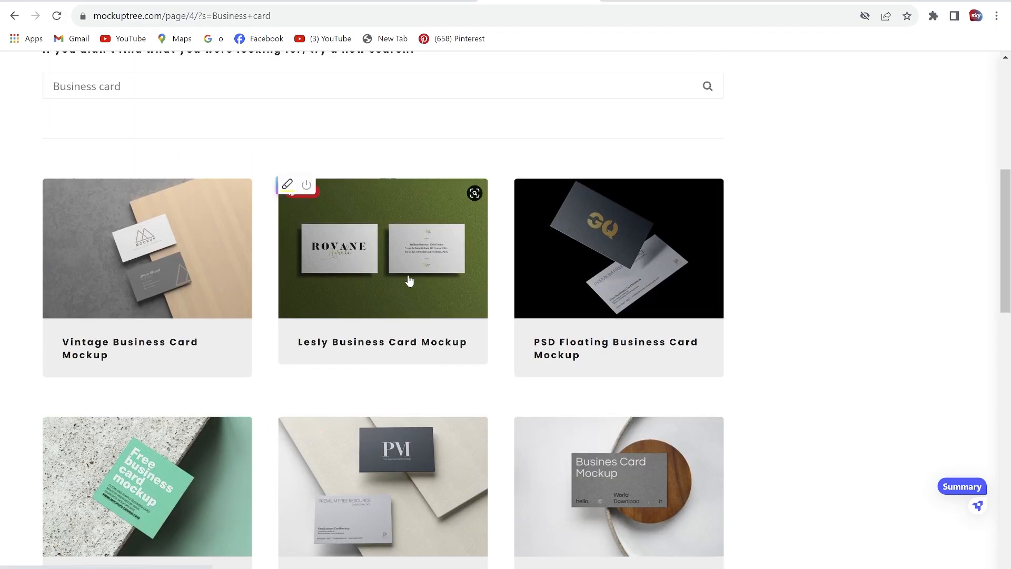
pyautogui.scroll(-5, 520, 261)
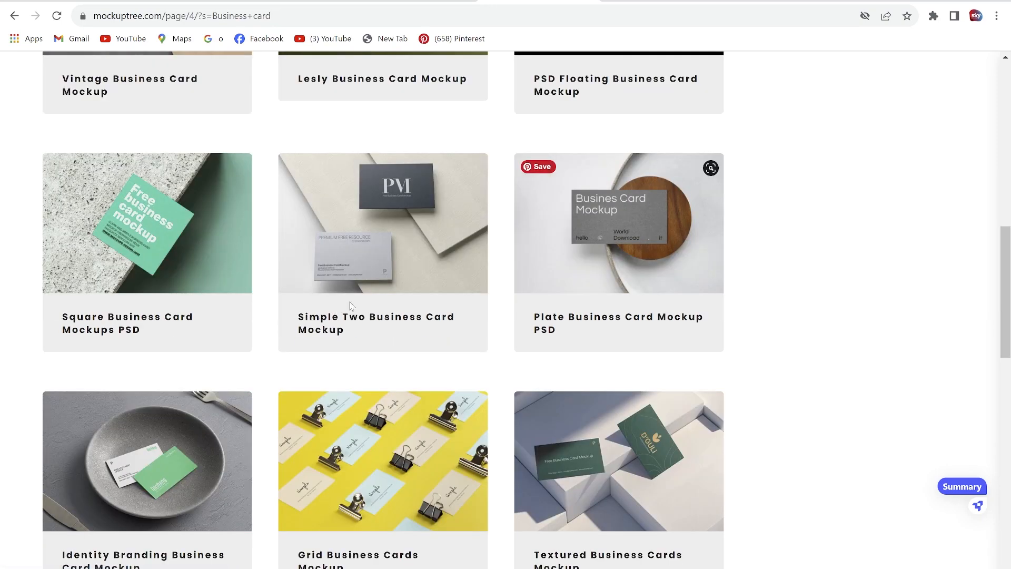
pyautogui.scroll(-4, 399, 303)
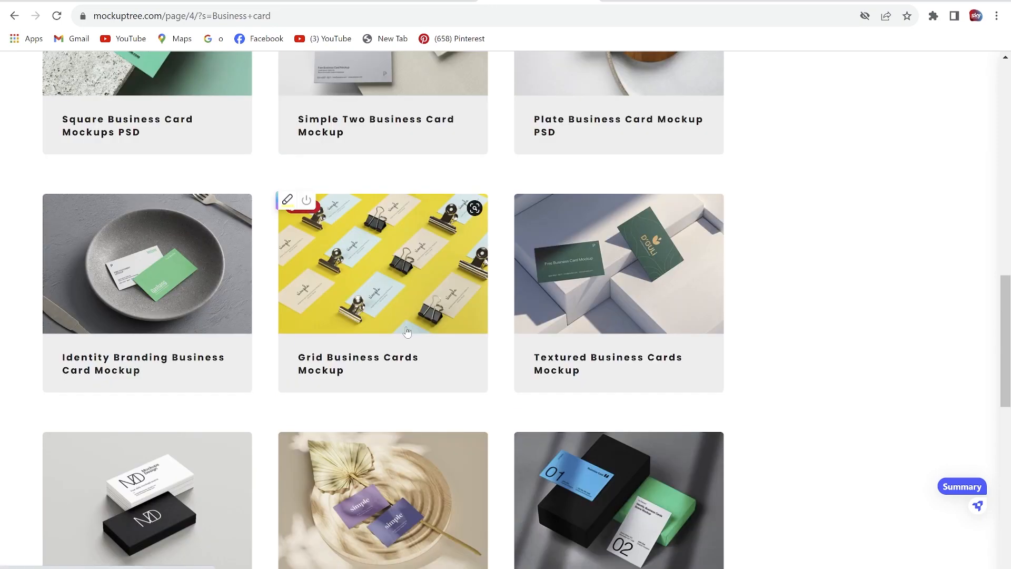
pyautogui.scroll(-1, 421, 313)
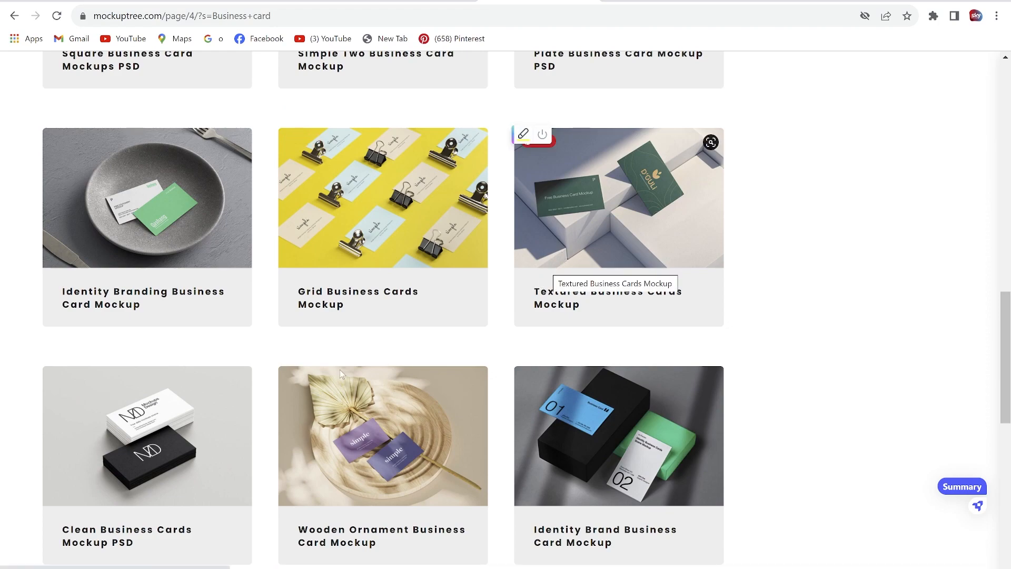
# - Open the Clean Business Cards Mockup PSD and the Two Rounded Corner Business Card Mockup in new tabs
pyautogui.rightClick(145, 463)
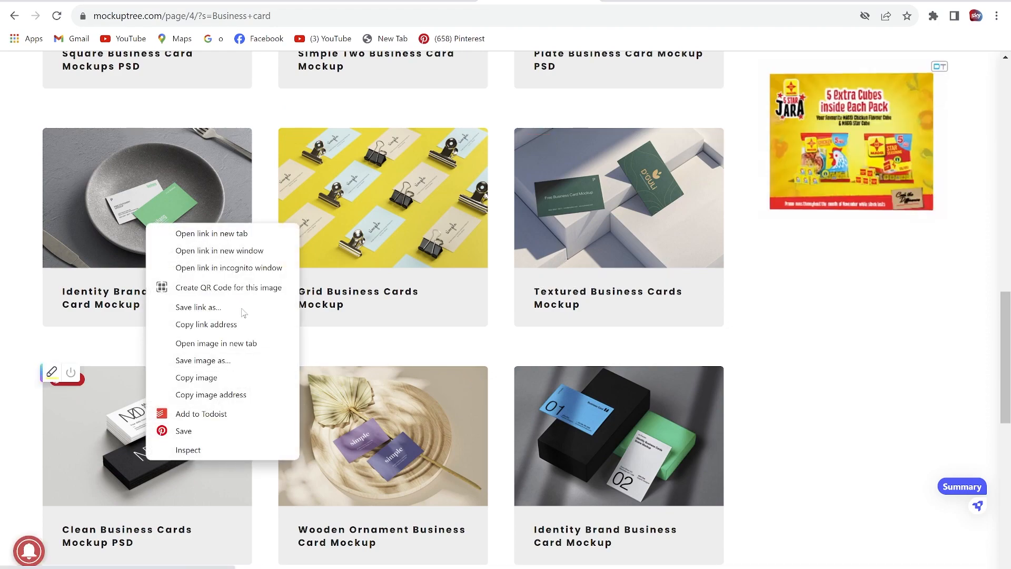
pyautogui.click(256, 234)
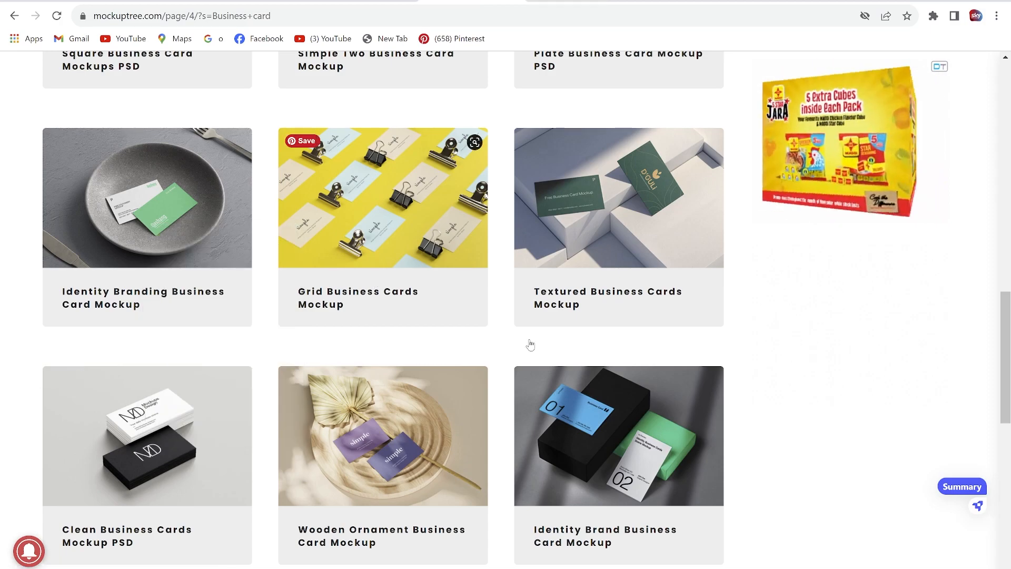
pyautogui.scroll(-5, 492, 413)
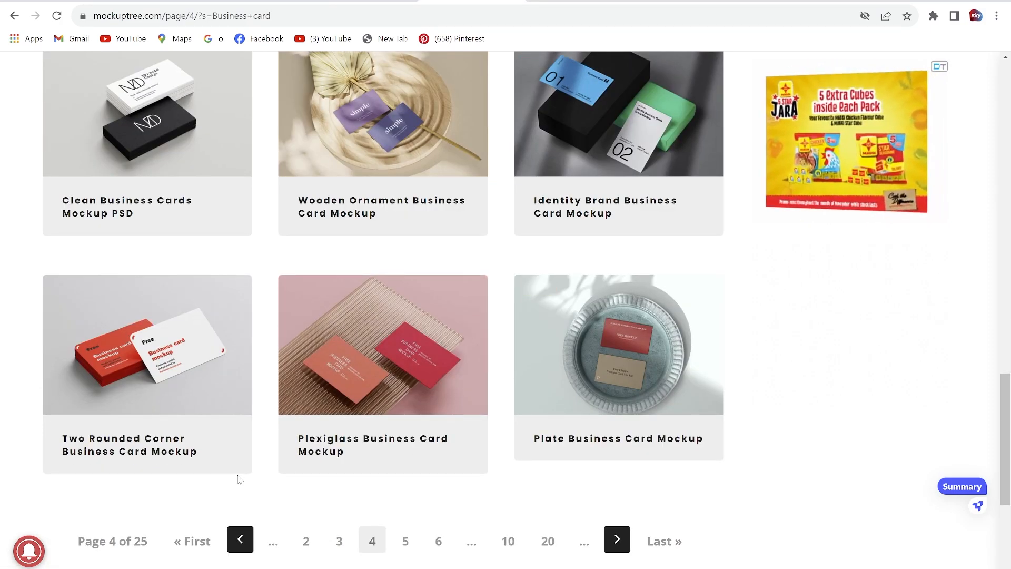
pyautogui.rightClick(117, 359)
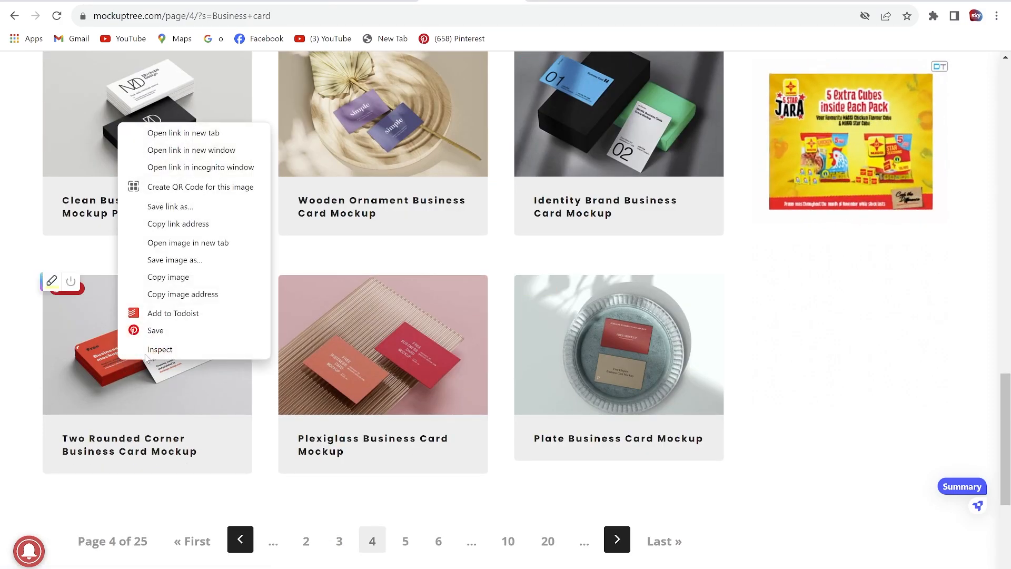
pyautogui.click(210, 133)
# - Look through the first page of Business card mockups on Mockup World
pyautogui.scroll(-4, 368, 263)
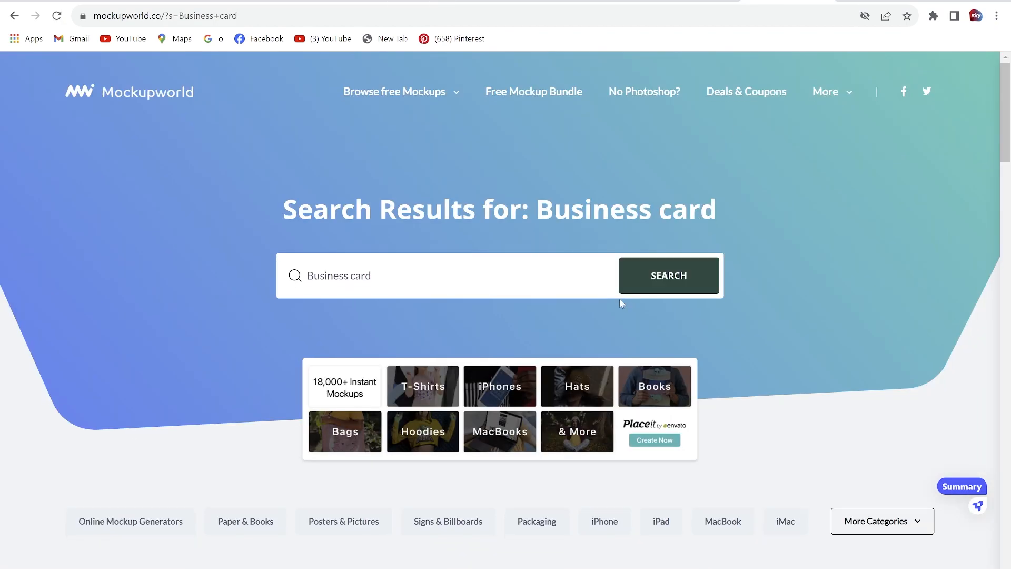
pyautogui.scroll(-7, 573, 294)
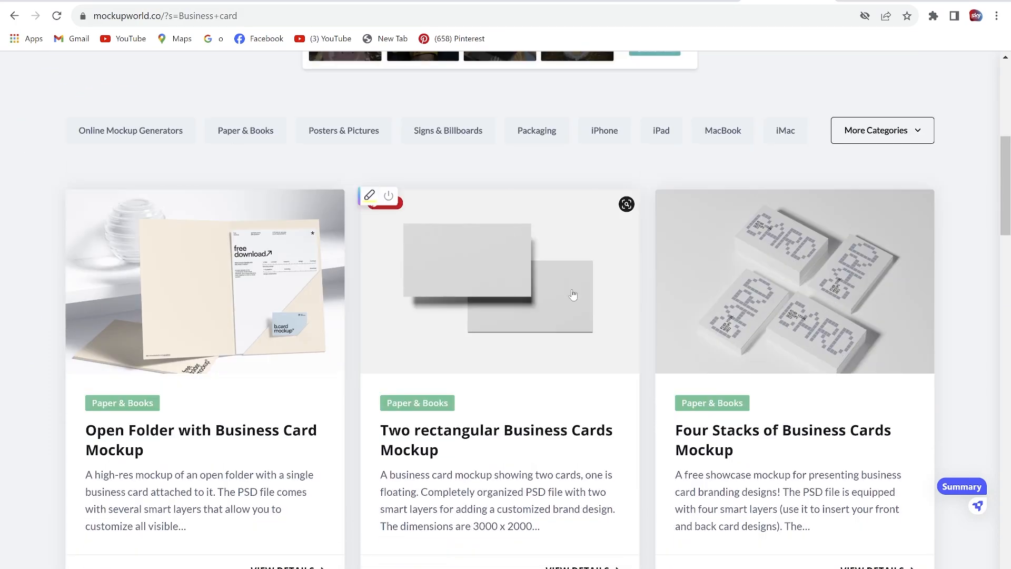
pyautogui.scroll(-10, 573, 294)
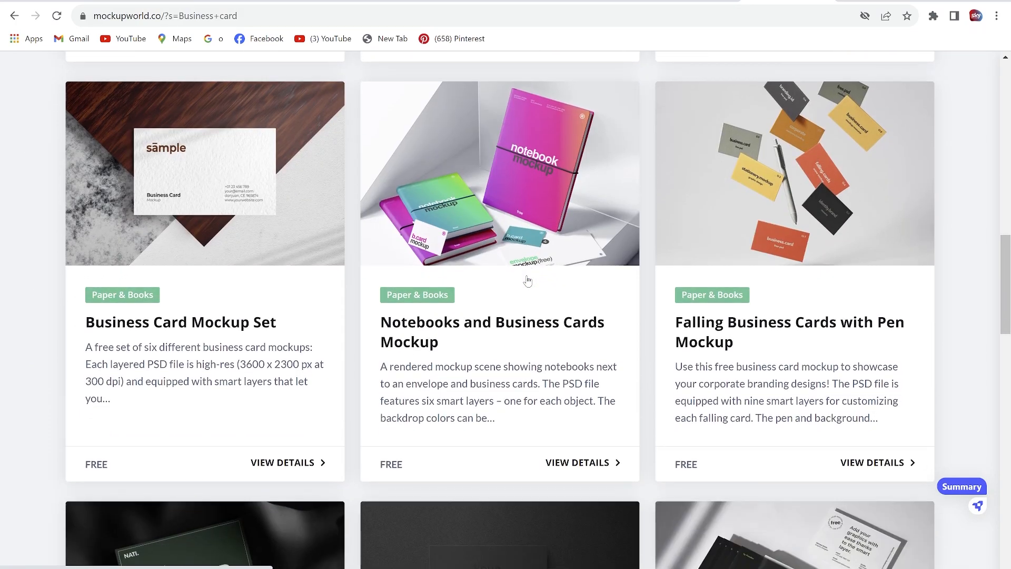
pyautogui.scroll(-7, 527, 280)
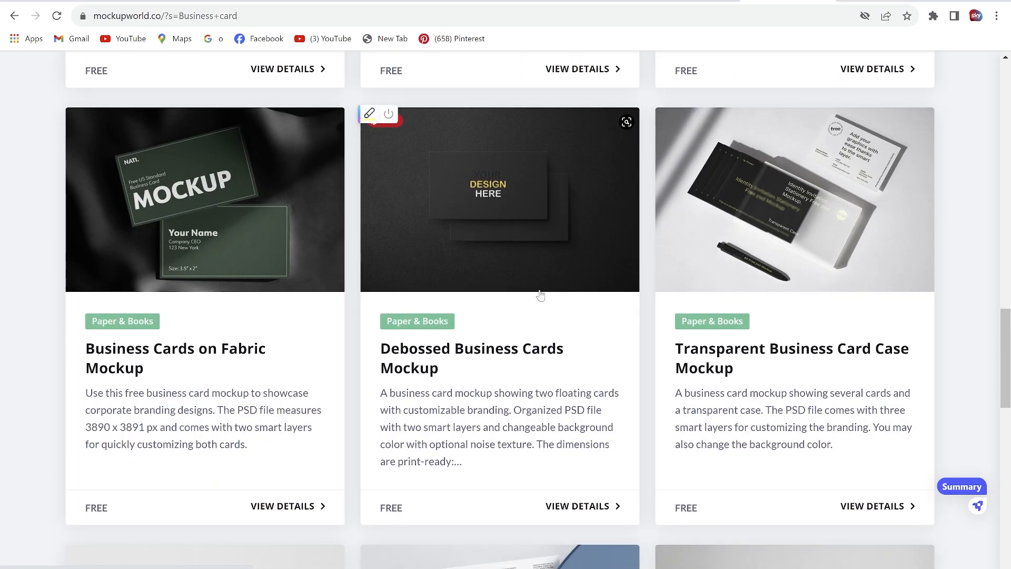
pyautogui.scroll(-6, 539, 295)
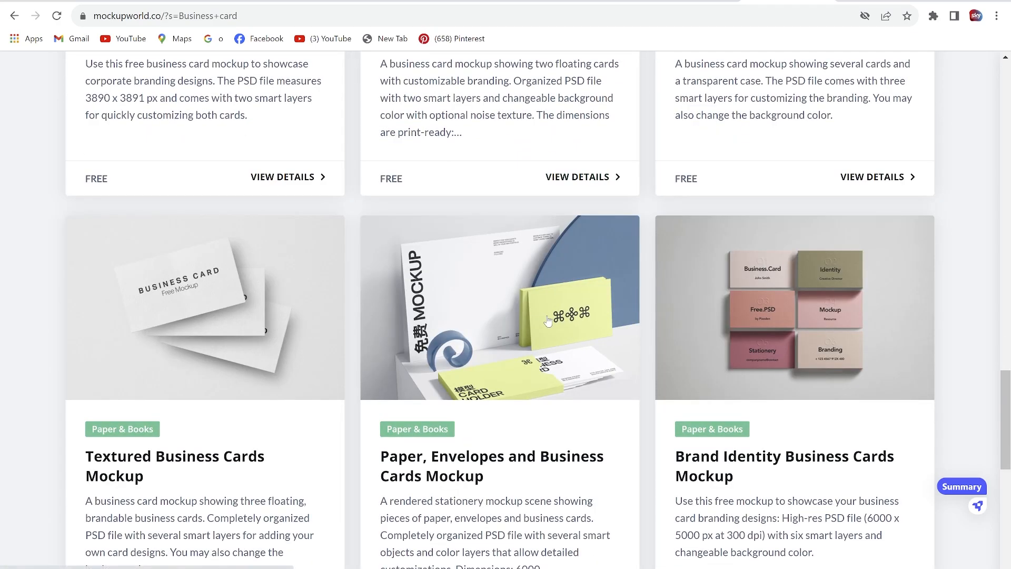
pyautogui.scroll(-7, 546, 327)
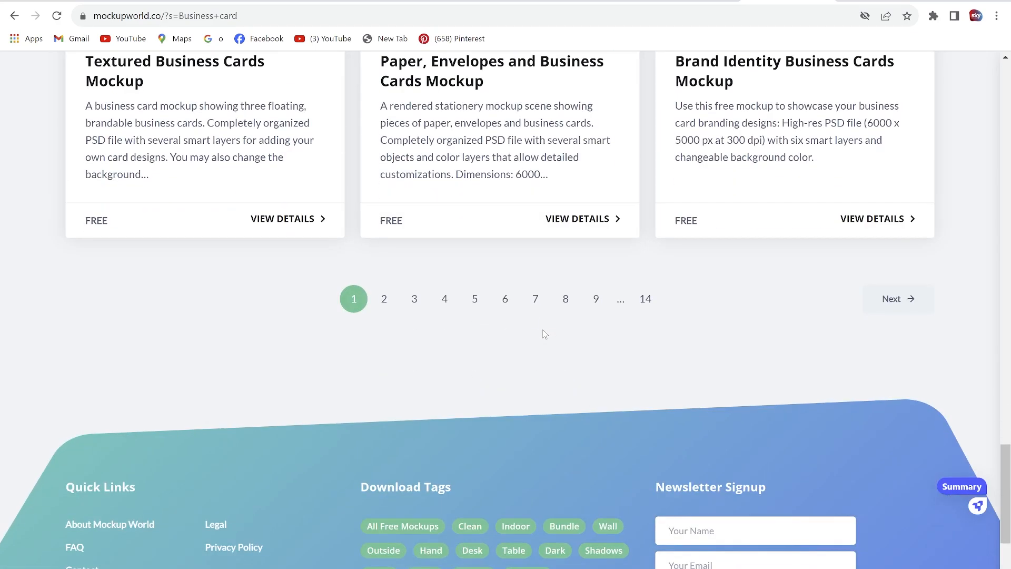
# - Open the second page of Mockup World's Business card results and look through its mockups
pyautogui.click(384, 299)
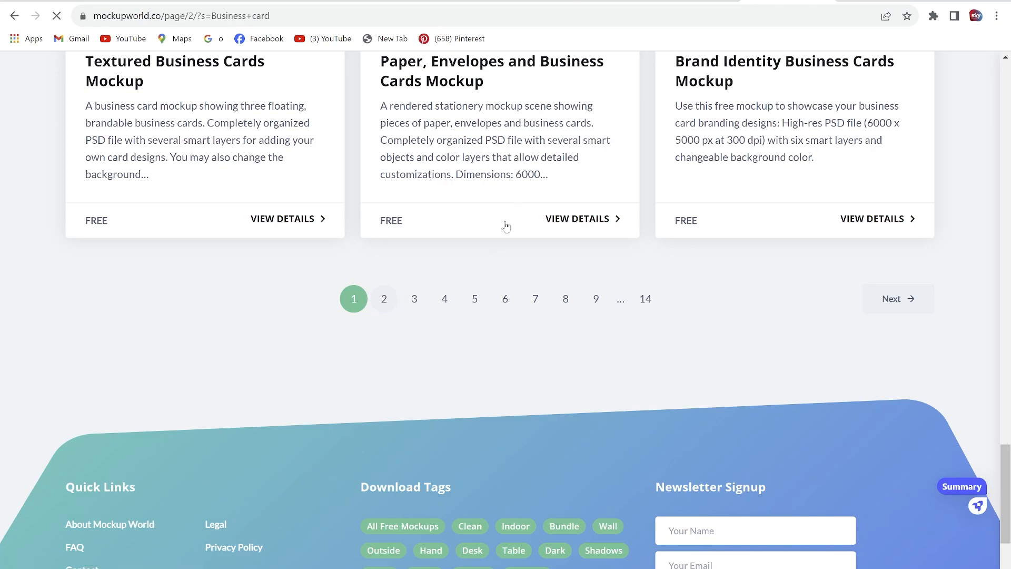
pyautogui.scroll(-6, 482, 268)
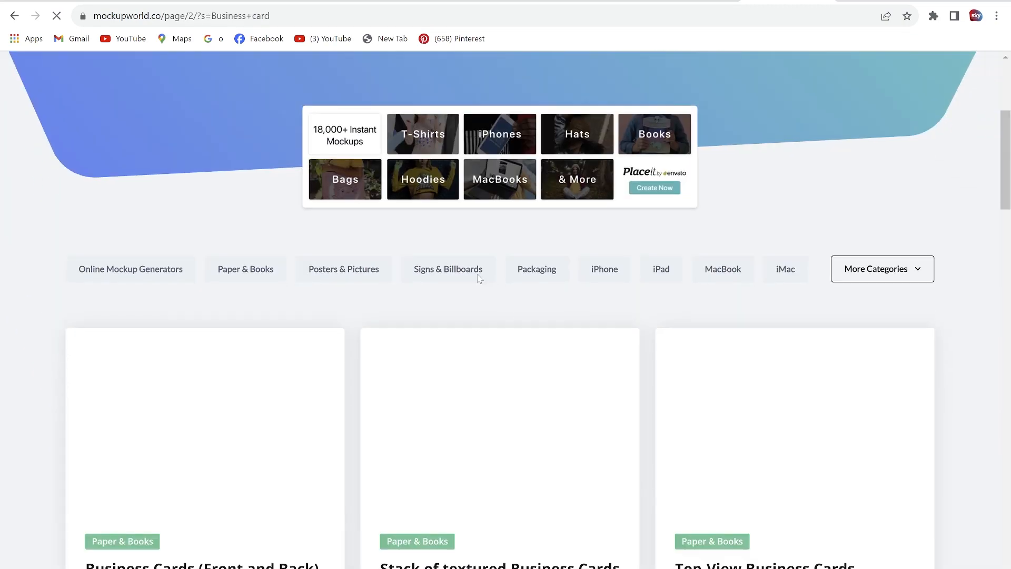
pyautogui.scroll(-1, 527, 306)
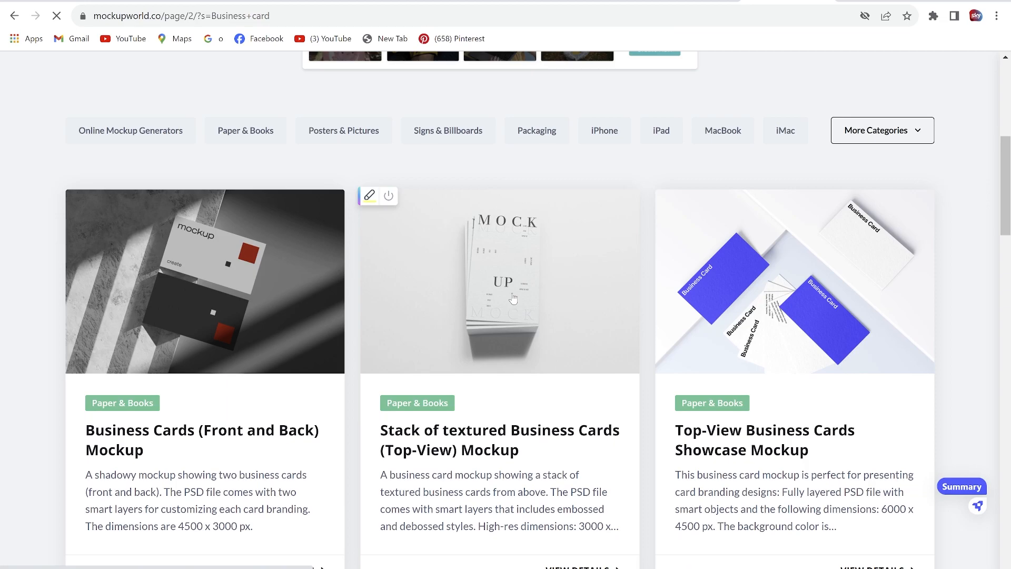
pyautogui.scroll(-2, 511, 304)
pyautogui.scroll(-7, 508, 336)
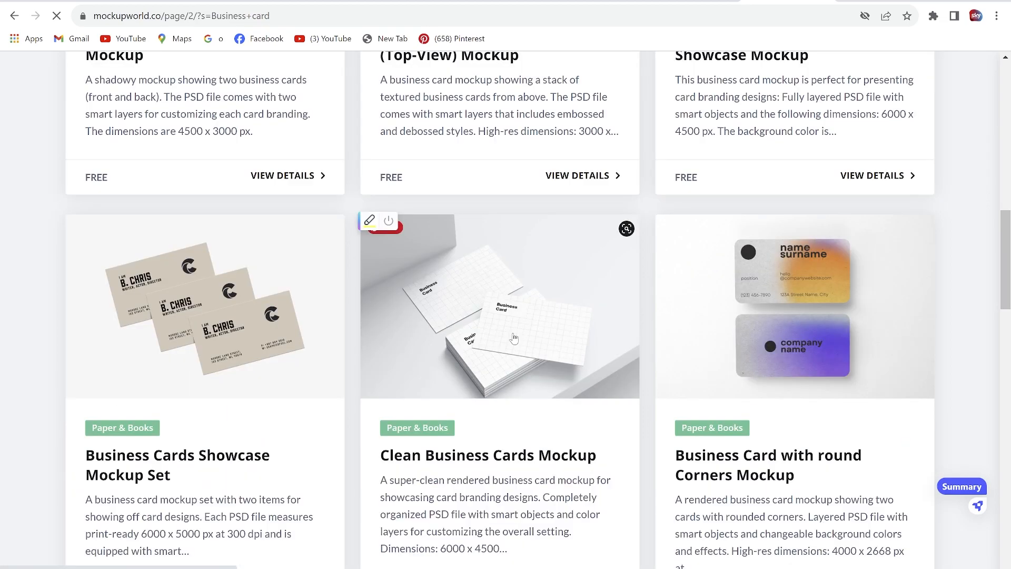
pyautogui.scroll(-8, 515, 338)
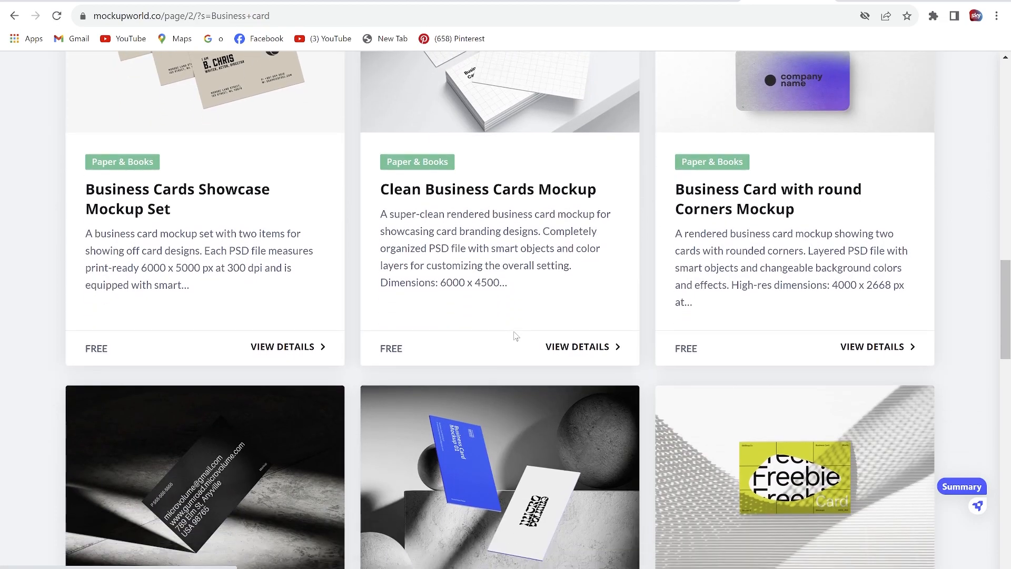
pyautogui.scroll(-12, 515, 335)
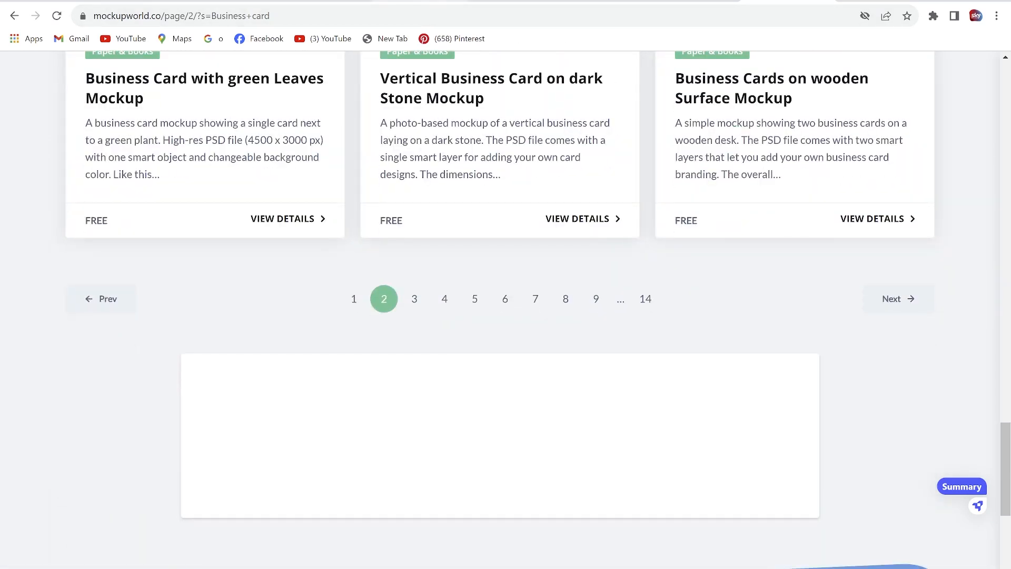
# - Switch to the Rounded Business Card Mockup page on Mockuptree and examine its preview image
pyautogui.click(419, 0)
pyautogui.click(512, 1)
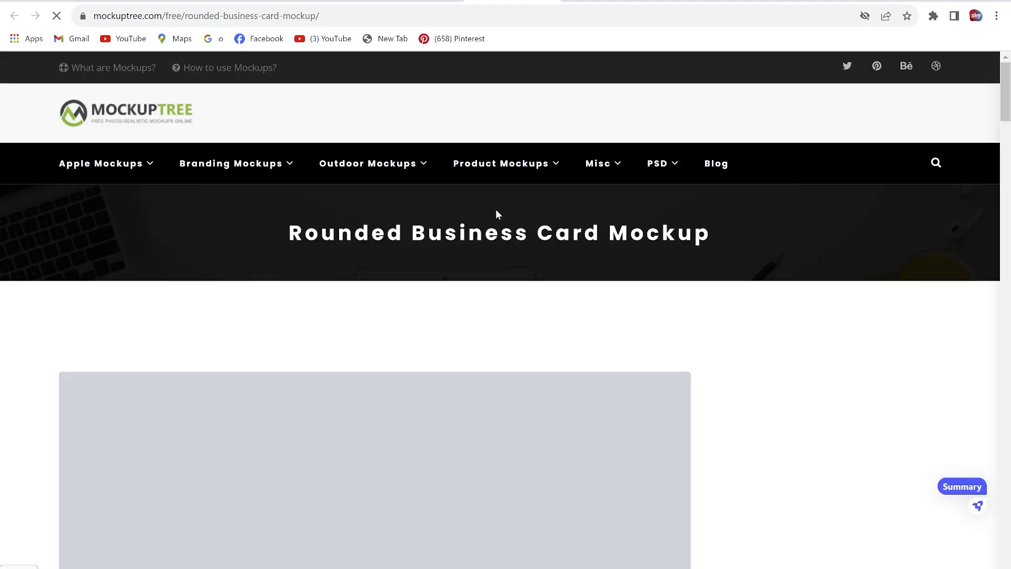
pyautogui.scroll(-7, 473, 314)
pyautogui.scroll(-2, 472, 313)
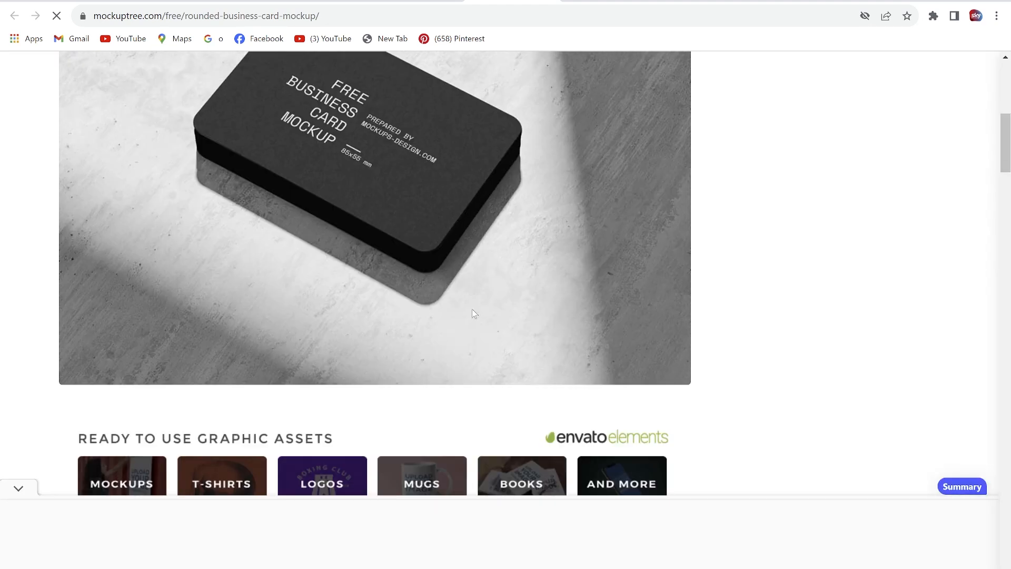
pyautogui.scroll(3, 474, 168)
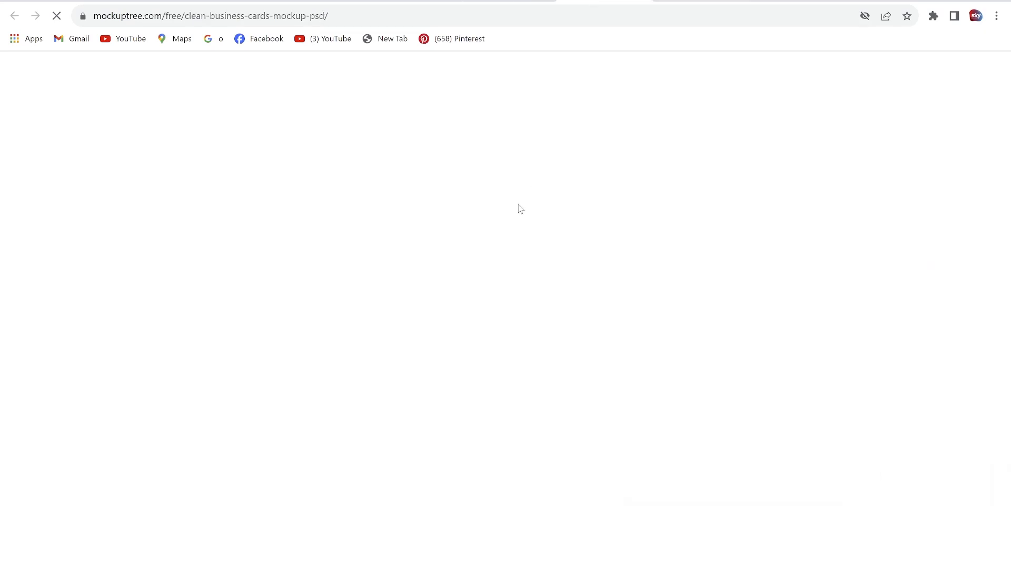
# - Review the previews of the Clean Business Cards Mockup PSD on Mockuptree and open its free download source page
pyautogui.scroll(-7, 479, 247)
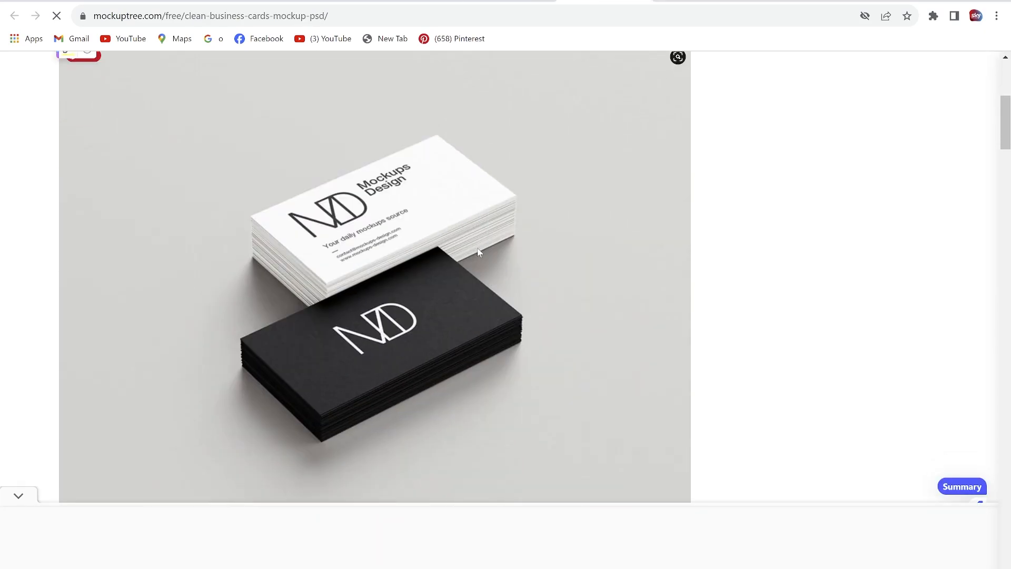
pyautogui.scroll(-3, 479, 253)
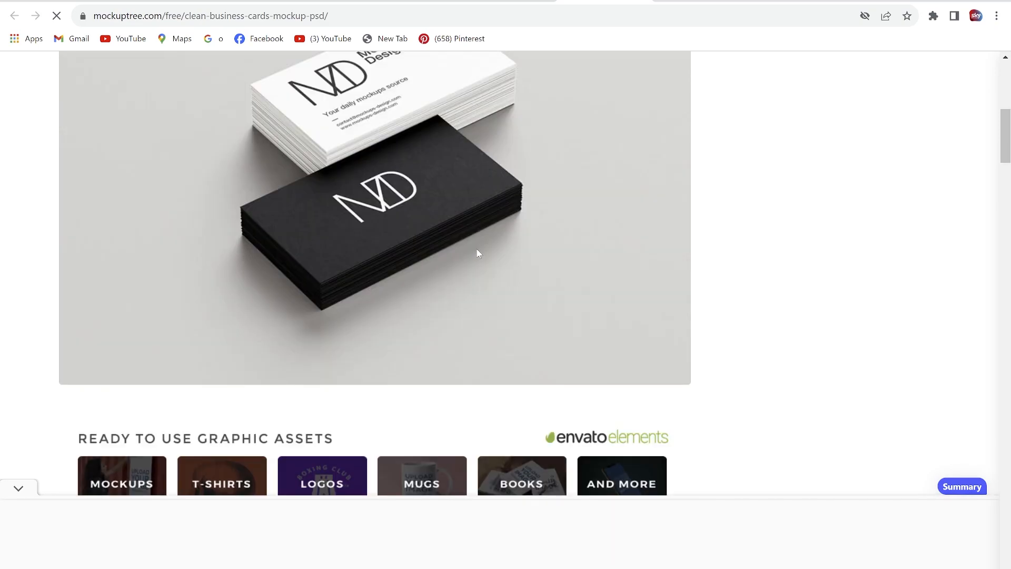
pyautogui.scroll(-3, 472, 247)
pyautogui.scroll(-3, 458, 254)
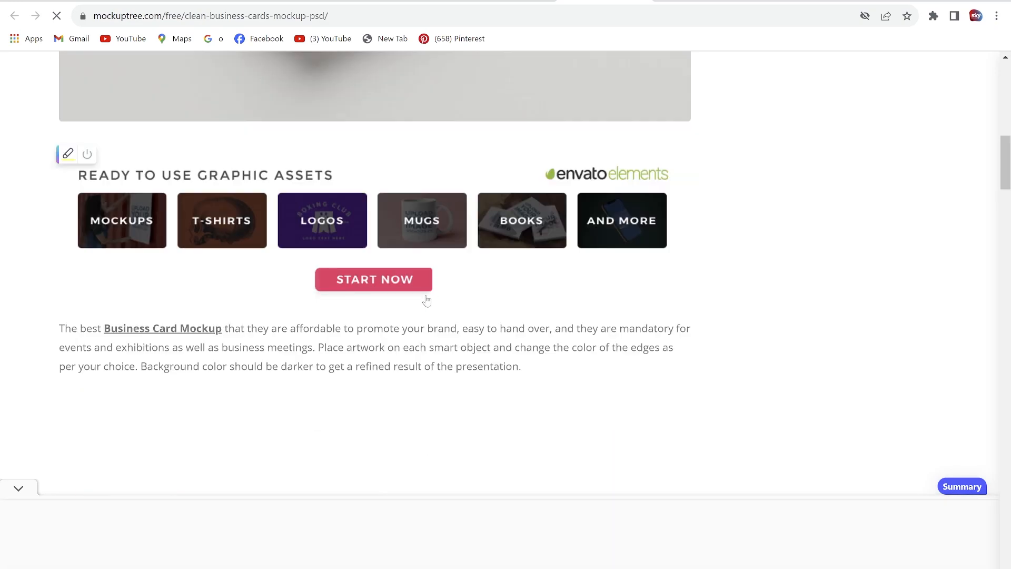
pyautogui.scroll(-7, 442, 311)
pyautogui.scroll(-3, 453, 342)
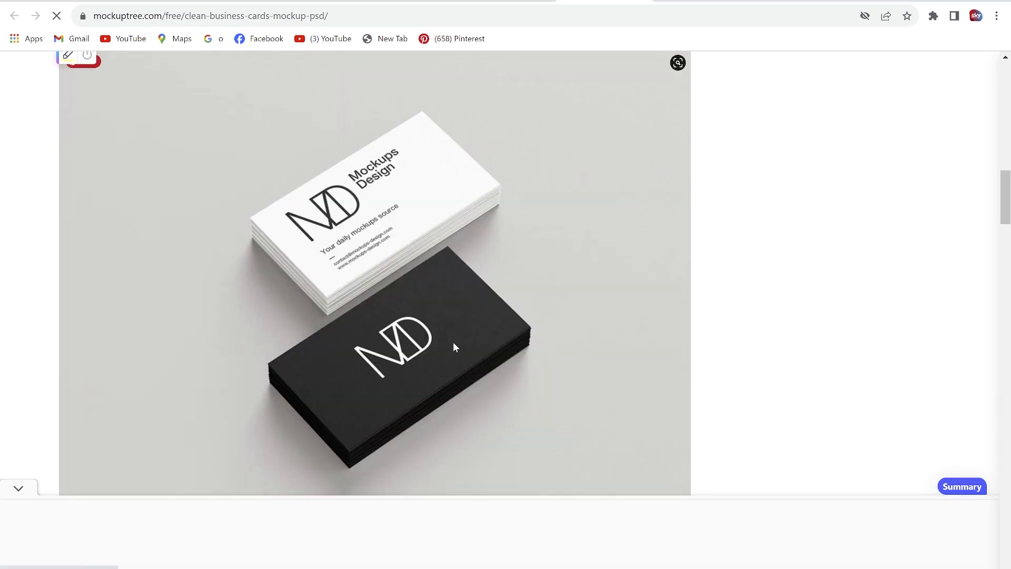
pyautogui.scroll(-12, 458, 329)
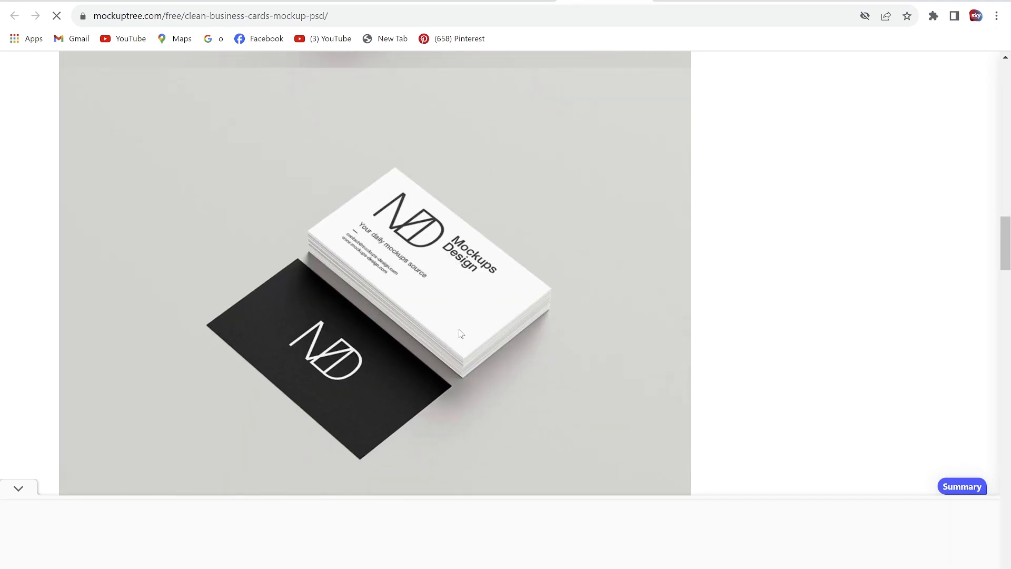
pyautogui.scroll(-12, 459, 329)
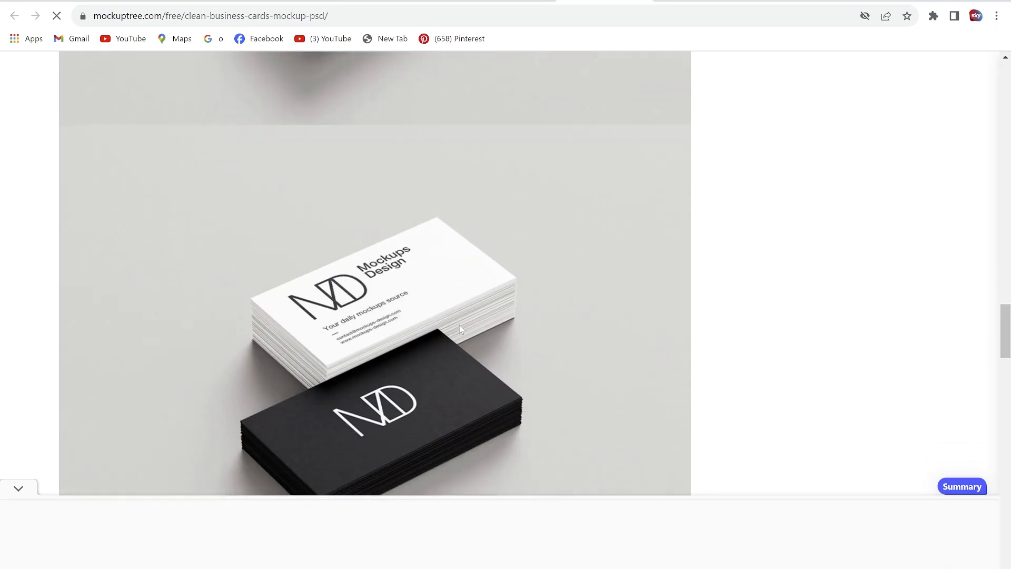
pyautogui.scroll(-10, 456, 323)
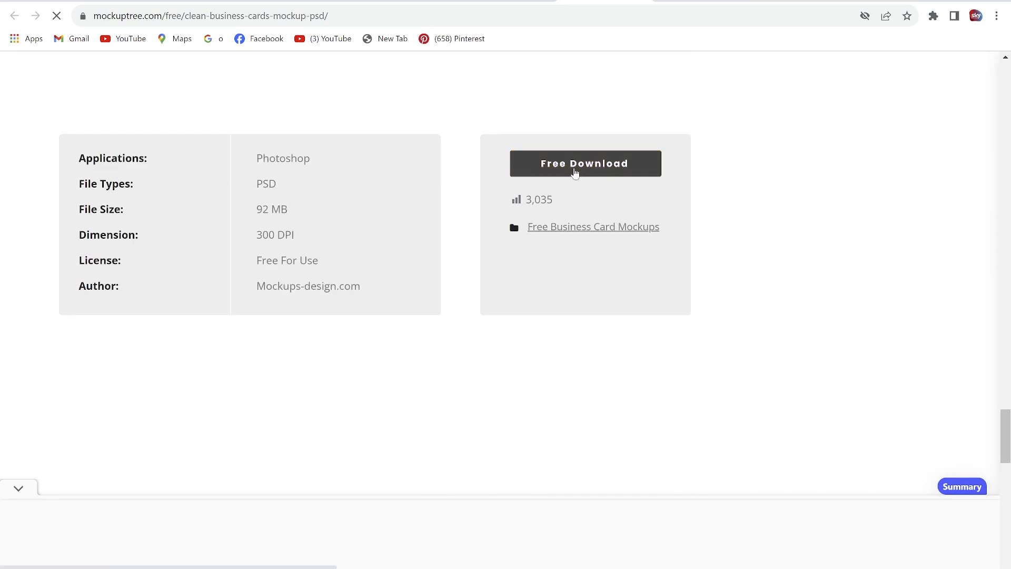
pyautogui.click(575, 173)
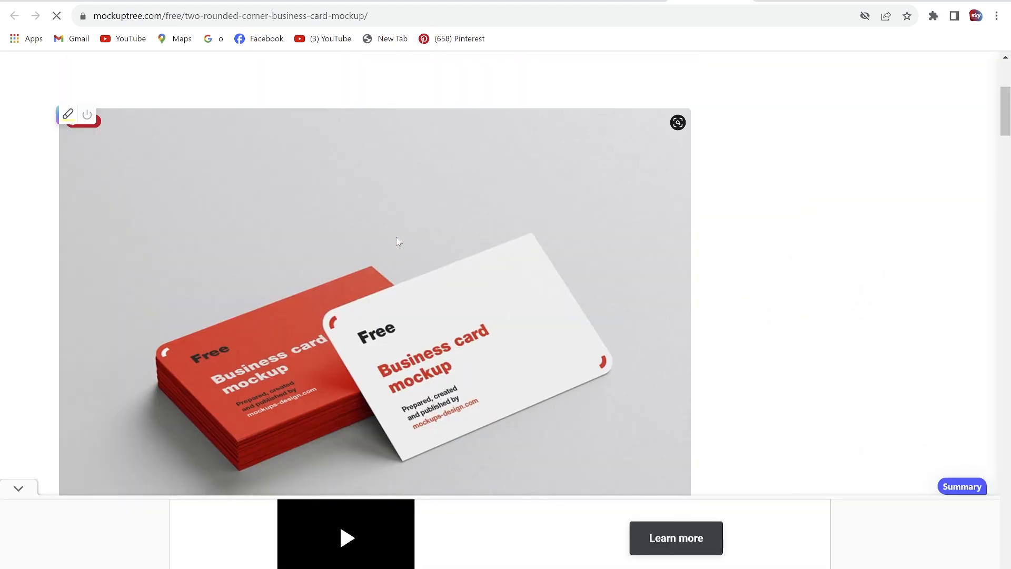
# - Review the Two Rounded Corner Business Card Mockup previews on Mockuptree and open its free download source page
pyautogui.scroll(-12, 397, 241)
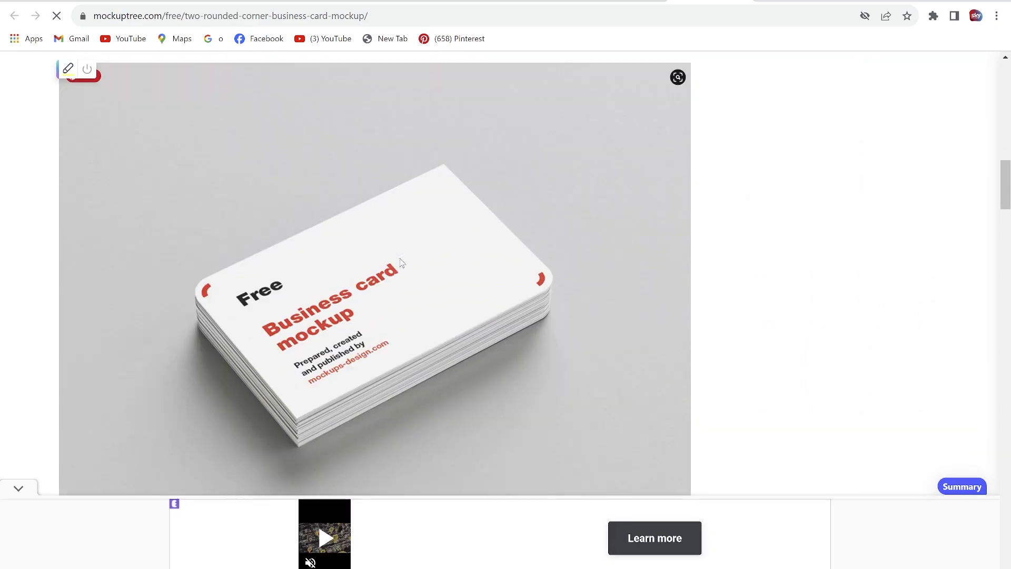
pyautogui.scroll(-8, 402, 261)
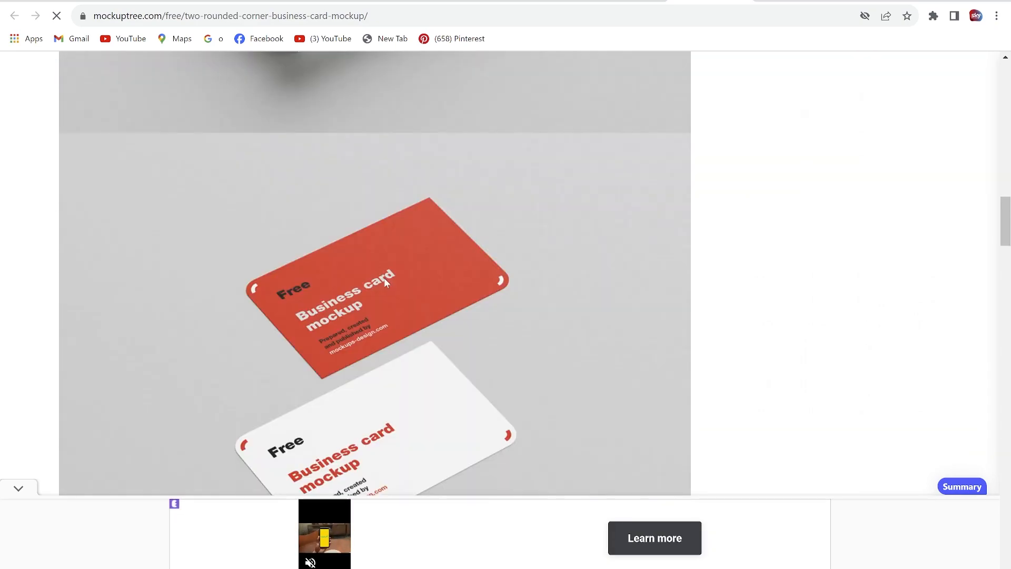
pyautogui.scroll(-3, 384, 277)
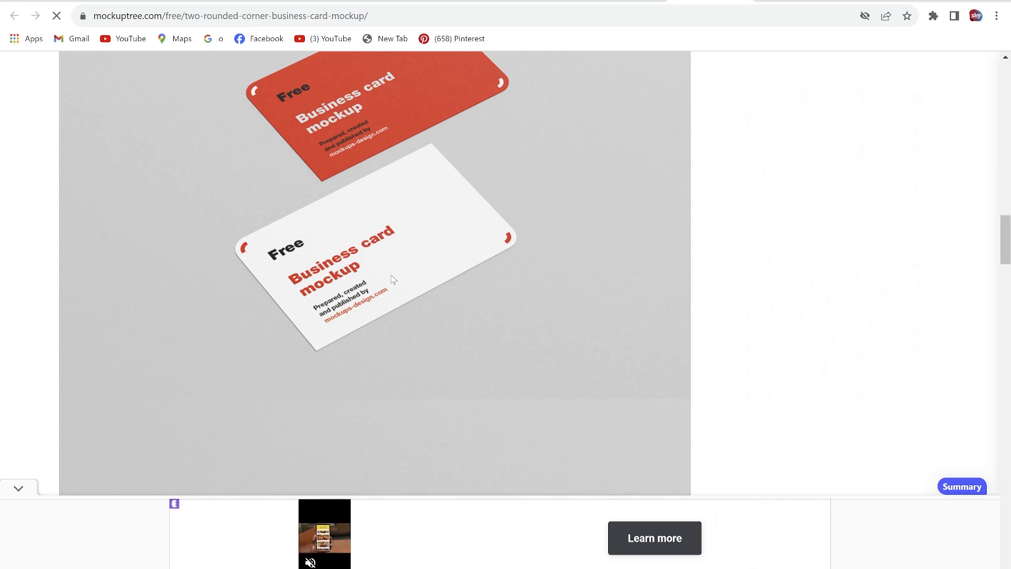
pyautogui.scroll(-5, 390, 279)
pyautogui.scroll(-10, 391, 278)
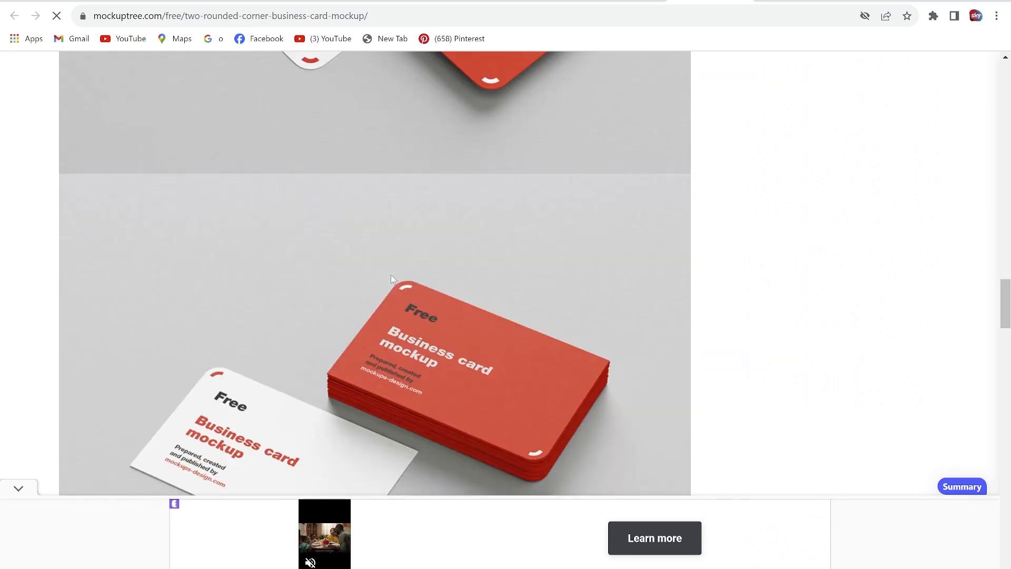
pyautogui.scroll(-15, 392, 279)
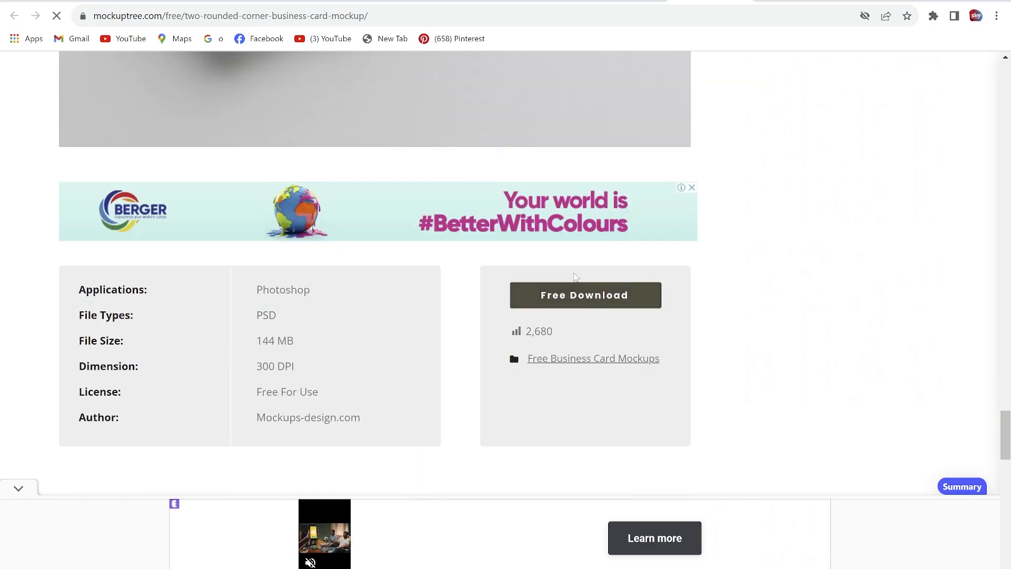
pyautogui.click(568, 296)
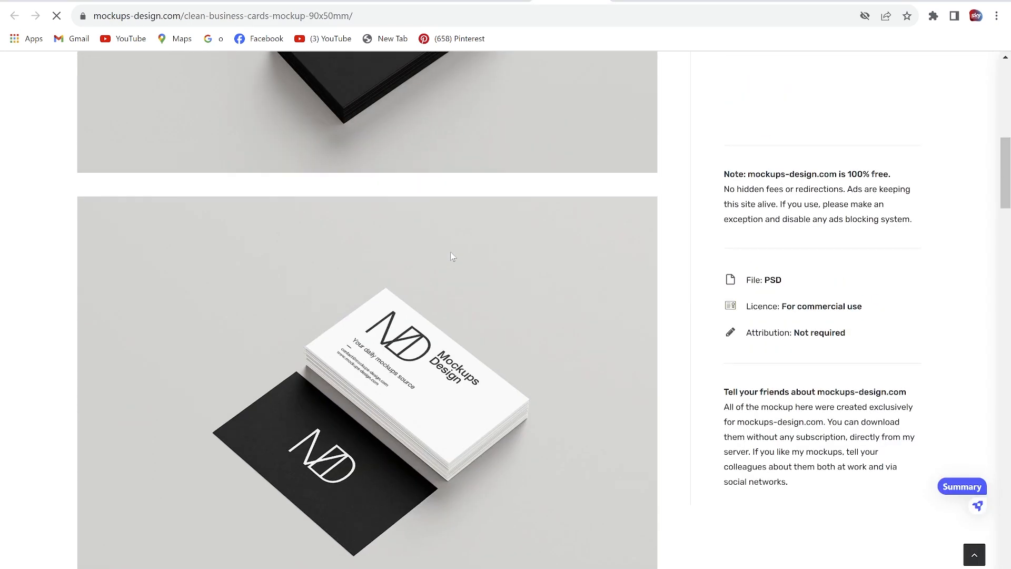
# - Check the Clean business cards mockup / 90x50mm on mockups-design.com and download it
pyautogui.scroll(7, 450, 251)
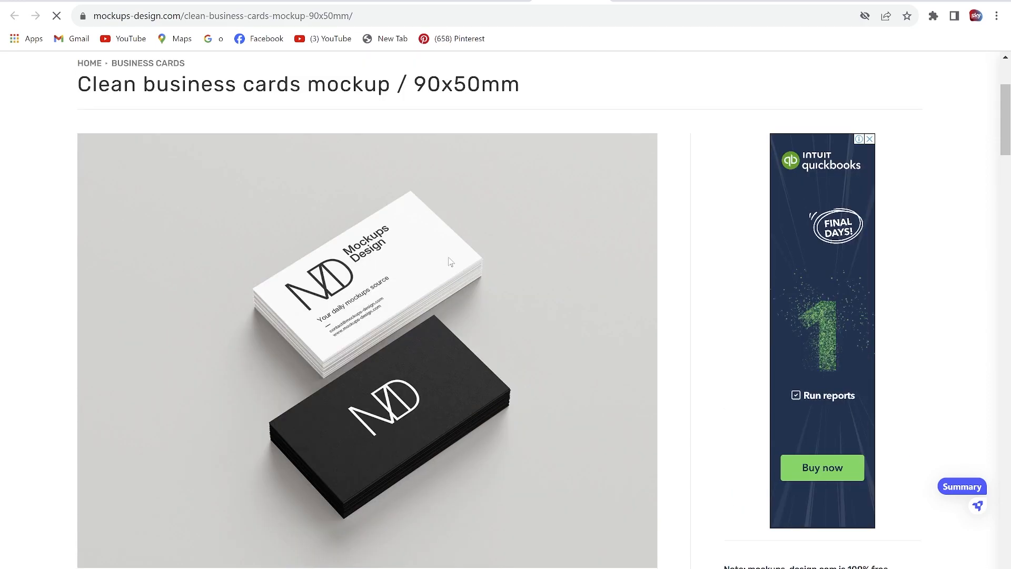
pyautogui.scroll(-3, 441, 265)
pyautogui.scroll(-6, 441, 267)
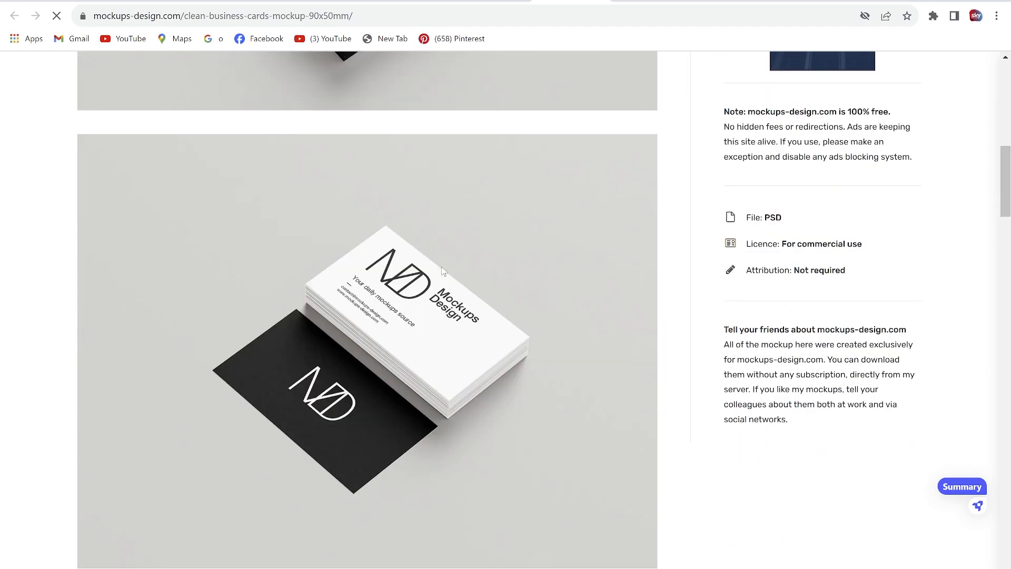
pyautogui.scroll(-12, 444, 285)
pyautogui.scroll(-10, 446, 306)
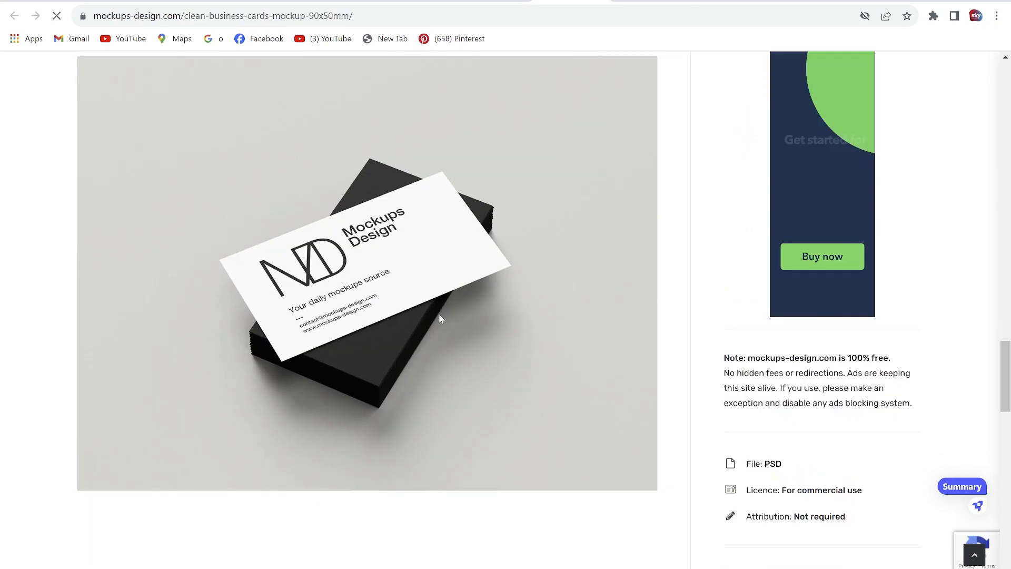
pyautogui.scroll(-9, 440, 319)
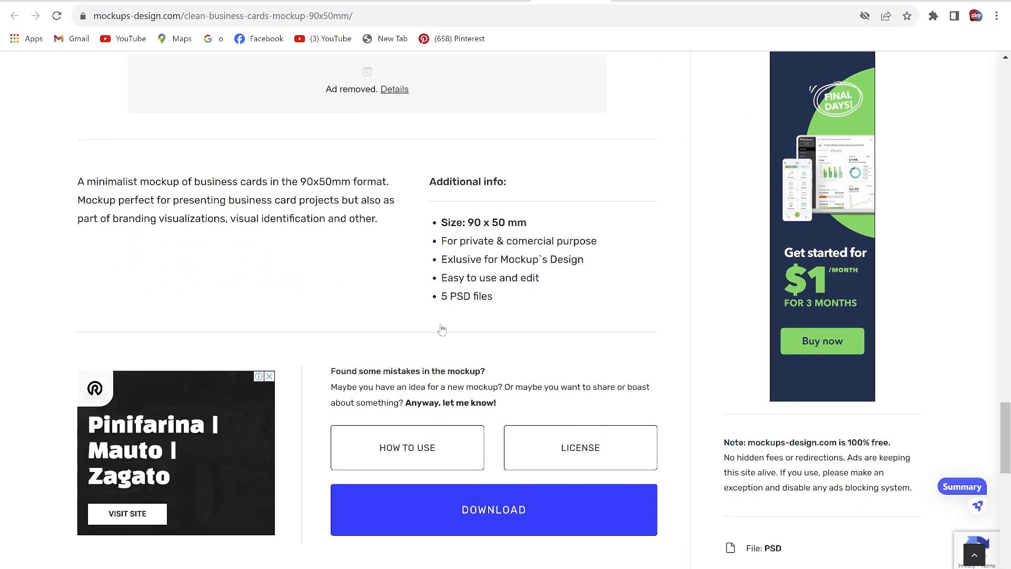
pyautogui.scroll(-3, 442, 329)
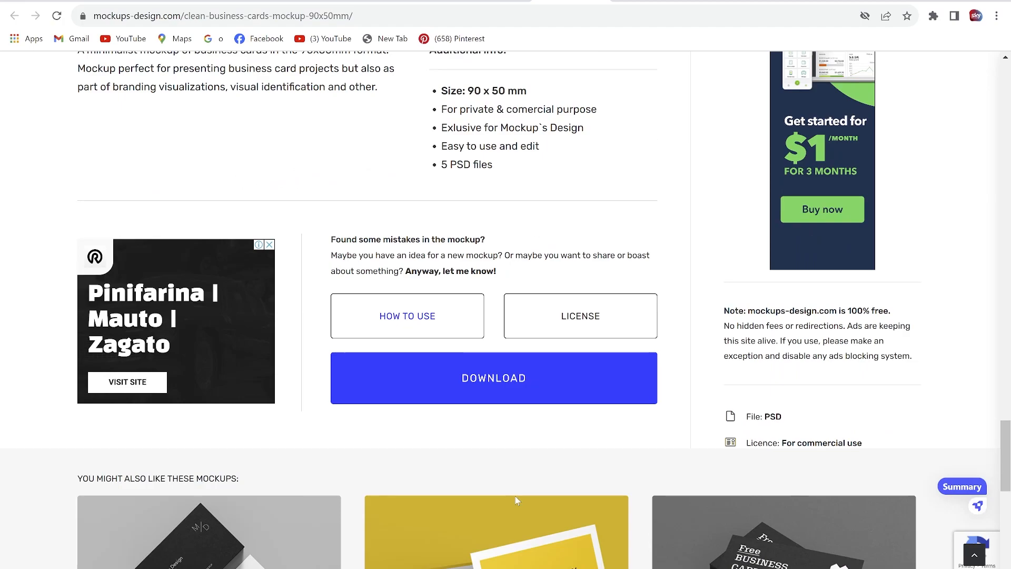
pyautogui.click(498, 388)
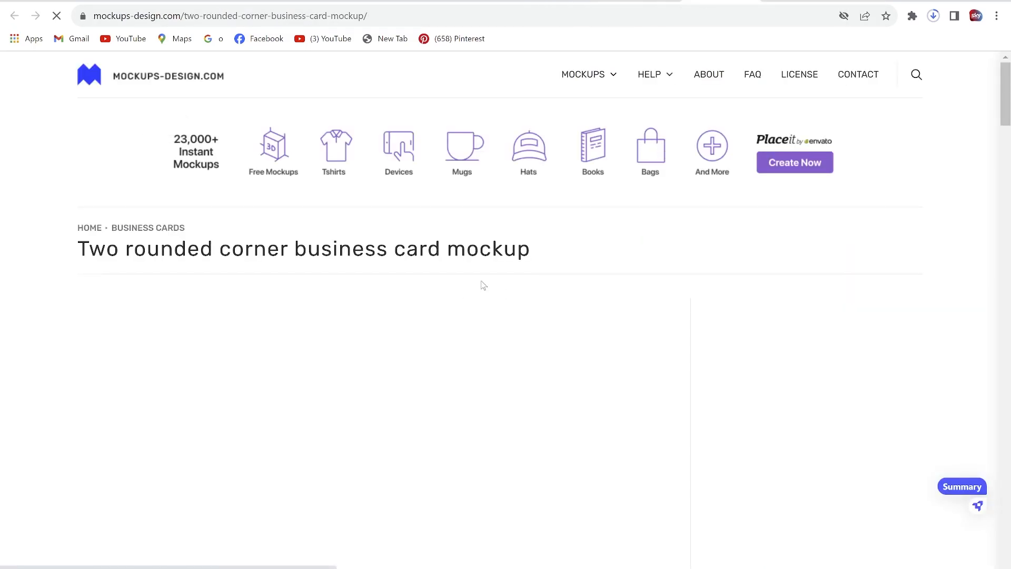
# - Examine the preview images on the Two rounded corner business card mockup page
pyautogui.scroll(-6, 582, 287)
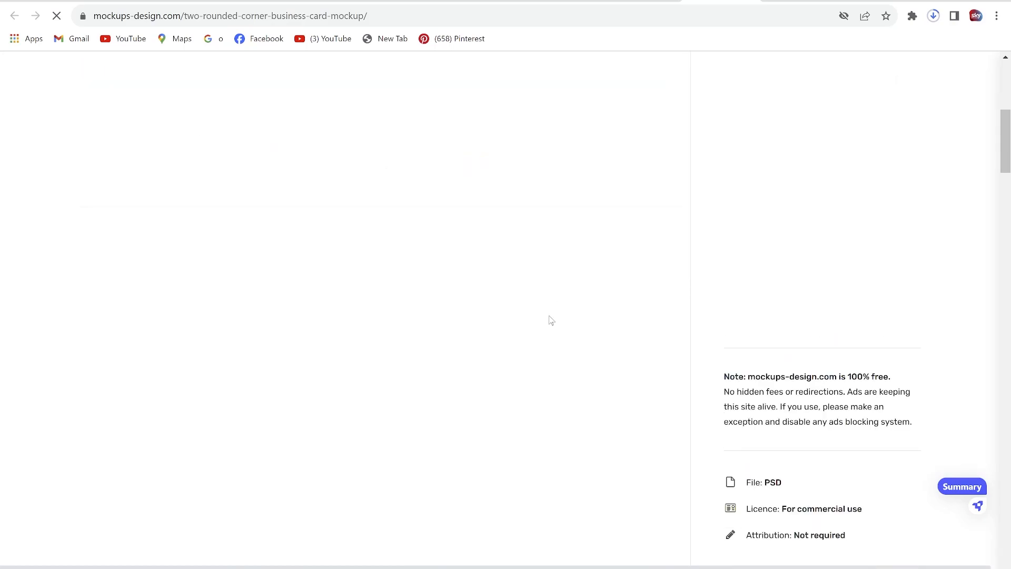
pyautogui.scroll(4, 548, 315)
pyautogui.scroll(3, 547, 320)
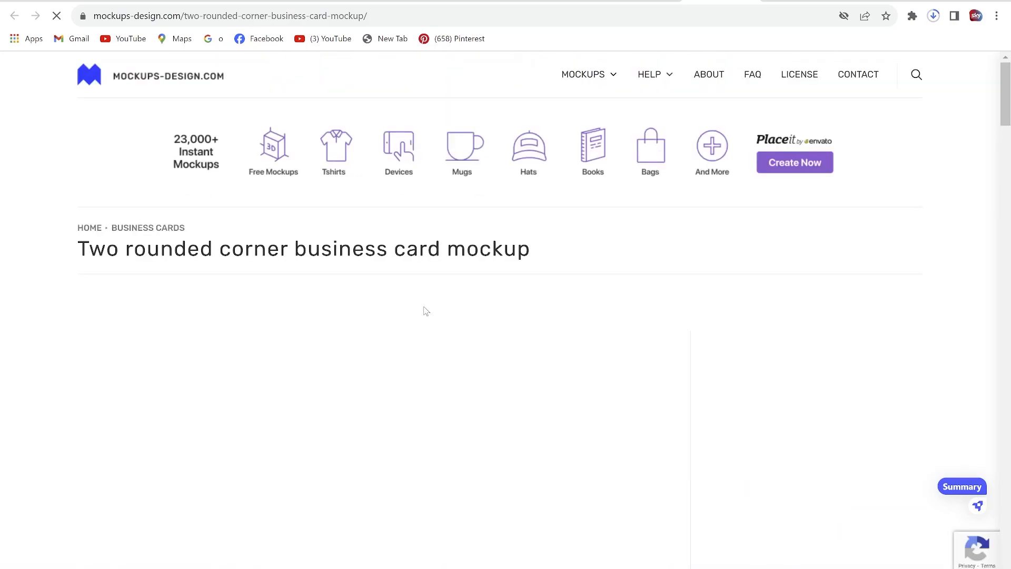
pyautogui.scroll(-5, 412, 313)
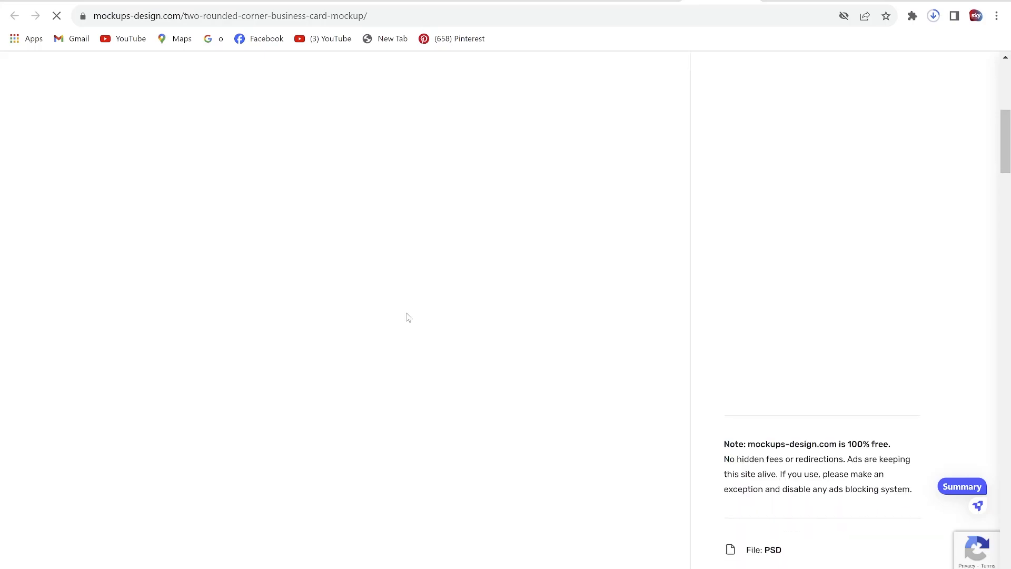
pyautogui.scroll(-5, 527, 271)
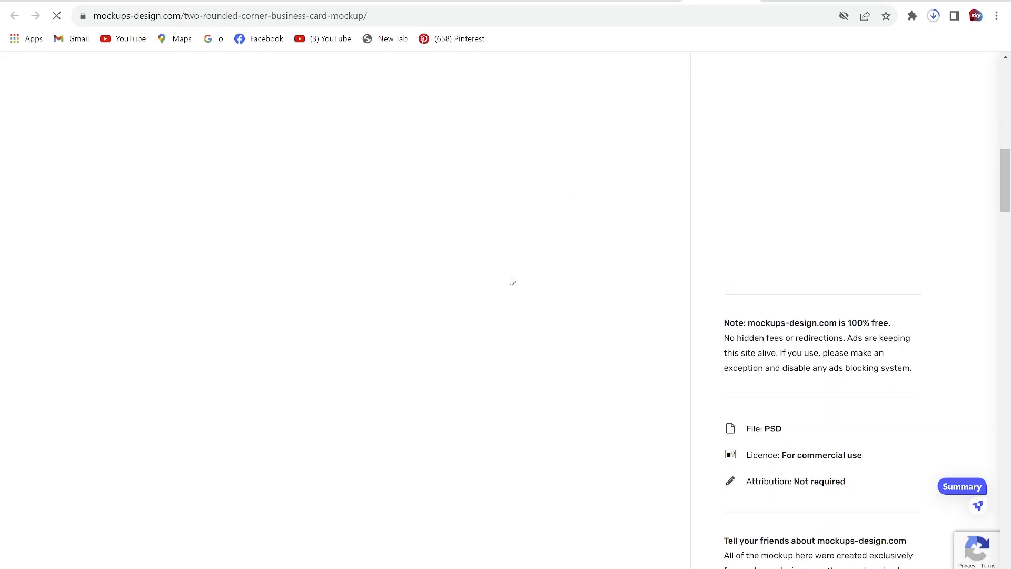
pyautogui.scroll(5, 487, 307)
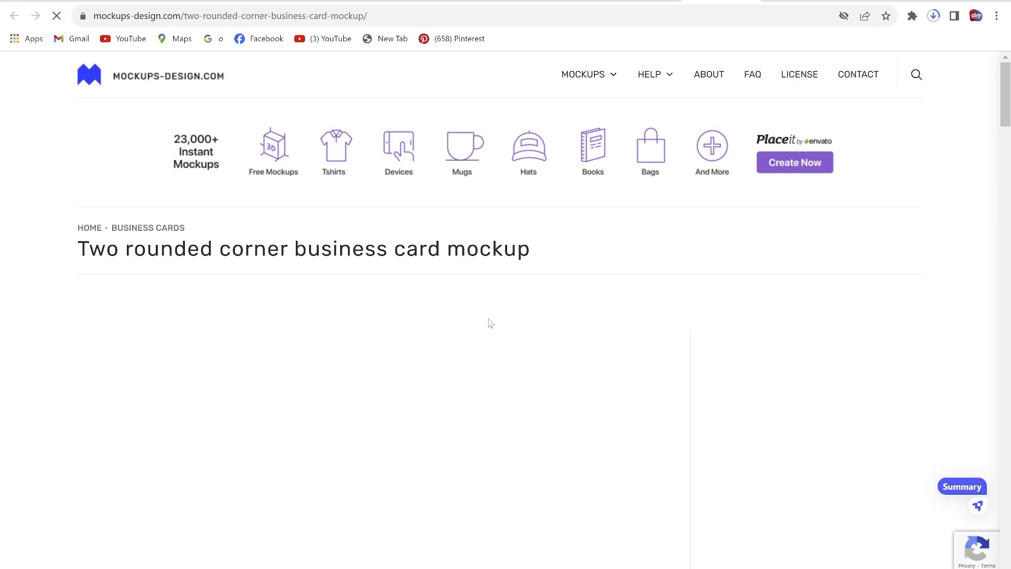
pyautogui.scroll(-5, 453, 351)
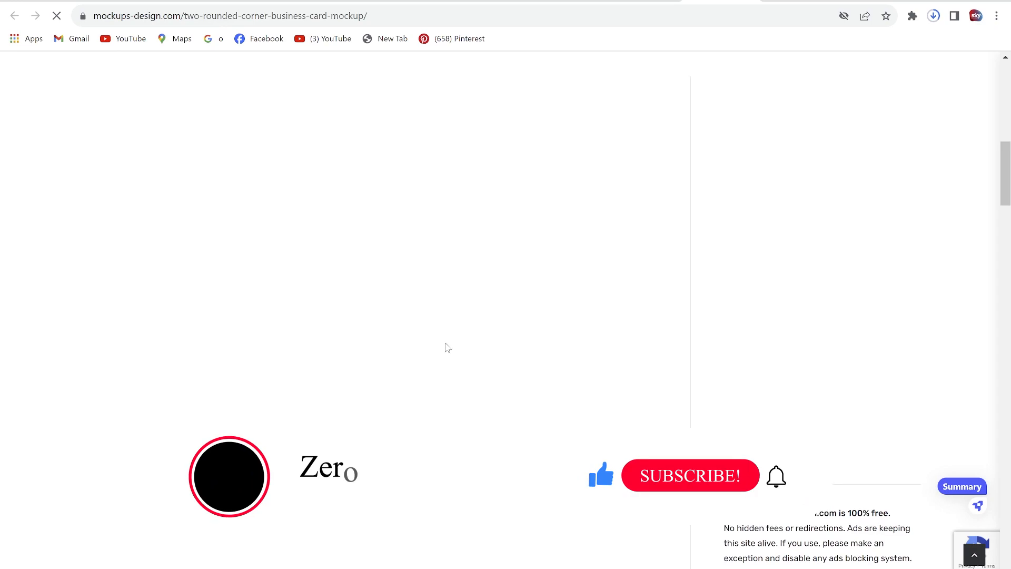
pyautogui.scroll(5, 446, 348)
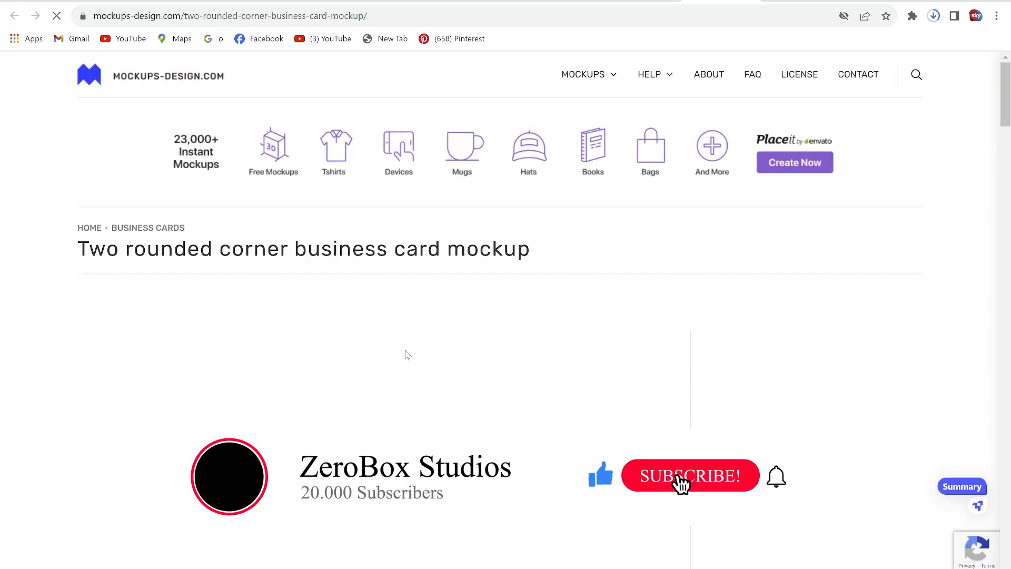
pyautogui.scroll(-5, 405, 355)
pyautogui.scroll(-3, 416, 324)
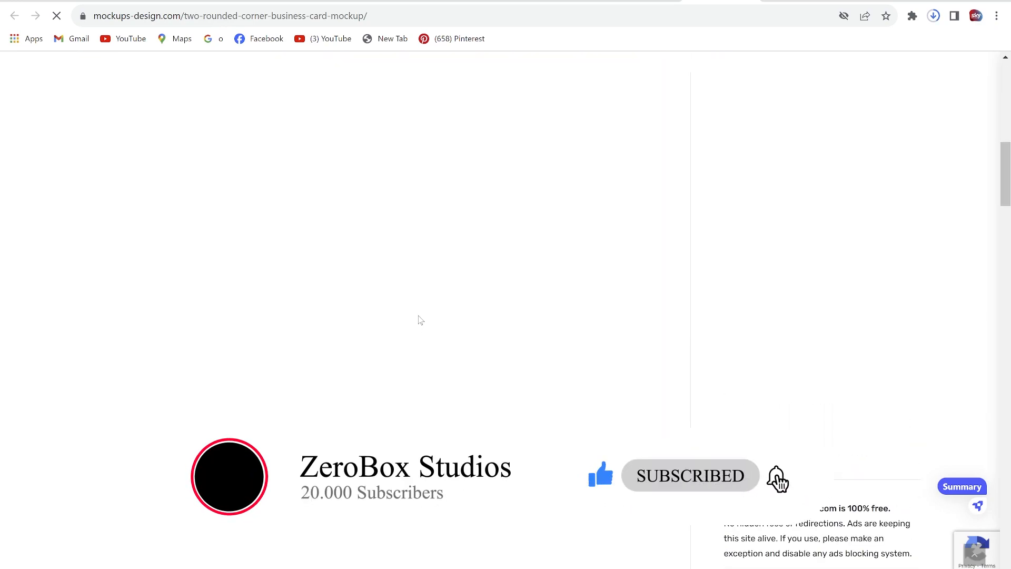
pyautogui.scroll(8, 442, 330)
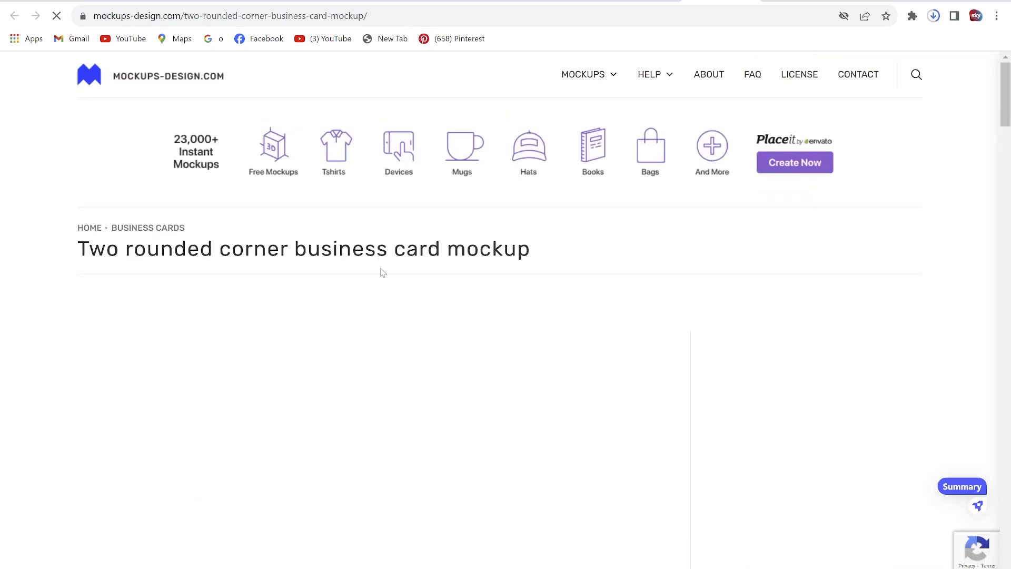
pyautogui.scroll(-5, 382, 271)
pyautogui.scroll(-3, 385, 271)
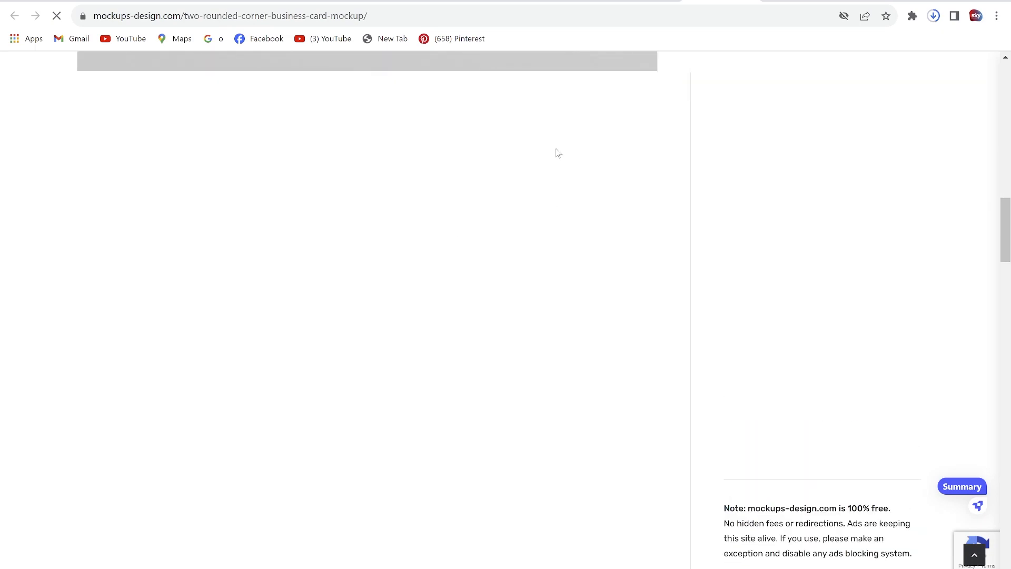
pyautogui.scroll(3, 556, 159)
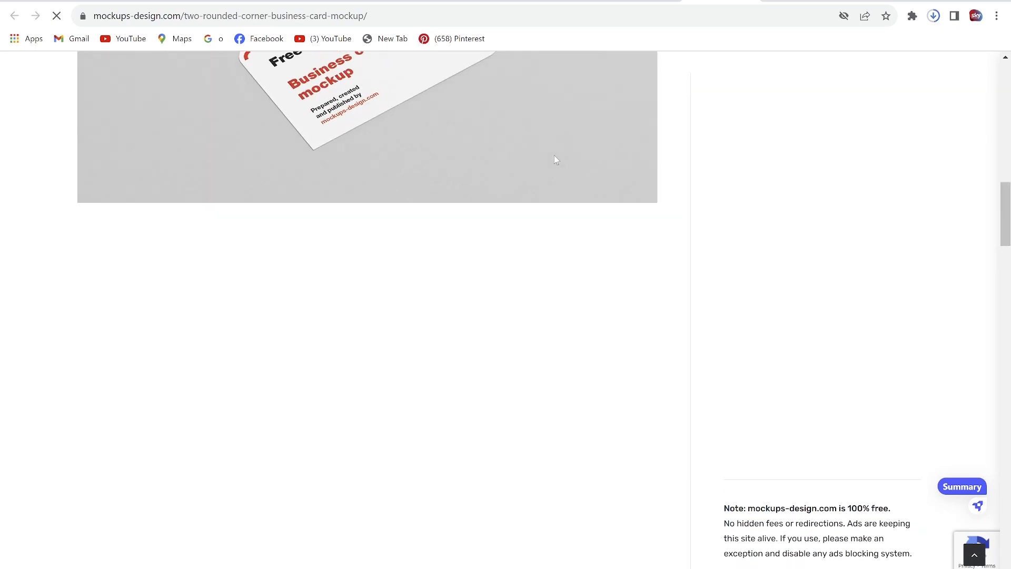
pyautogui.scroll(10, 547, 156)
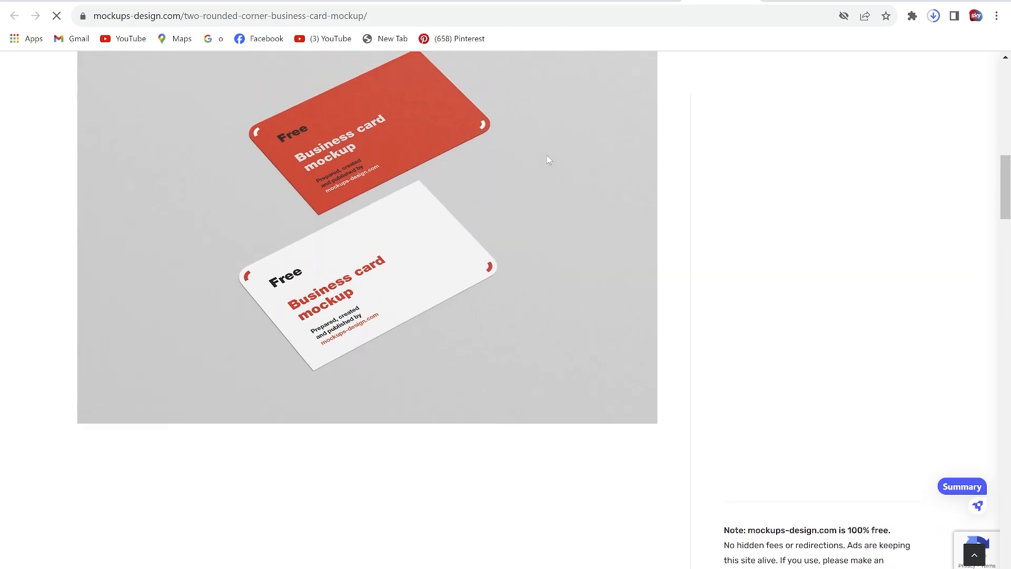
pyautogui.scroll(8, 547, 156)
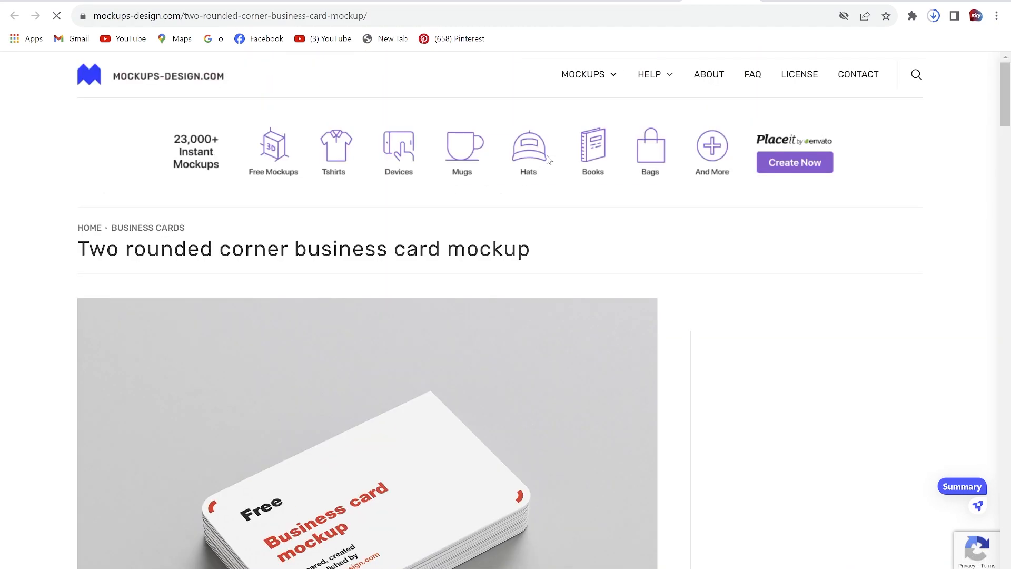
# - Check the additional info for the Two rounded corner business card mockup and download it
pyautogui.scroll(-11, 484, 253)
pyautogui.scroll(-10, 484, 260)
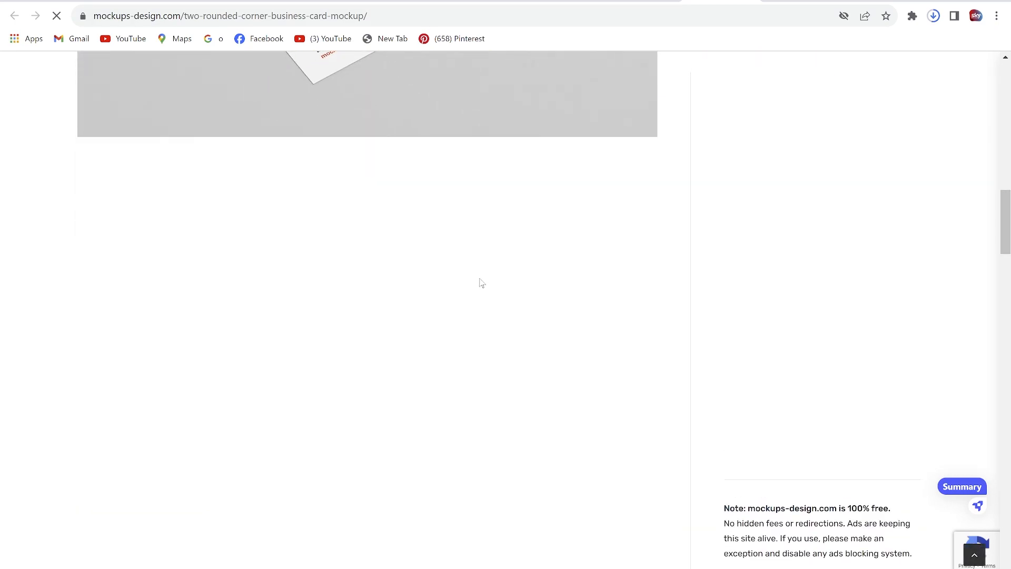
pyautogui.scroll(-10, 480, 294)
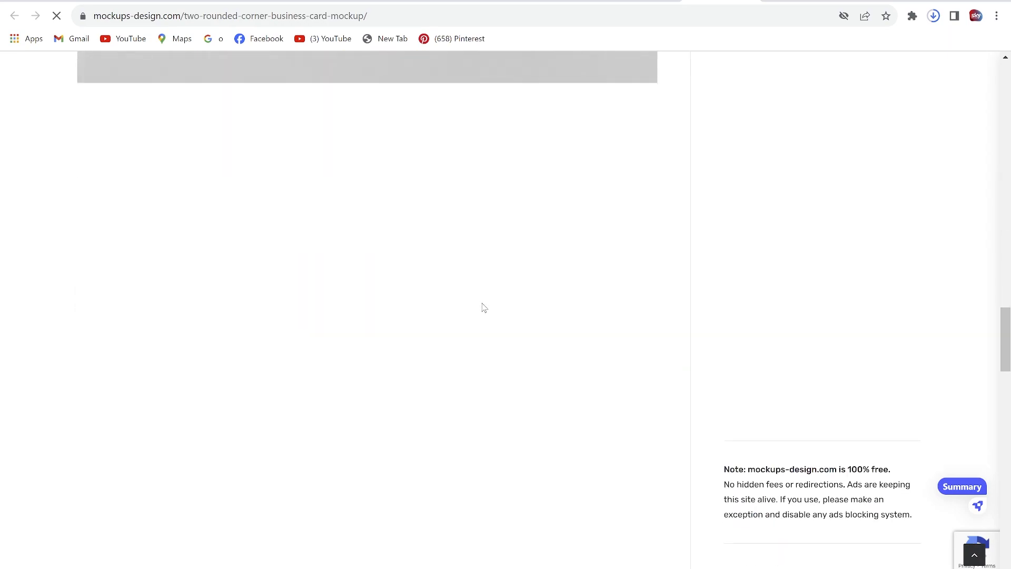
pyautogui.scroll(-7, 483, 314)
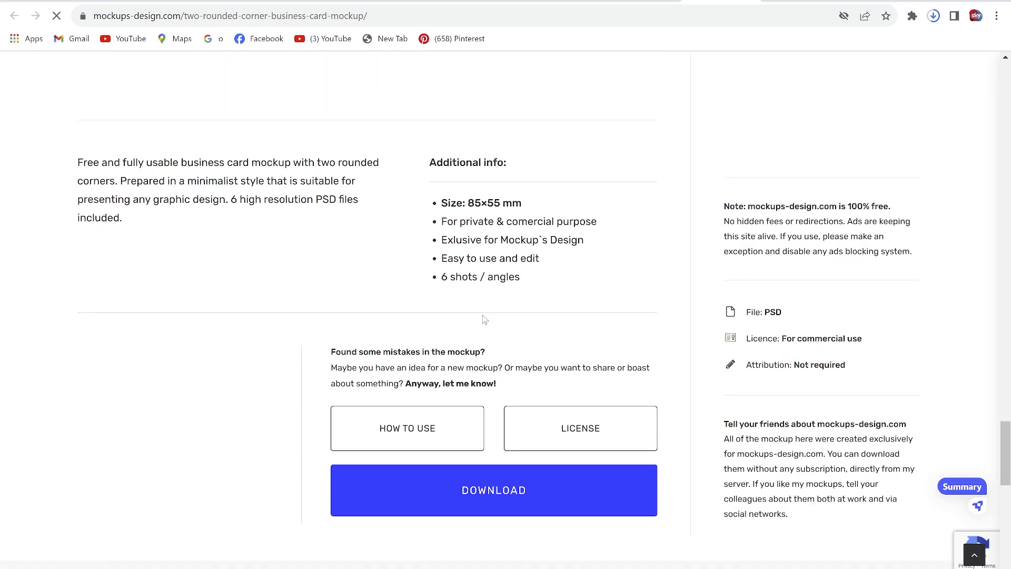
pyautogui.scroll(-3, 483, 316)
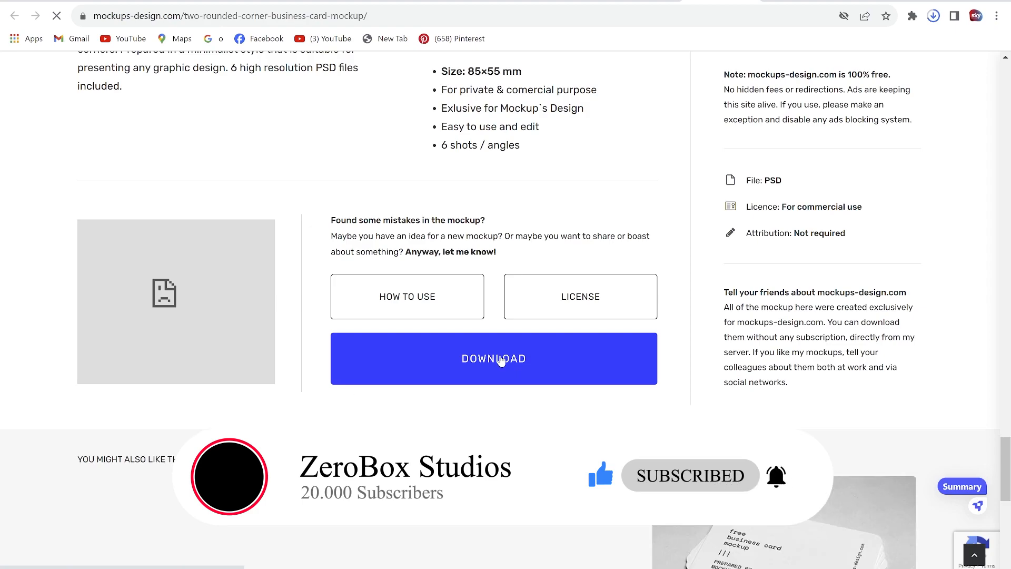
# - Open the related mockup showing pink and black rounded business card stacks from the suggestions
pyautogui.scroll(-3, 500, 360)
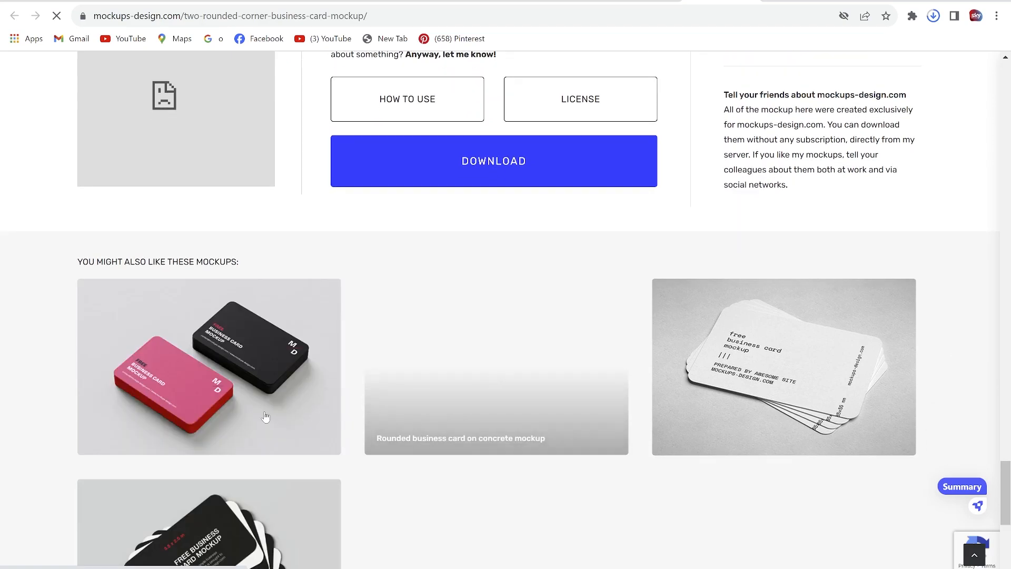
pyautogui.rightClick(221, 366)
pyautogui.click(244, 373)
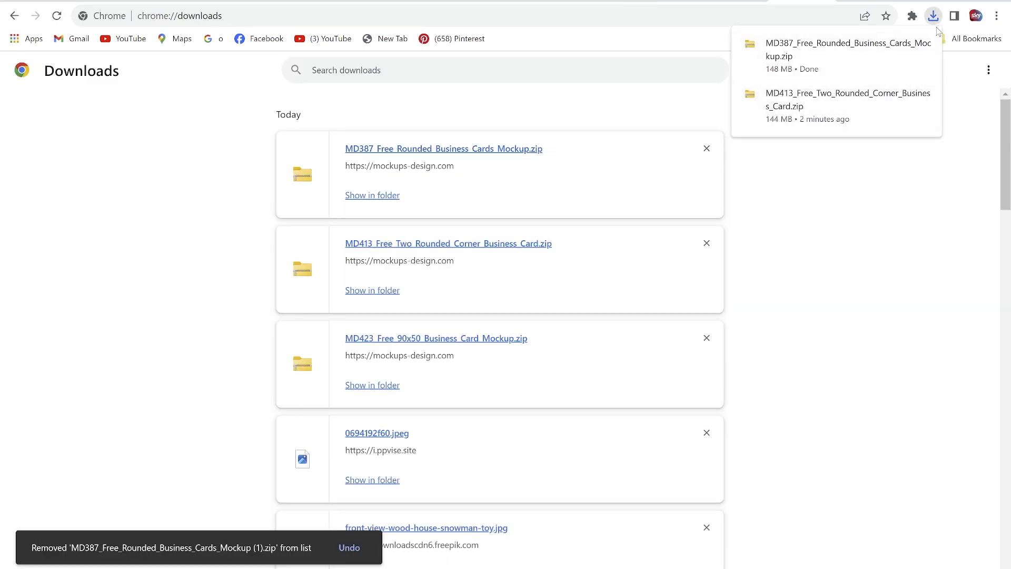
# - Switch to File Explorer and open the inner folder of the MD423_Free_90x50_Business_Card_Mockup archive in Downloads
pyautogui.click(480, 568)
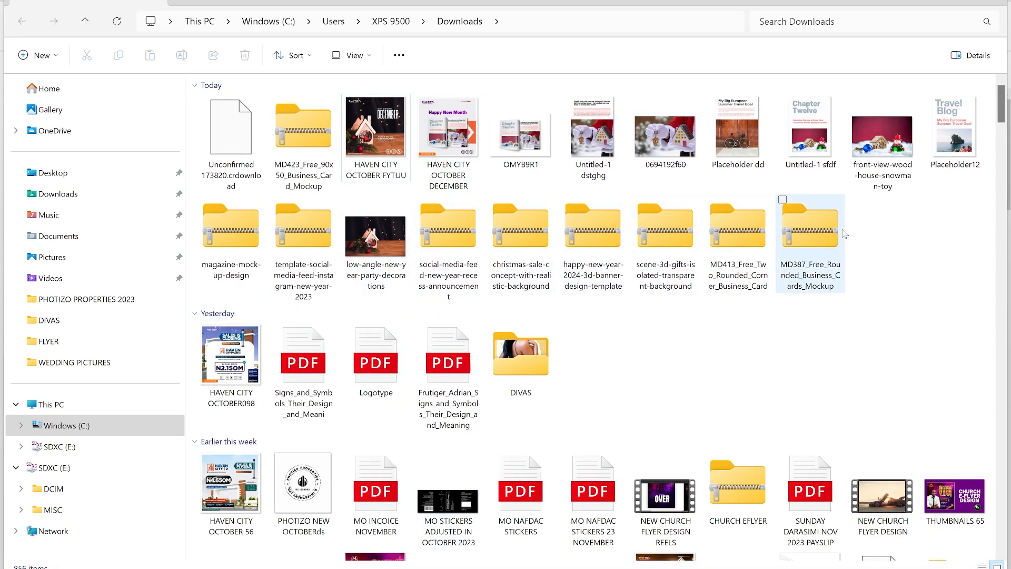
pyautogui.click(679, 253)
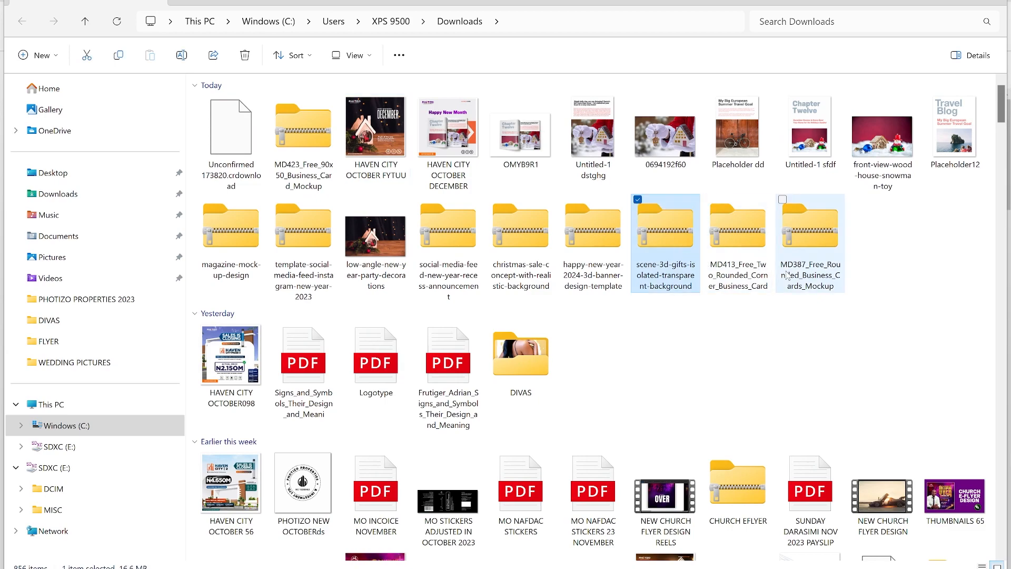
pyautogui.click(73, 195)
pyautogui.click(457, 137)
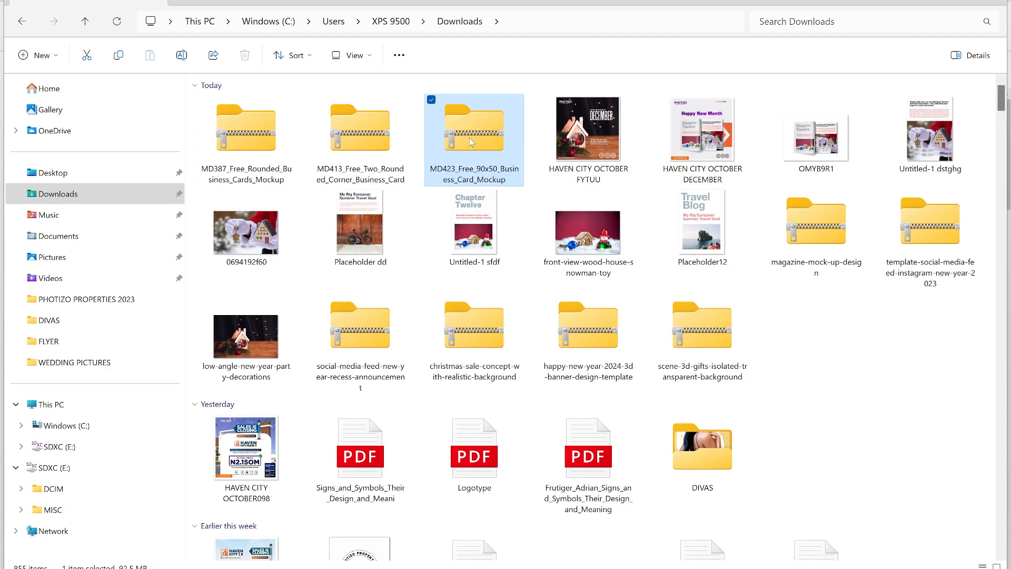
pyautogui.doubleClick(470, 140)
pyautogui.doubleClick(293, 115)
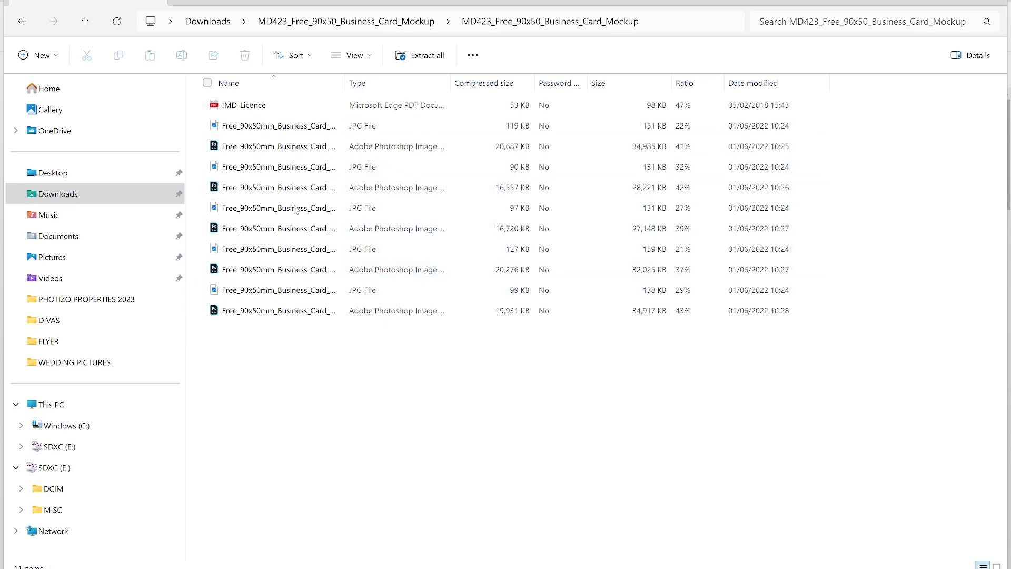
# - Preview the first three JPG images in the MD423_Free_90x50_Business_Card_Mockup folder, closing each one after viewing
pyautogui.click(291, 126)
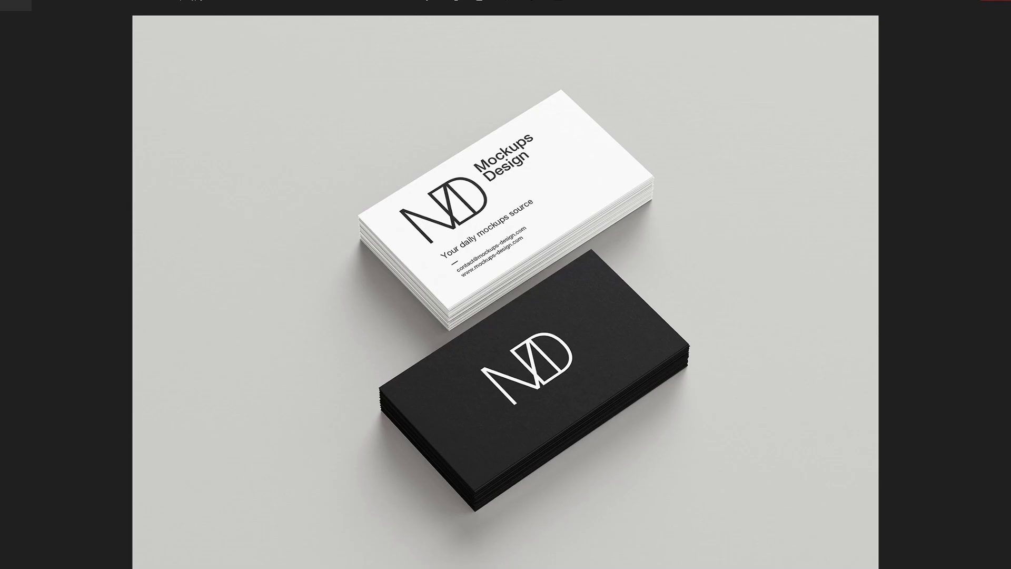
pyautogui.click(996, 2)
pyautogui.click(367, 168)
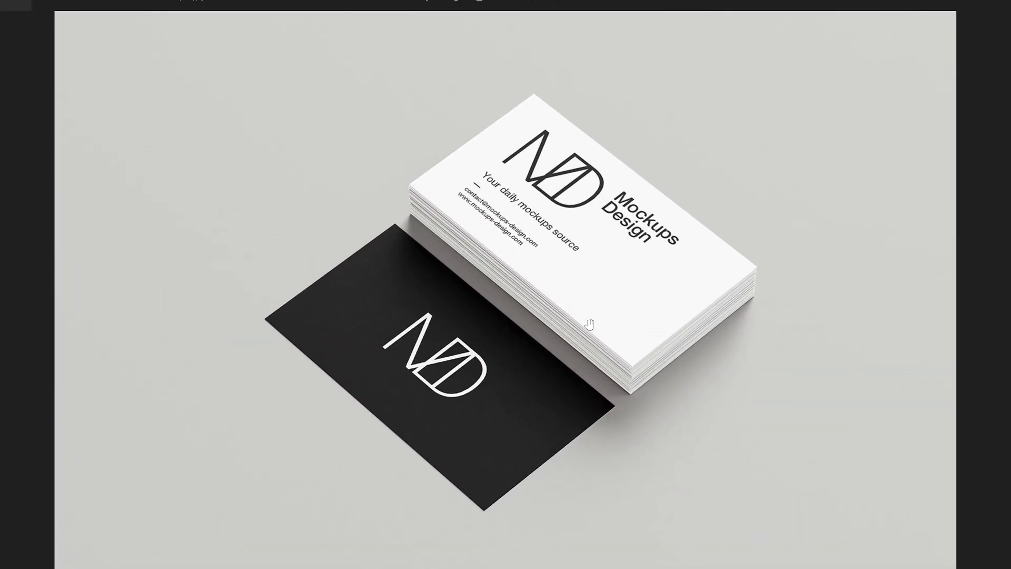
pyautogui.click(996, 1)
pyautogui.doubleClick(265, 211)
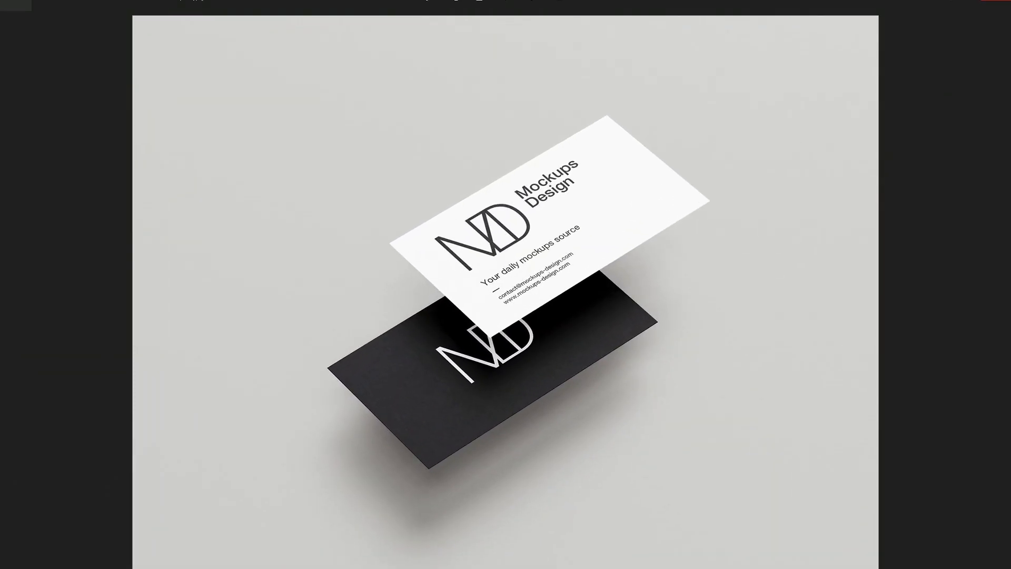
pyautogui.click(997, 1)
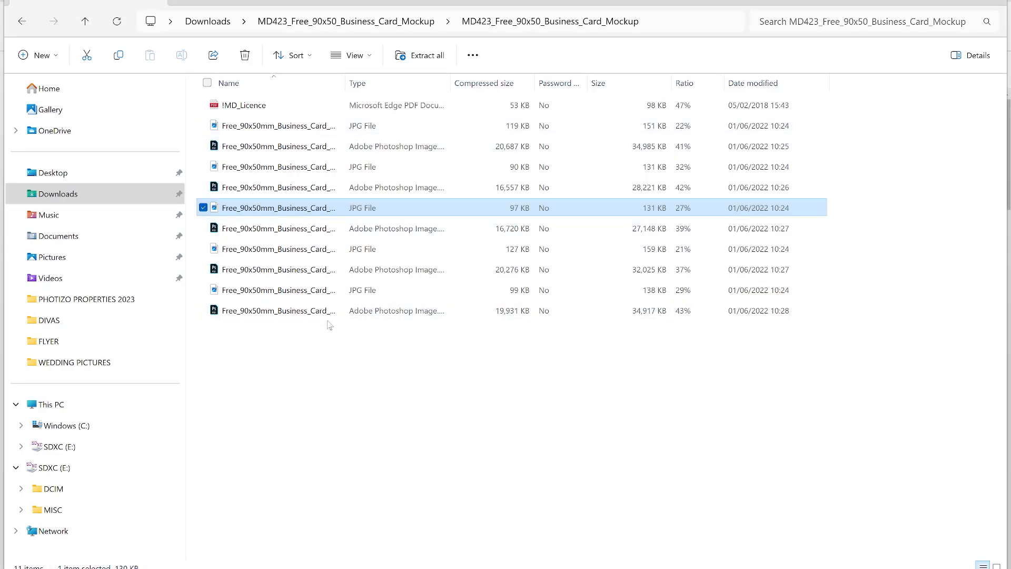
# - Preview the last two JPG images of the 90x50 mm business card mockup and close them
pyautogui.click(287, 251)
pyautogui.doubleClick(287, 251)
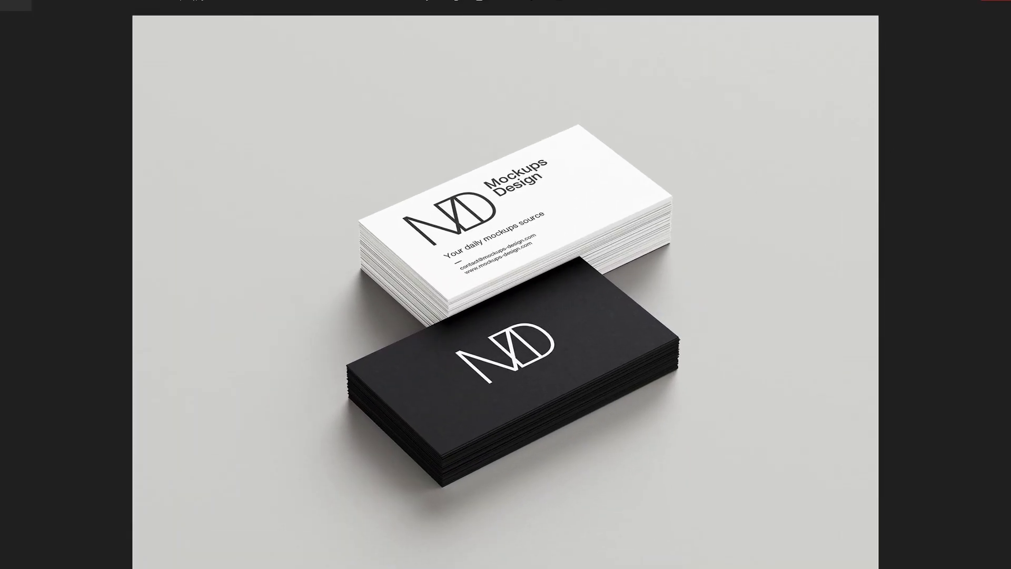
pyautogui.press('Escape')
pyautogui.click(364, 295)
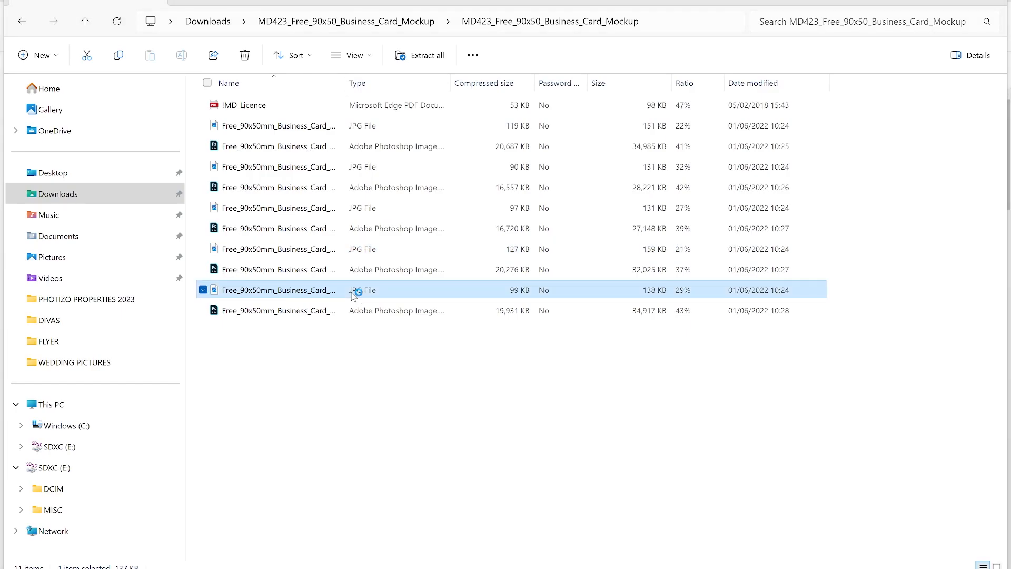
pyautogui.doubleClick(355, 291)
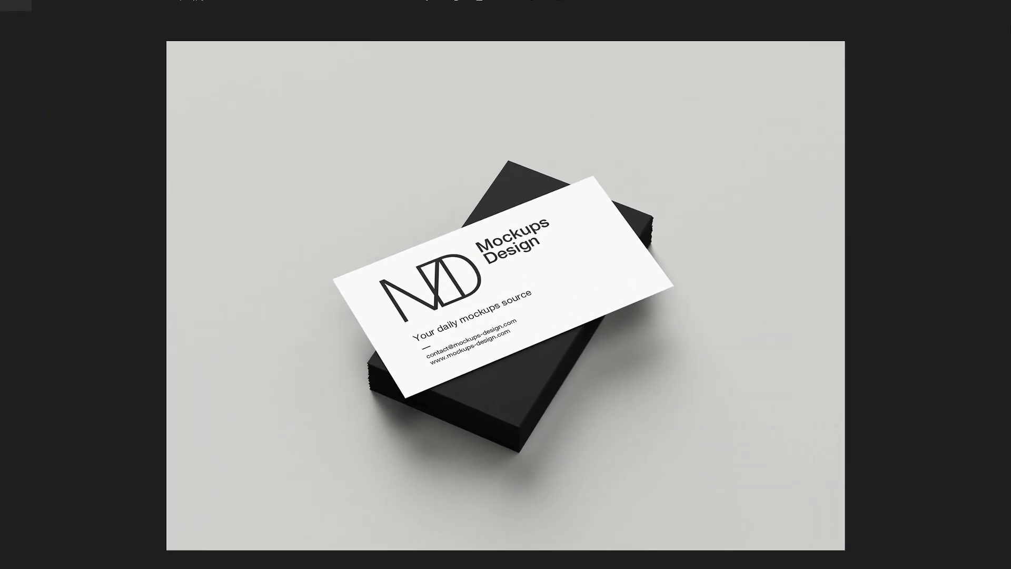
pyautogui.click(995, 1)
# - Return to Downloads and open the inner folder of the MD413_Free_Two_Rounded_Corner_Business_Card archive
pyautogui.hotkey('alt', 'Left')
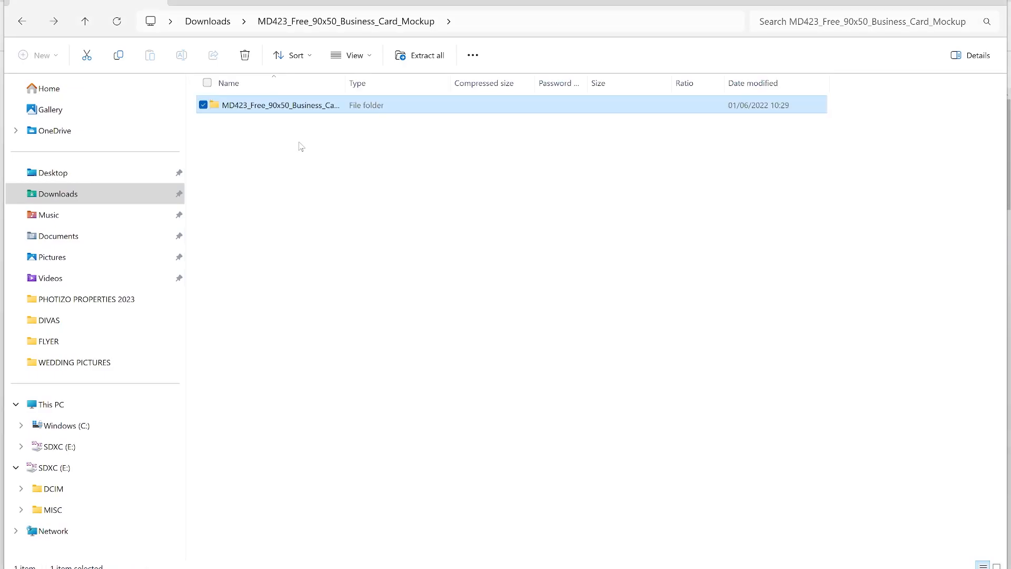
pyautogui.hotkey('alt', 'Left')
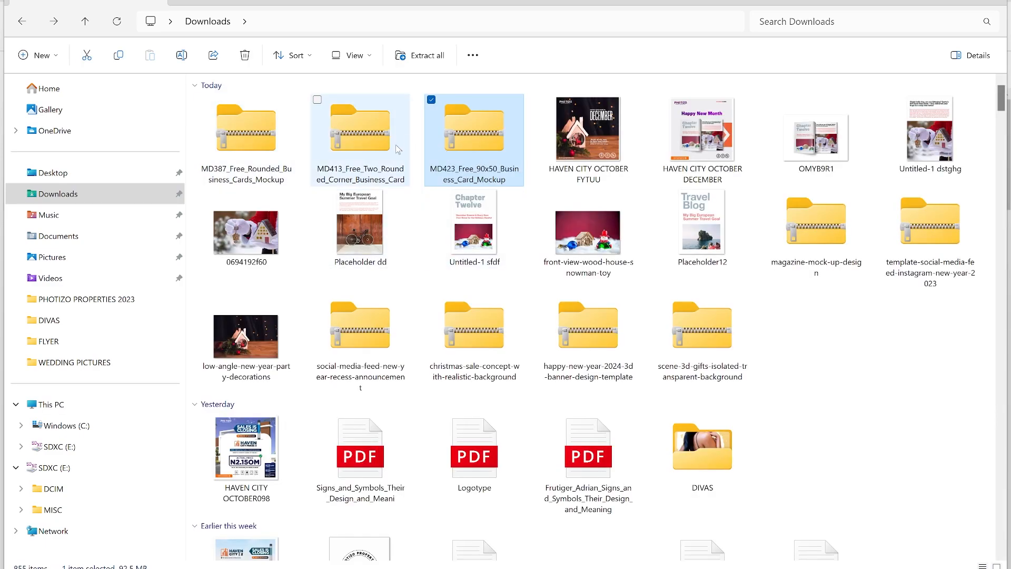
pyautogui.click(378, 142)
pyautogui.doubleClick(378, 142)
pyautogui.doubleClick(281, 108)
# - Preview the first three JPG images in the MD413_Free_Two_Rounded_Corner_Business_Card folder, closing each one after viewing
pyautogui.click(275, 128)
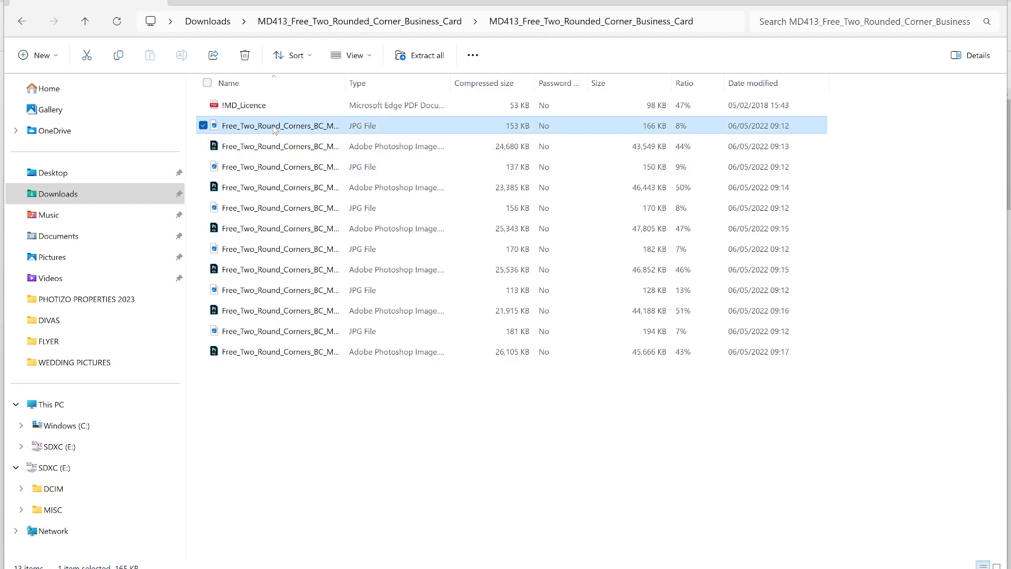
pyautogui.doubleClick(275, 126)
pyautogui.scroll(3, 522, 301)
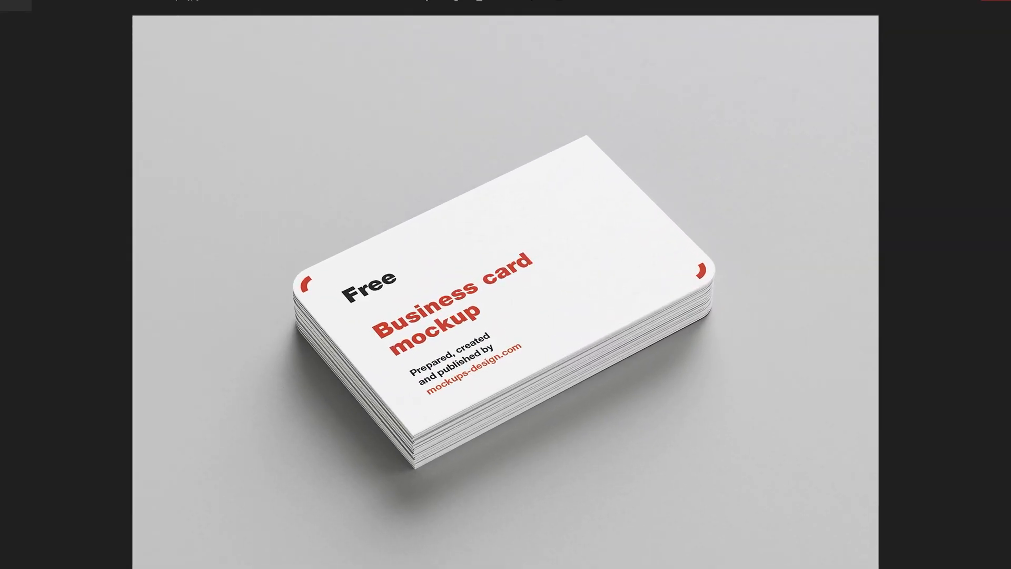
pyautogui.click(995, 0)
pyautogui.doubleClick(321, 168)
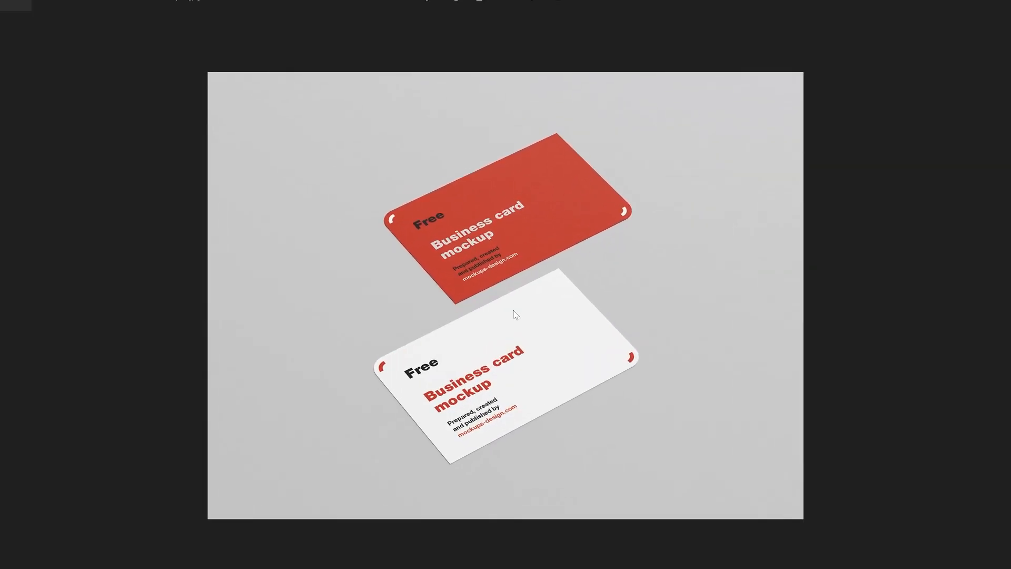
pyautogui.click(995, 1)
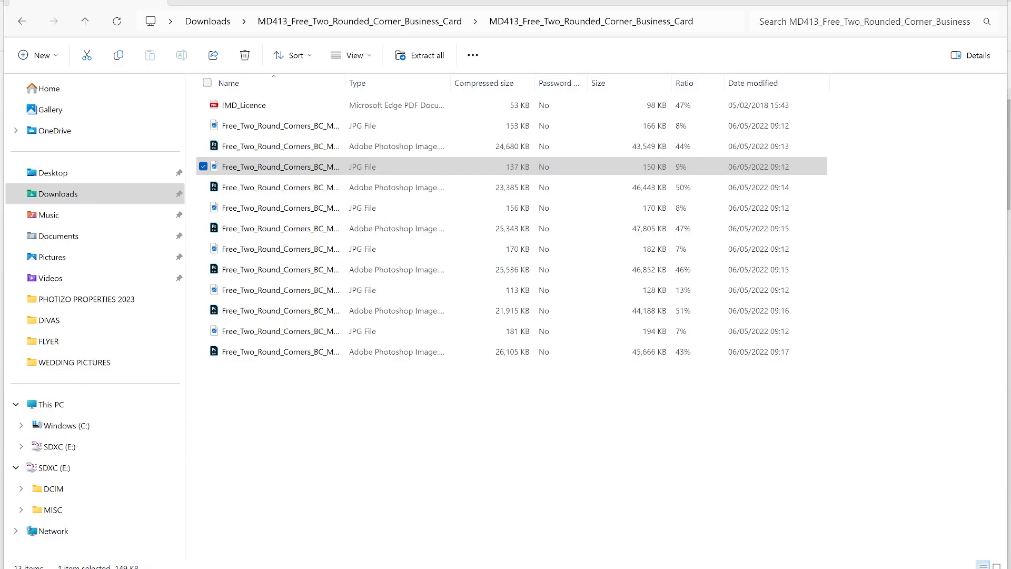
pyautogui.click(273, 211)
pyautogui.doubleClick(272, 209)
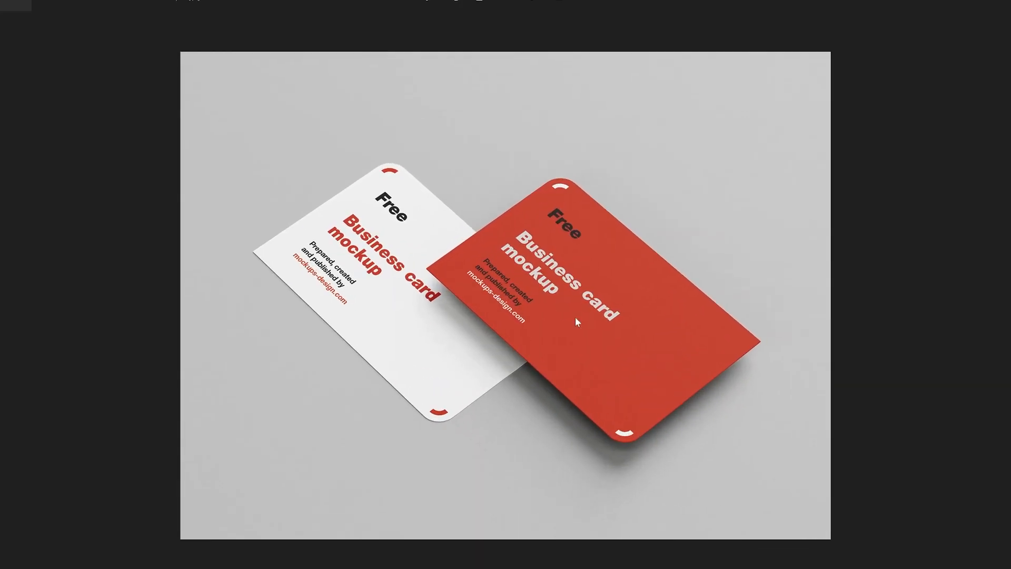
pyautogui.click(995, 0)
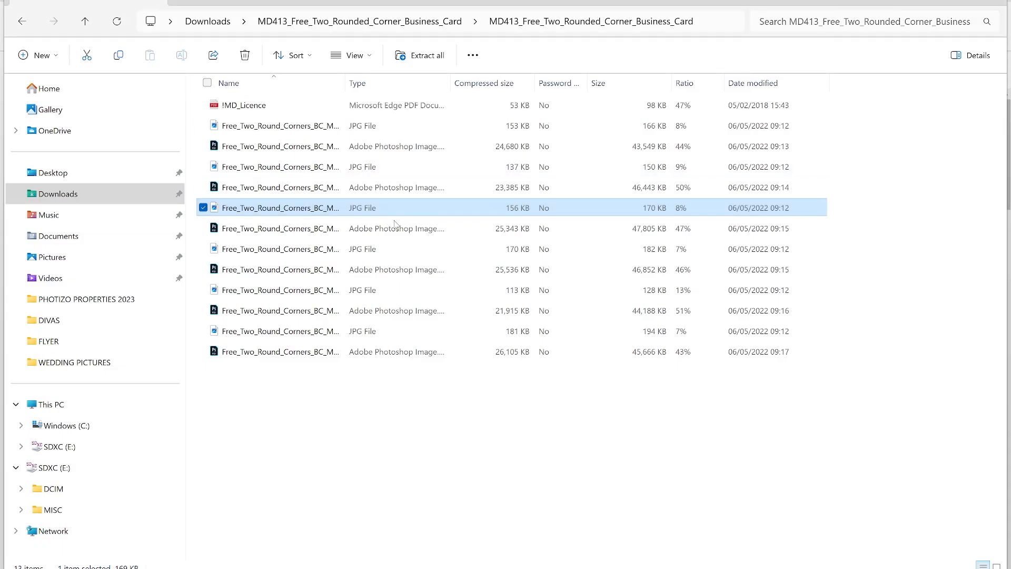
# - Preview the last three JPG images of the two-rounded-corner business card mockup and close each one
pyautogui.click(315, 247)
pyautogui.doubleClick(311, 250)
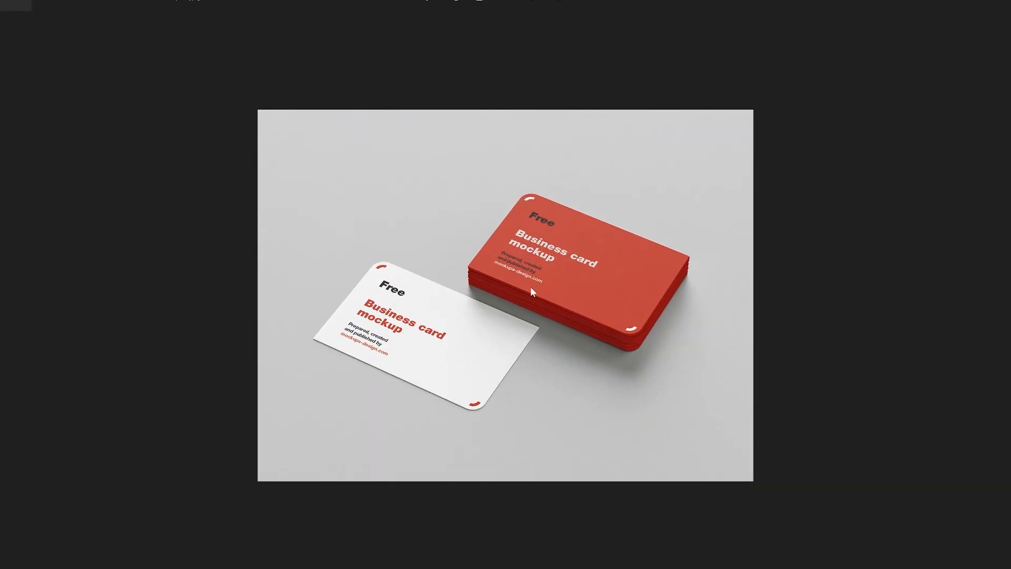
pyautogui.scroll(1, 557, 298)
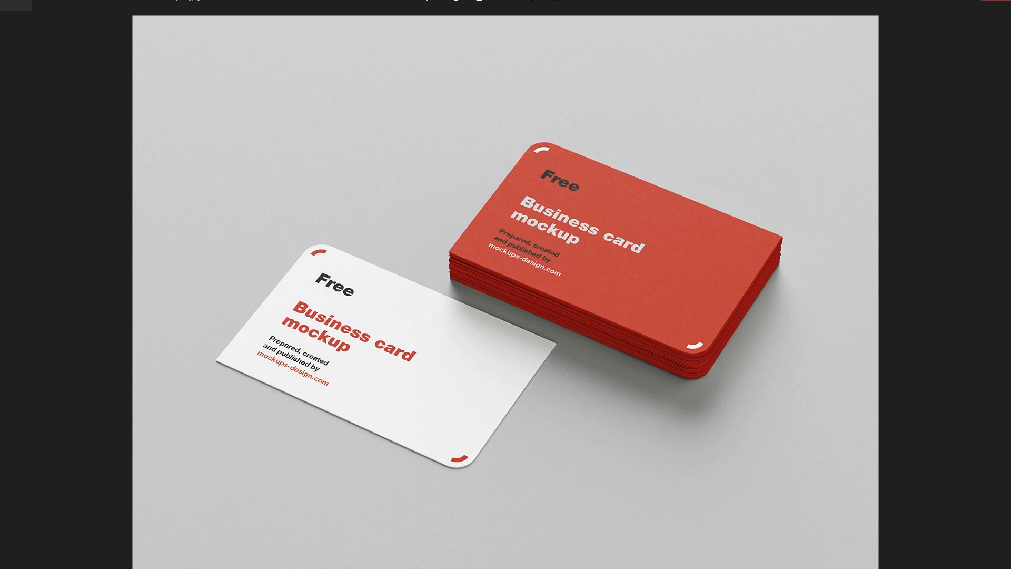
pyautogui.click(995, 1)
pyautogui.doubleClick(343, 287)
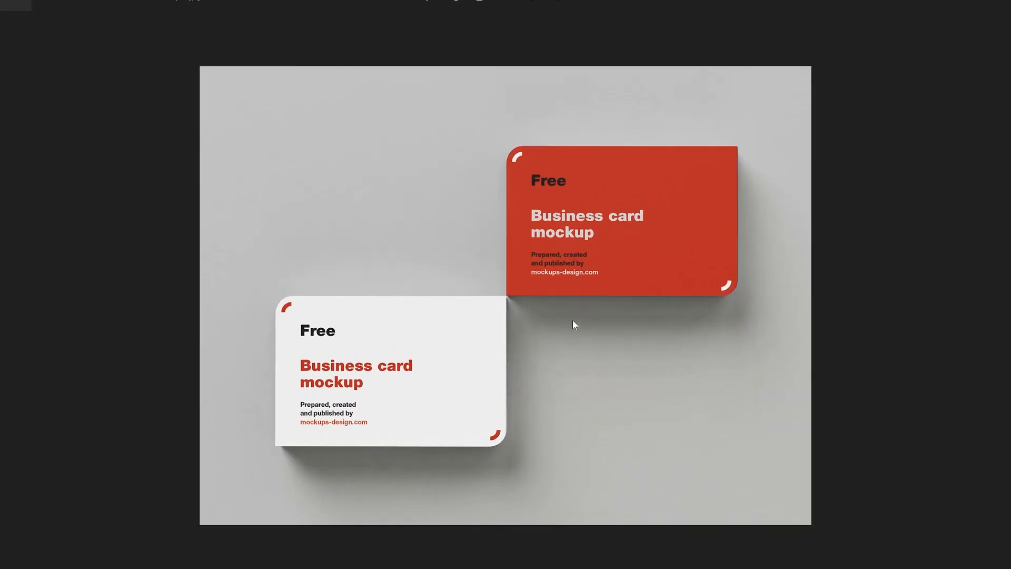
pyautogui.click(995, 1)
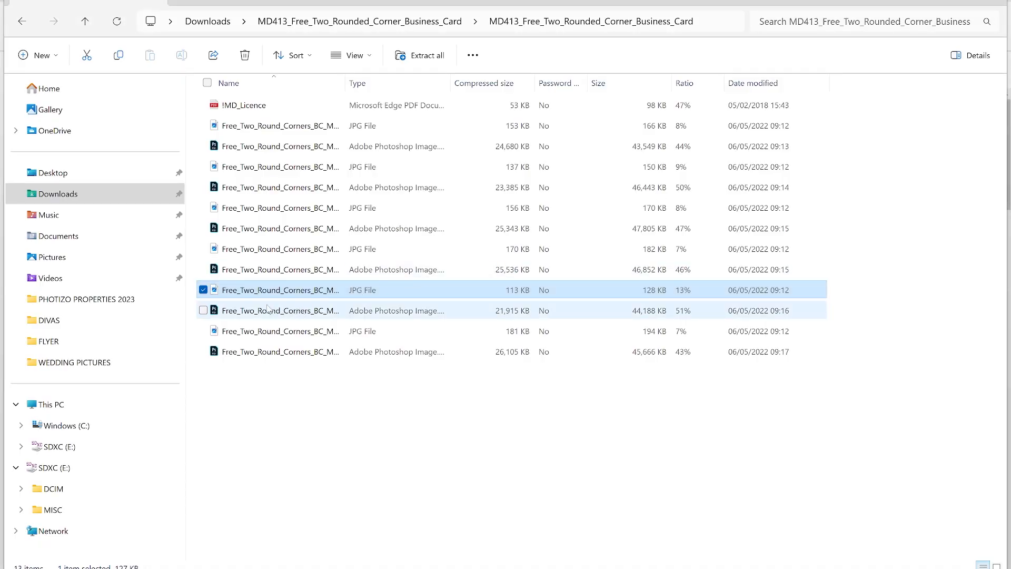
pyautogui.doubleClick(253, 330)
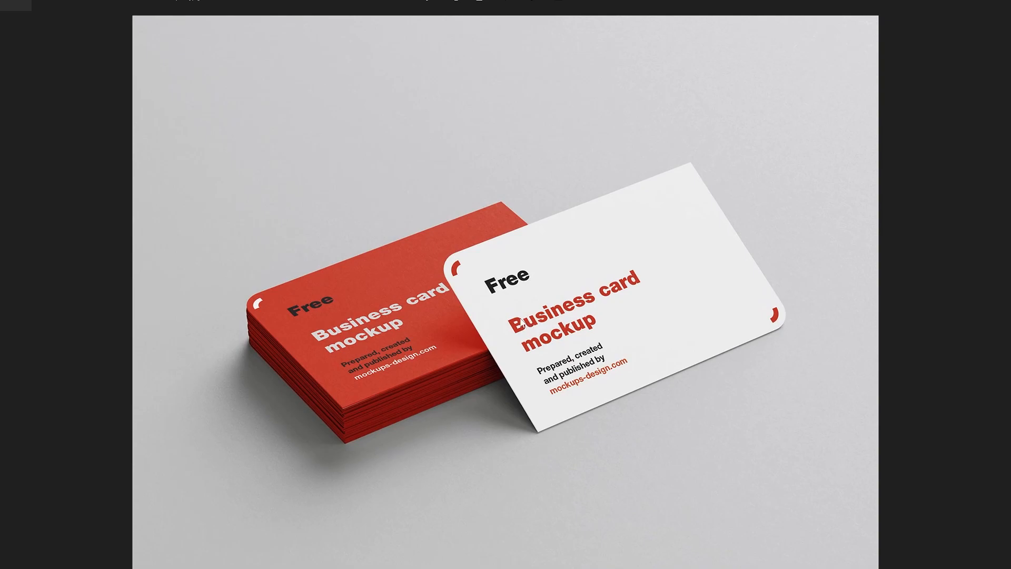
pyautogui.click(995, 0)
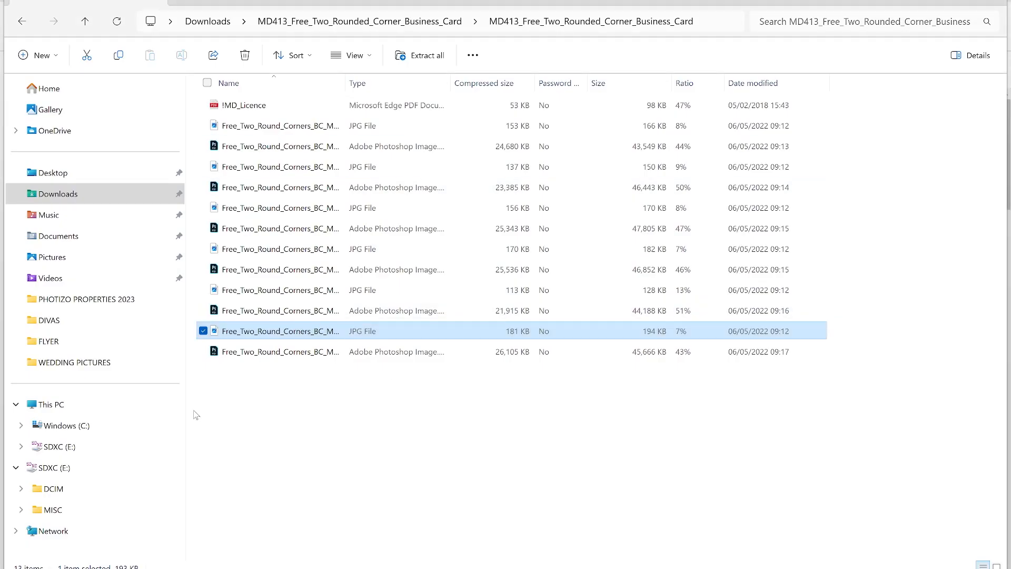
# - Try to open the last PSD file of the two-rounded-corner mockup in Photoshop and quit the Creative Cloud dialog
pyautogui.click(236, 358)
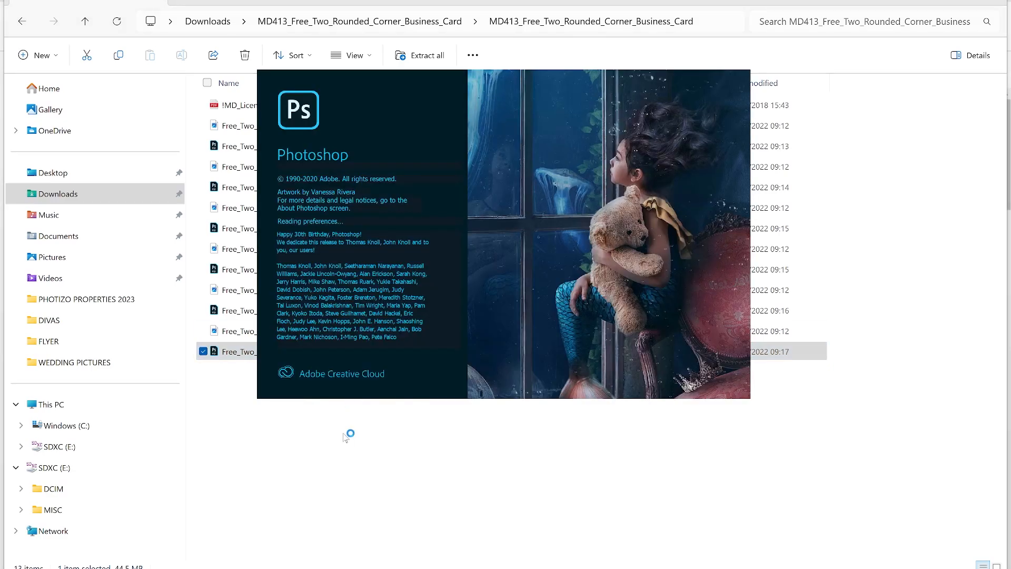
pyautogui.click(357, 444)
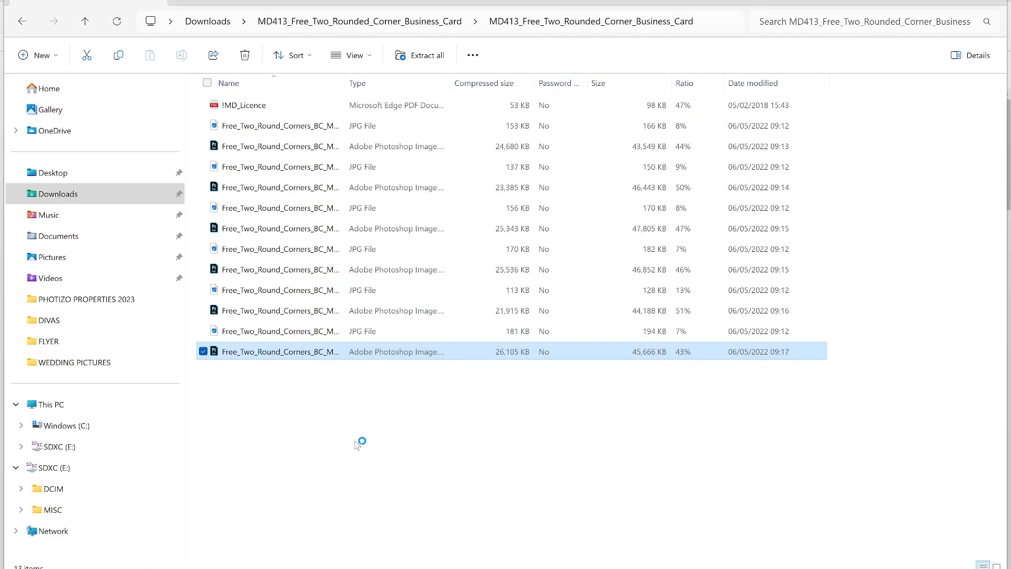
pyautogui.click(25, 25)
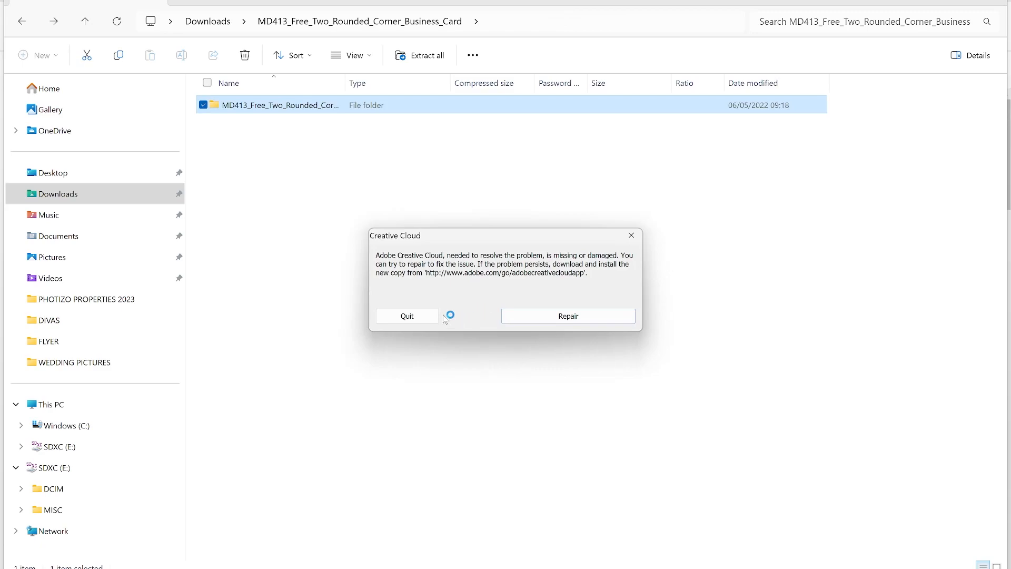
pyautogui.click(408, 316)
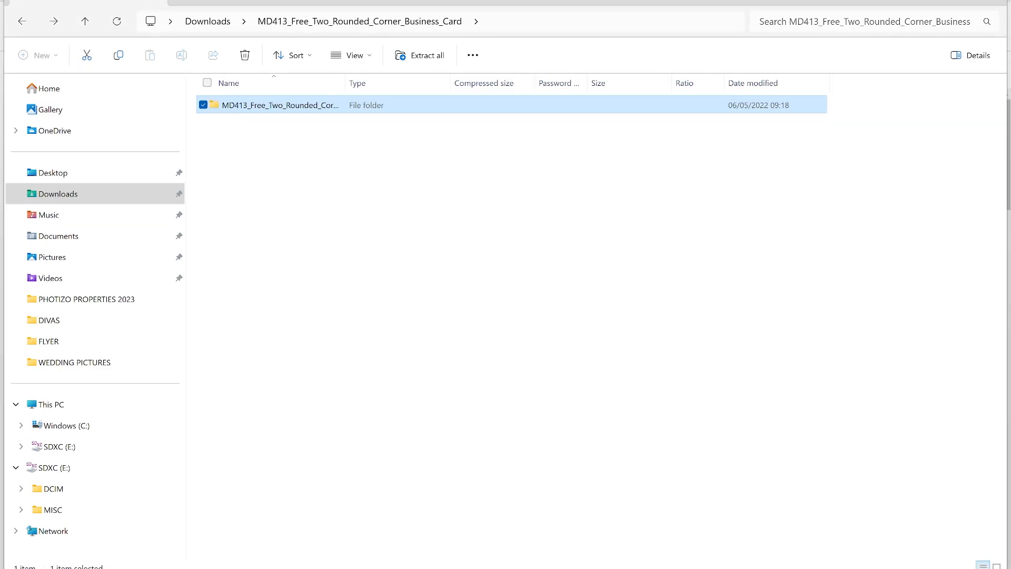
# - Return to Downloads and open the inner folder of the MD387_Free_Rounded_Business_Cards_Mockup archive
pyautogui.click(20, 28)
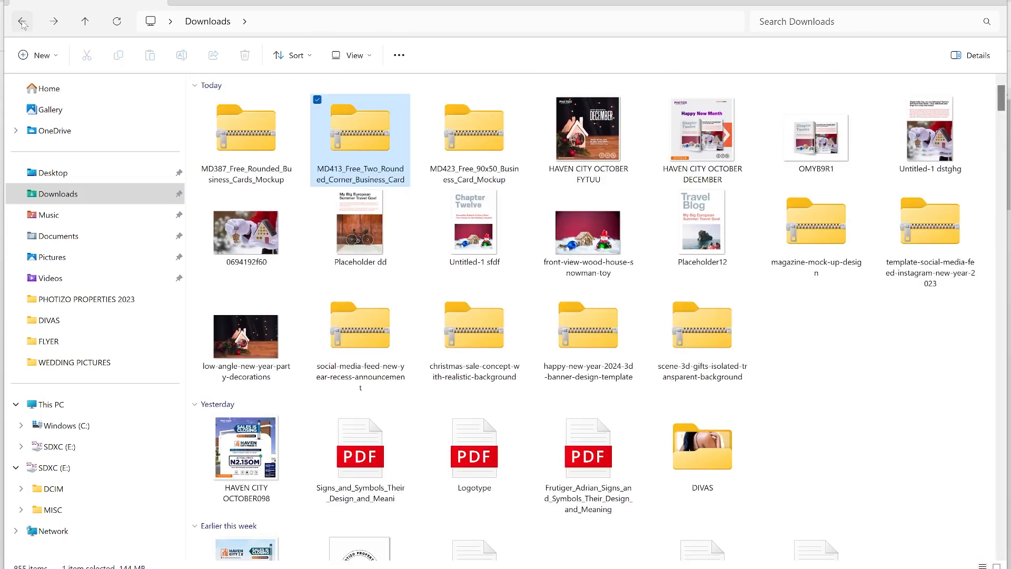
pyautogui.doubleClick(251, 133)
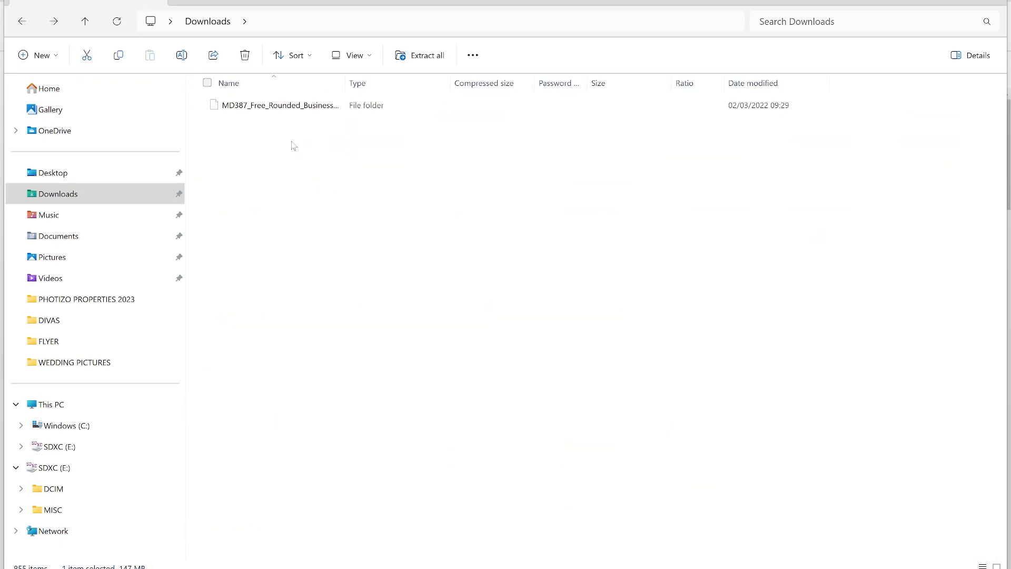
pyautogui.doubleClick(277, 110)
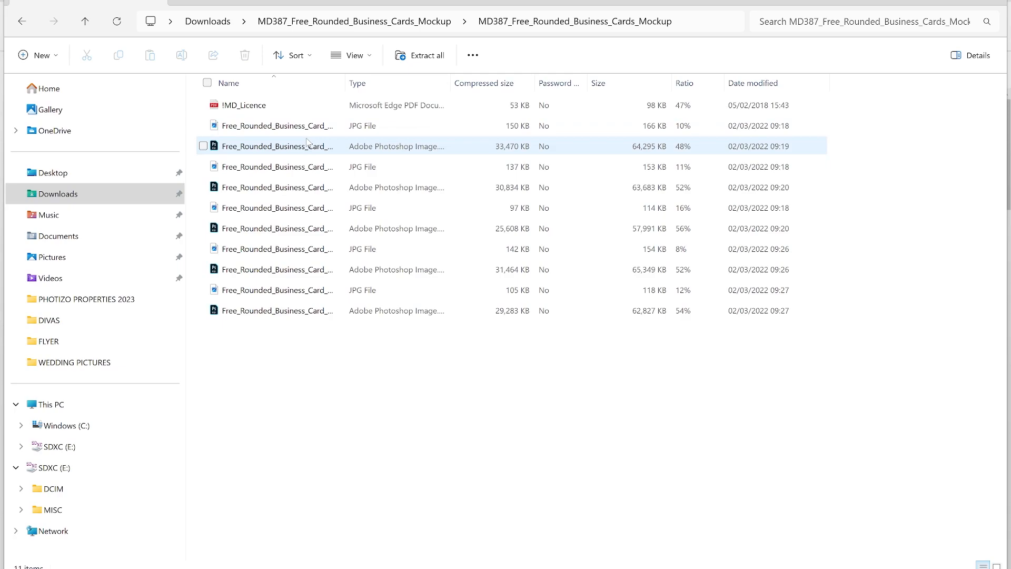
# - Preview the first three JPG images in the MD387_Free_Rounded_Business_Cards_Mockup folder, closing each one after viewing
pyautogui.click(251, 126)
pyautogui.doubleClick(279, 126)
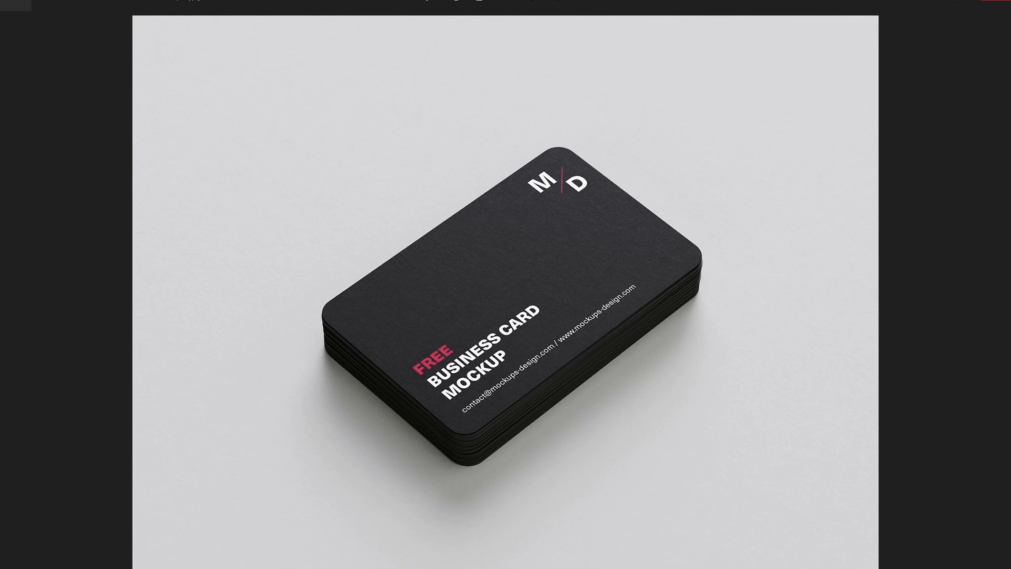
pyautogui.click(995, 1)
pyautogui.doubleClick(326, 169)
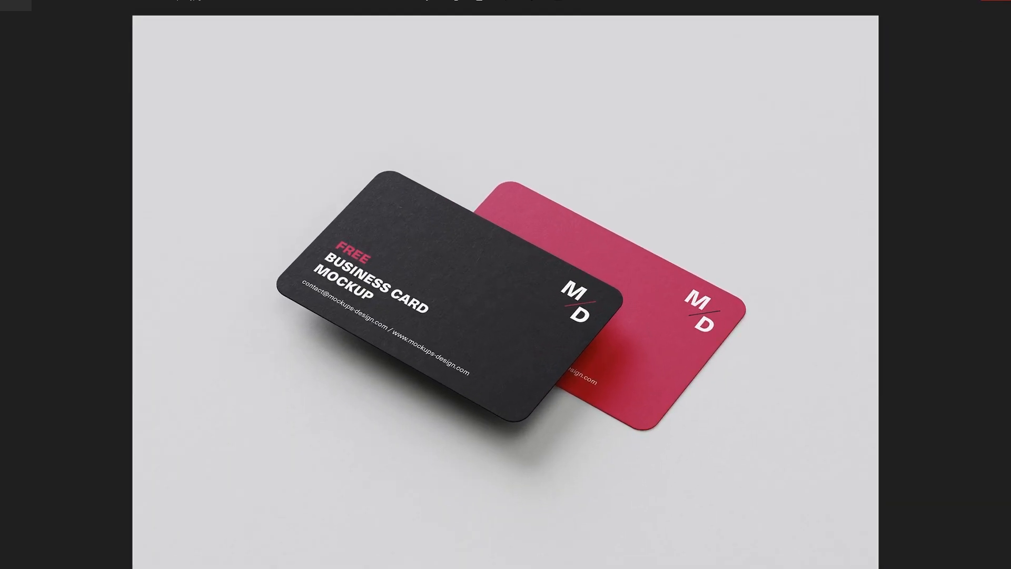
pyautogui.click(996, 1)
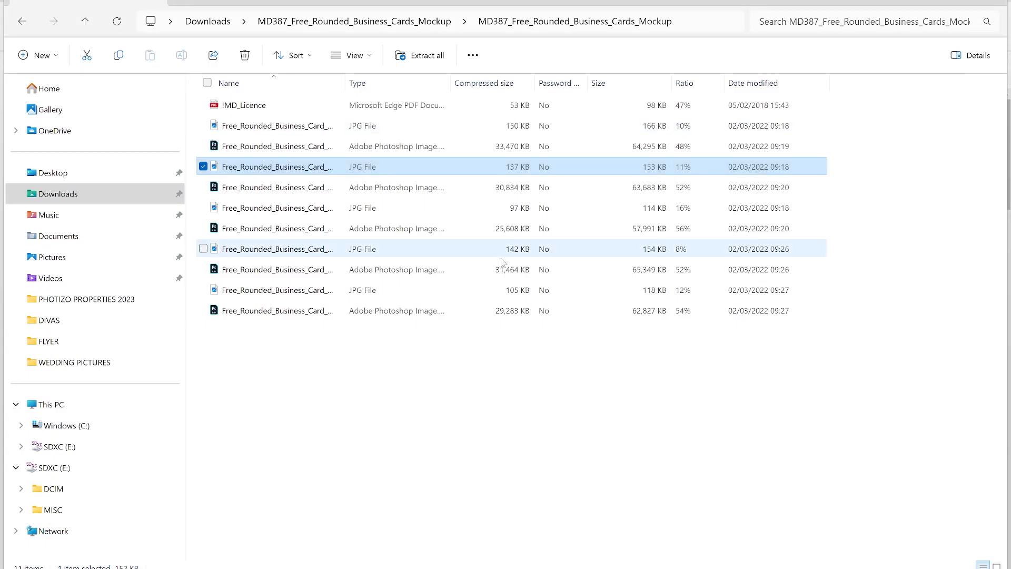
pyautogui.click(260, 208)
pyautogui.doubleClick(262, 208)
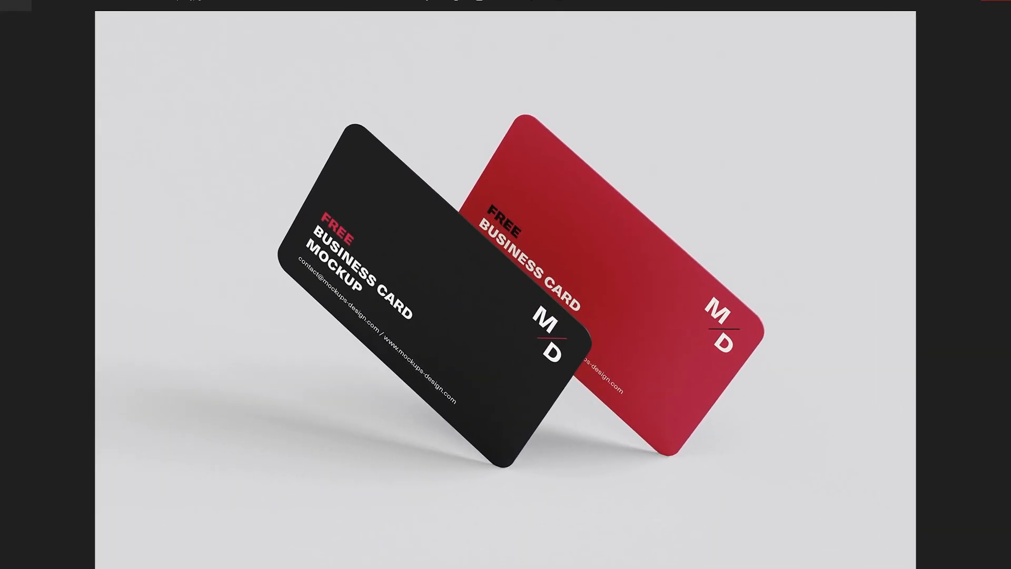
pyautogui.click(995, 1)
# - Preview the last two JPG images of the rounded business card mockup and close them
pyautogui.doubleClick(267, 250)
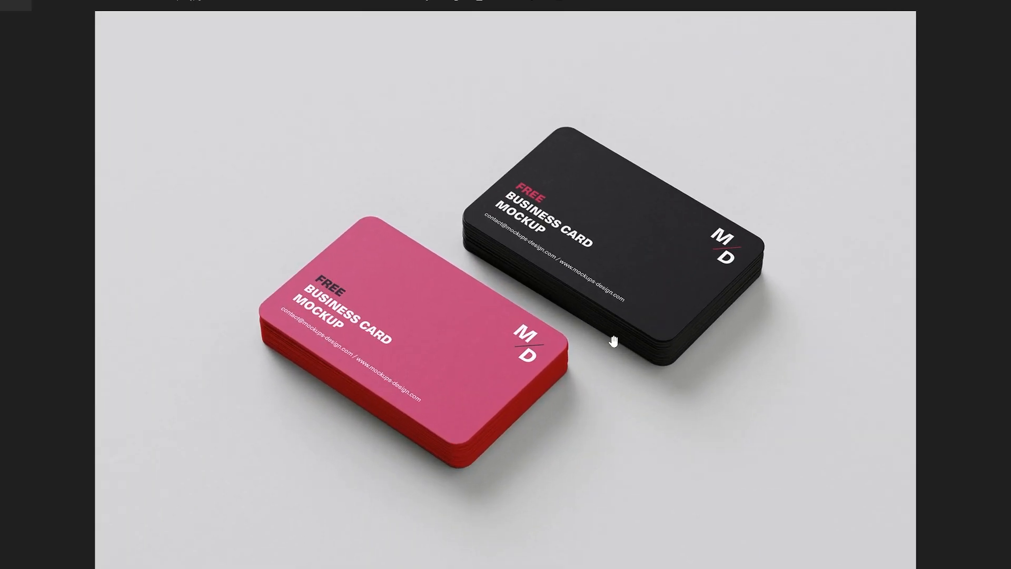
pyautogui.click(995, 2)
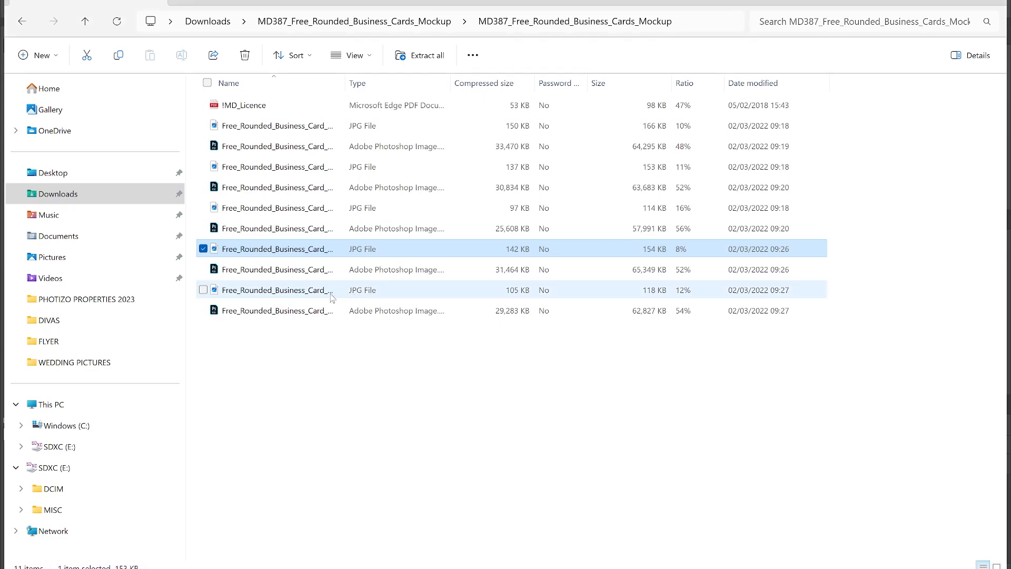
pyautogui.doubleClick(245, 287)
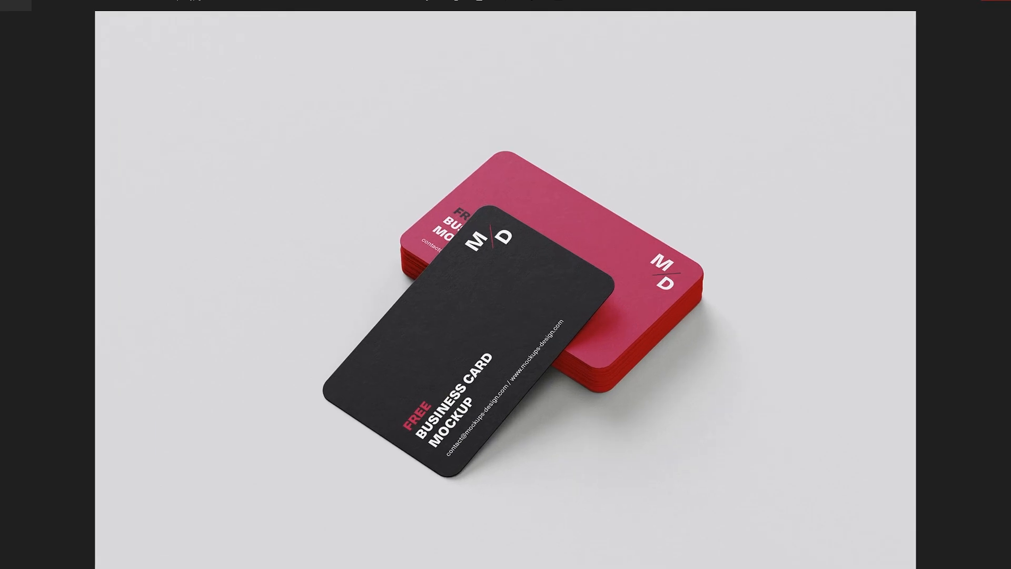
pyautogui.click(995, 2)
# - Open Free_Rounded_Business_Card_Mockup_4.psd and Free_Rounded_Business_Card_Mockup_5.psd together in Photoshop and inspect the Mockup_4 design up close
pyautogui.click(260, 271)
pyautogui.keyDown('ctrl'); pyautogui.click(265, 310); pyautogui.keyUp('ctrl')
pyautogui.doubleClick(265, 311)
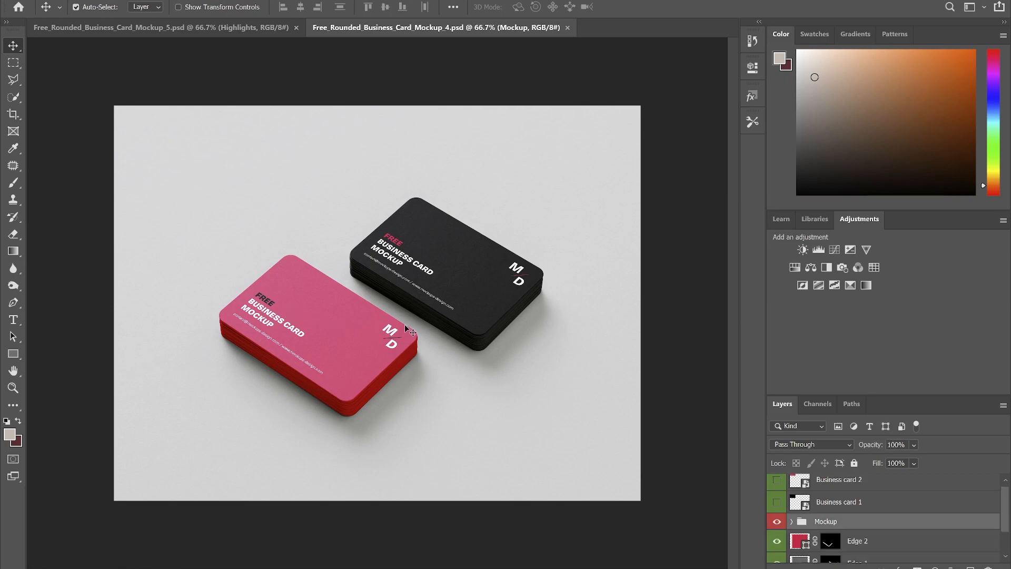
pyautogui.scroll(3, 412, 331)
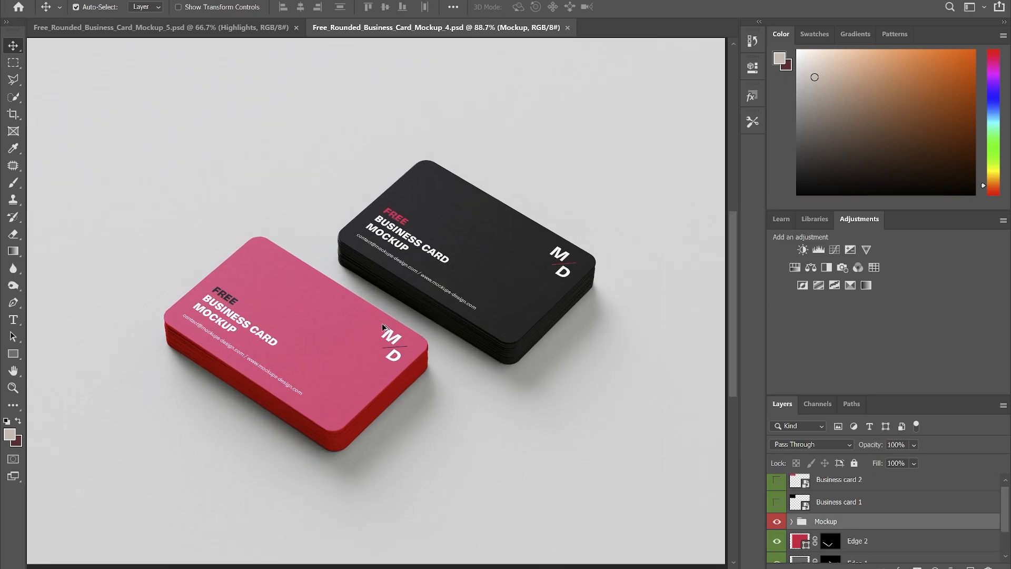
pyautogui.scroll(2, 383, 328)
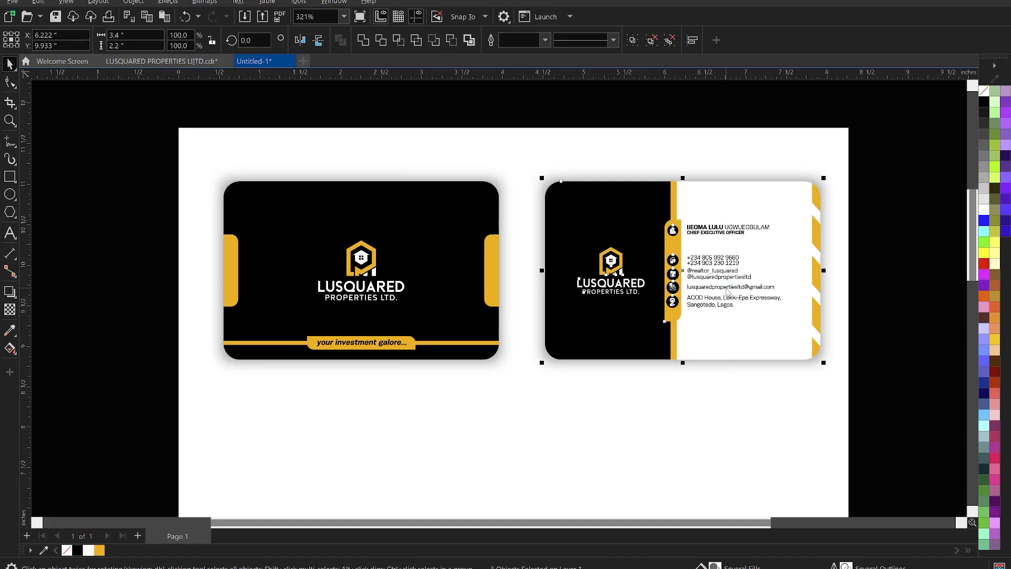
# - Switch to CorelDRAW and export only the selected contact-details card to Downloads as a PNG named BACK CARD
pyautogui.hotkey('ctrl', 'e')
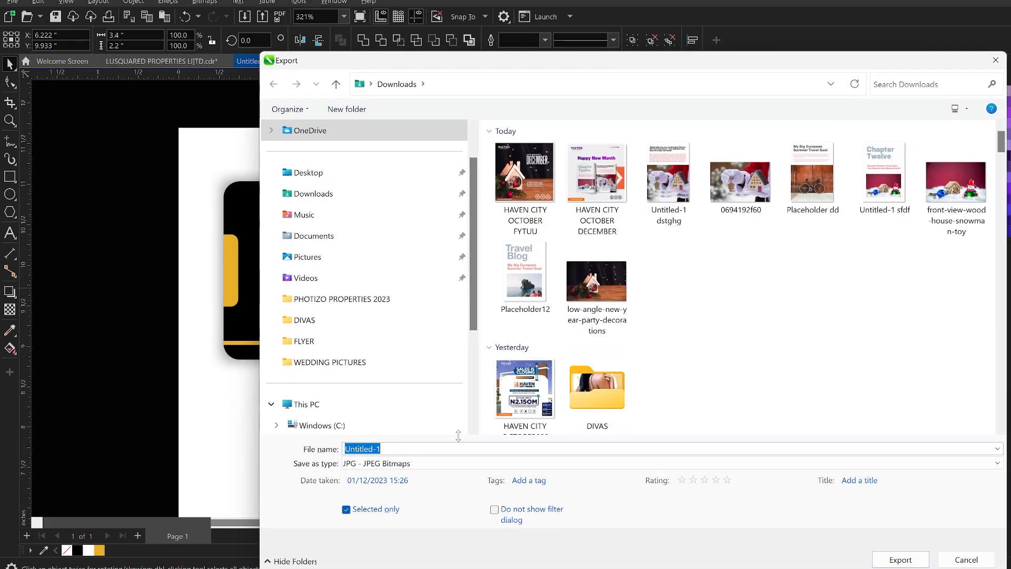
pyautogui.write('BACK CARD')
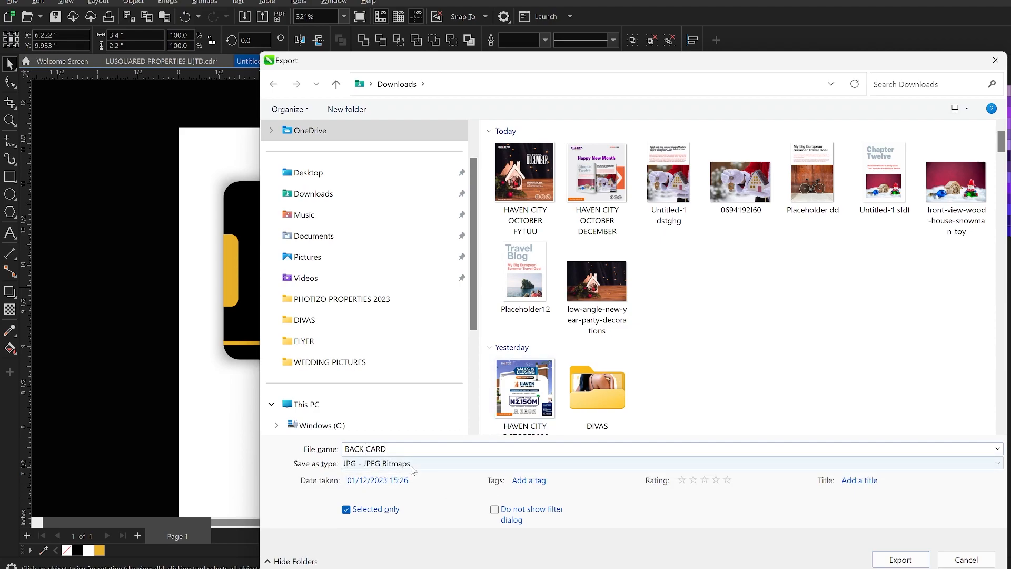
pyautogui.click(412, 465)
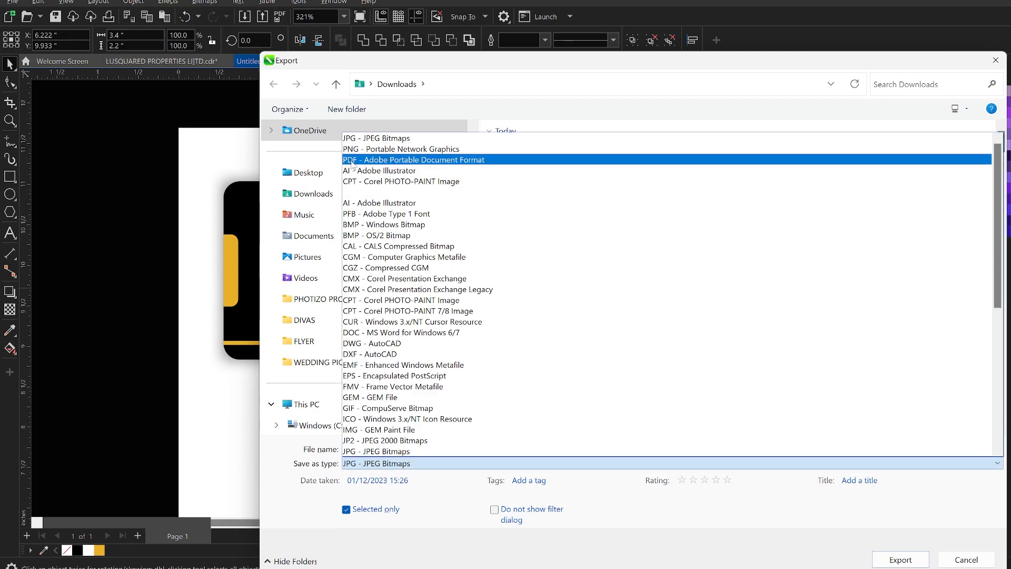
pyautogui.click(398, 150)
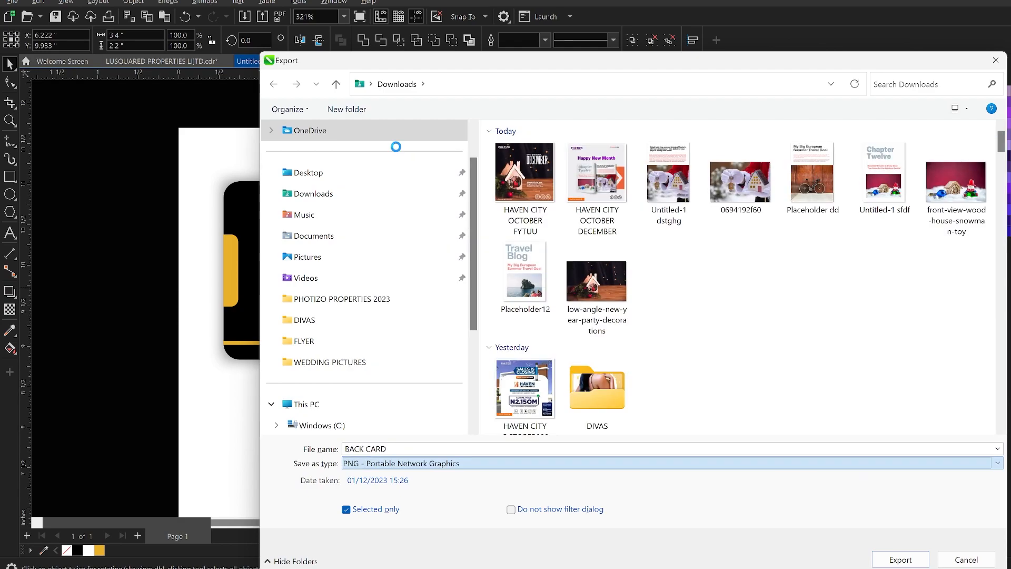
pyautogui.click(900, 559)
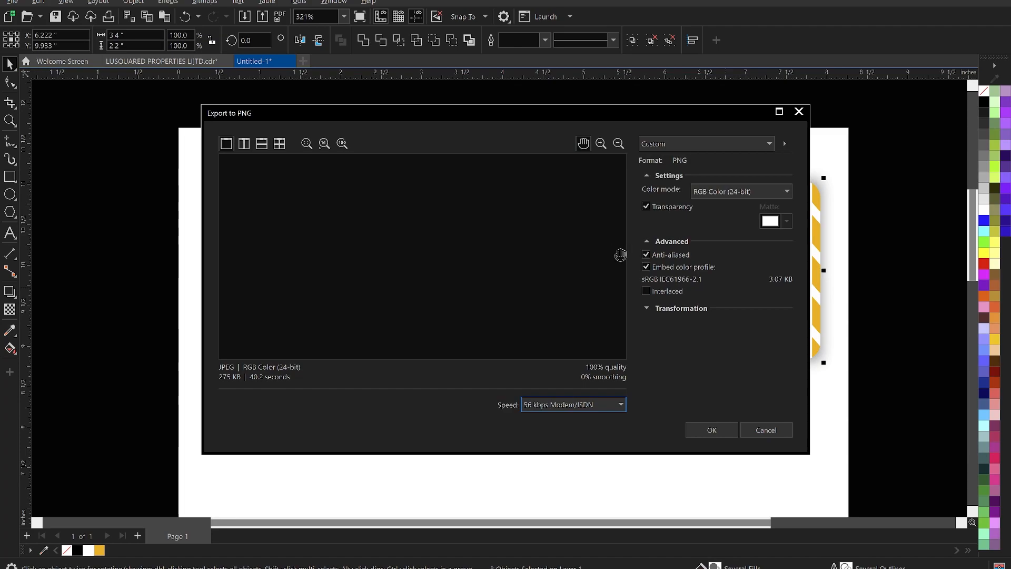
pyautogui.click(717, 429)
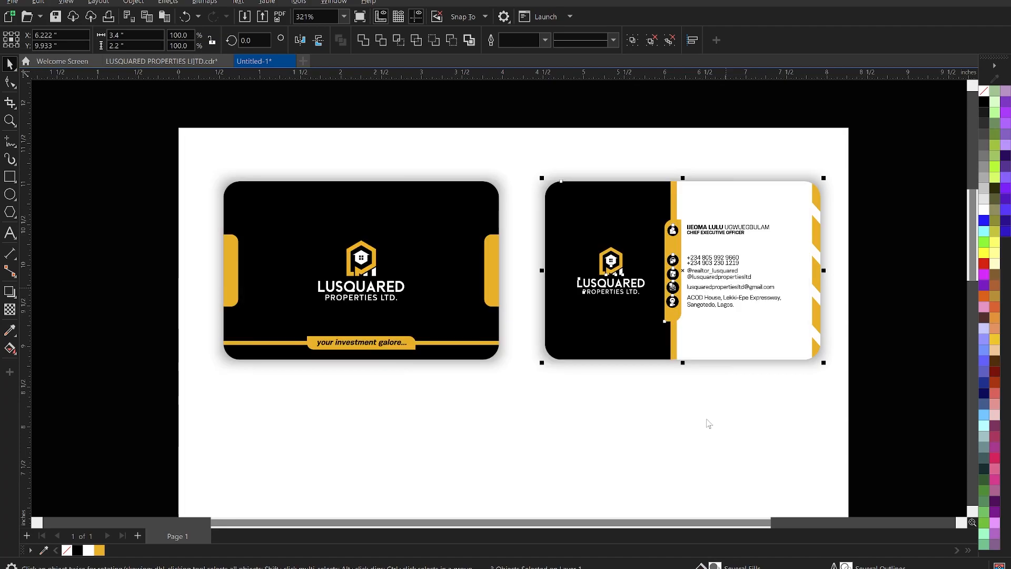
# - Export only the logo-side card to Downloads as a transparent PNG named FRONT CARD
pyautogui.moveTo(121, 138); pyautogui.dragTo(502, 382)
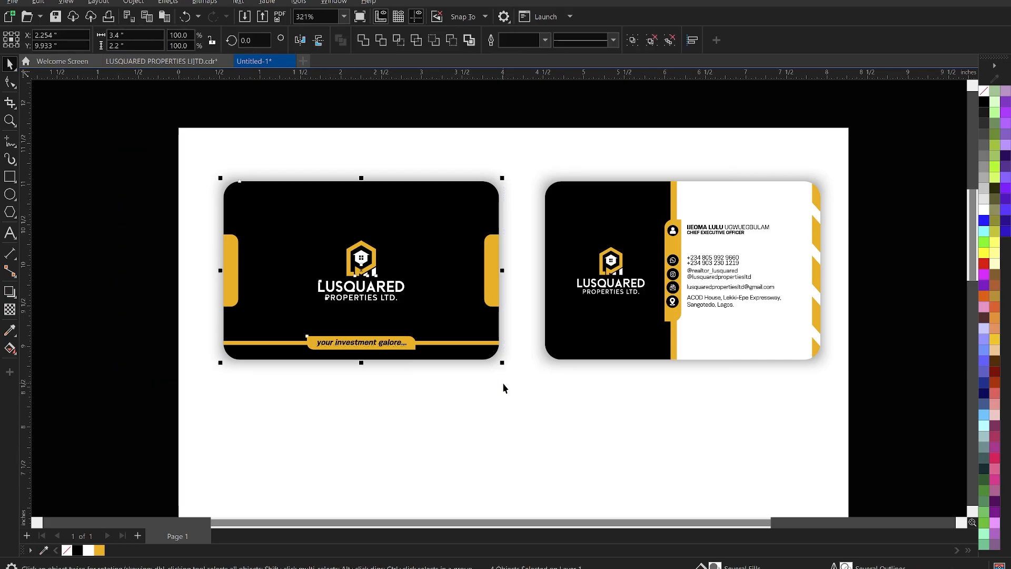
pyautogui.hotkey('ctrl', 'e')
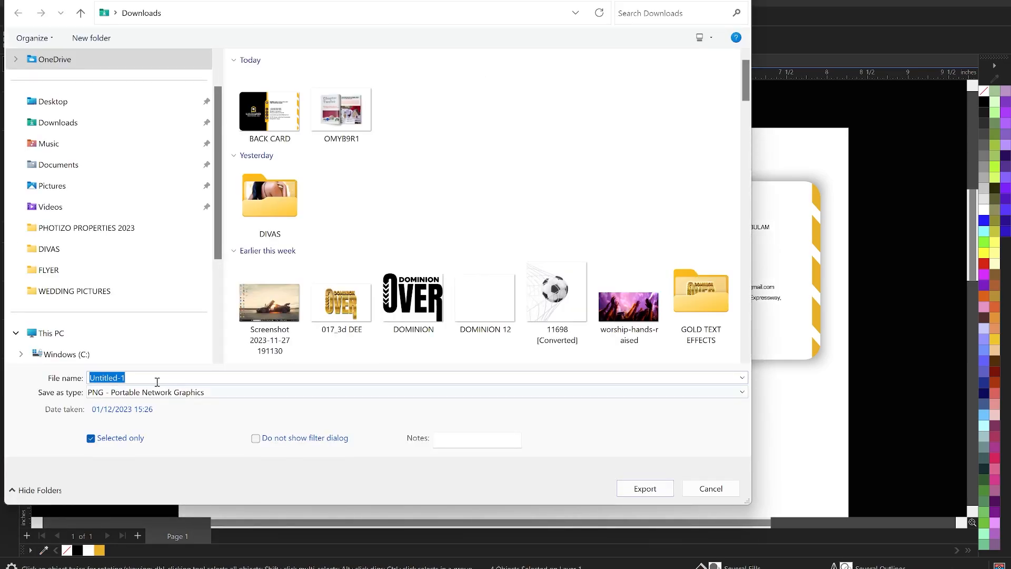
pyautogui.write('FRONT CARD')
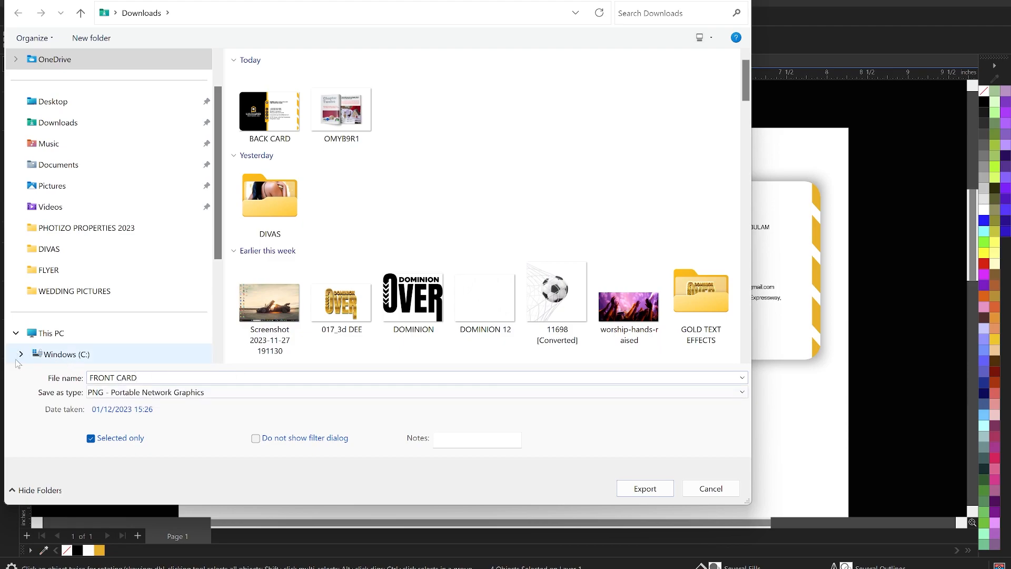
pyautogui.click(644, 488)
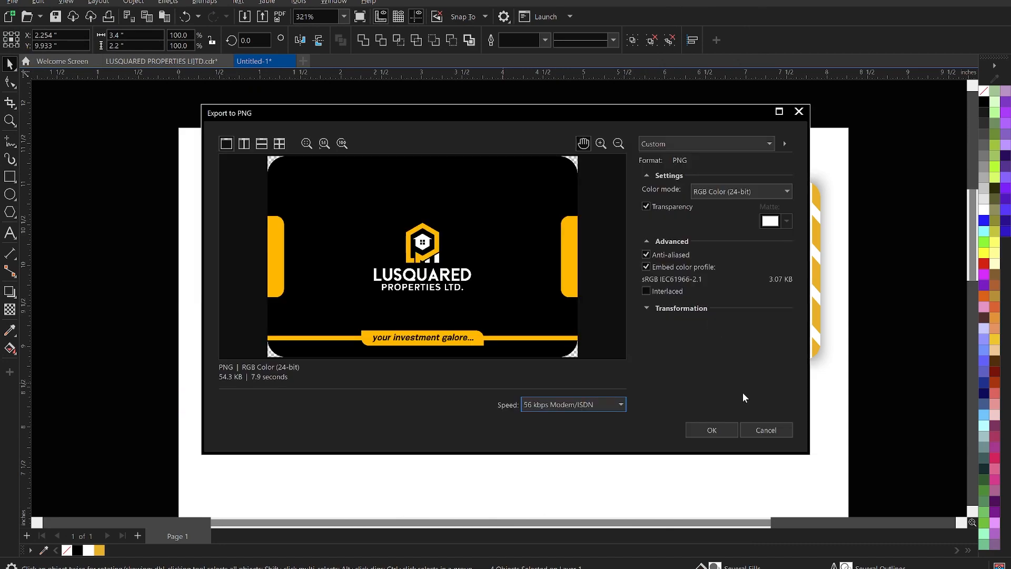
pyautogui.click(711, 430)
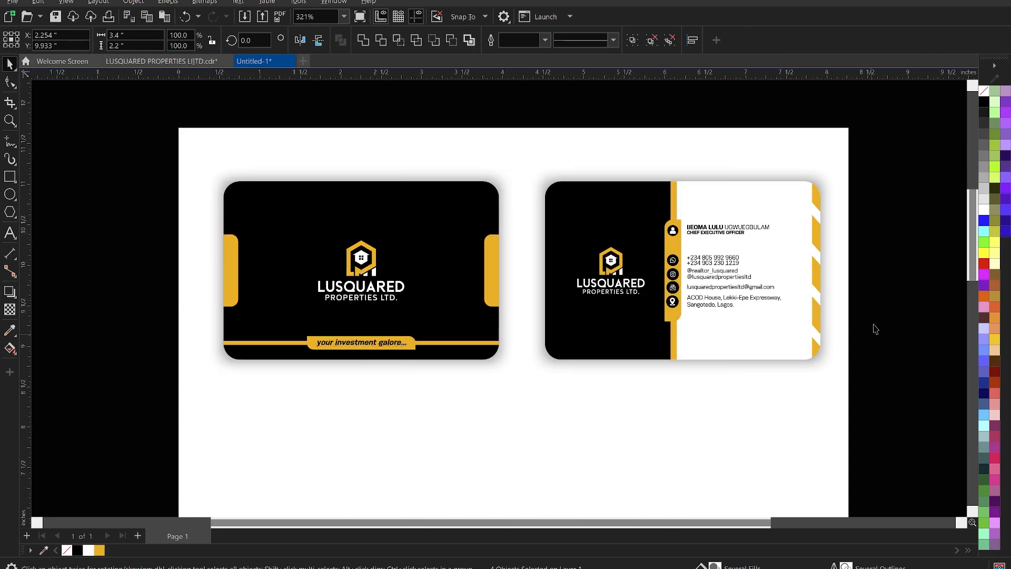
# - Switch to Photoshop, open the Business card 1 smart object in the Mockup_4 file, and hide its Rectangle 1 layer
pyautogui.click(873, 329)
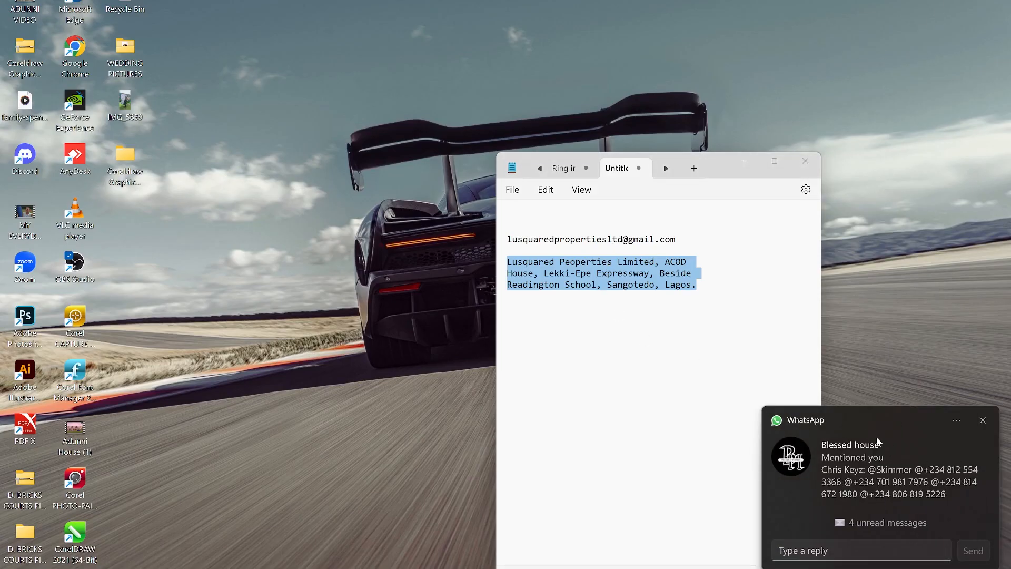
pyautogui.click(983, 420)
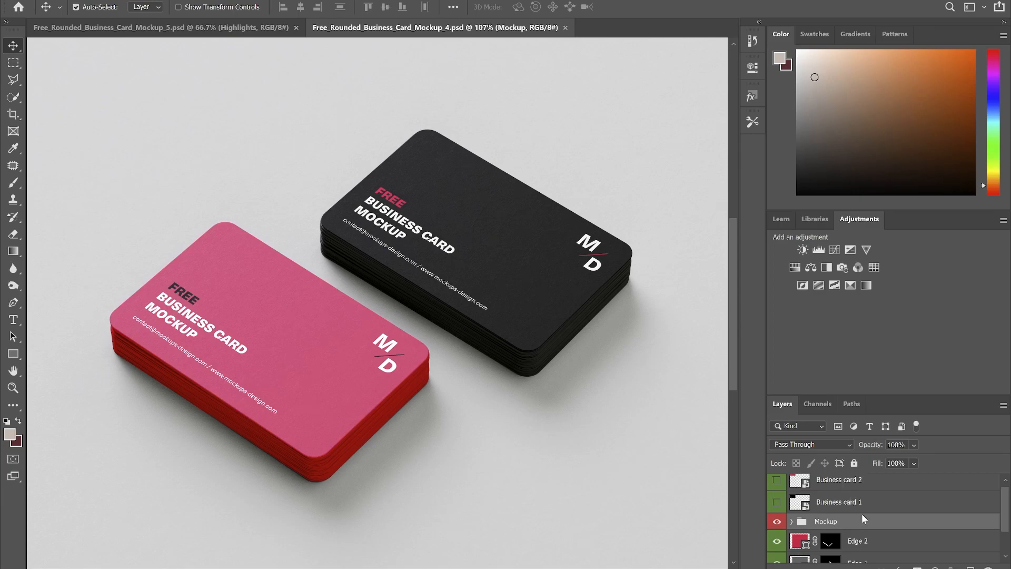
pyautogui.scroll(1, 863, 519)
pyautogui.click(838, 486)
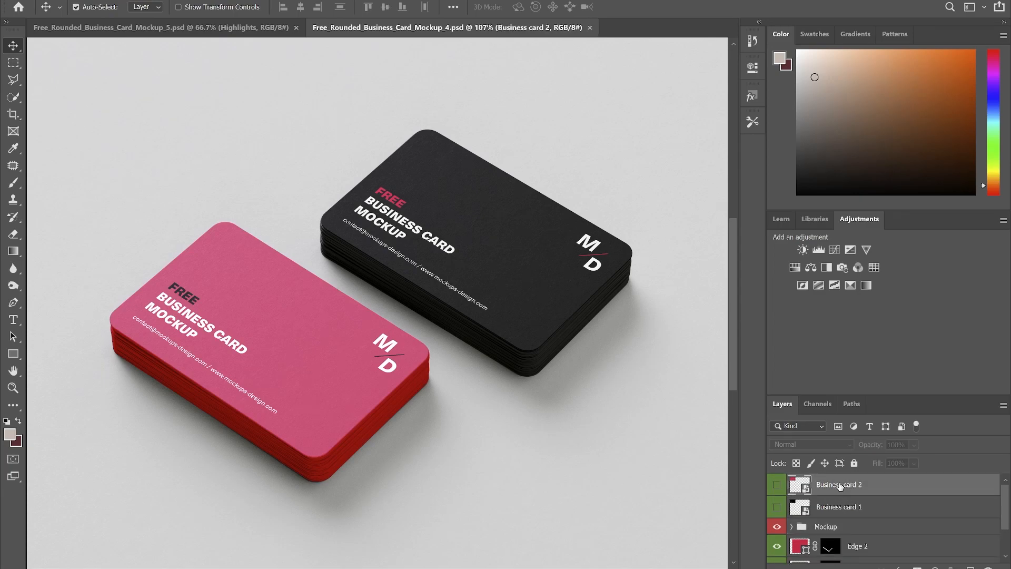
pyautogui.doubleClick(807, 512)
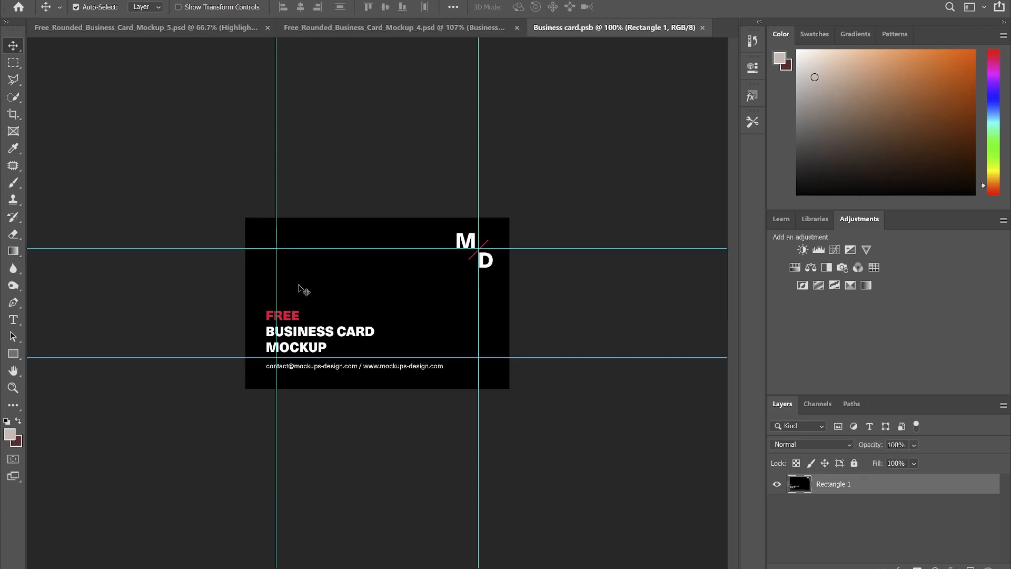
pyautogui.hotkey('ctrl', '+')
pyautogui.scroll(1, 296, 293)
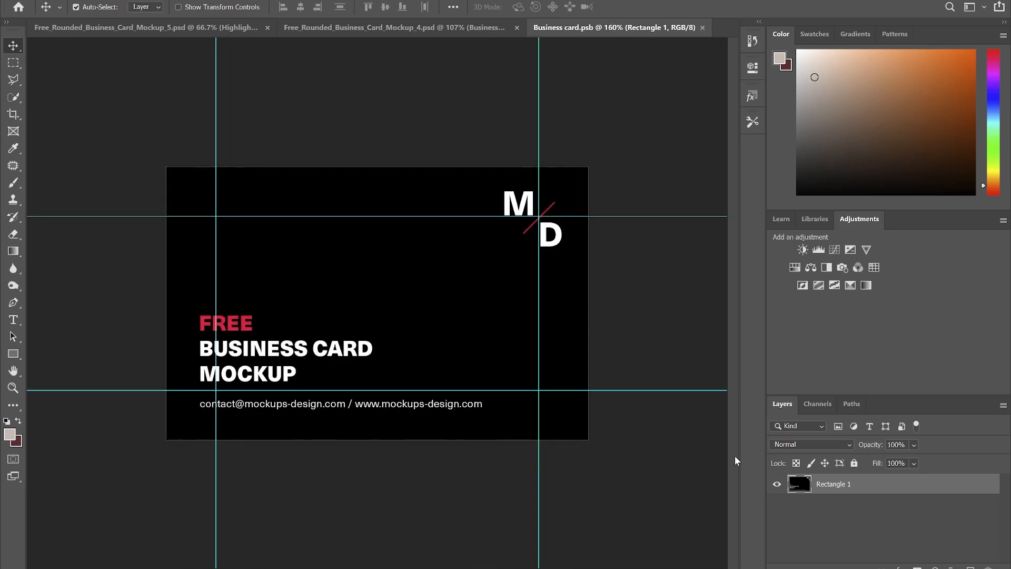
pyautogui.click(776, 488)
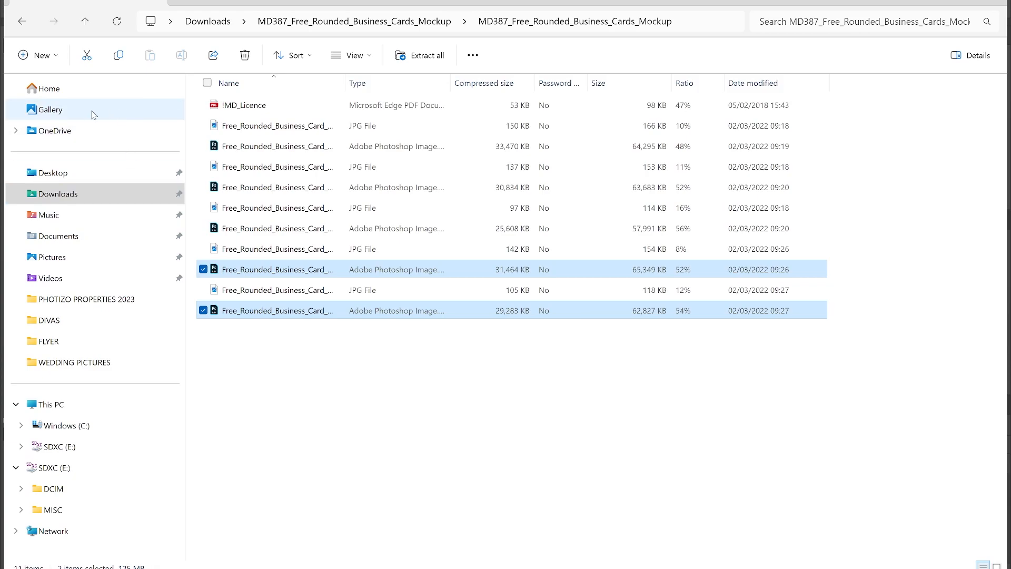
# - Place the FRONT CARD image from Downloads into the Business card 1 smart object, and save and close it
pyautogui.click(70, 195)
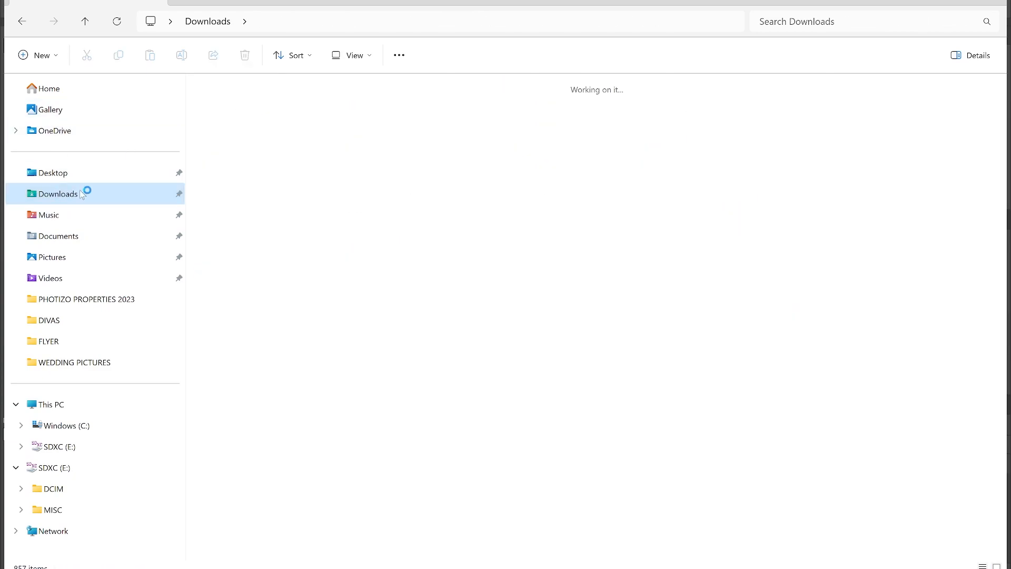
pyautogui.click(243, 149)
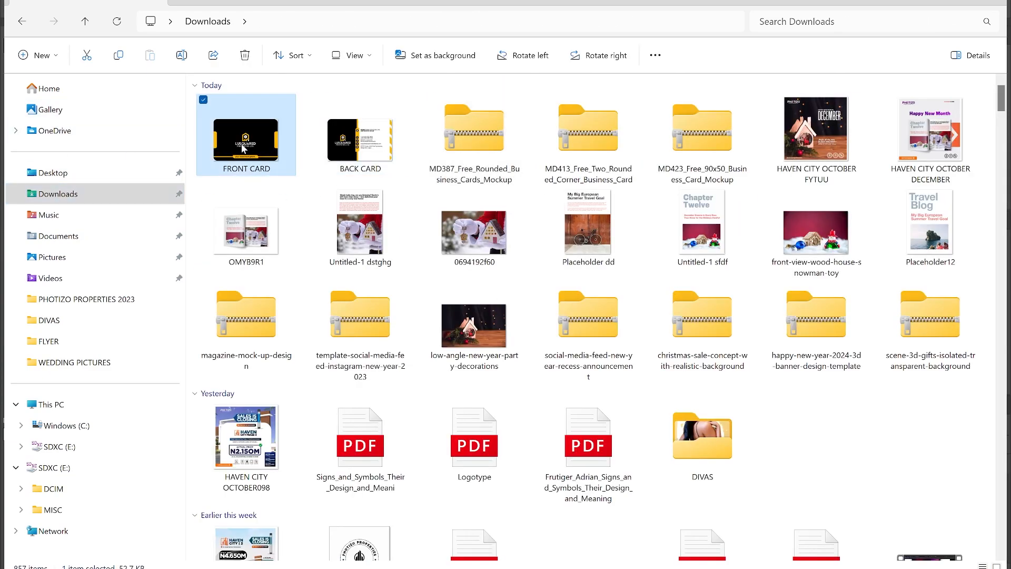
pyautogui.moveTo(239, 141); pyautogui.dragTo(374, 339)
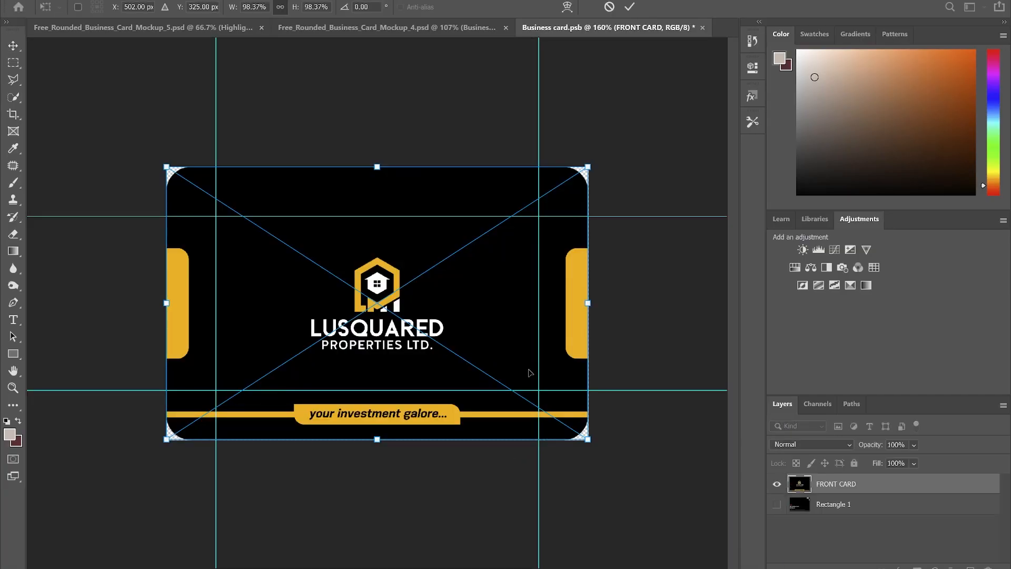
pyautogui.press('Return')
pyautogui.hotkey('ctrl', 's')
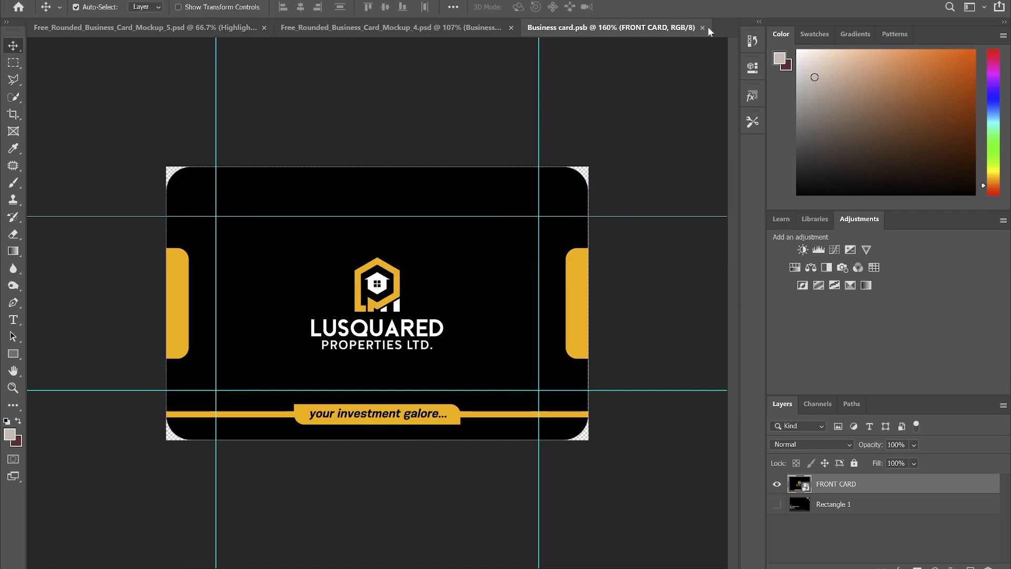
pyautogui.click(703, 27)
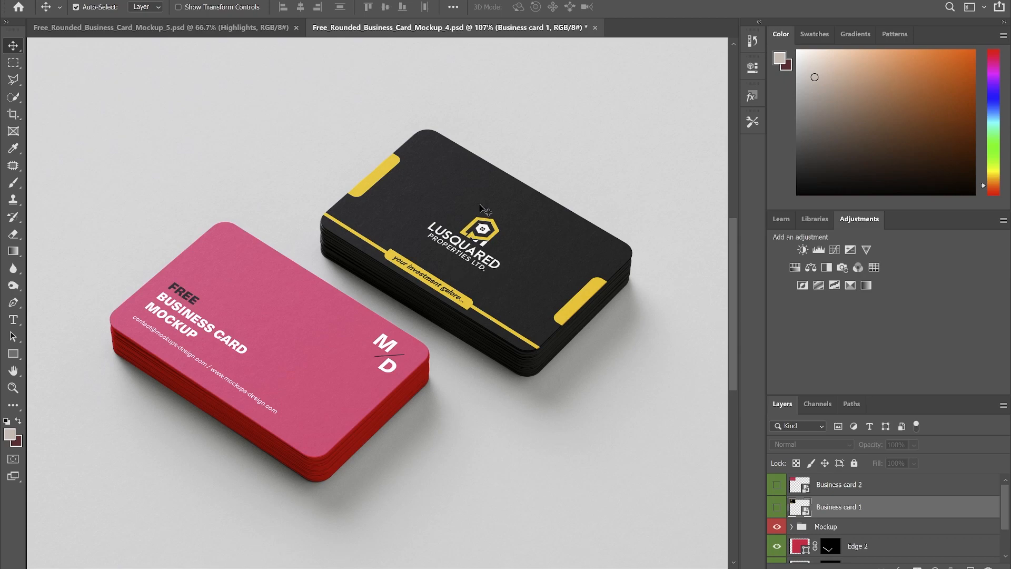
pyautogui.hotkey('ctrl', '0')
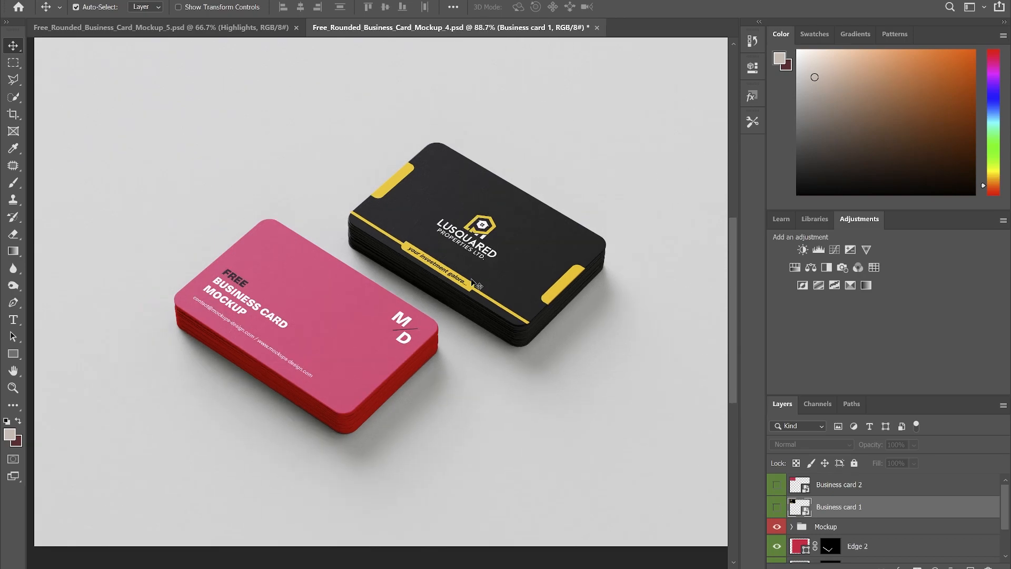
# - Replace the Rectangle 1 artwork in the Business card 2 smart object with the BACK CARD image from Downloads, saving and closing it
pyautogui.doubleClick(808, 490)
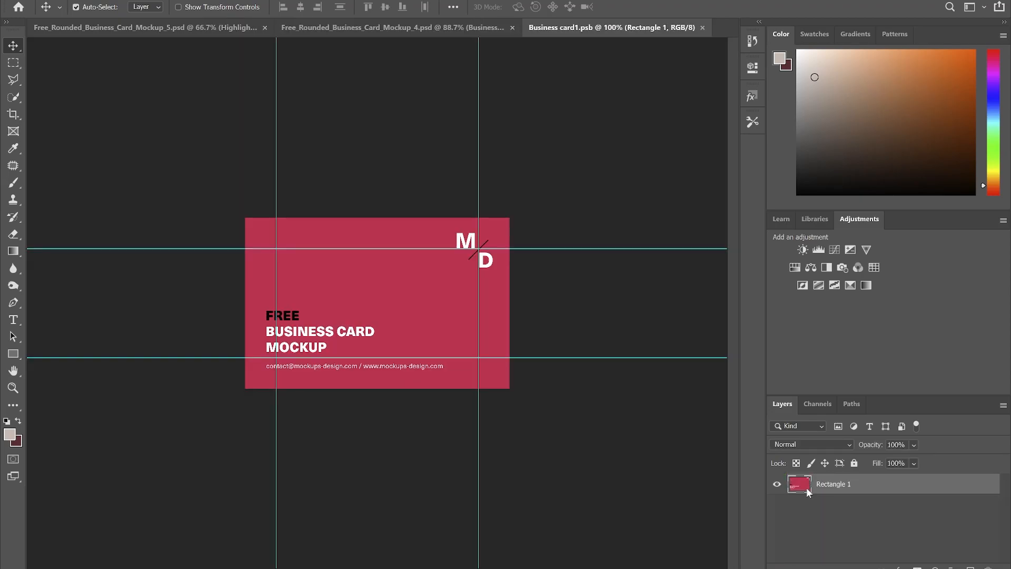
pyautogui.click(778, 486)
pyautogui.hotkey('alt', 'Tab')
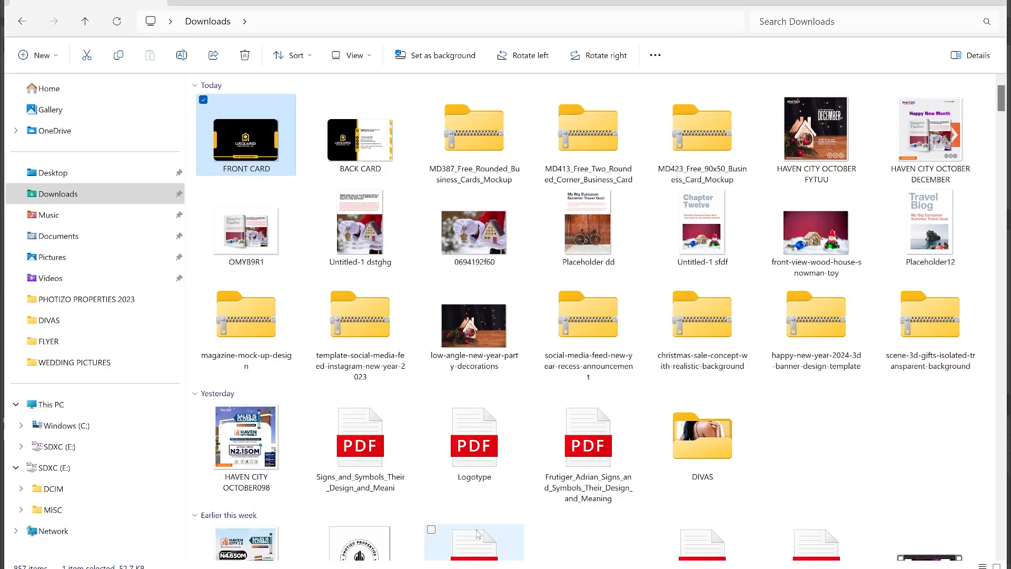
pyautogui.click(358, 150)
pyautogui.moveTo(358, 153); pyautogui.dragTo(428, 310)
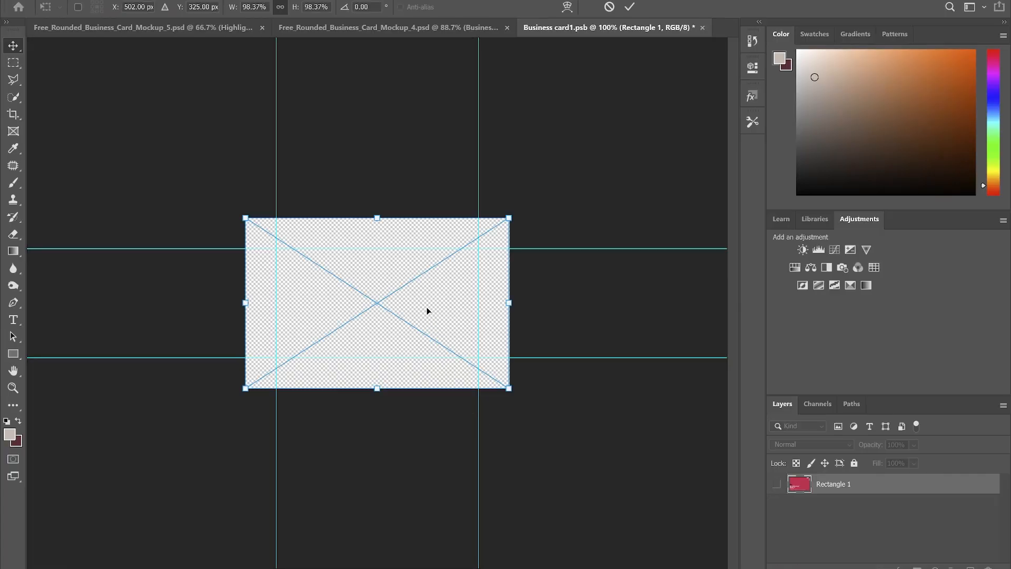
pyautogui.press('Return')
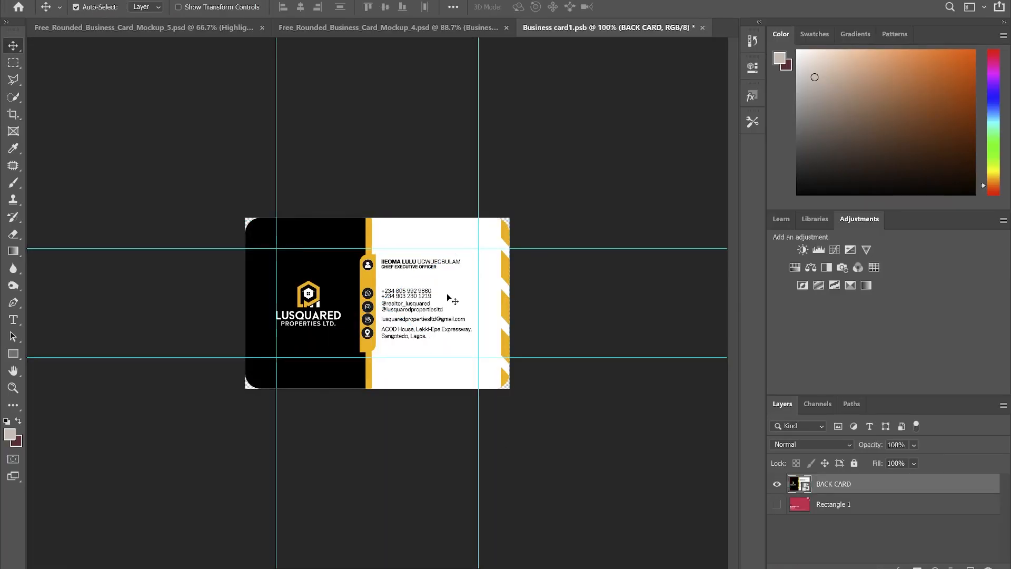
pyautogui.hotkey('ctrl', 's')
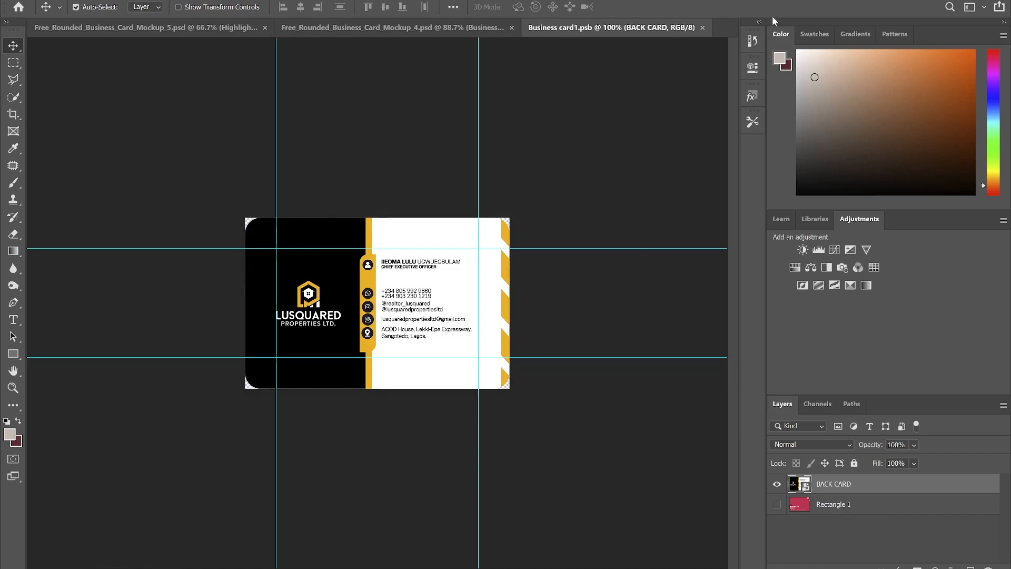
pyautogui.click(702, 27)
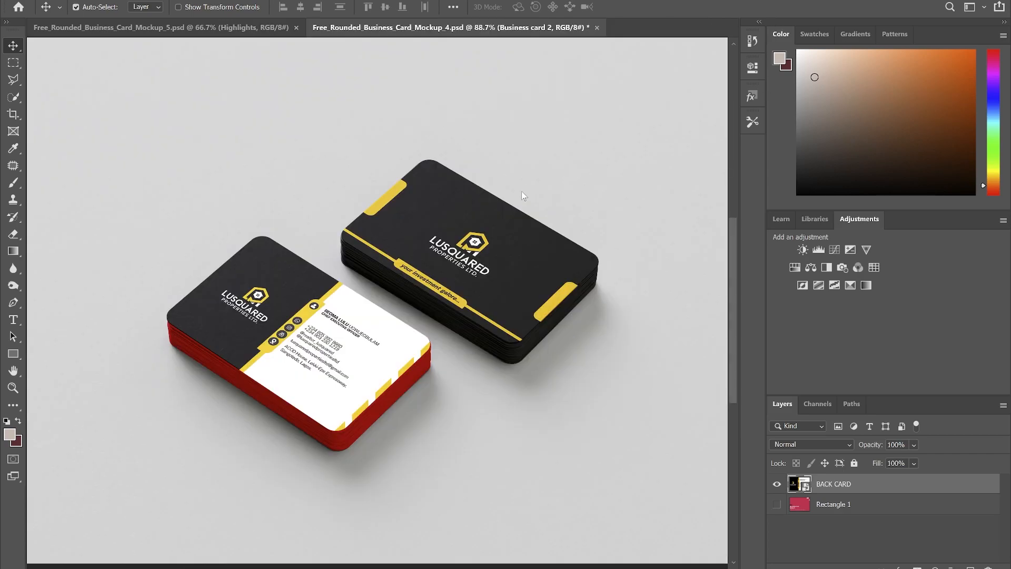
# - Change the Edge 2 layer's solid fill color to a very light grey
pyautogui.scroll(3, 379, 313)
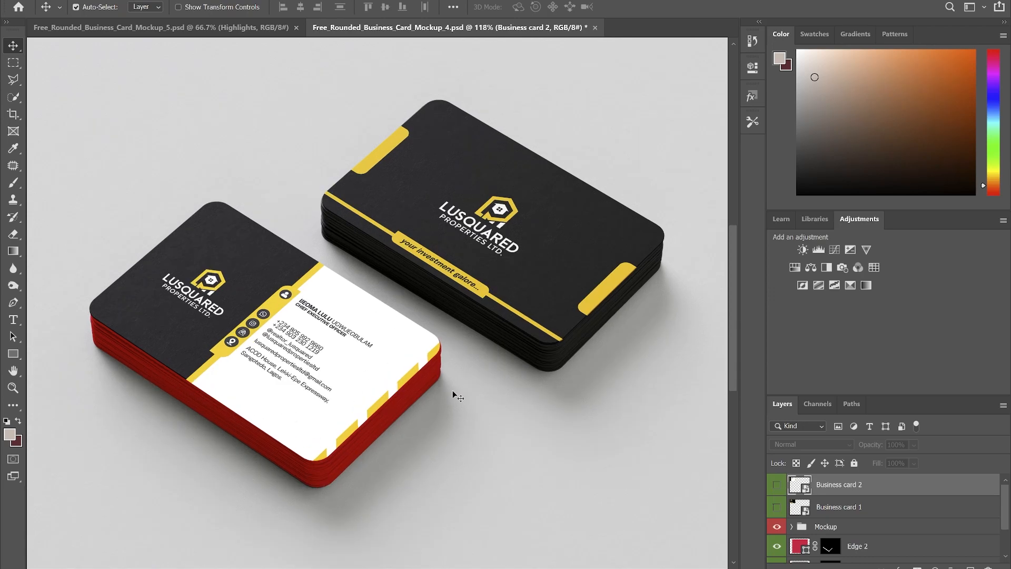
pyautogui.scroll(-1, 418, 326)
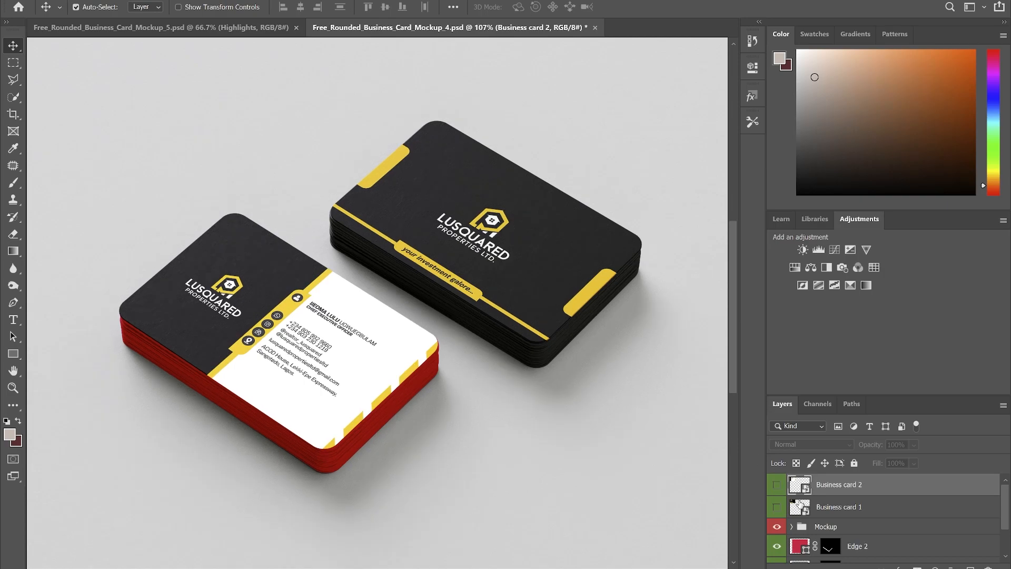
pyautogui.scroll(-1, 811, 532)
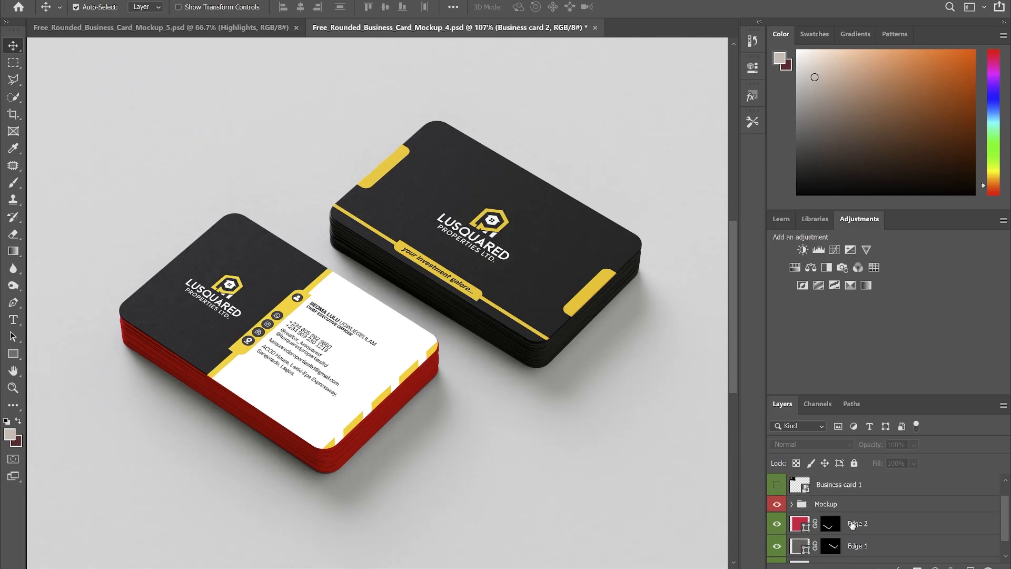
pyautogui.moveTo(796, 568)
pyautogui.doubleClick(800, 524)
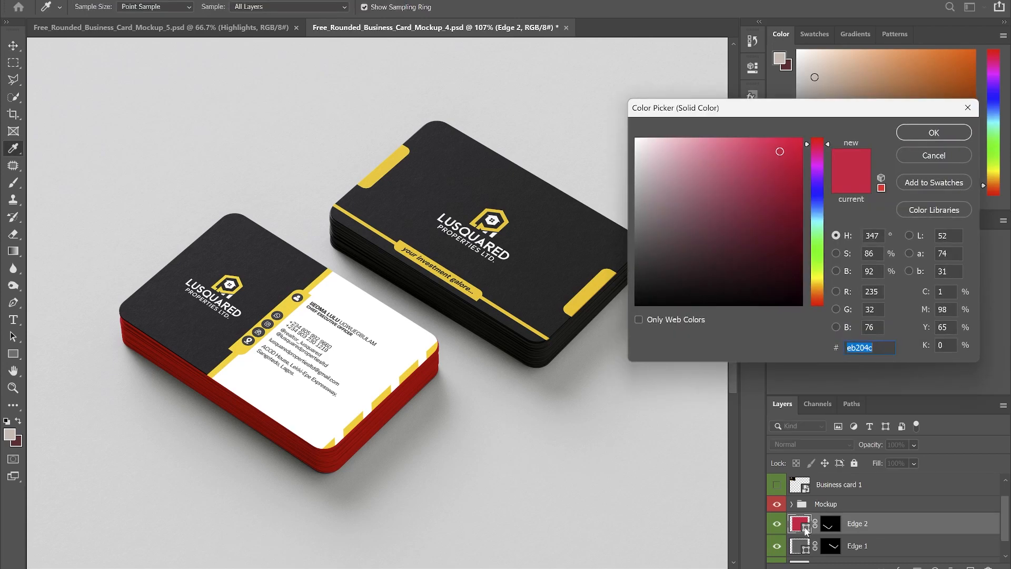
pyautogui.moveTo(769, 146)
pyautogui.mouseDown()
pyautogui.moveTo(641, 153)
pyautogui.moveTo(618, 174)
pyautogui.moveTo(600, 157)
pyautogui.mouseUp()
pyautogui.click(913, 130)
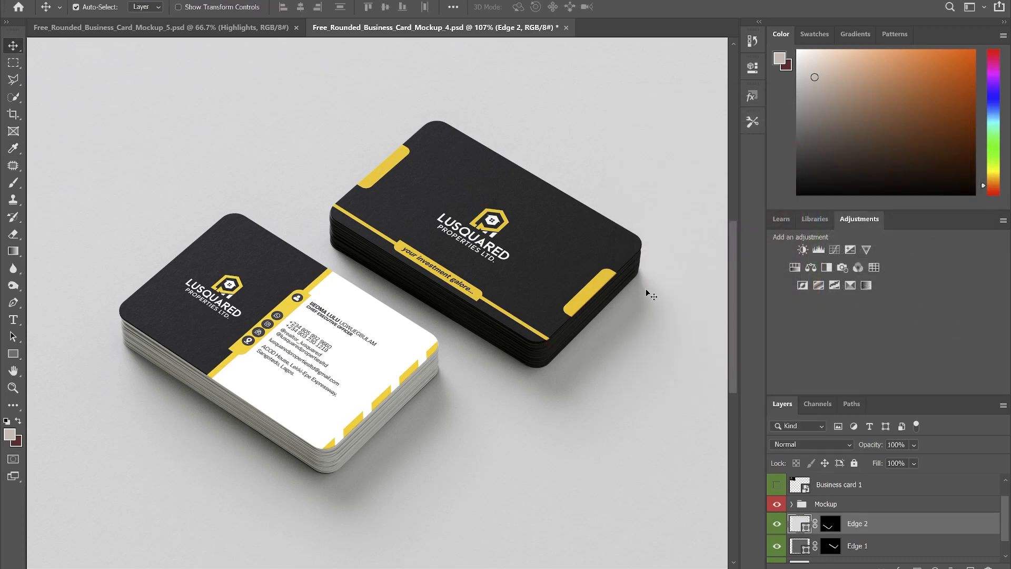
# - Set the Edge 1 layer's solid fill color to the medium grey 9e9e9e
pyautogui.scroll(-1, 801, 529)
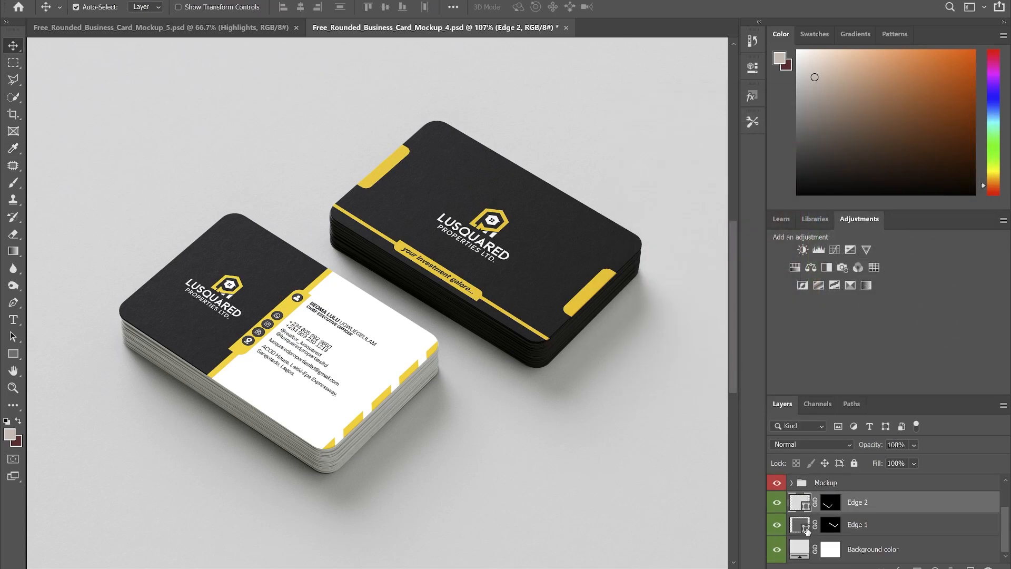
pyautogui.click(801, 524)
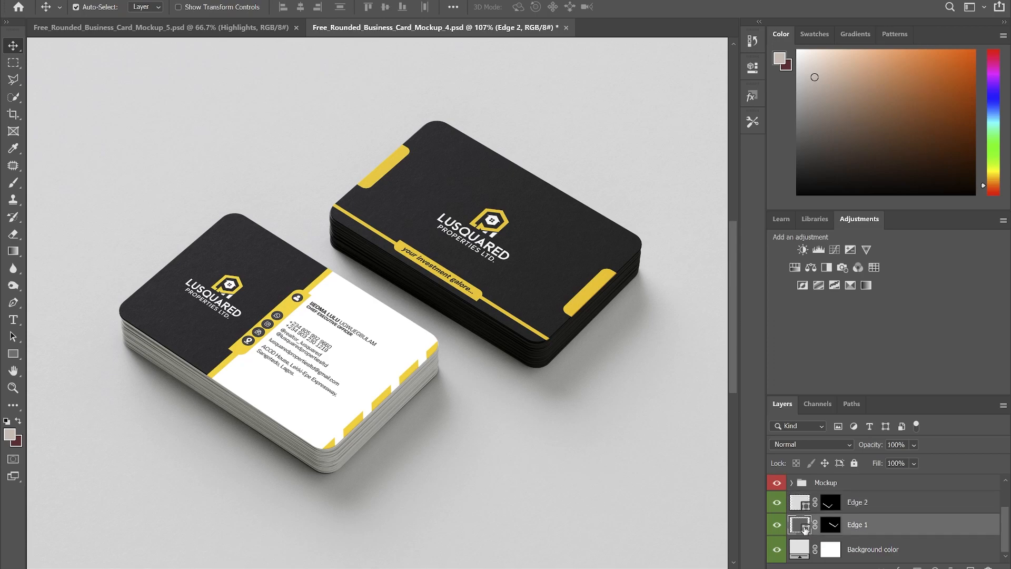
pyautogui.doubleClick(801, 525)
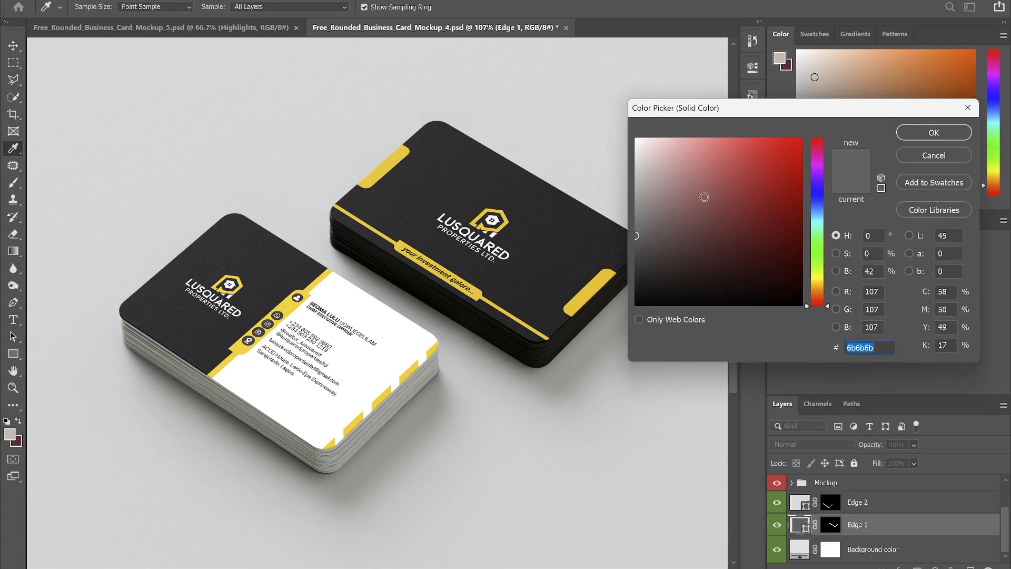
pyautogui.moveTo(709, 198)
pyautogui.mouseDown()
pyautogui.moveTo(713, 216)
pyautogui.moveTo(690, 224)
pyautogui.moveTo(628, 177)
pyautogui.mouseUp()
pyautogui.moveTo(628, 185); pyautogui.dragTo(629, 191)
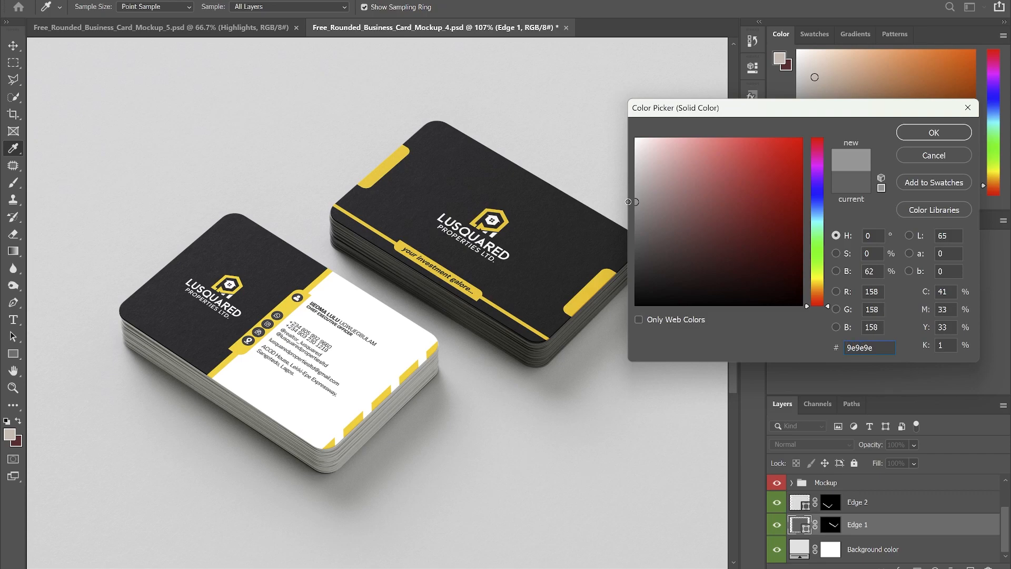
pyautogui.click(910, 136)
# - Save the Free_Rounded_Business_Card_Mockup_4 mockup on the computer as a JPEG in Downloads with quality 12 (Maximum)
pyautogui.scroll(-6, 606, 223)
pyautogui.scroll(3, 362, 327)
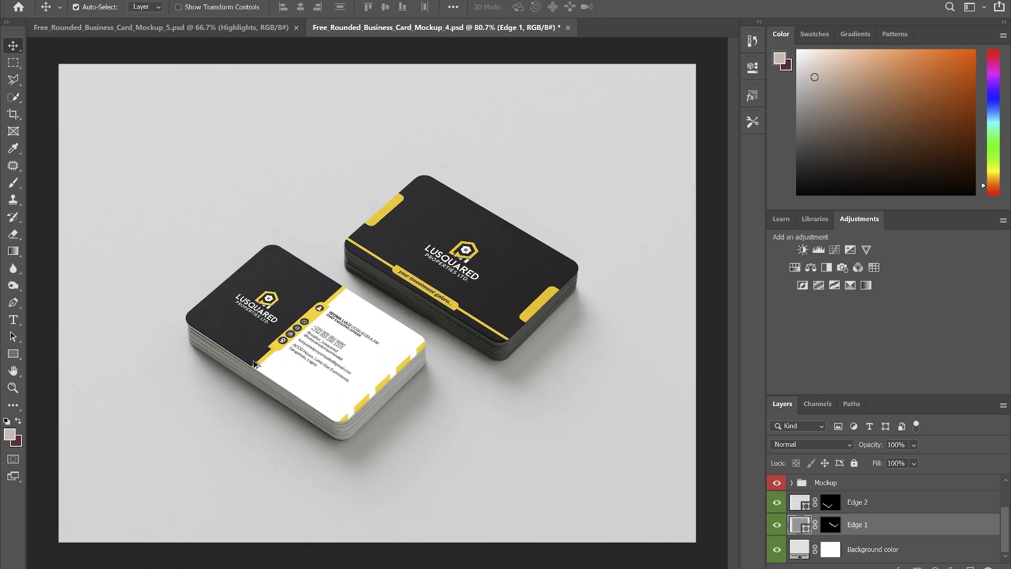
pyautogui.scroll(-4, 538, 237)
pyautogui.scroll(4, 340, 342)
pyautogui.hotkey('ctrl', 'shift', 's')
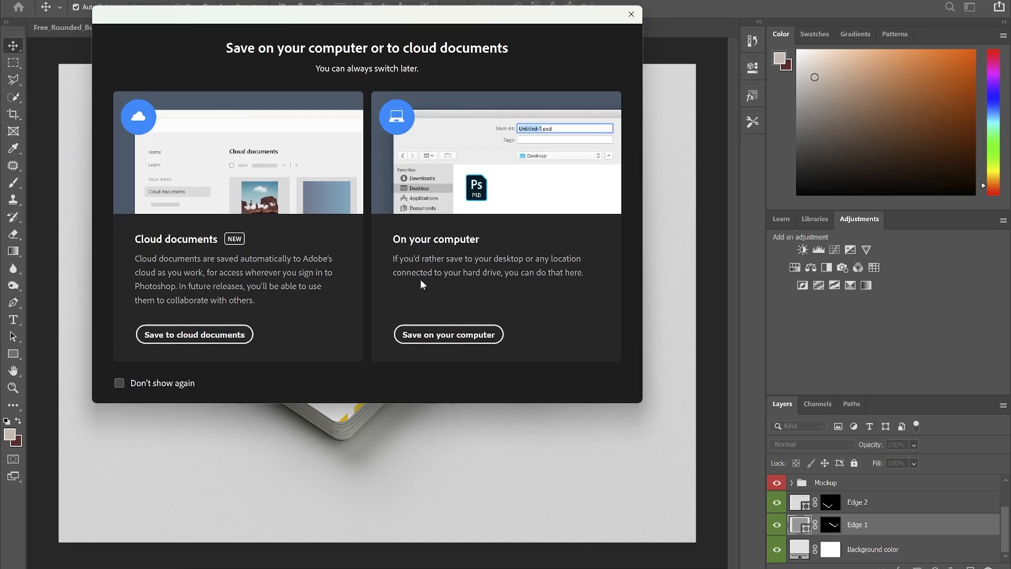
pyautogui.click(449, 340)
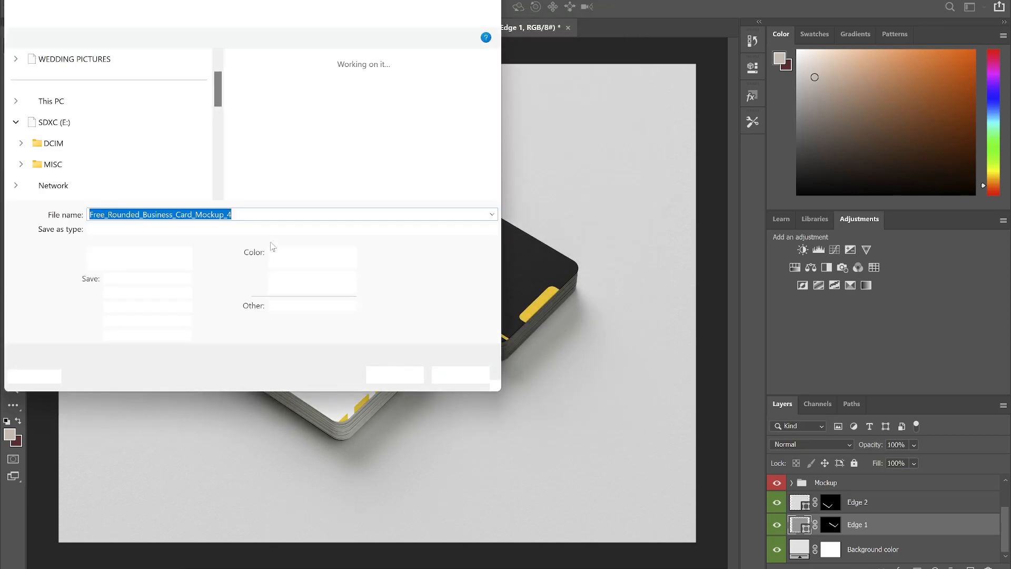
pyautogui.click(159, 230)
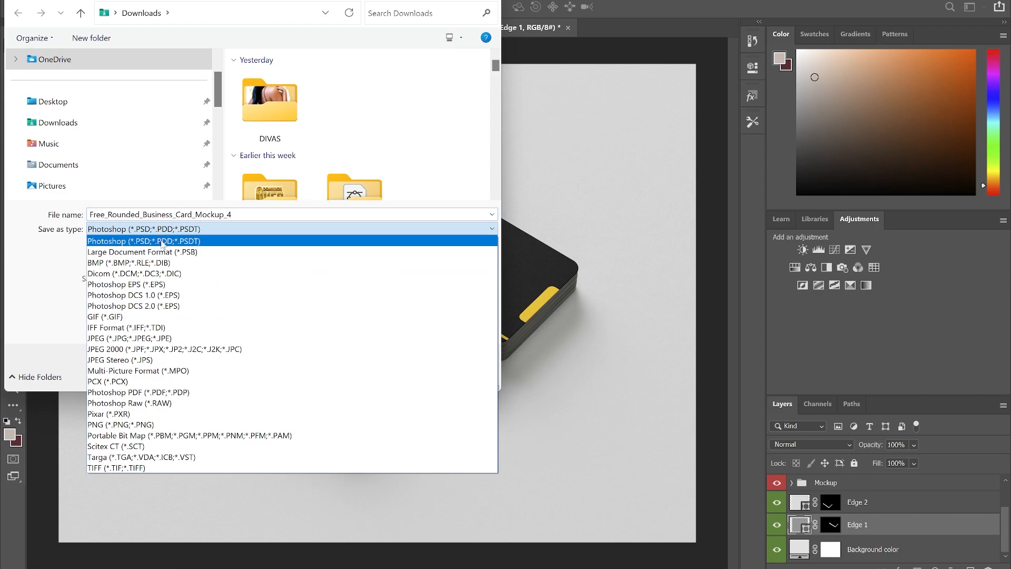
pyautogui.click(115, 339)
pyautogui.click(73, 125)
pyautogui.click(396, 375)
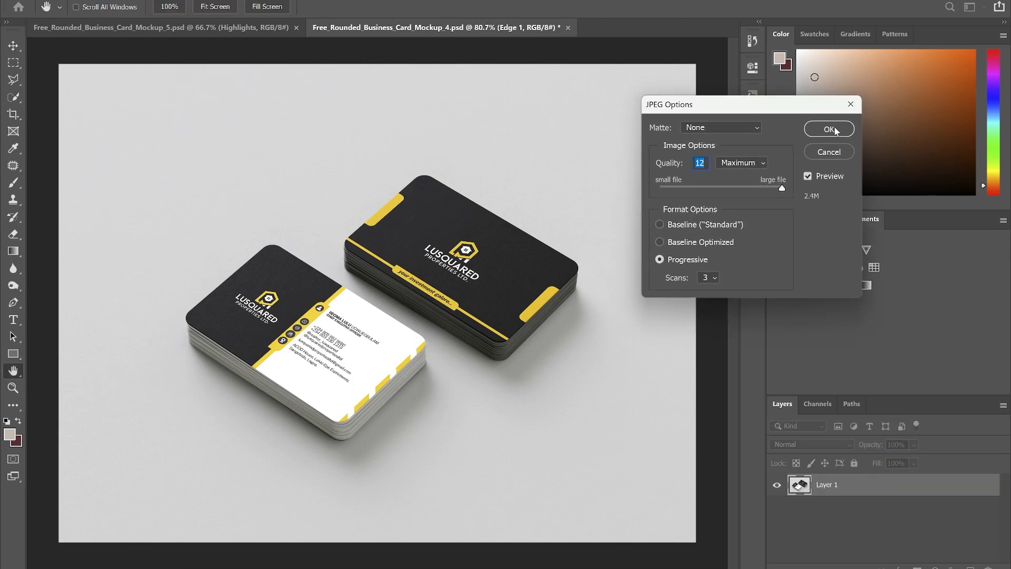
pyautogui.click(829, 130)
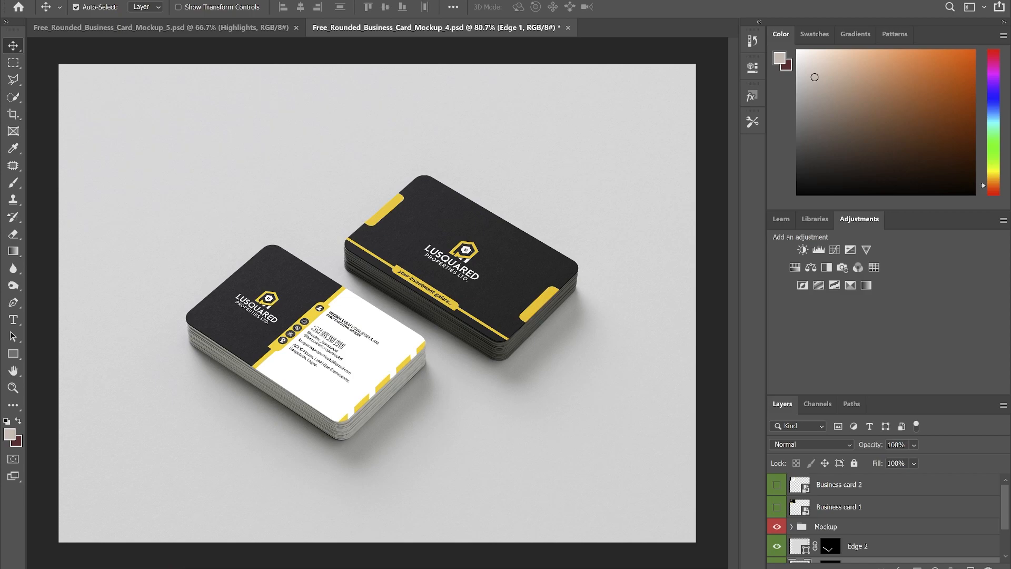
# - Switch to File Explorer and examine the exported Free_Rounded_Business_Card_Mockup_4 image up close, closing the viewer when done
pyautogui.click(937, 1)
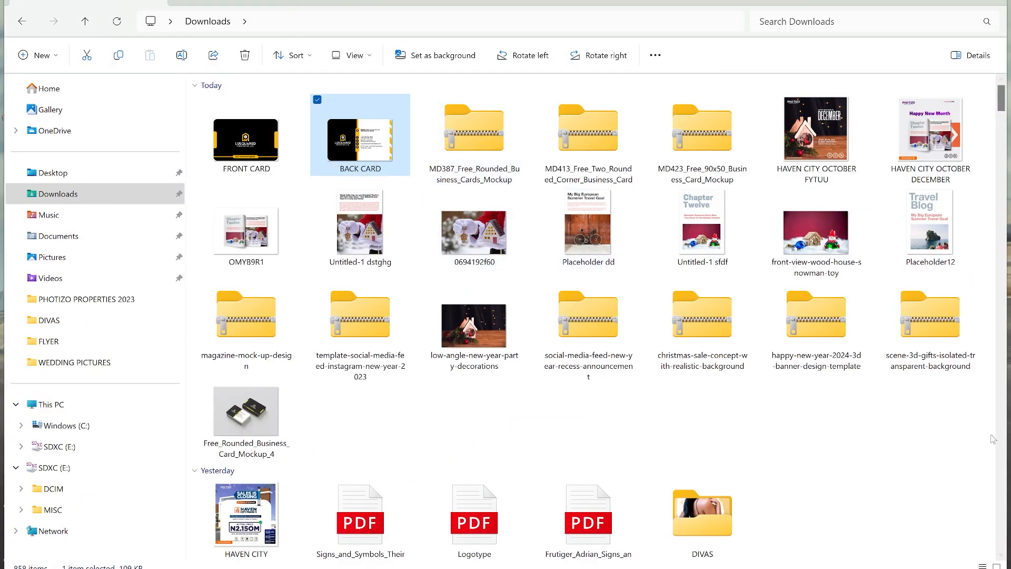
pyautogui.doubleClick(226, 408)
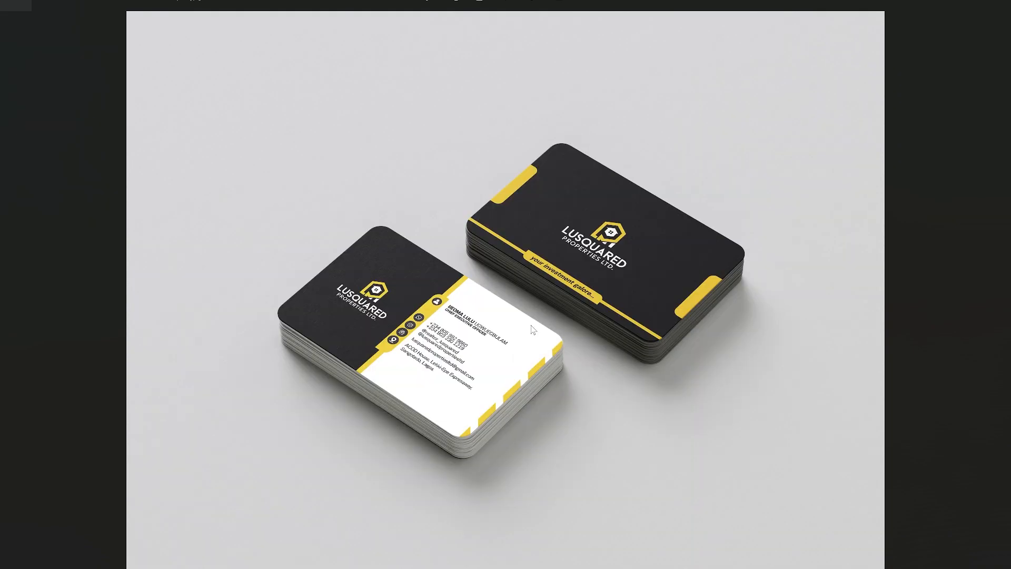
pyautogui.scroll(5, 651, 289)
pyautogui.scroll(-4, 651, 289)
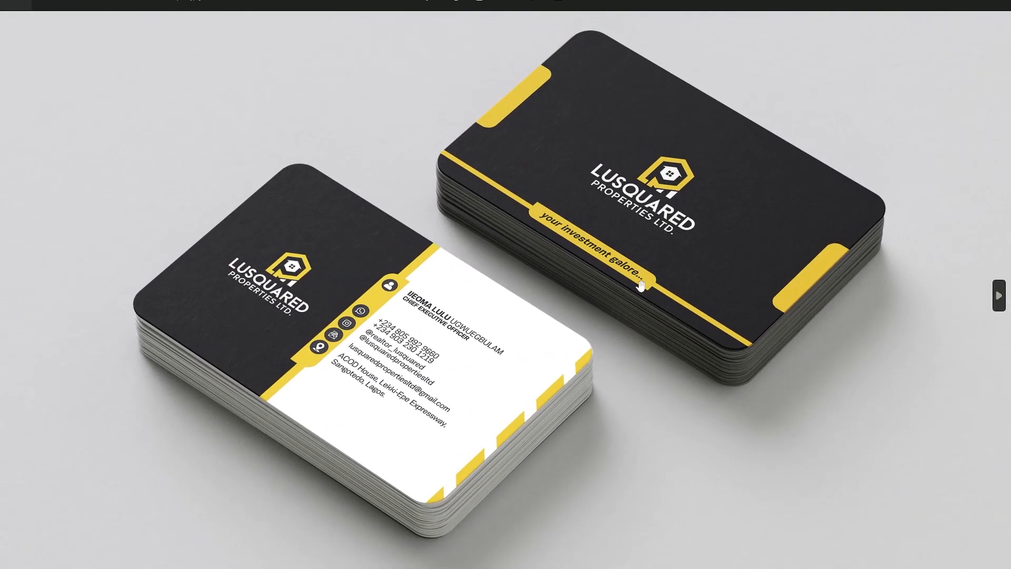
pyautogui.scroll(-2, 599, 256)
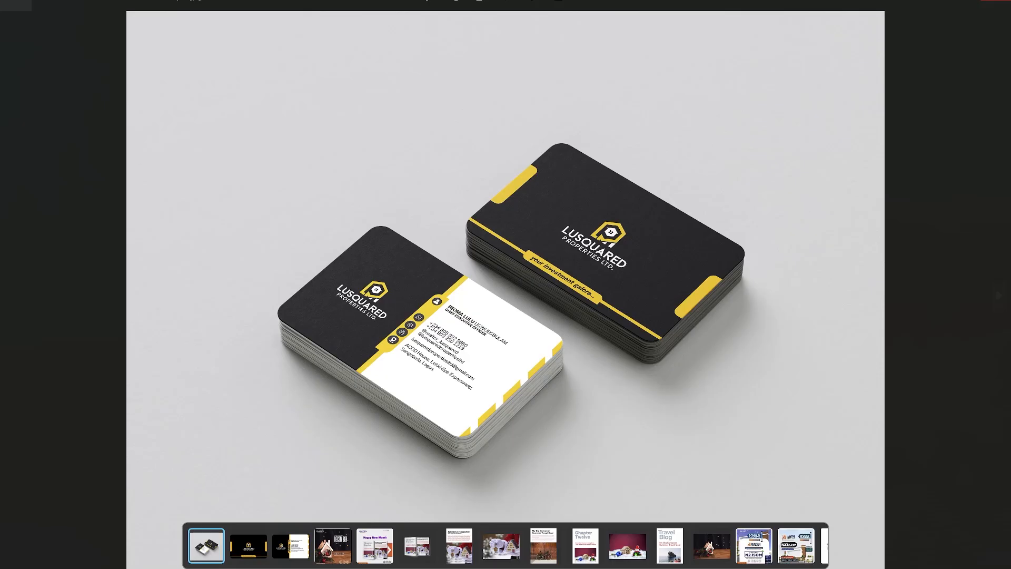
pyautogui.click(969, 4)
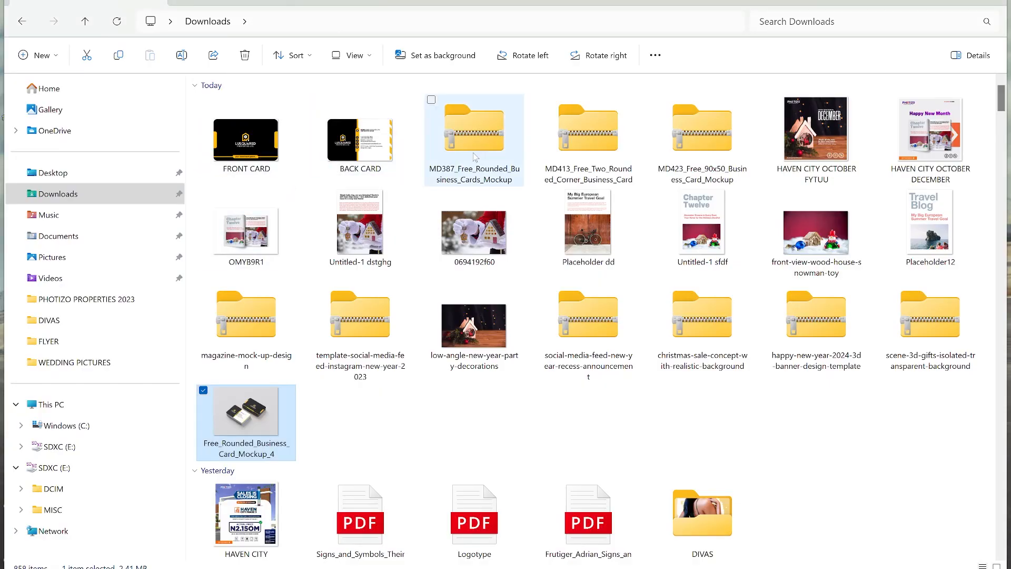
# - Browse into the MD387_Free_Rounded_Business_Cards_Mockup archive and preview its first and third JPG mockup images
pyautogui.doubleClick(475, 156)
pyautogui.doubleClick(245, 111)
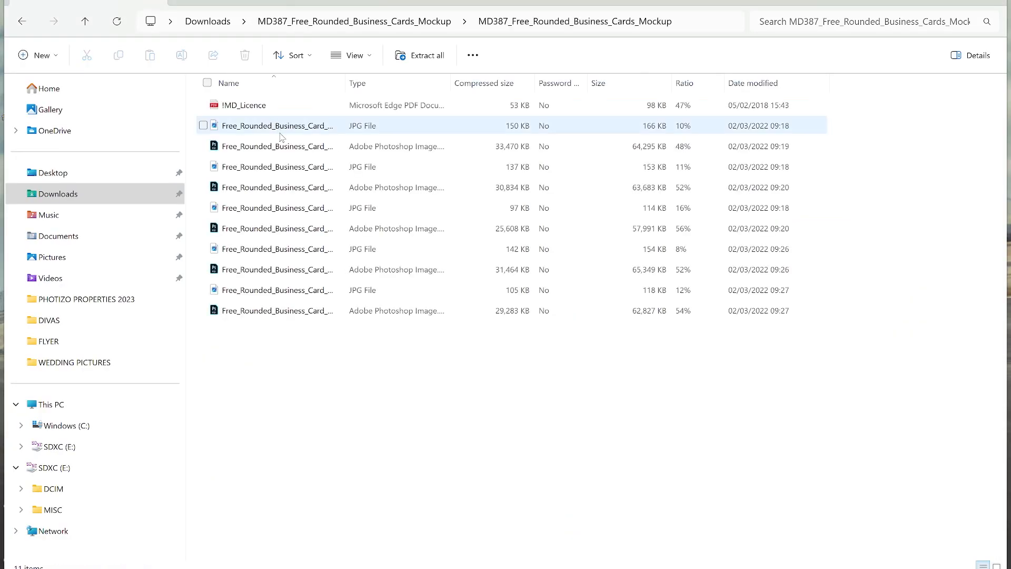
pyautogui.doubleClick(258, 128)
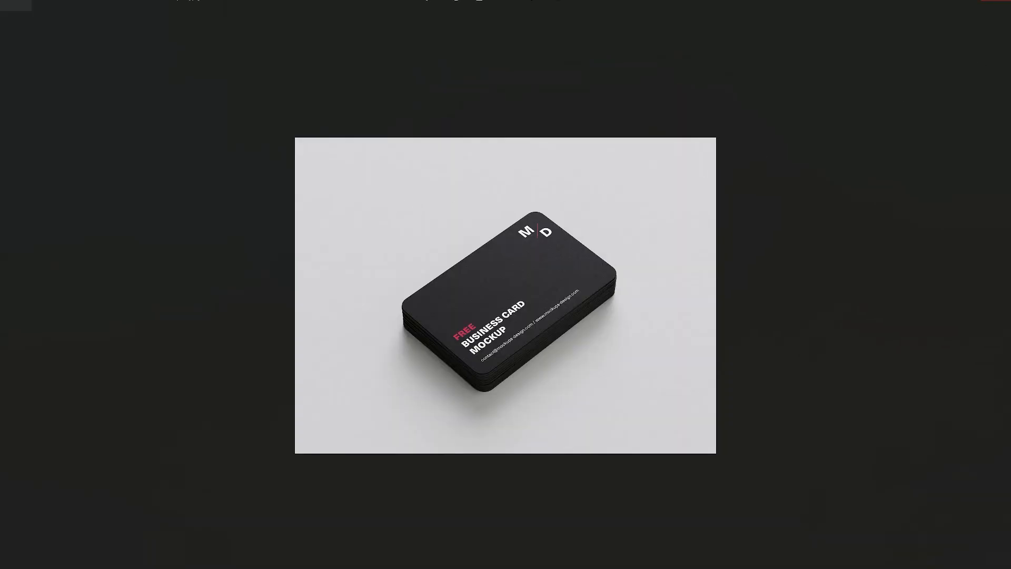
pyautogui.click(995, 1)
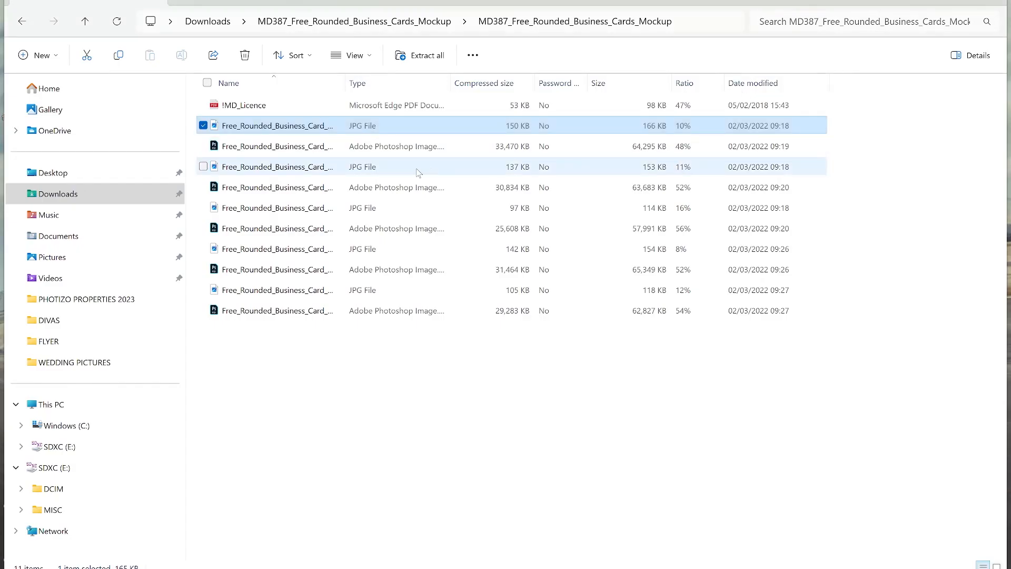
pyautogui.click(258, 208)
pyautogui.doubleClick(258, 207)
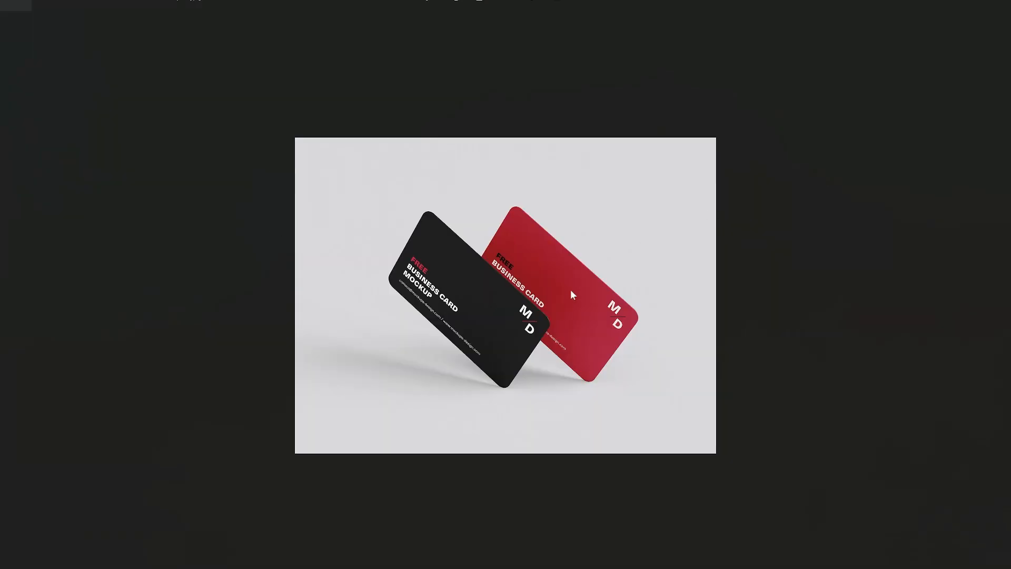
pyautogui.click(995, 2)
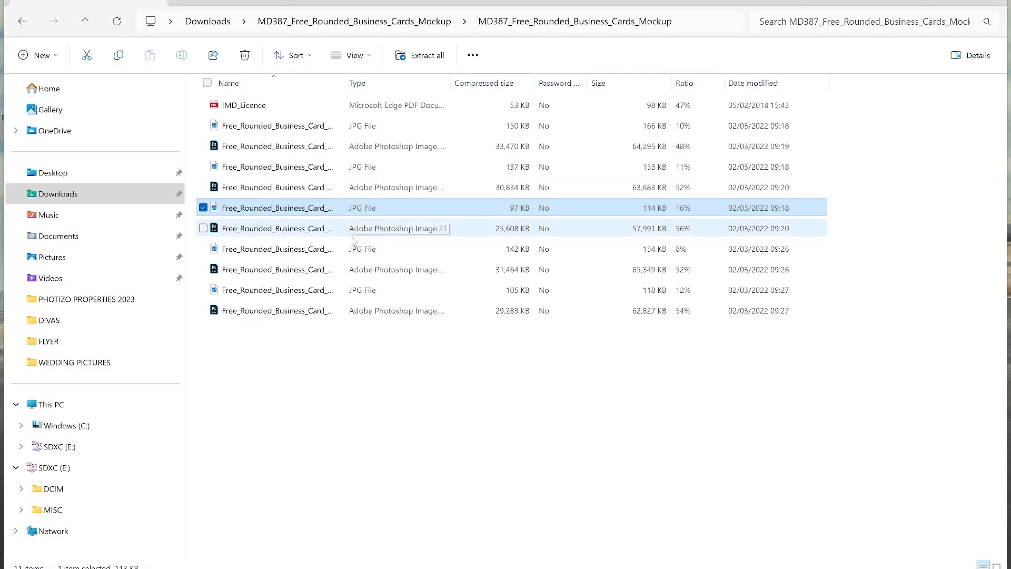
# - Open Free_Rounded_Business_Card_Mockup_2.psd and Free_Rounded_Business_Card_Mockup_3.psd from the archive in Photoshop
pyautogui.click(311, 249)
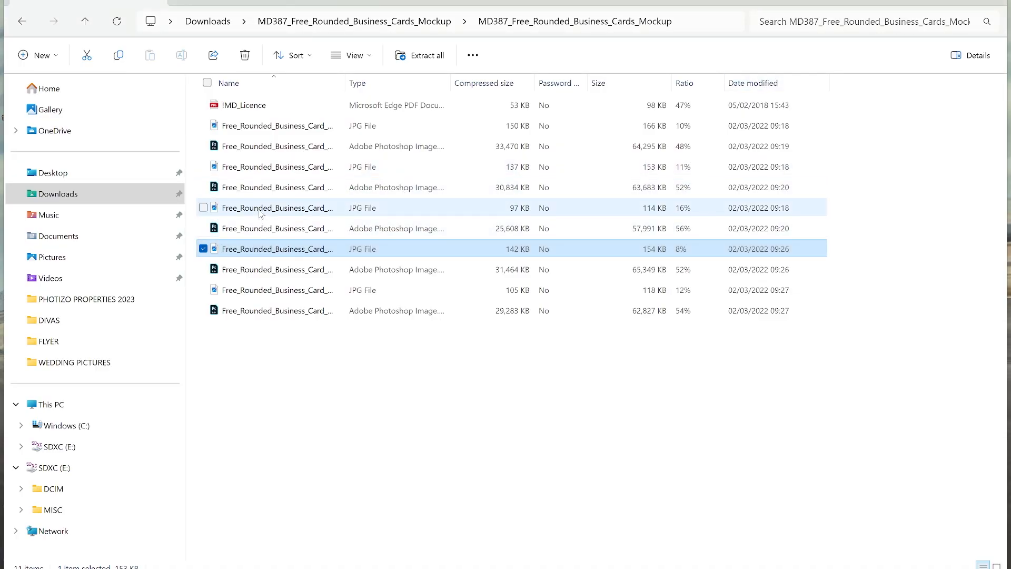
pyautogui.click(260, 212)
pyautogui.click(258, 192)
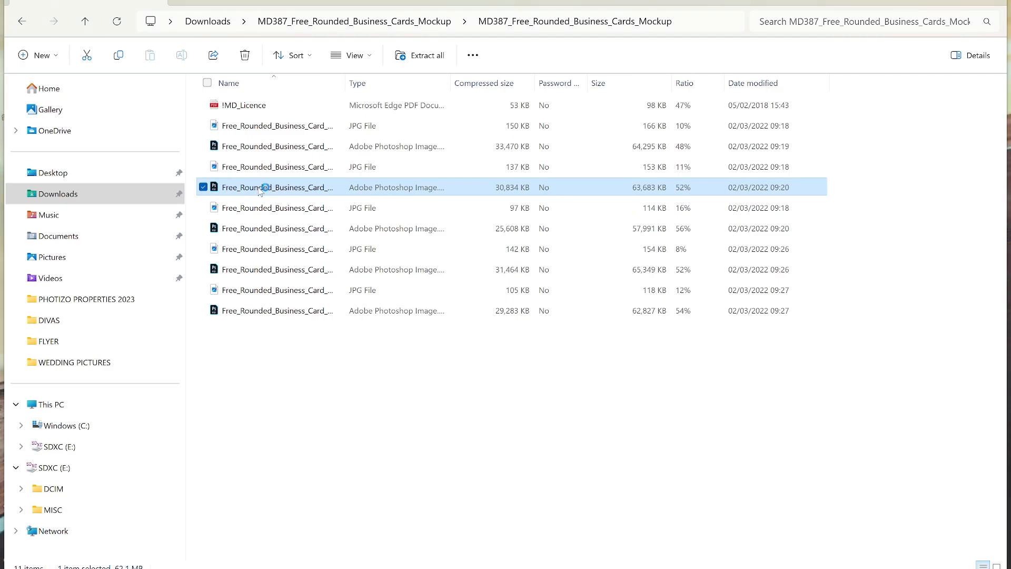
pyautogui.doubleClick(258, 193)
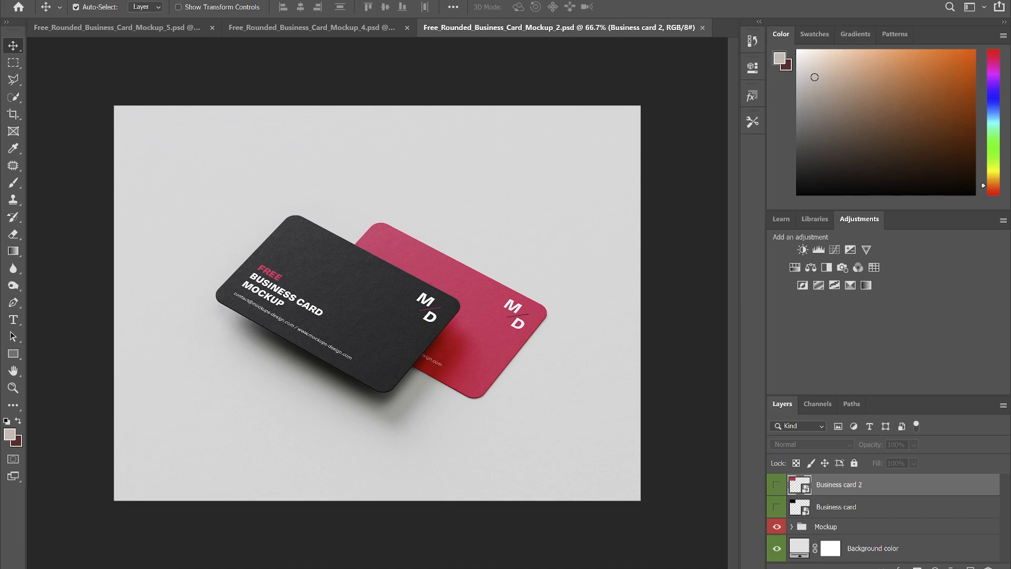
pyautogui.hotkey('alt', 'Tab')
pyautogui.click(238, 228)
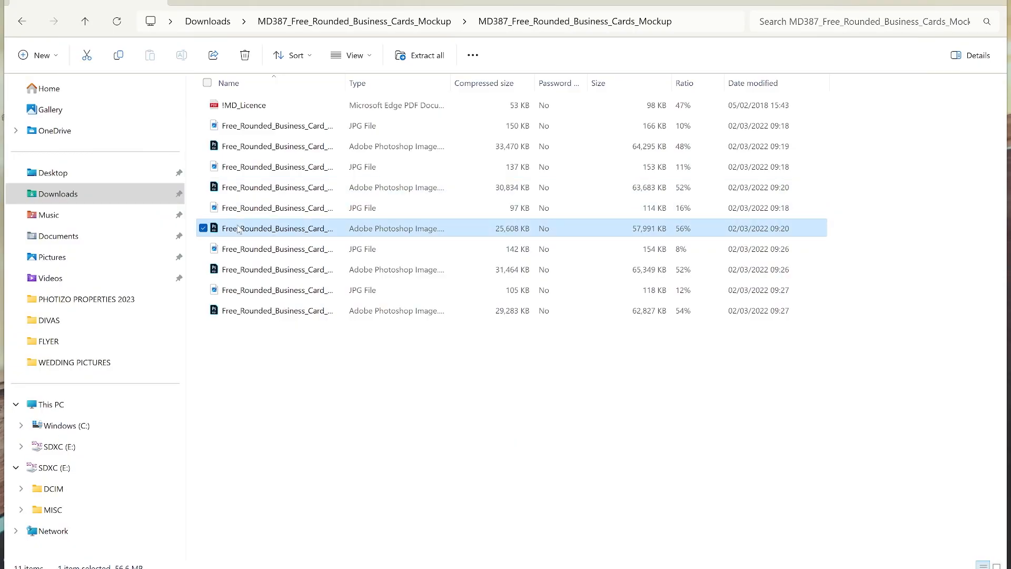
pyautogui.doubleClick(238, 228)
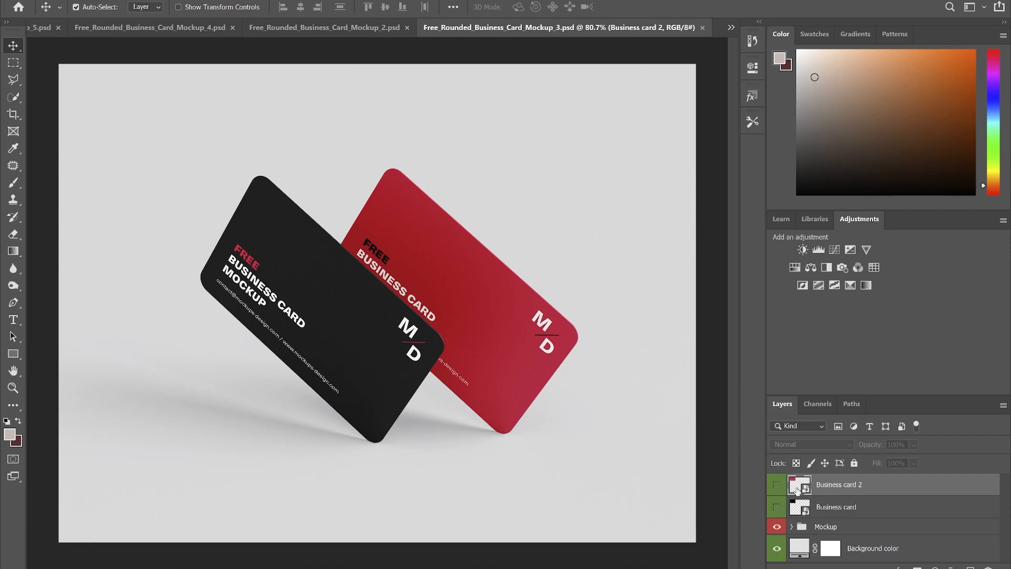
# - In the Business card 2 smart object of Mockup_3, hide Rectangle 1, place the BACK CARD image from Downloads, and save and close it
pyautogui.doubleClick(806, 490)
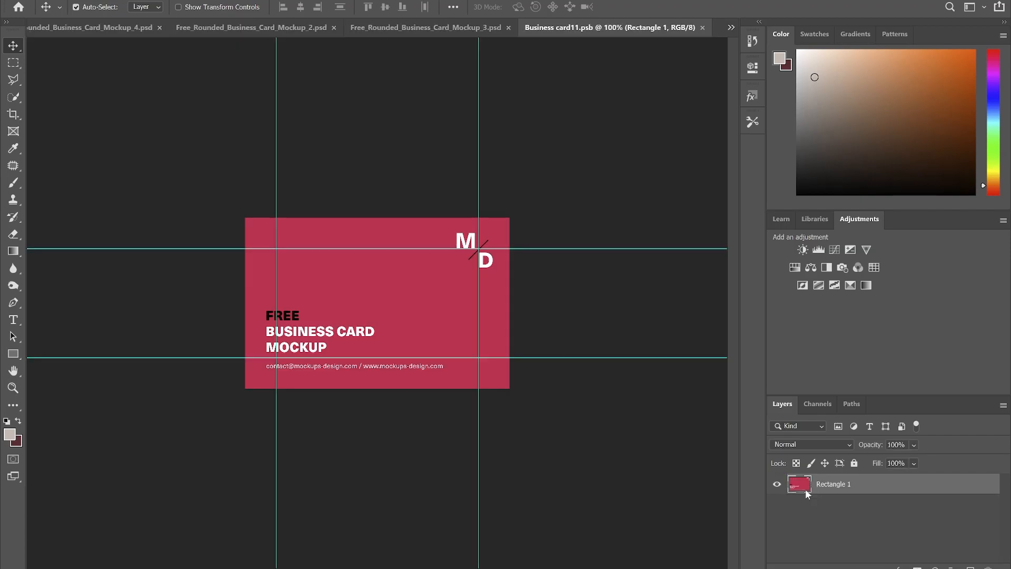
pyautogui.click(777, 487)
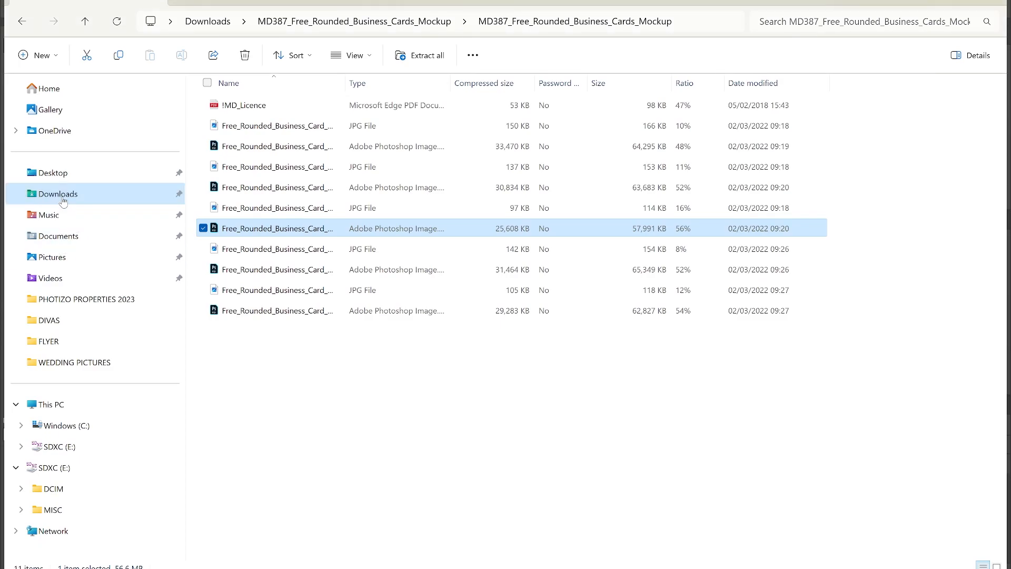
pyautogui.click(63, 202)
pyautogui.click(481, 137)
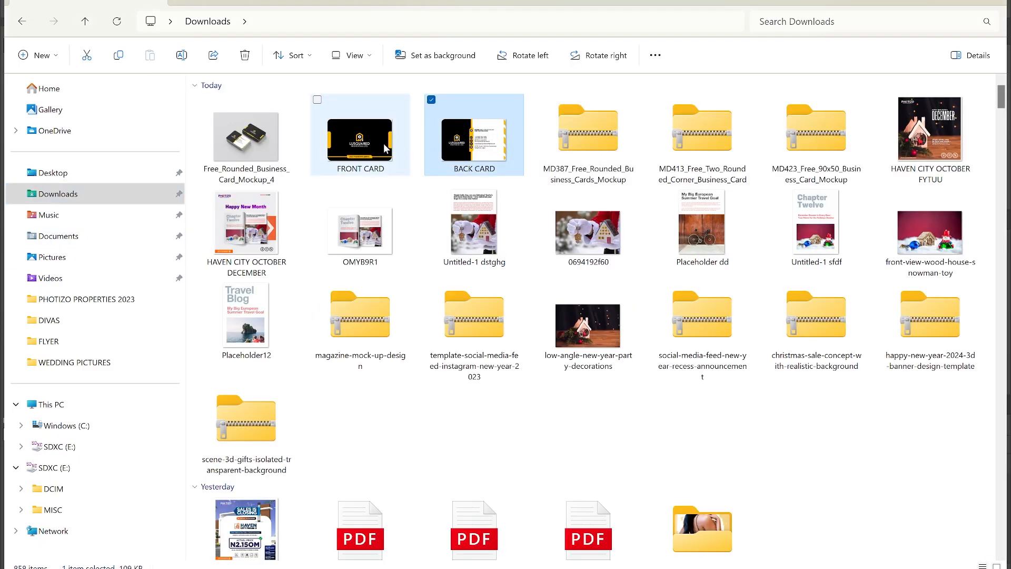
pyautogui.click(370, 155)
pyautogui.moveTo(471, 146); pyautogui.dragTo(727, 532)
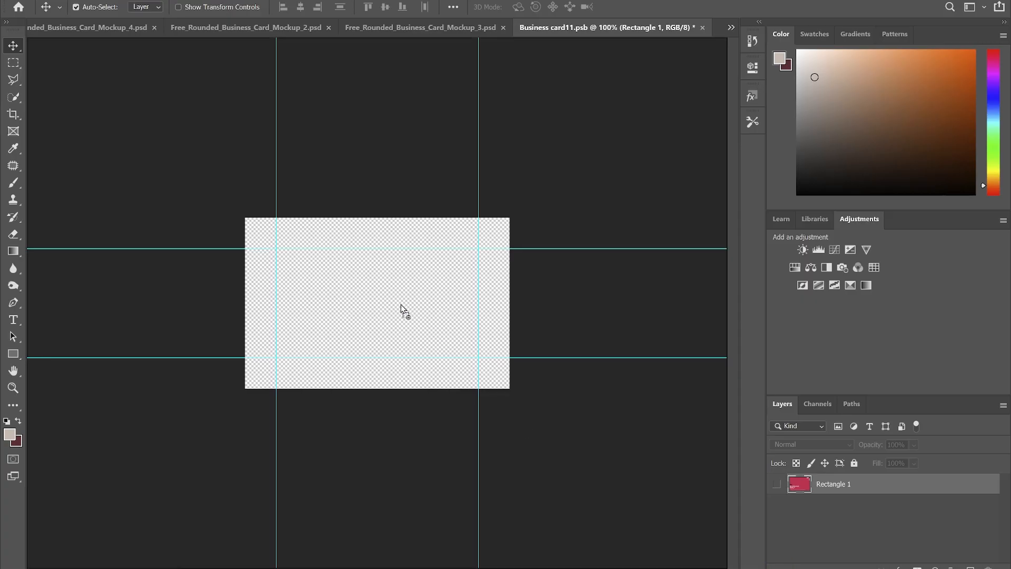
pyautogui.moveTo(401, 304); pyautogui.dragTo(417, 302)
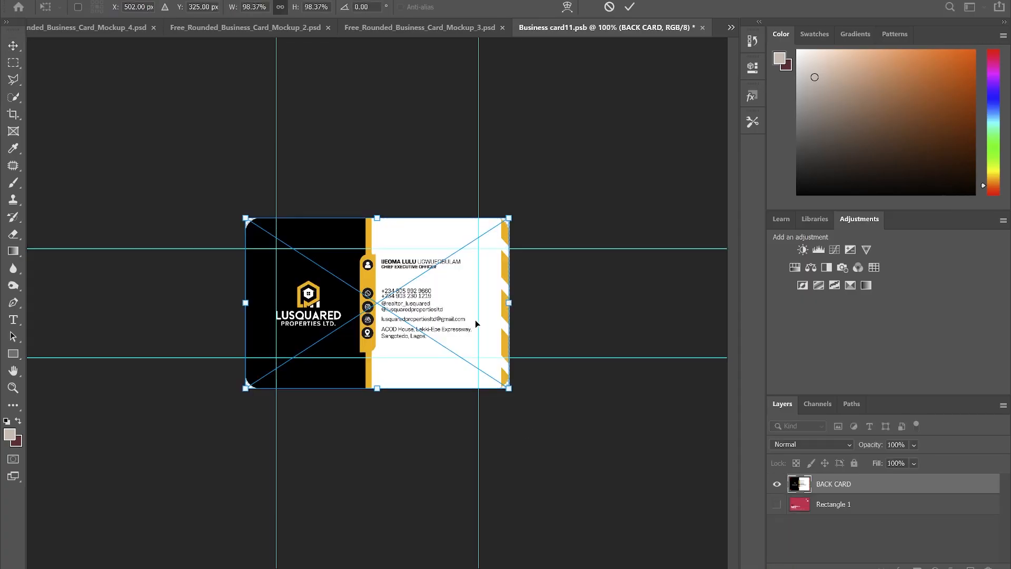
pyautogui.press('Return')
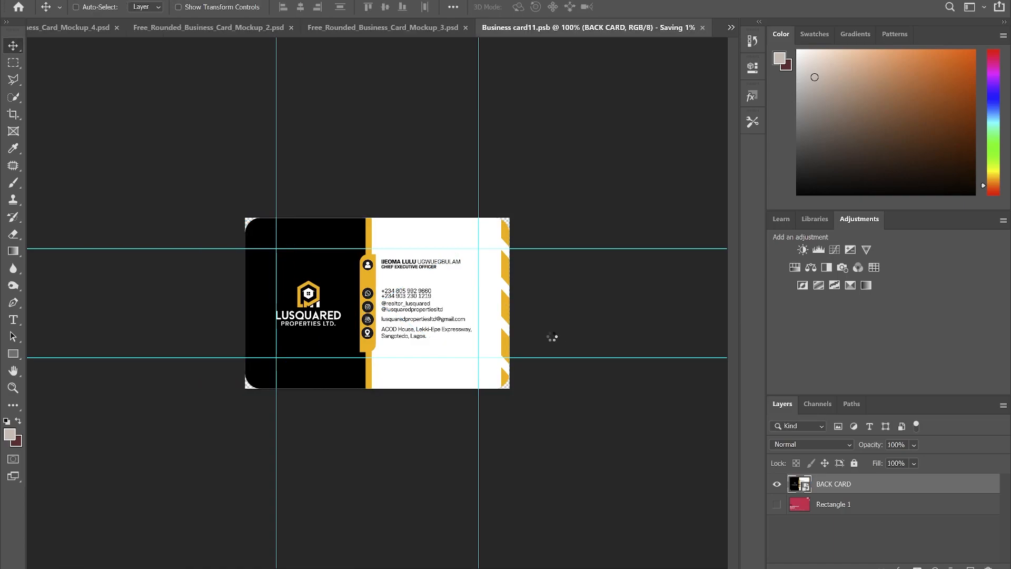
pyautogui.click(703, 28)
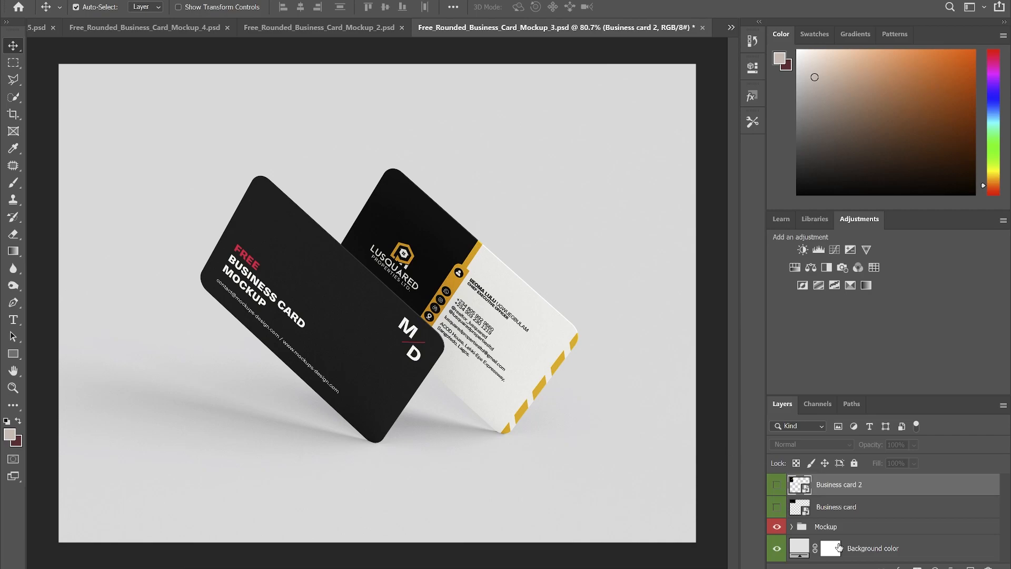
# - In the Business card smart object, hide Rectangle 1, place the FRONT CARD image from Downloads, and save and close it
pyautogui.doubleClick(807, 512)
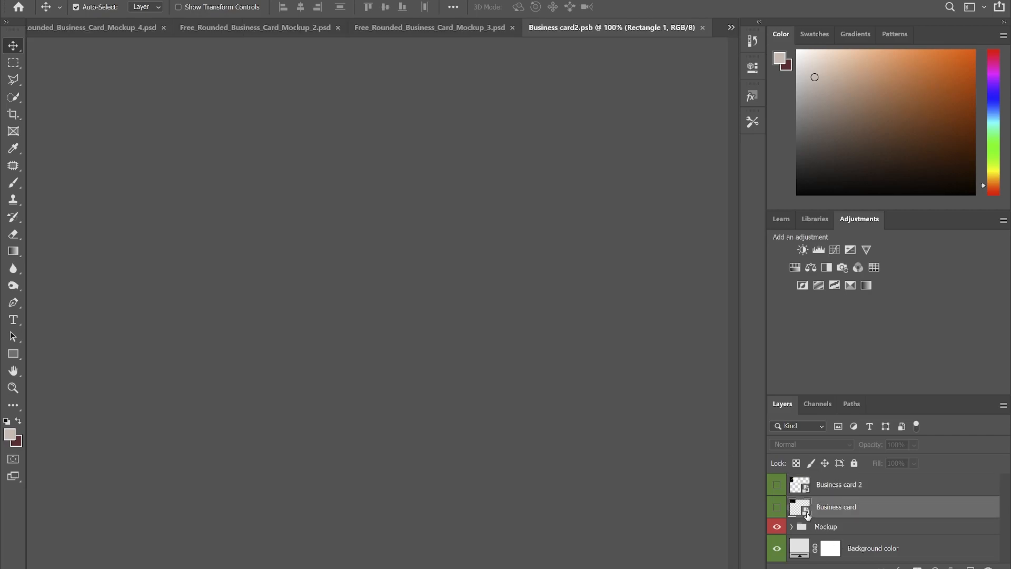
pyautogui.click(778, 486)
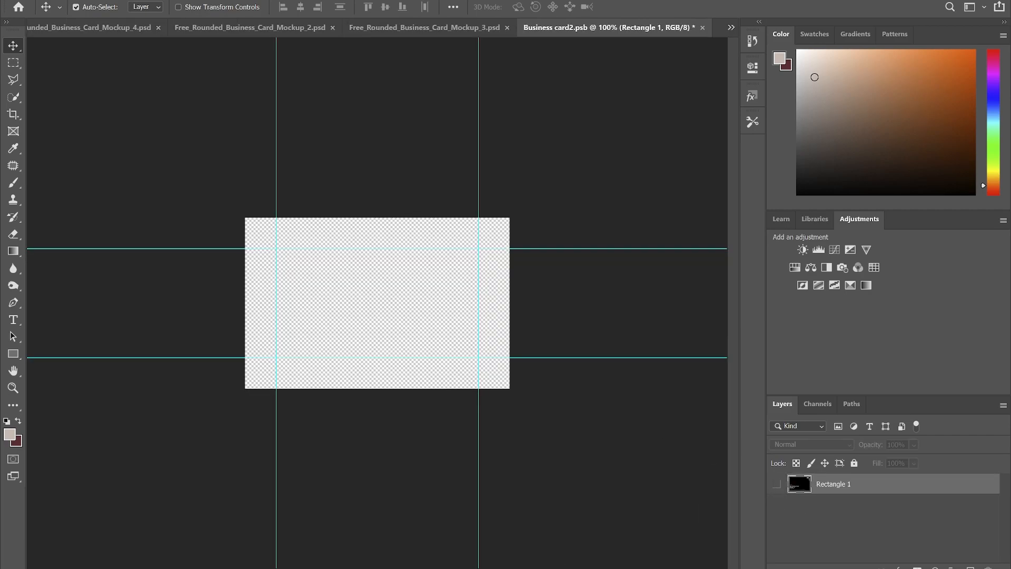
pyautogui.click(479, 521)
pyautogui.moveTo(368, 150); pyautogui.dragTo(435, 305)
pyautogui.press('Return')
pyautogui.hotkey('ctrl', 's')
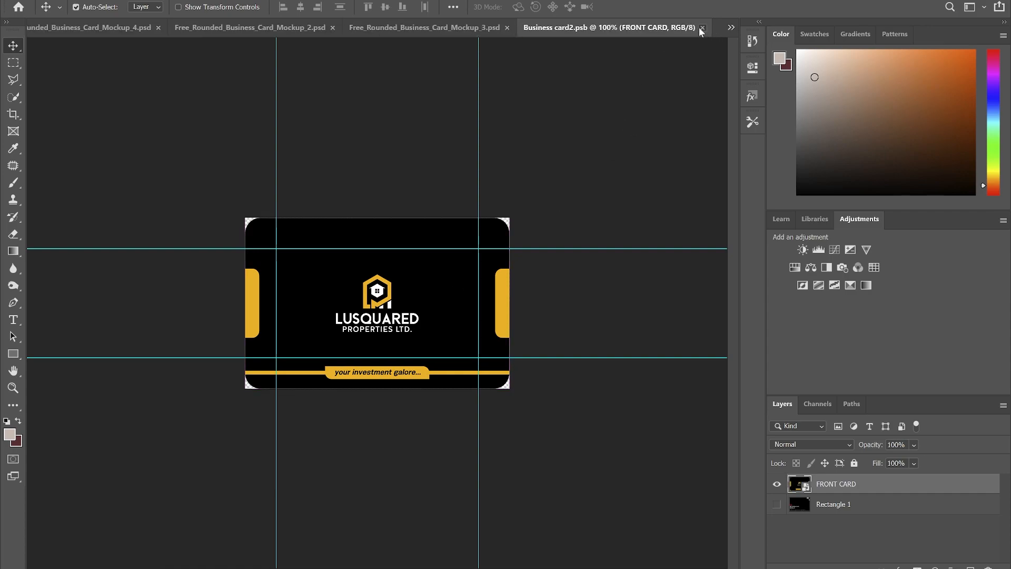
pyautogui.click(702, 27)
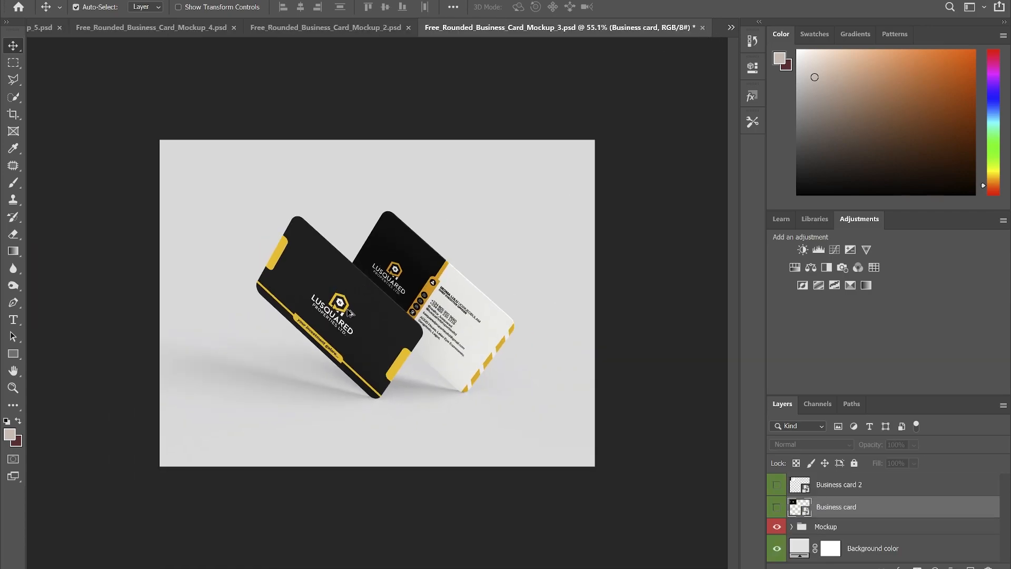
# - Save a copy of the Mockup_3 document on the computer as the JPEG Free_Rounded_Business_Card_Mockup_3 in Downloads, at Maximum quality 12
pyautogui.scroll(2, 354, 306)
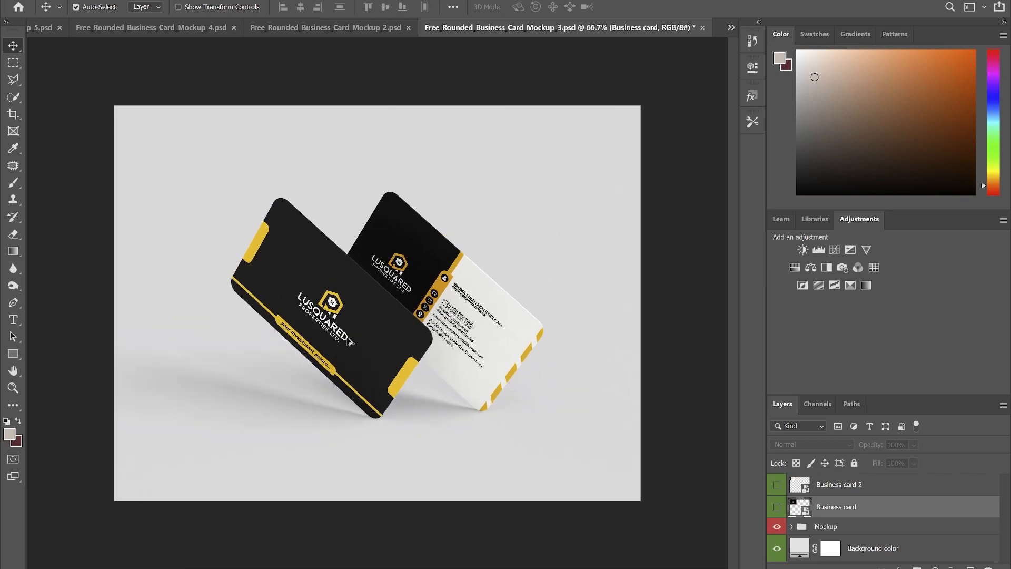
pyautogui.scroll(2, 357, 335)
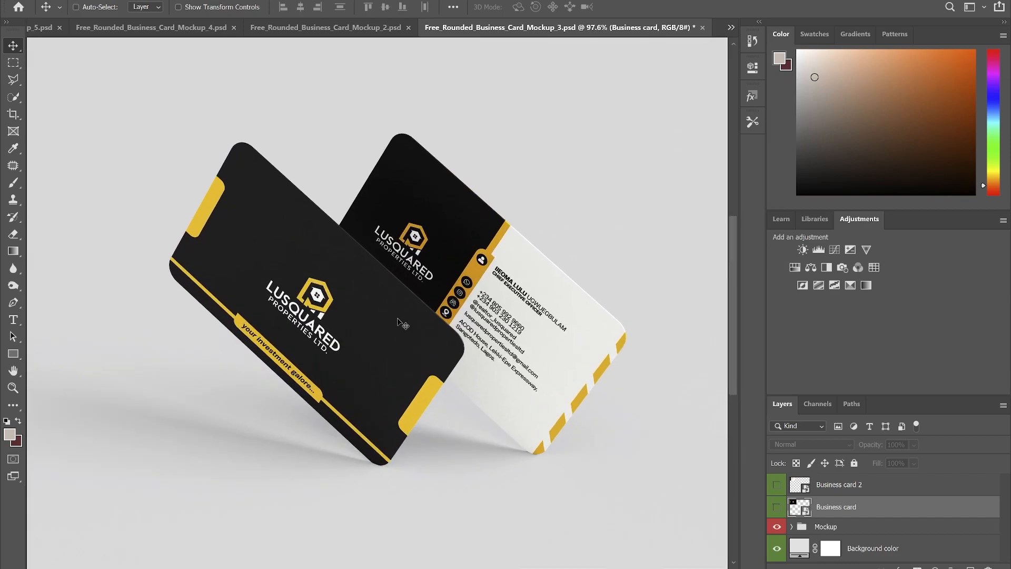
pyautogui.hotkey('ctrl', 'shift', 's')
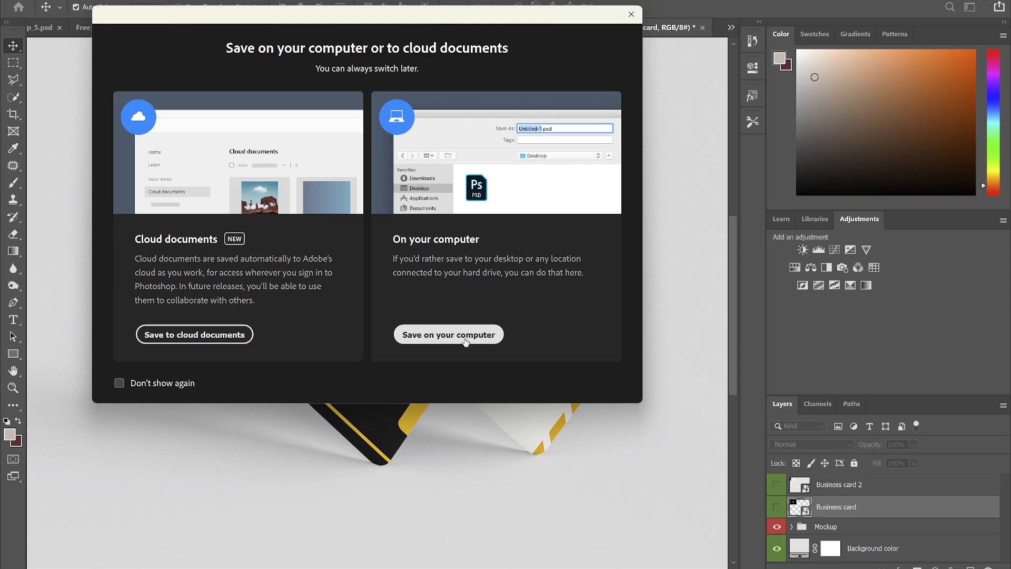
pyautogui.click(461, 339)
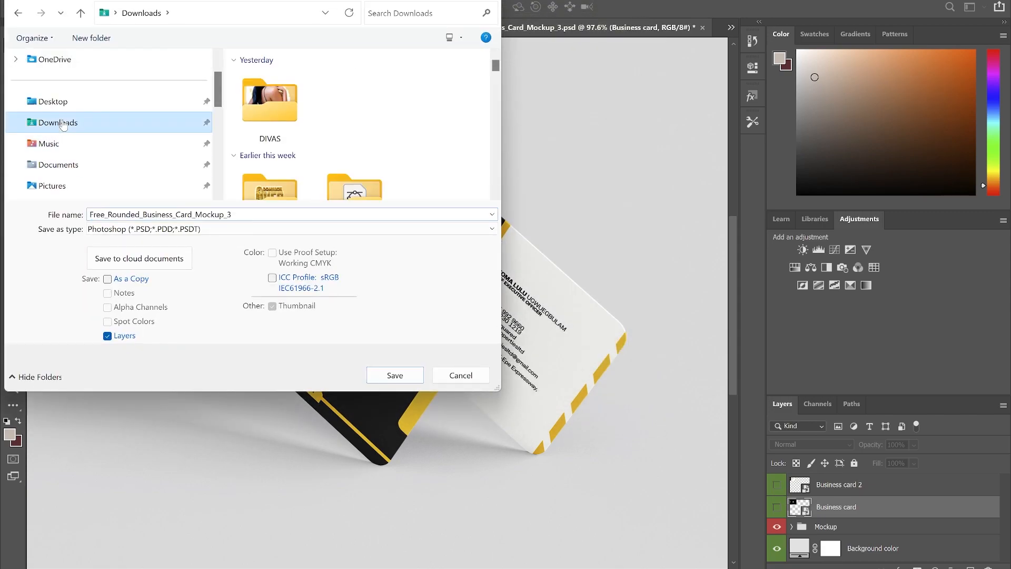
pyautogui.click(209, 229)
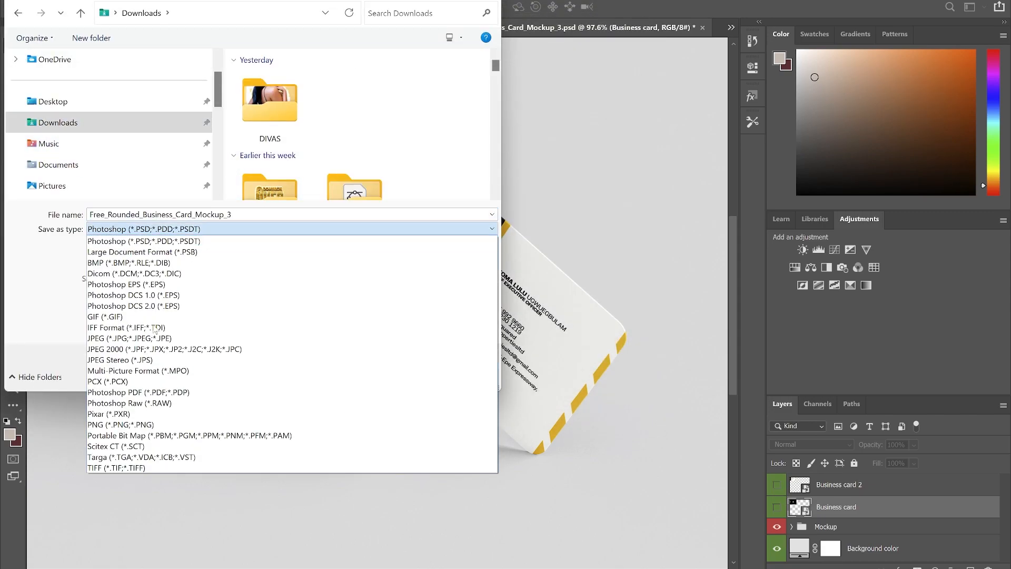
pyautogui.click(125, 345)
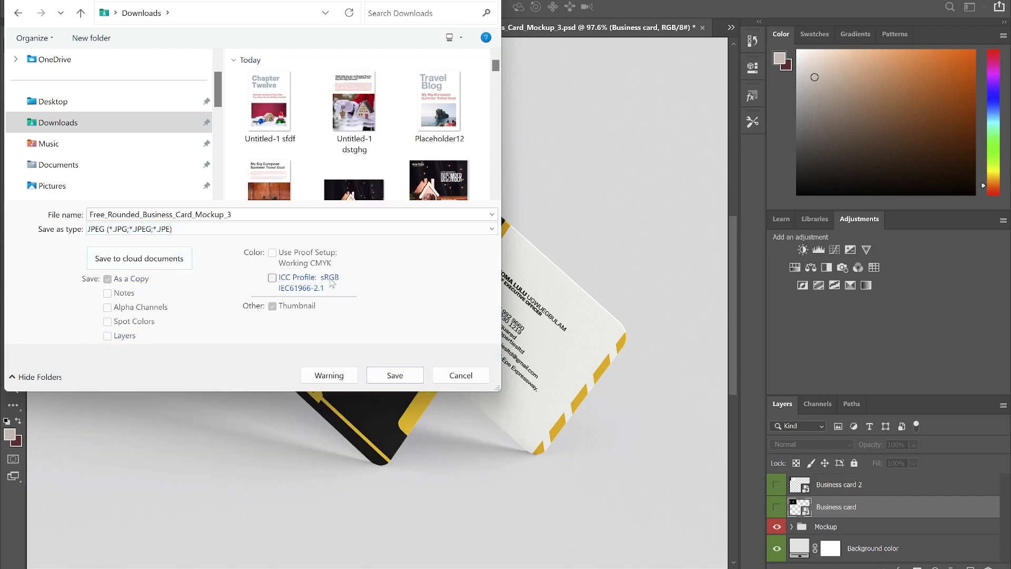
pyautogui.click(395, 375)
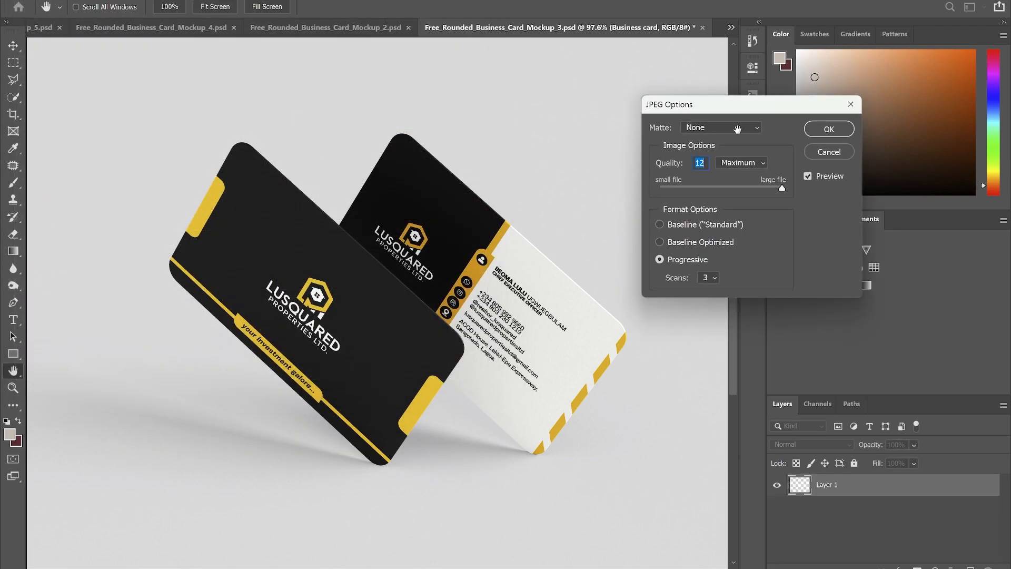
pyautogui.click(825, 129)
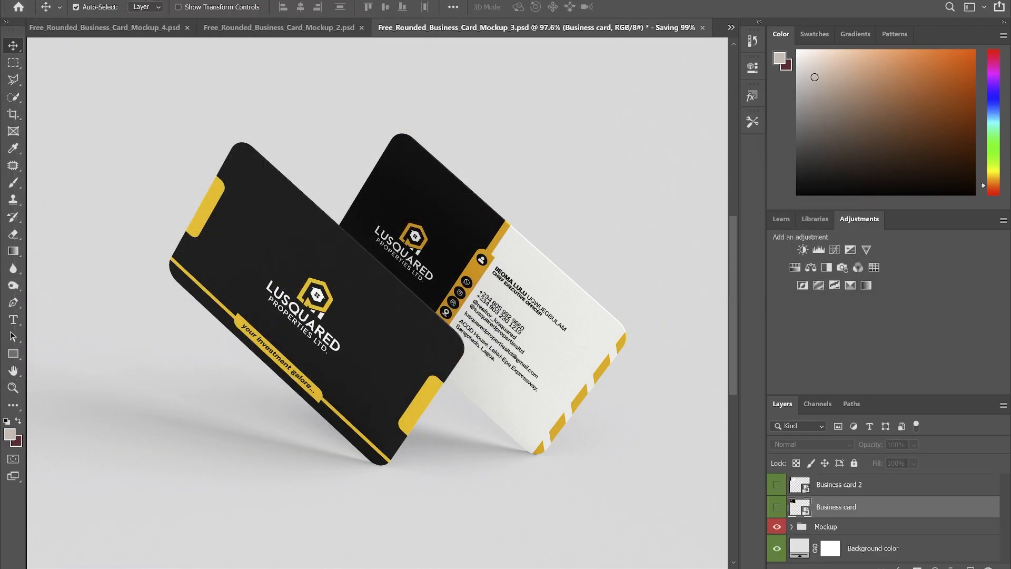
# - Switch to File Explorer, open the exported Free_Rounded_Business_Card_Mockup_3 image from Downloads, and inspect it alongside the Mockup_4 image up close
pyautogui.click(613, 566)
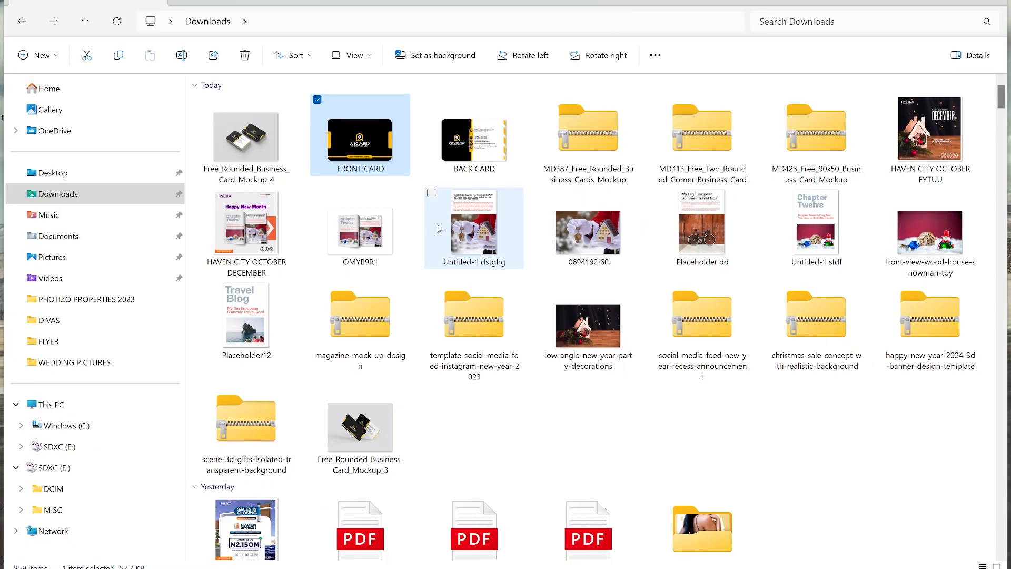
pyautogui.click(62, 235)
pyautogui.click(114, 199)
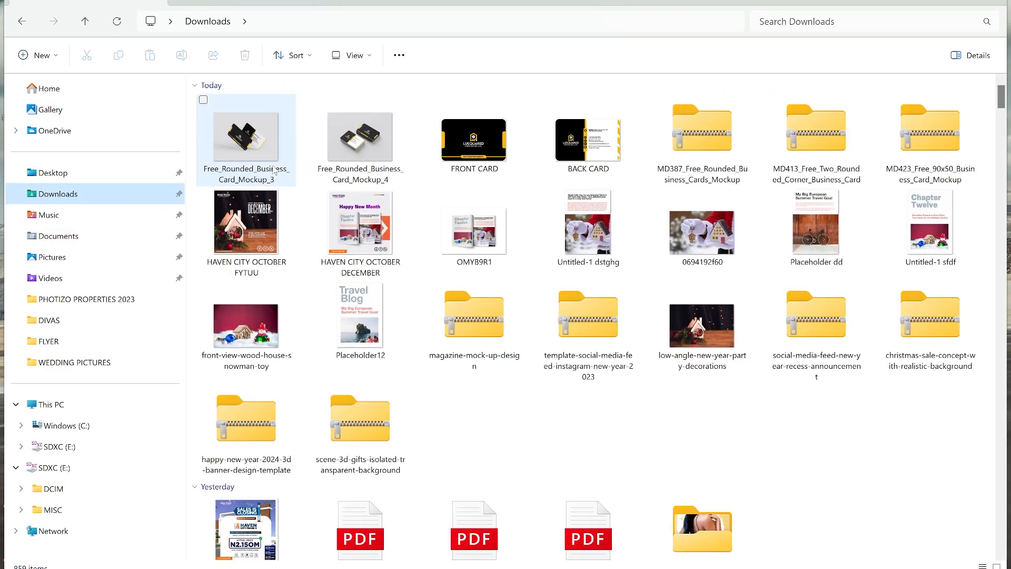
pyautogui.doubleClick(254, 148)
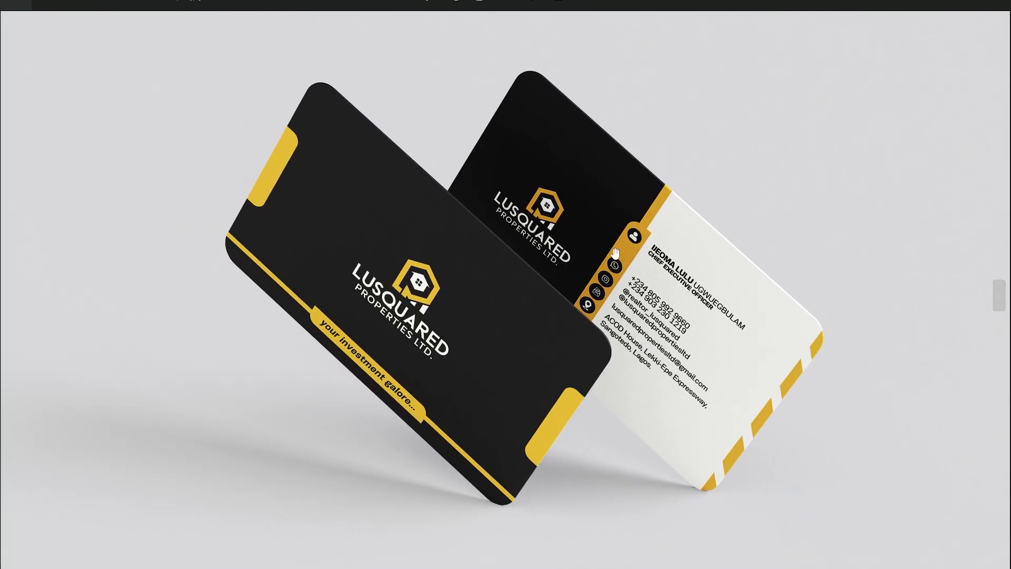
pyautogui.scroll(-3, 588, 240)
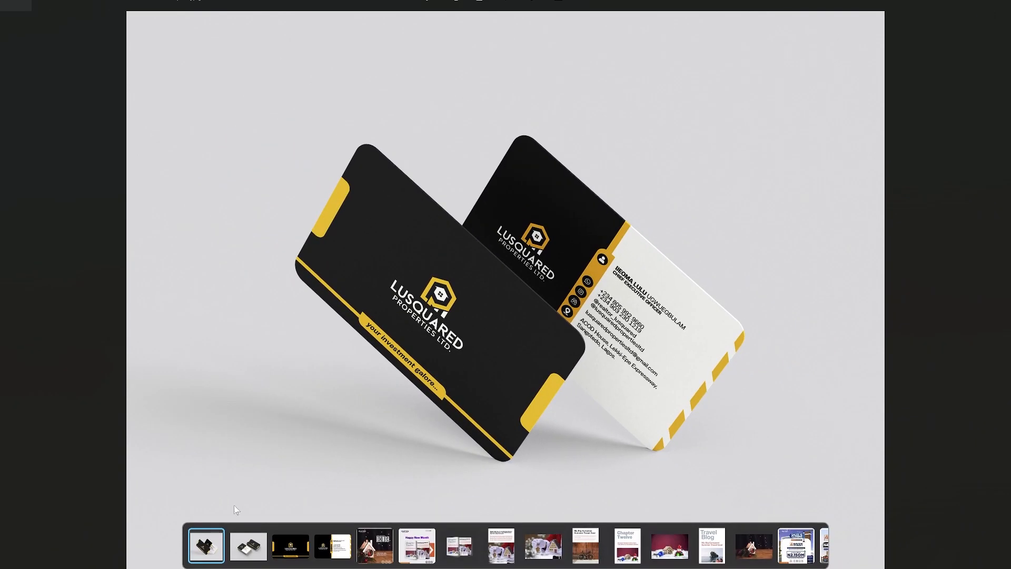
pyautogui.click(248, 545)
pyautogui.scroll(3, 527, 328)
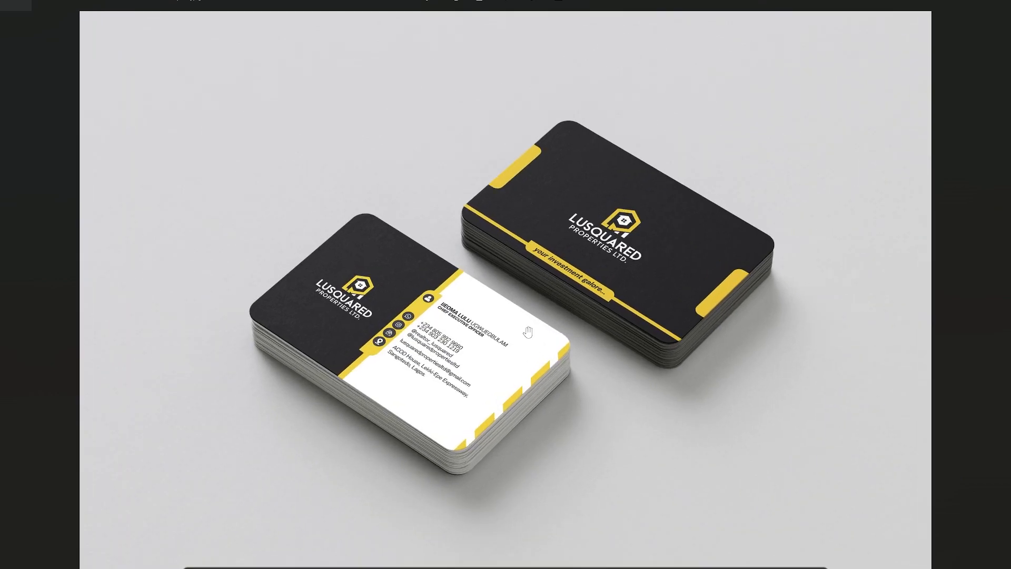
pyautogui.scroll(-3, 494, 241)
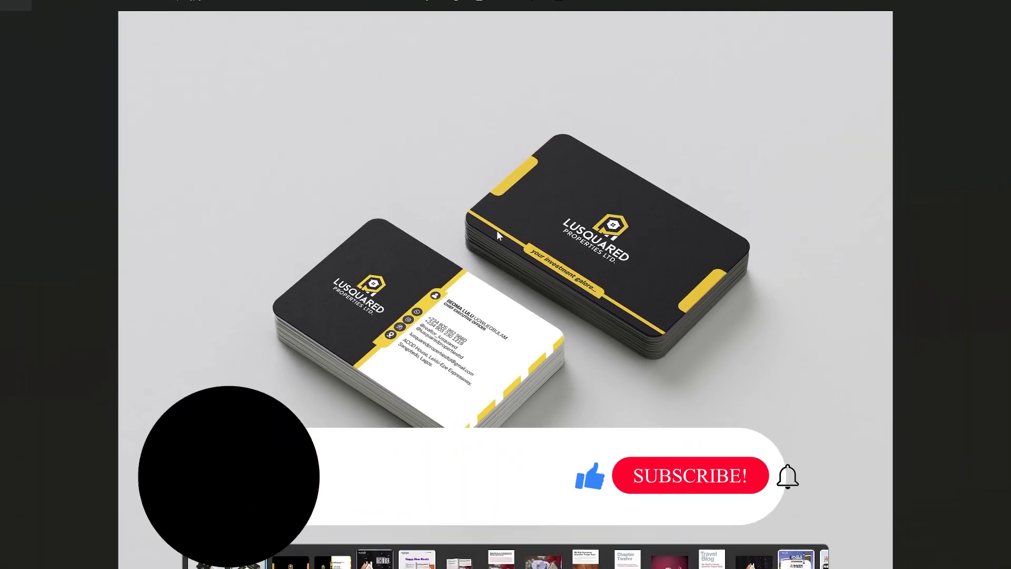
pyautogui.click(207, 546)
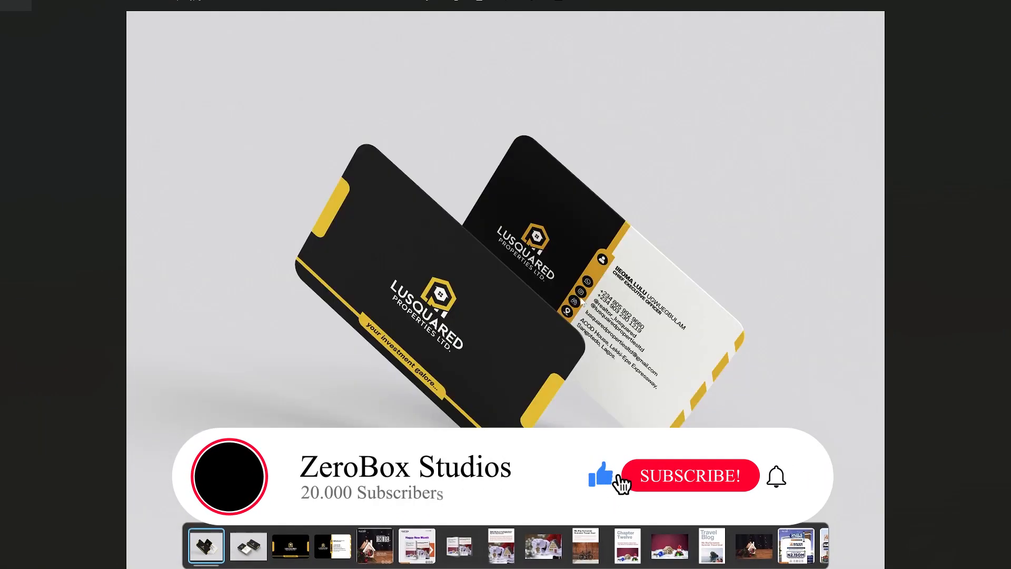
pyautogui.scroll(3, 598, 261)
pyautogui.scroll(-3, 598, 261)
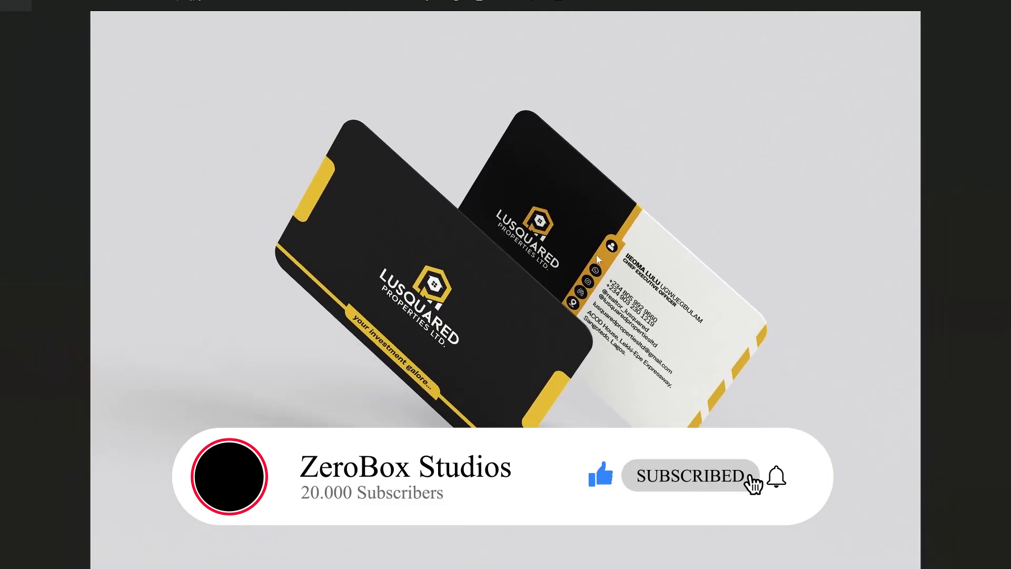
pyautogui.scroll(2, 559, 258)
pyautogui.scroll(-3, 560, 258)
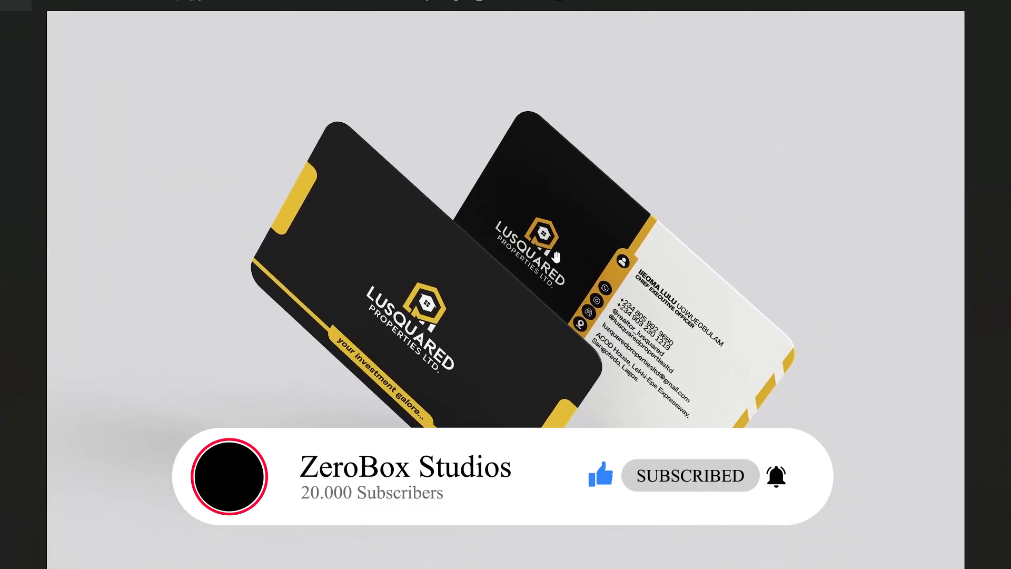